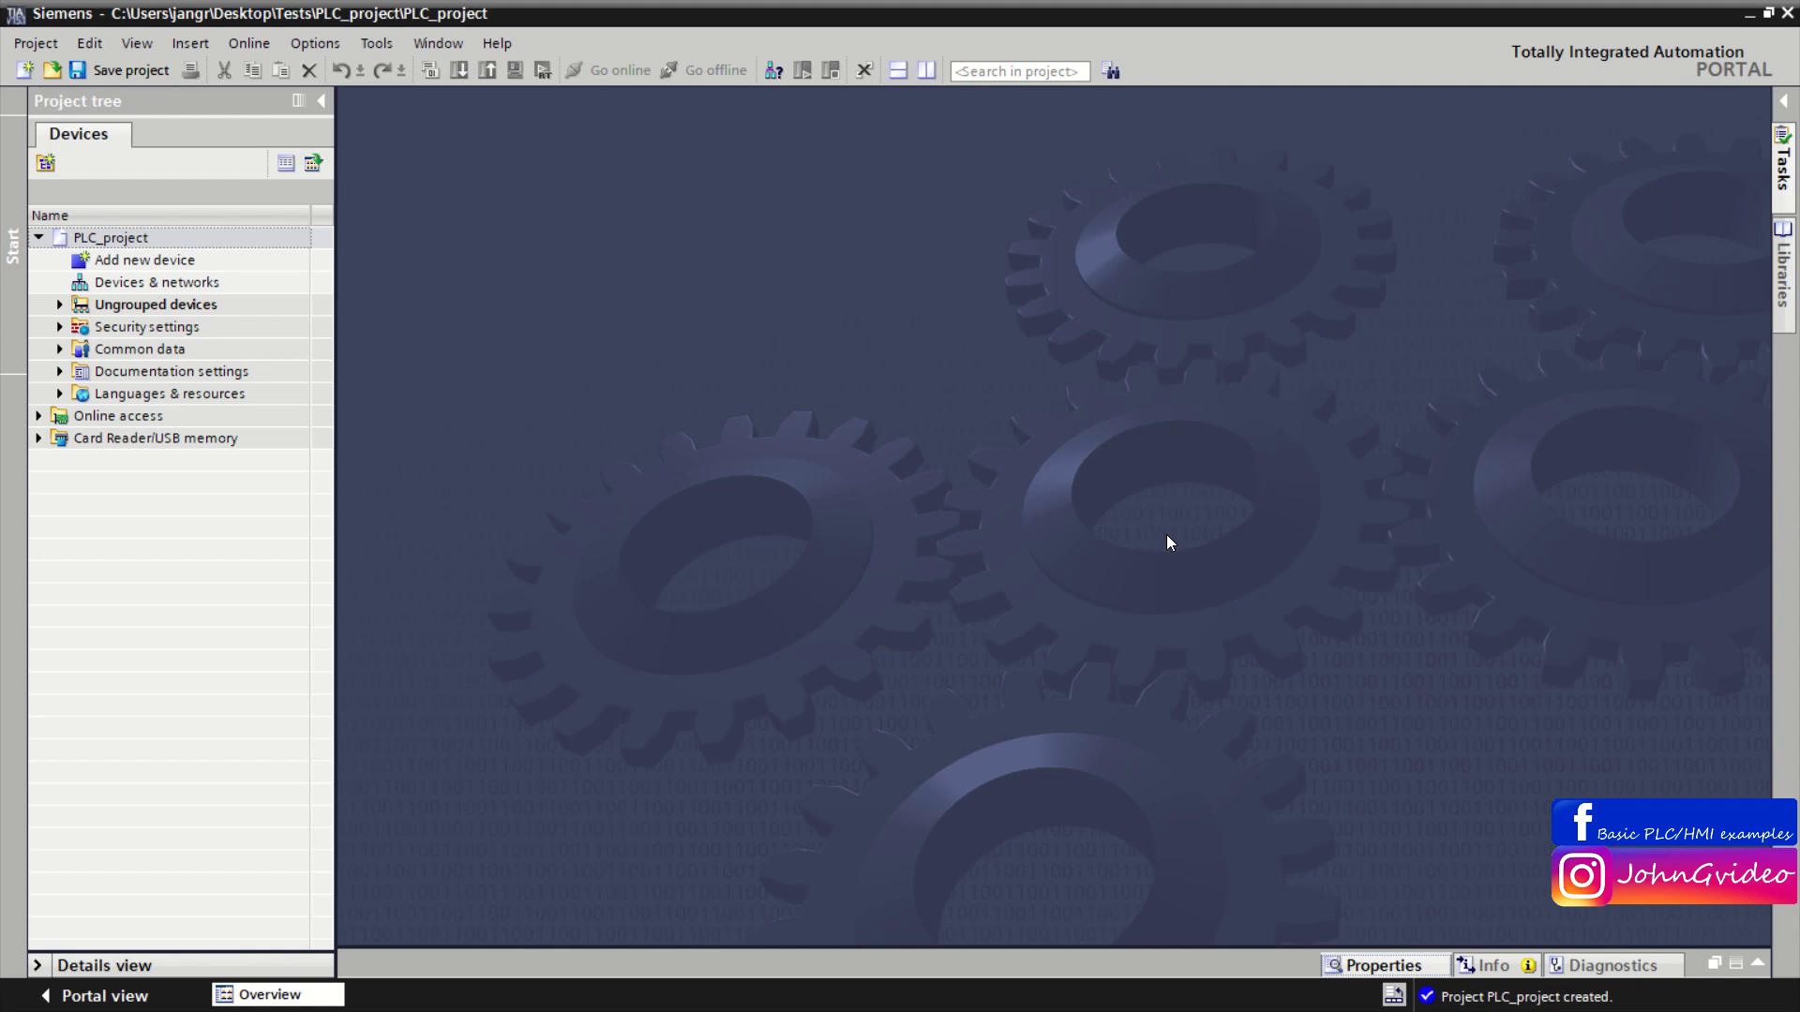
Review the rack drawing in the PDF reader and start adding a new device named PLC in TIA Portal.
{"action": "key", "text": "alt+Tab"}
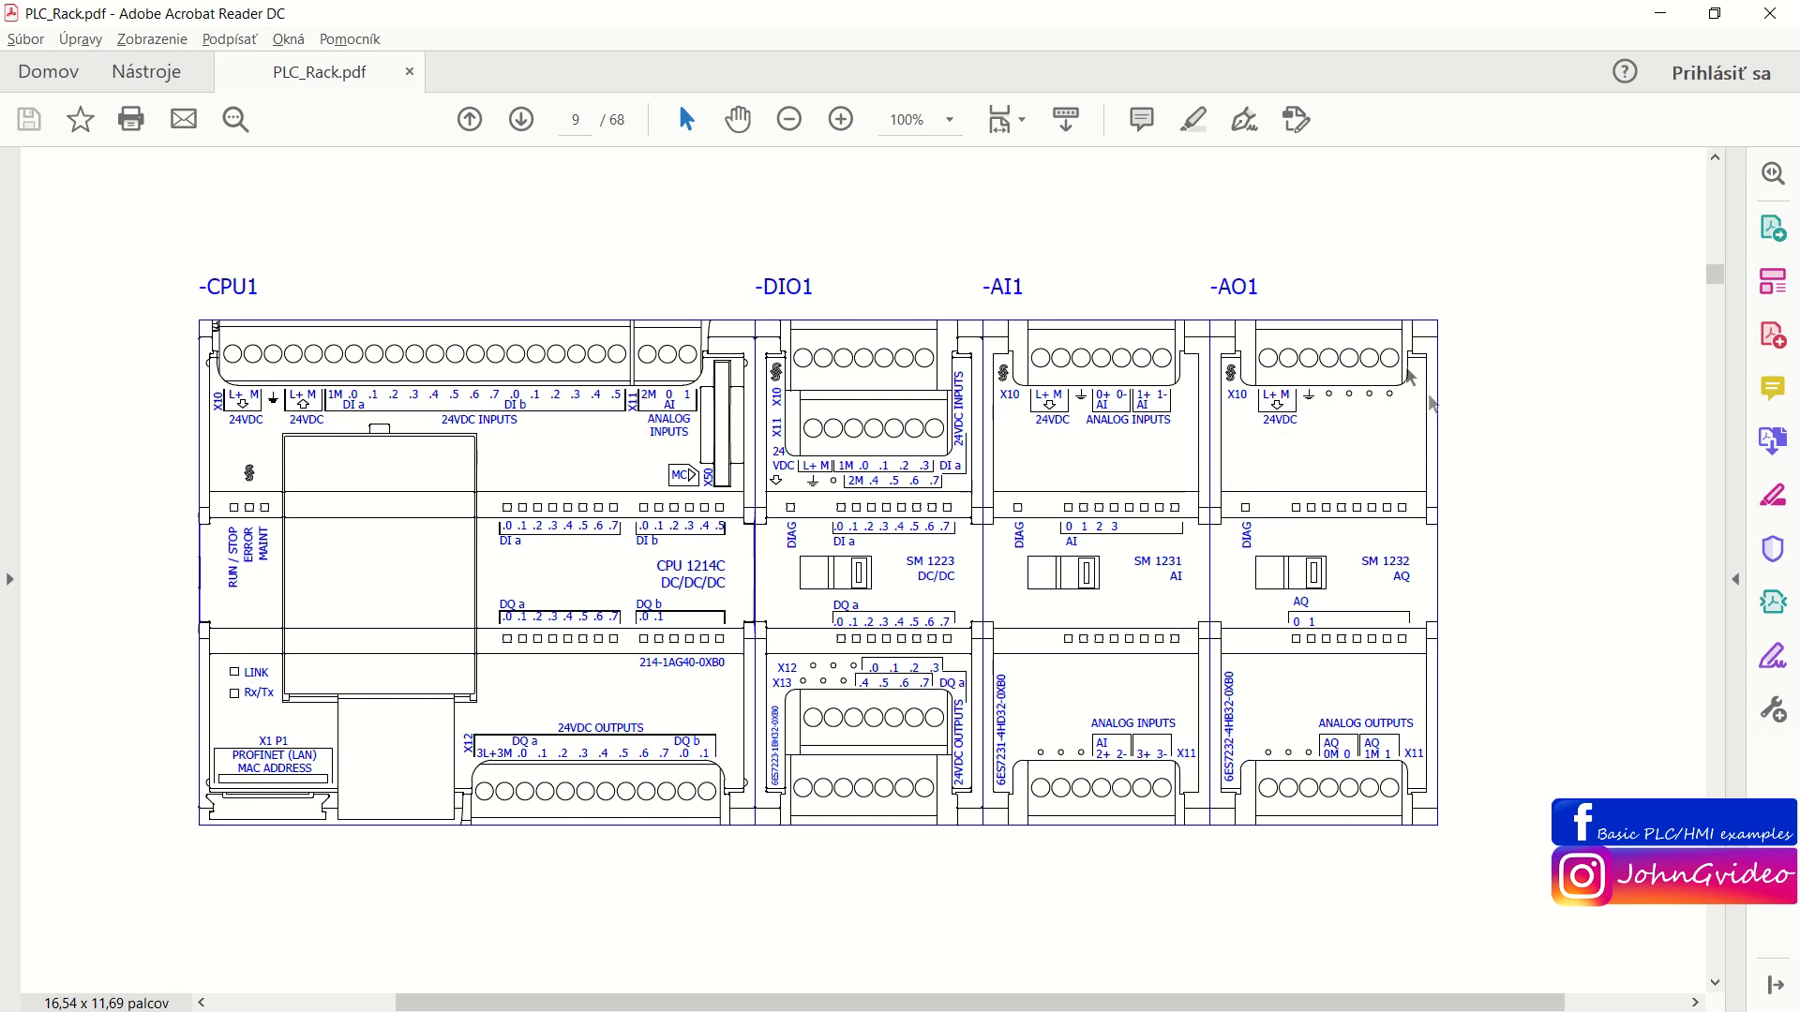
{"action": "key", "text": "alt+Tab"}
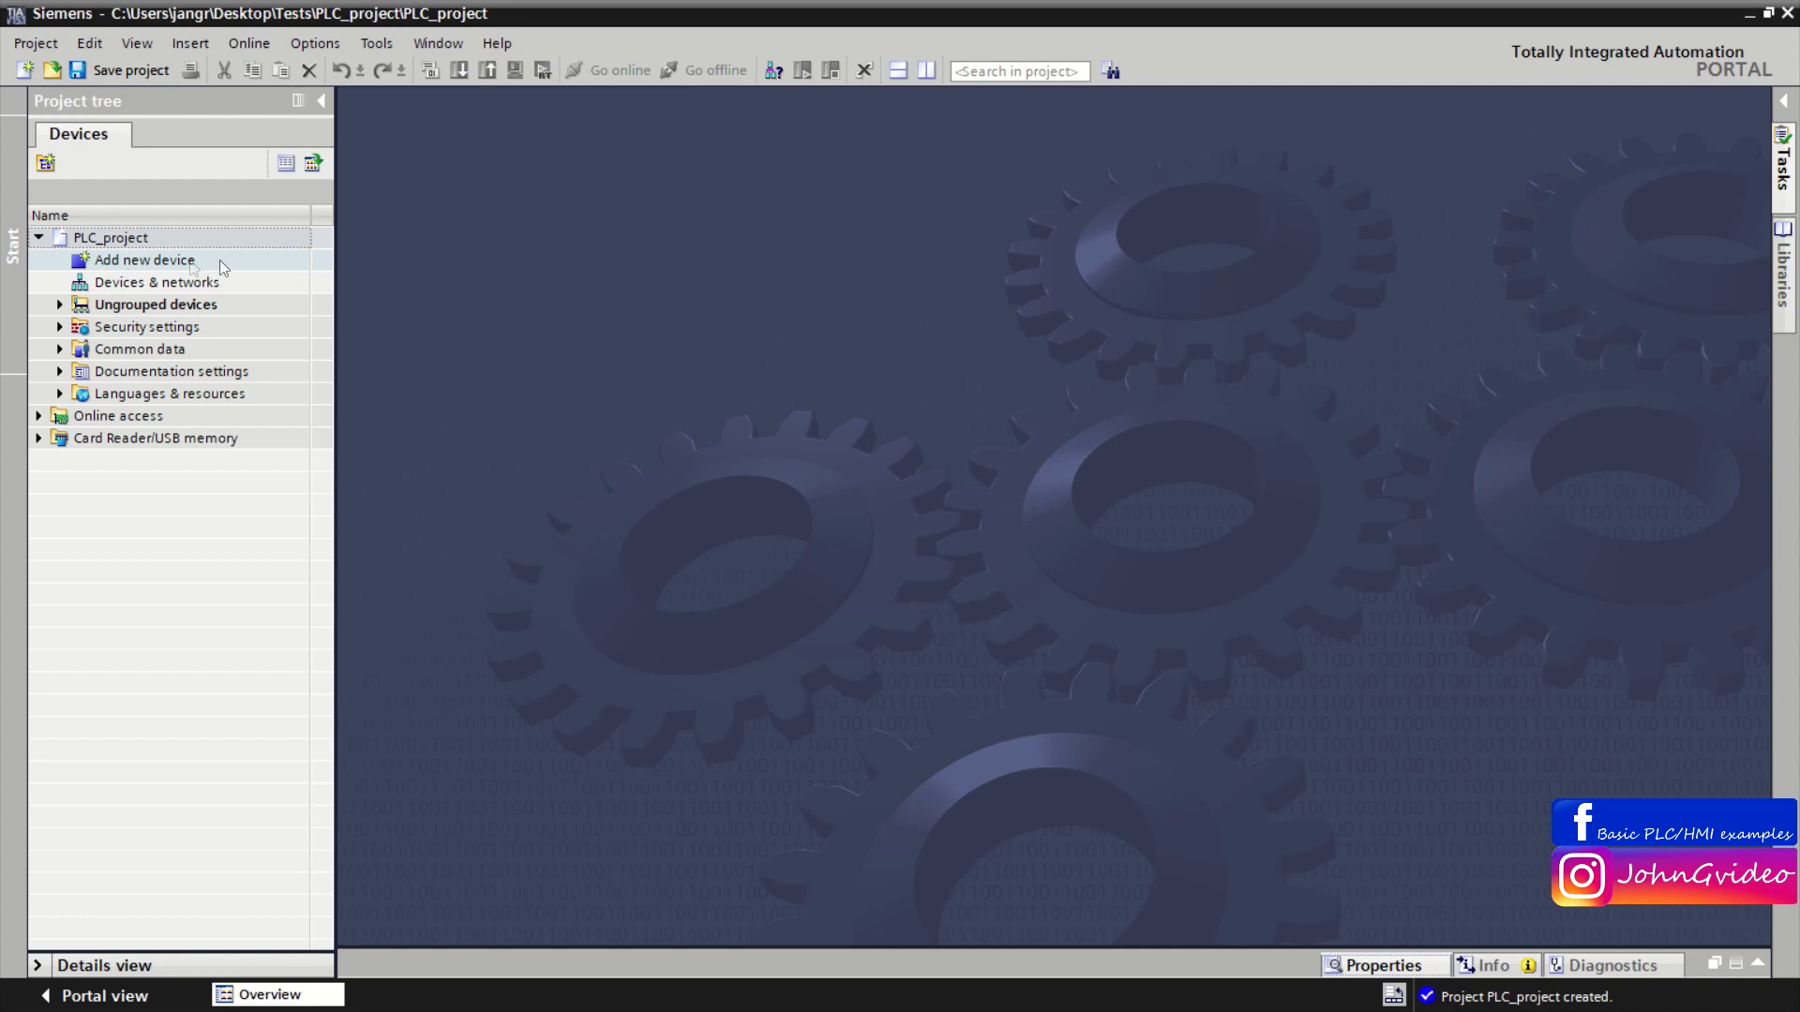
{"action": "double_click", "coordinate": [169, 265]}
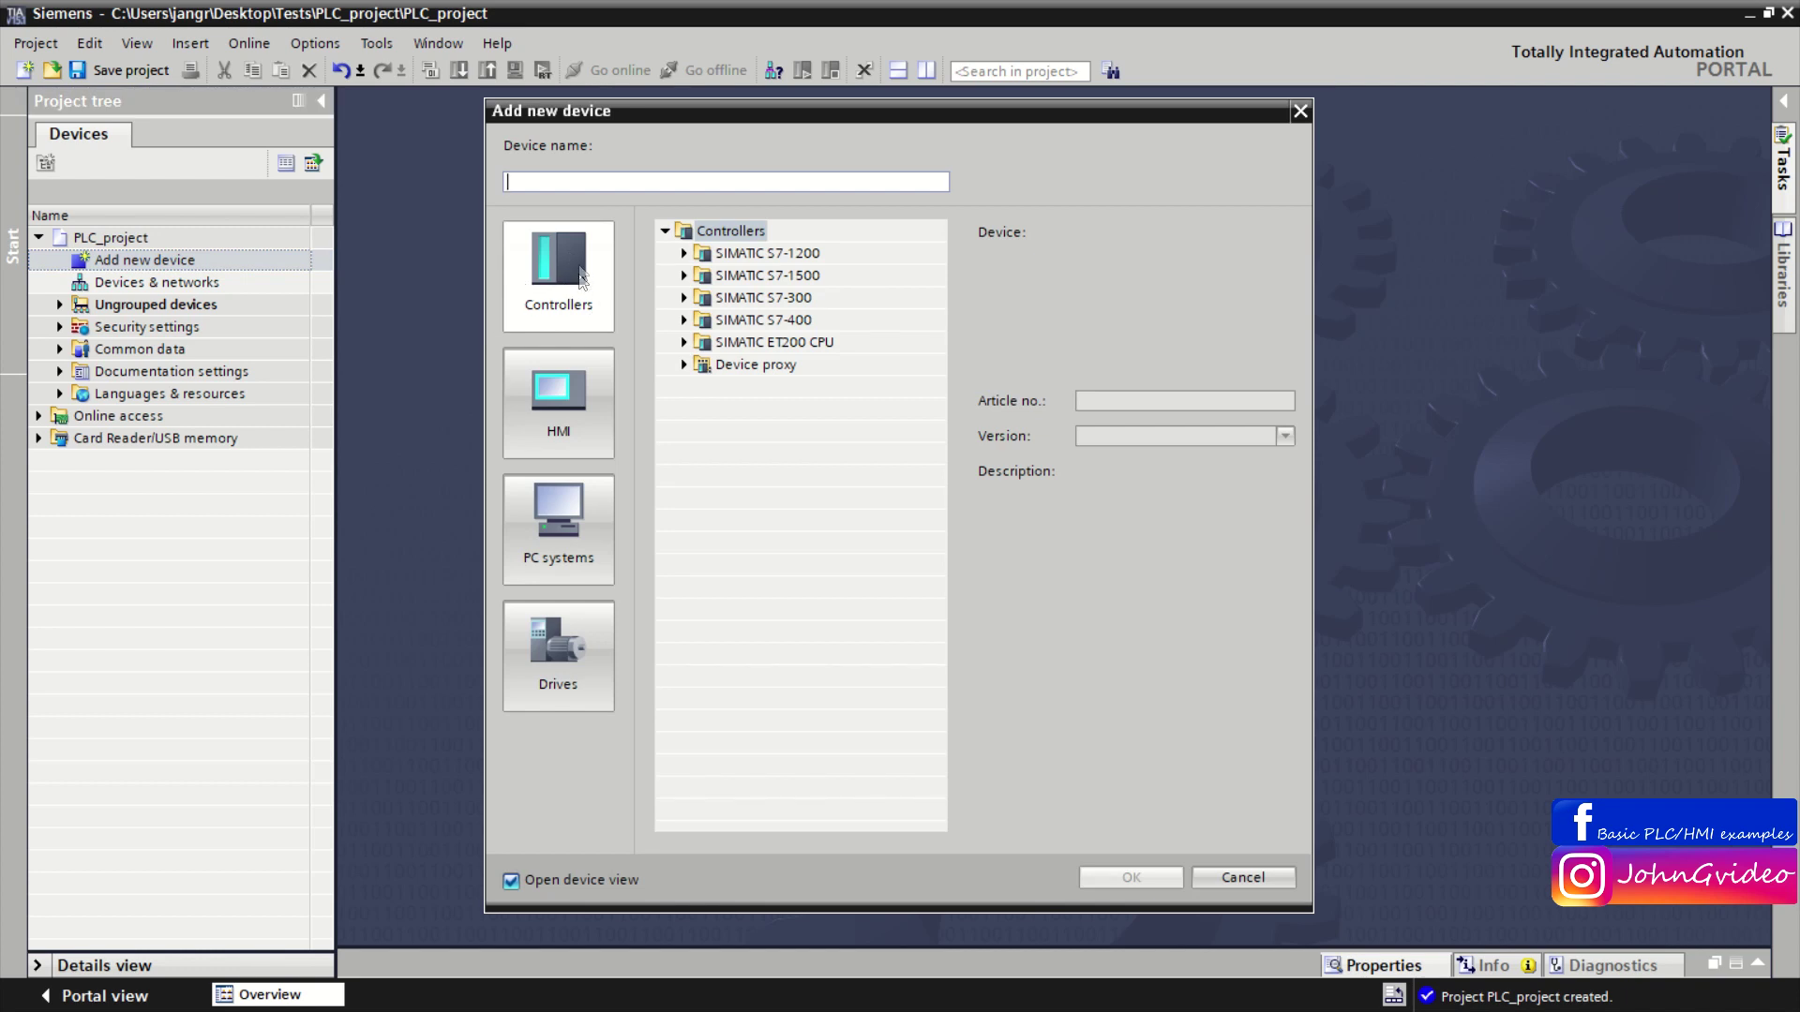
{"action": "left_click", "coordinate": [570, 185]}
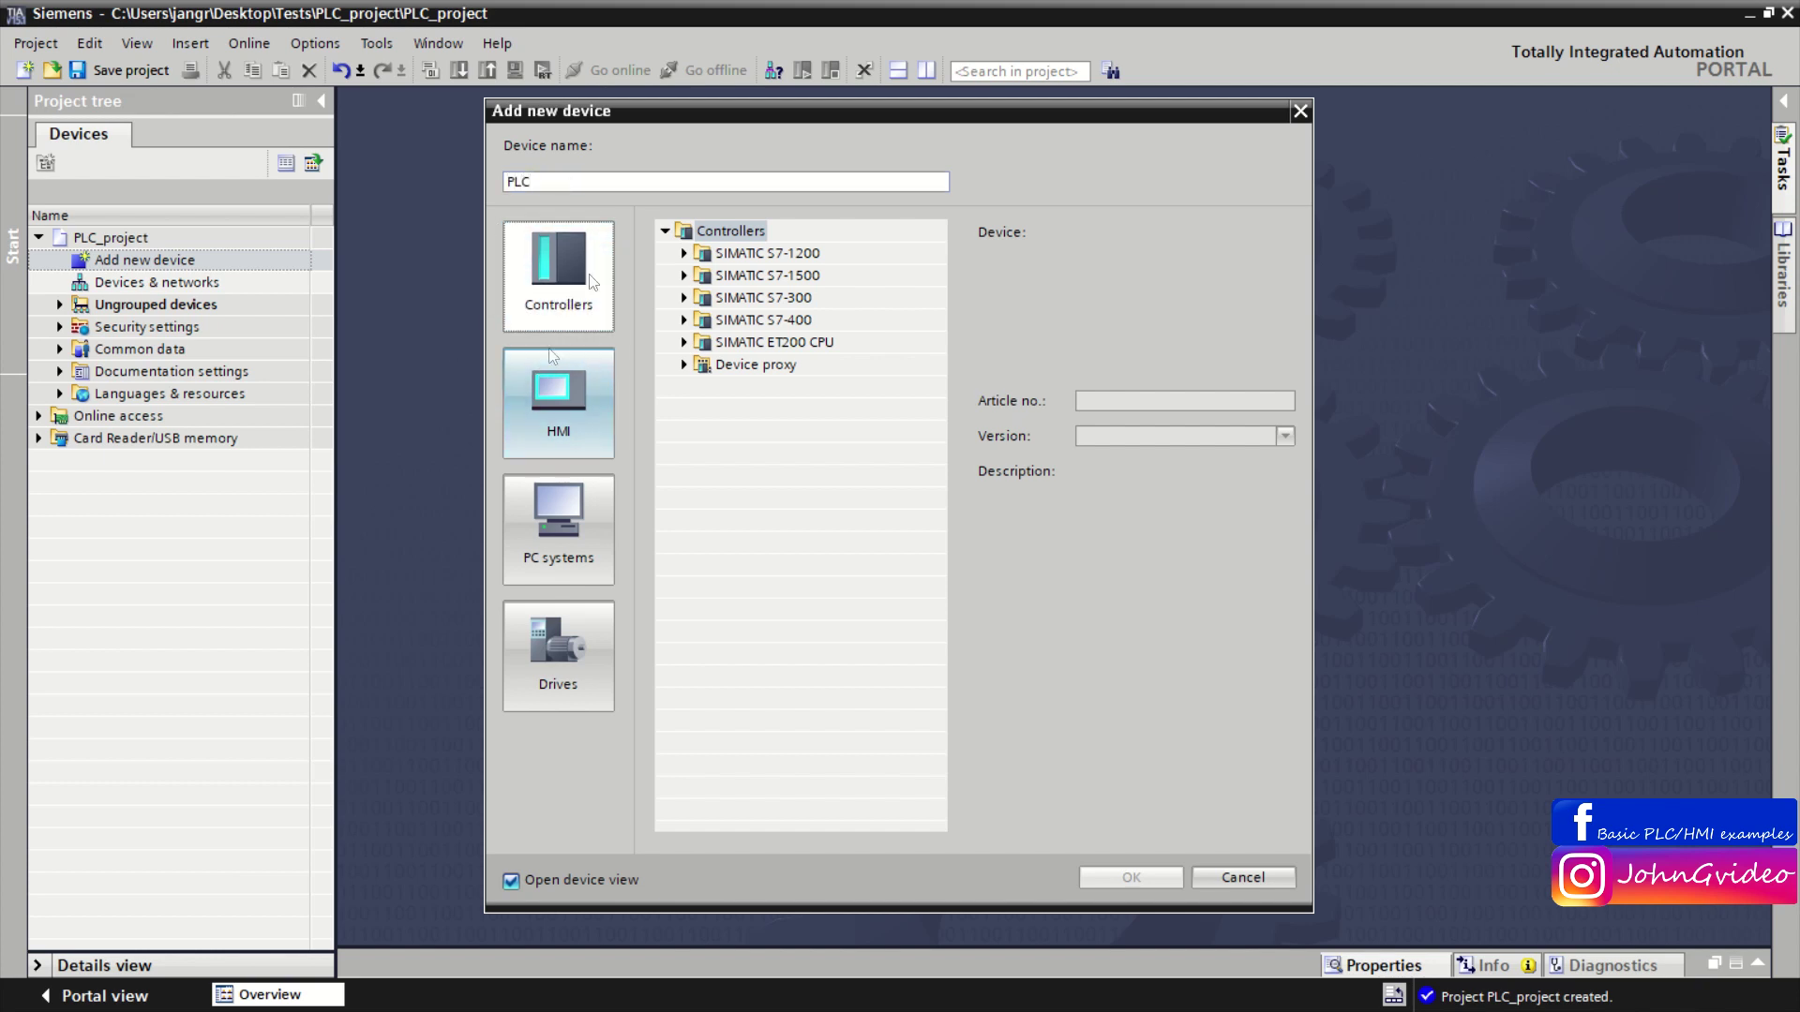
Choose the SIMATIC S7-1200 controller CPU 1214C DC/DC/DC, article number 6ES7 214-1AG40-0XB0, checking it against the rack drawing in the PDF.
{"action": "left_click", "coordinate": [684, 253]}
{"action": "left_click", "coordinate": [703, 275]}
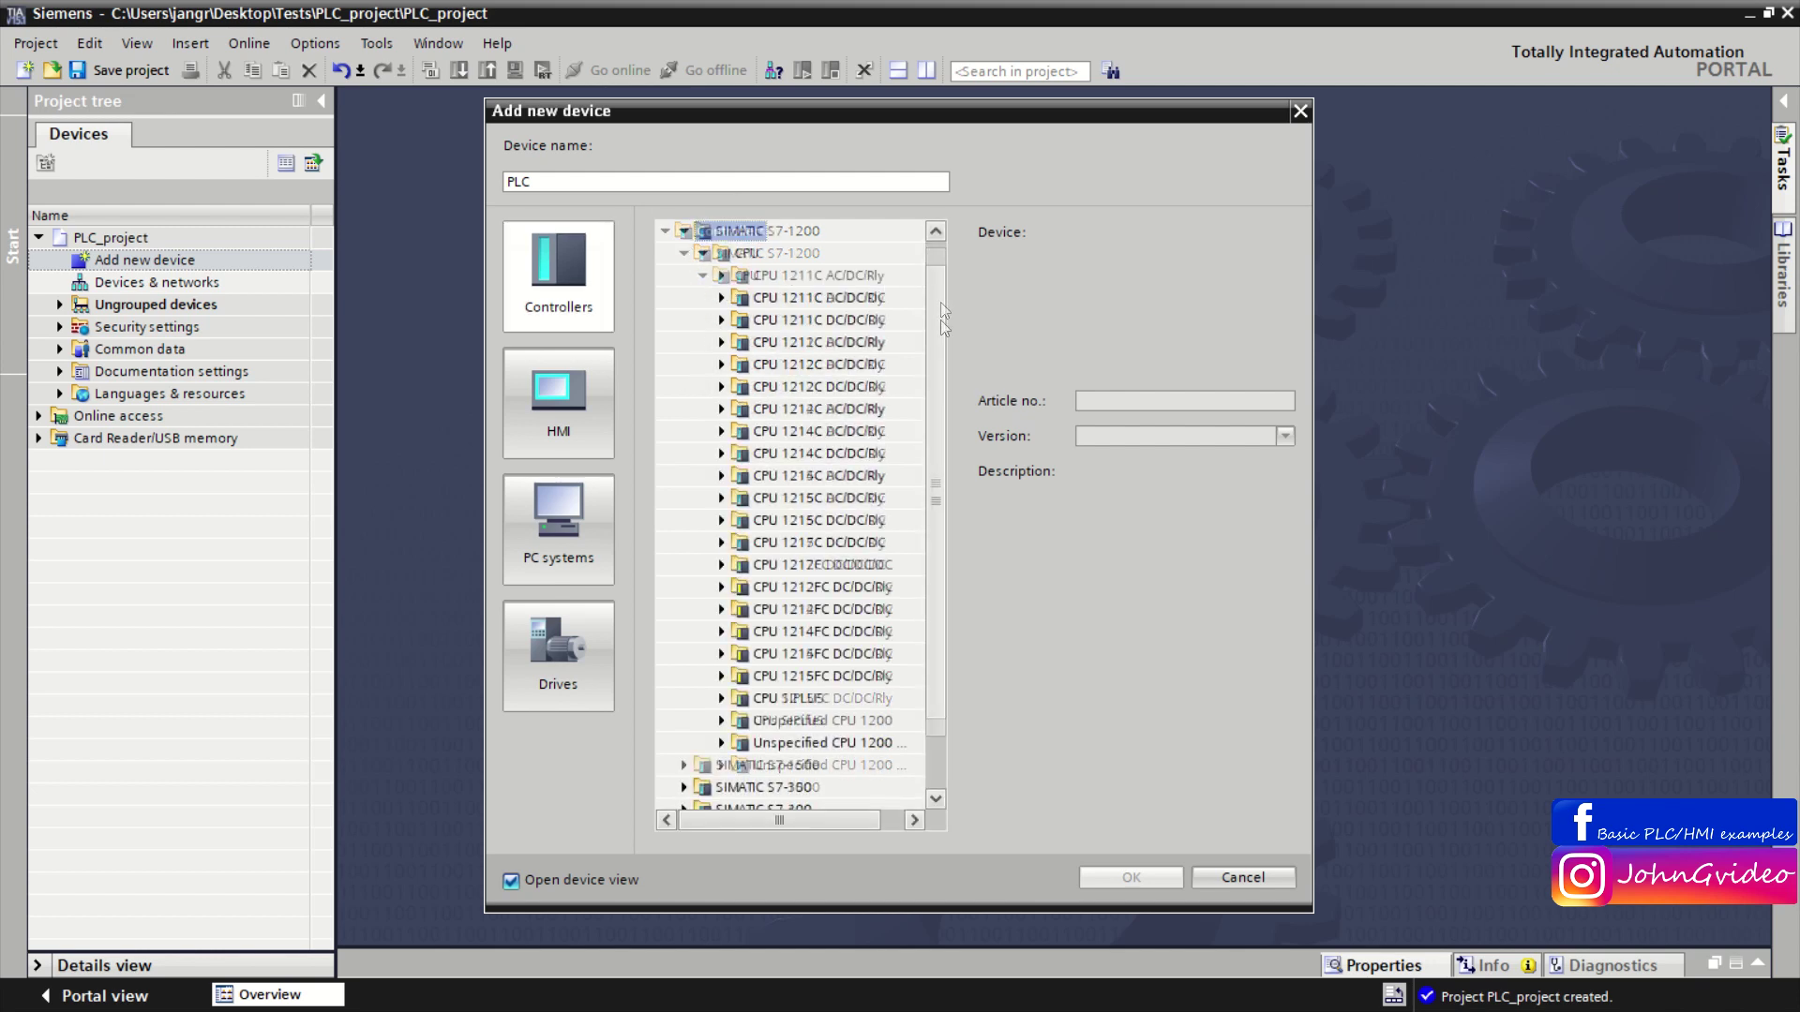
{"action": "left_click_drag", "start_coordinate": [937, 302], "coordinate": [934, 338]}
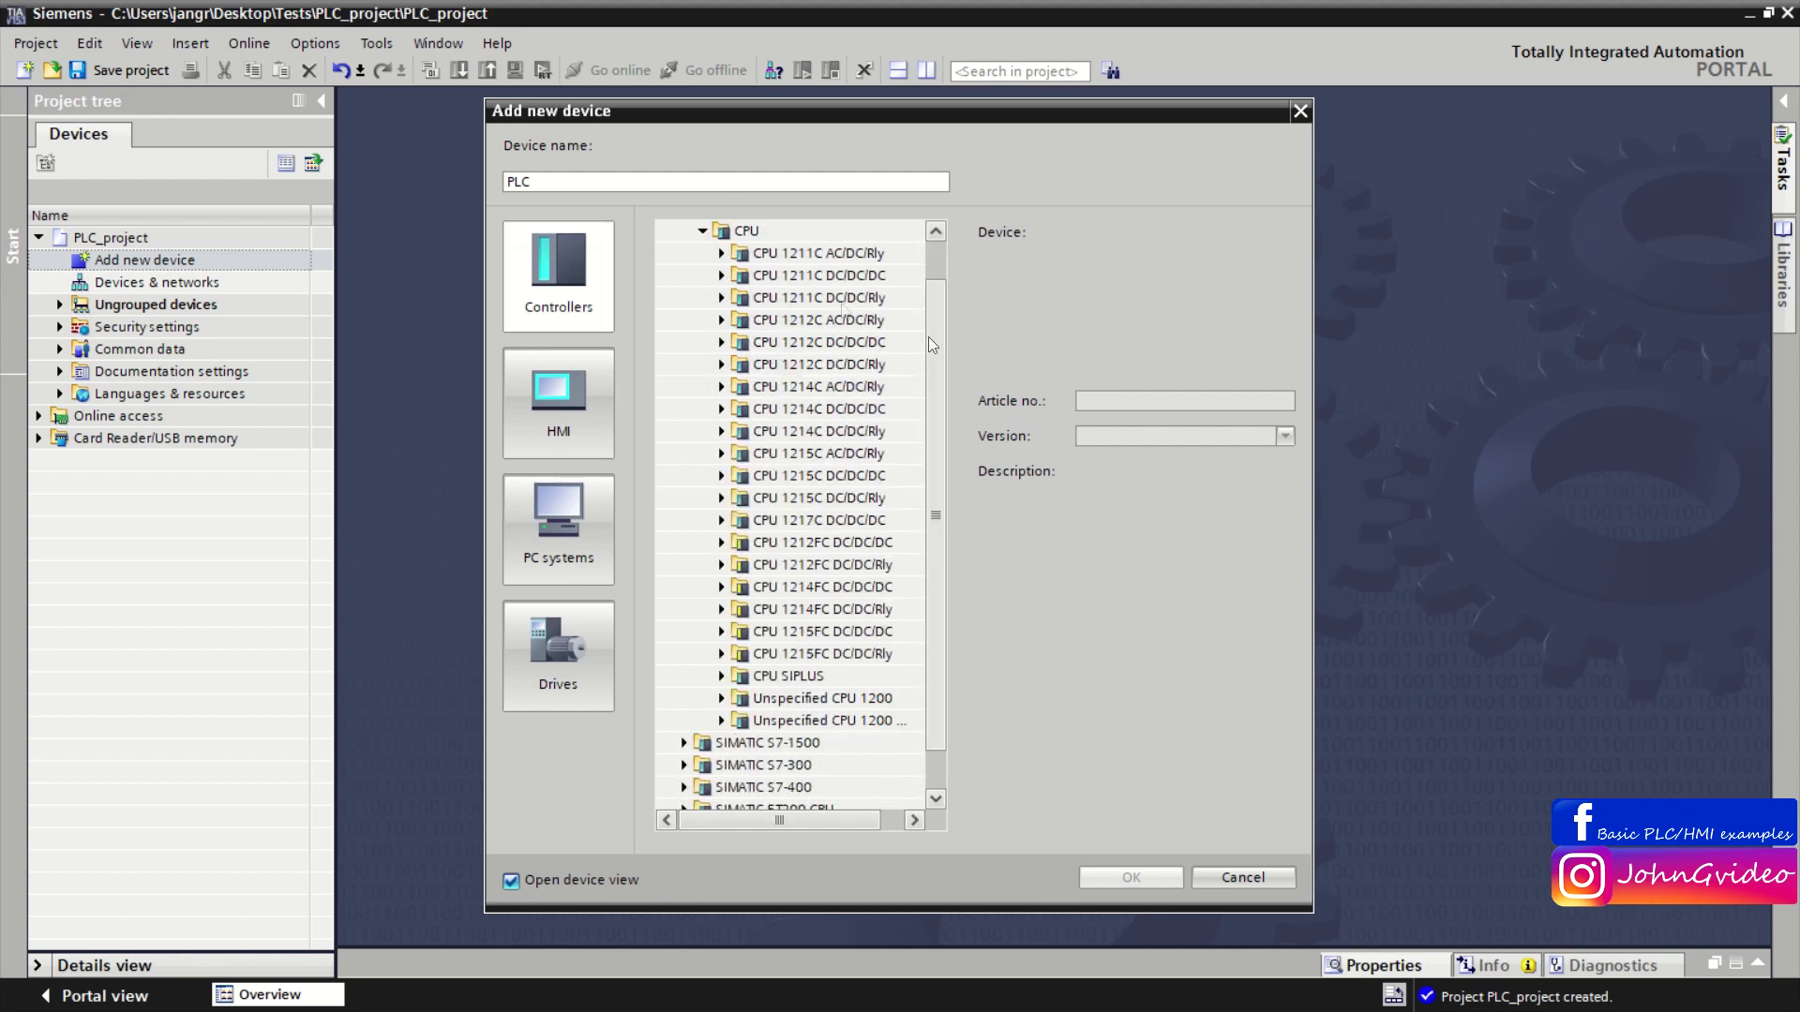
{"action": "left_click", "coordinate": [721, 411]}
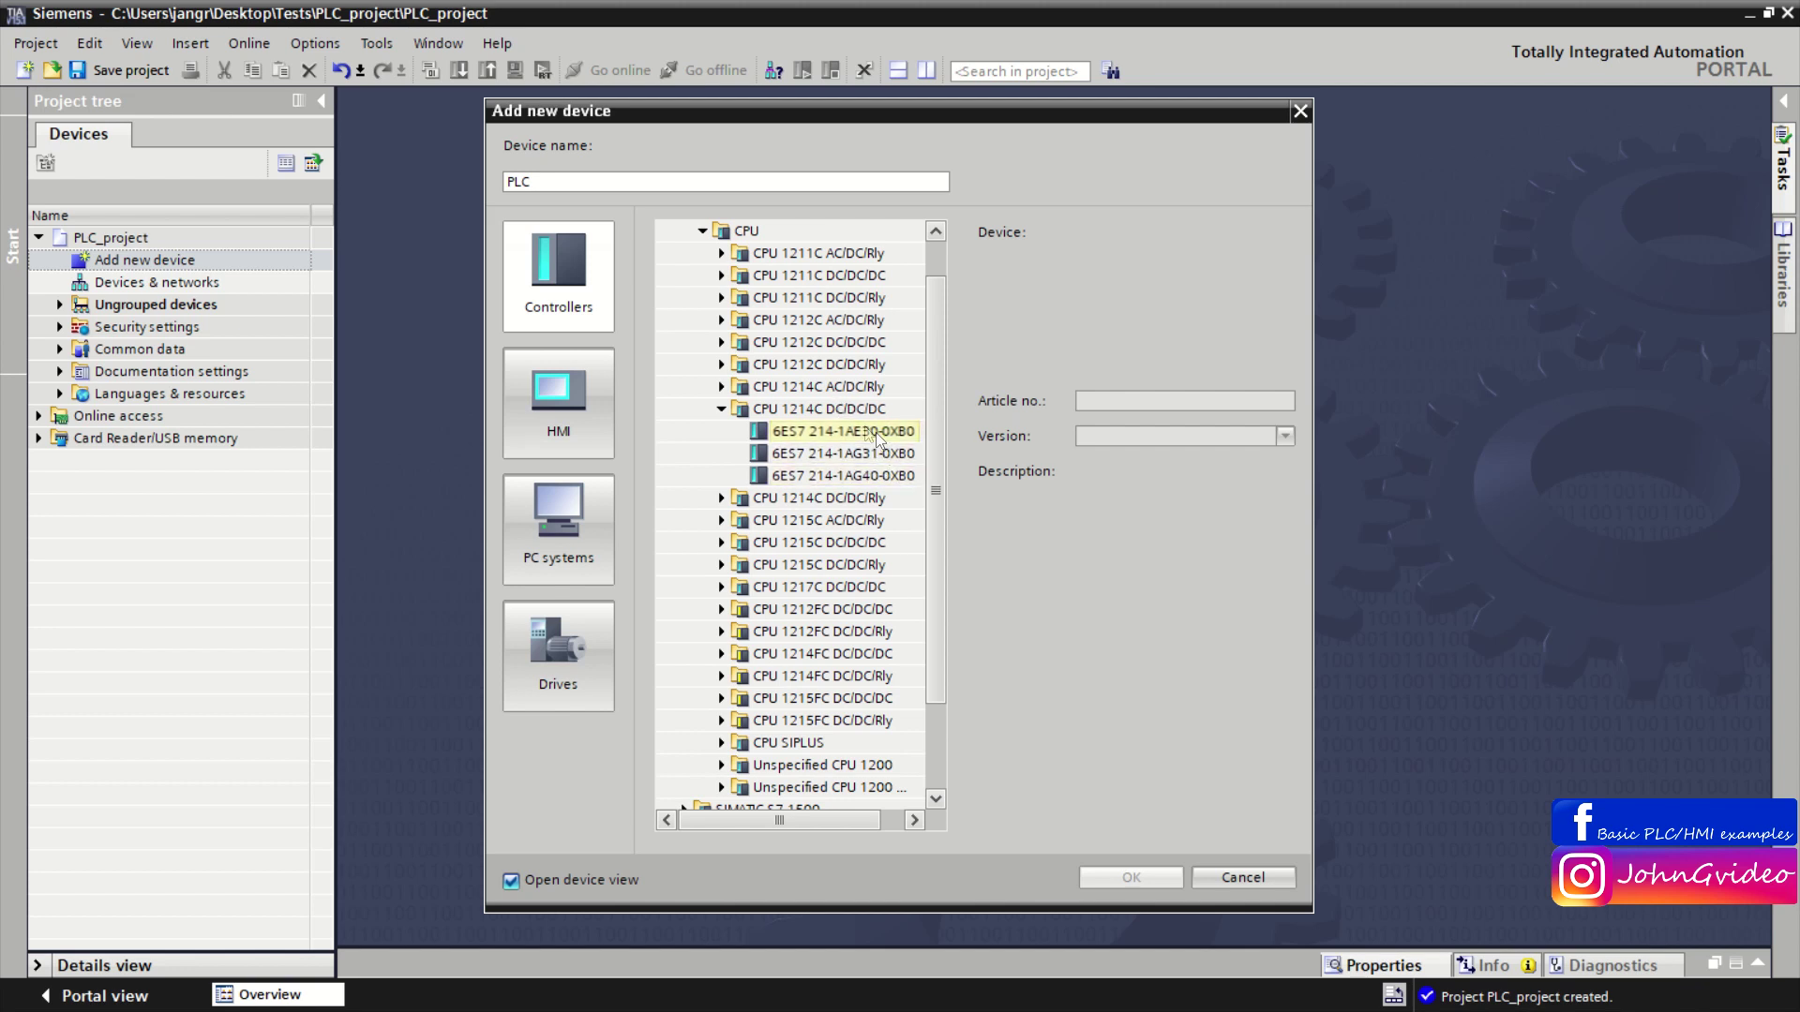
{"action": "key", "text": "alt+Tab"}
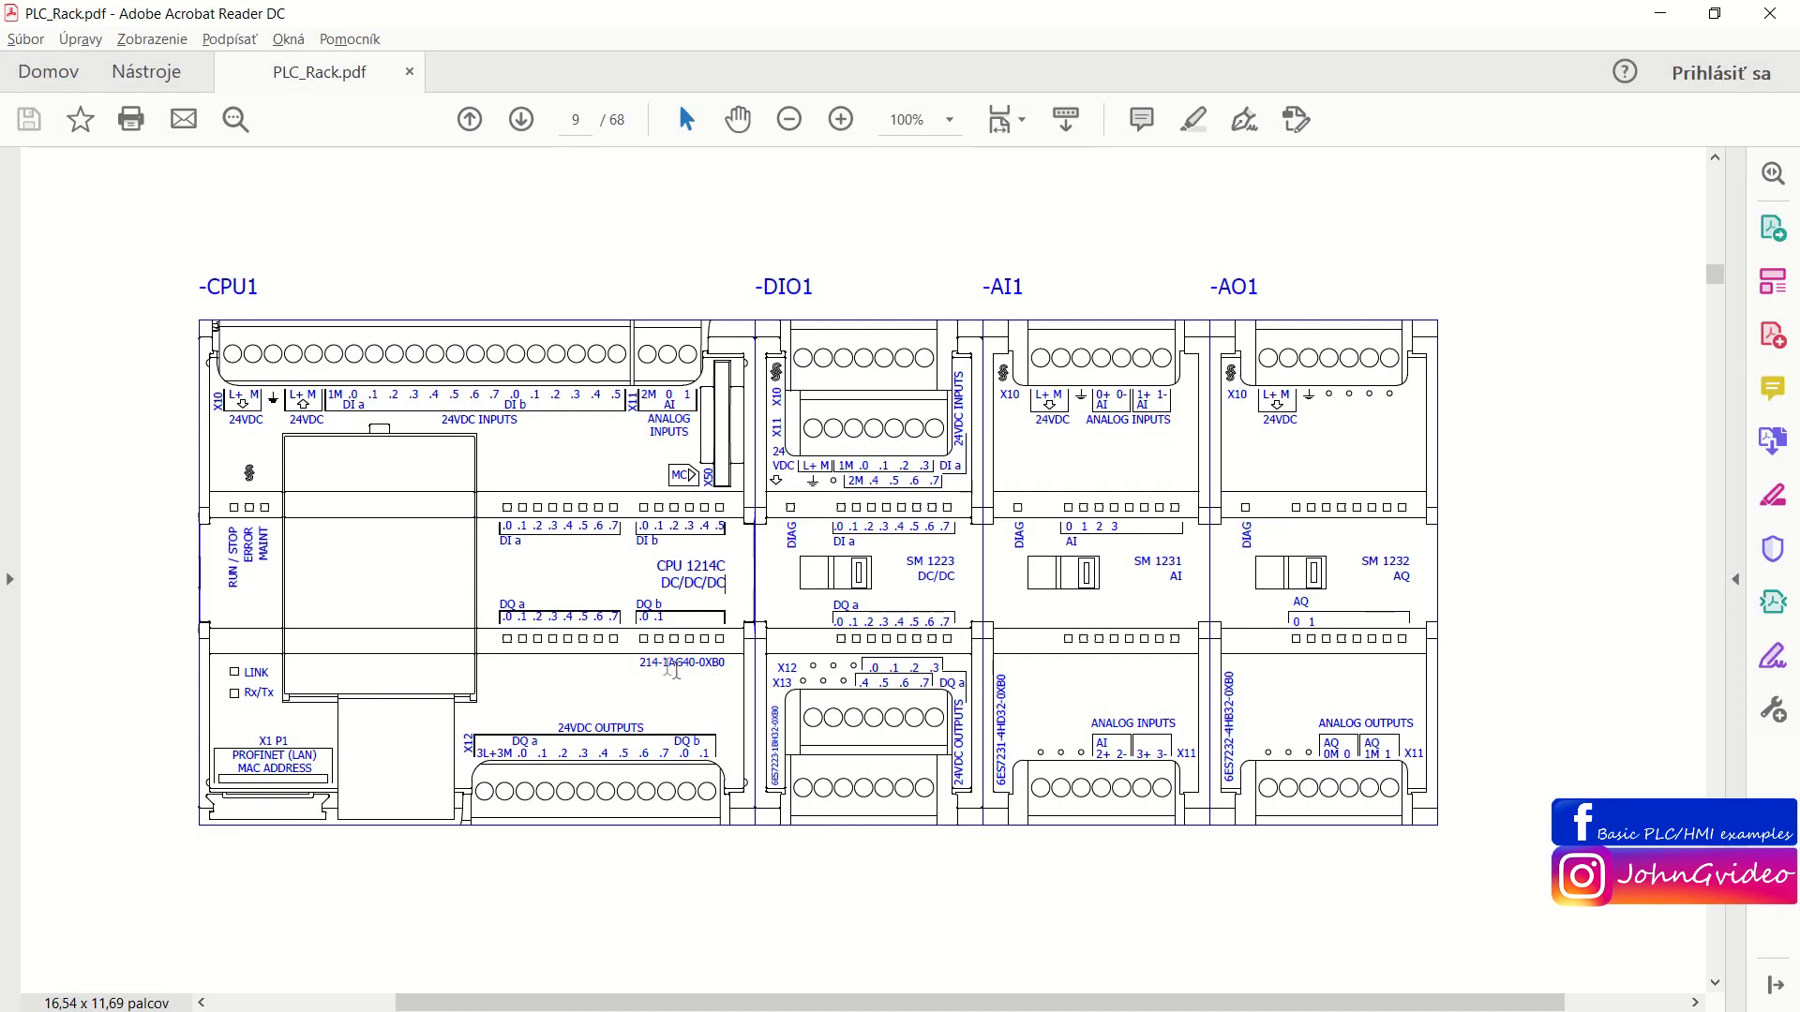
{"action": "left_click_drag", "start_coordinate": [668, 667], "coordinate": [695, 668]}
{"action": "key", "text": "alt+Tab"}
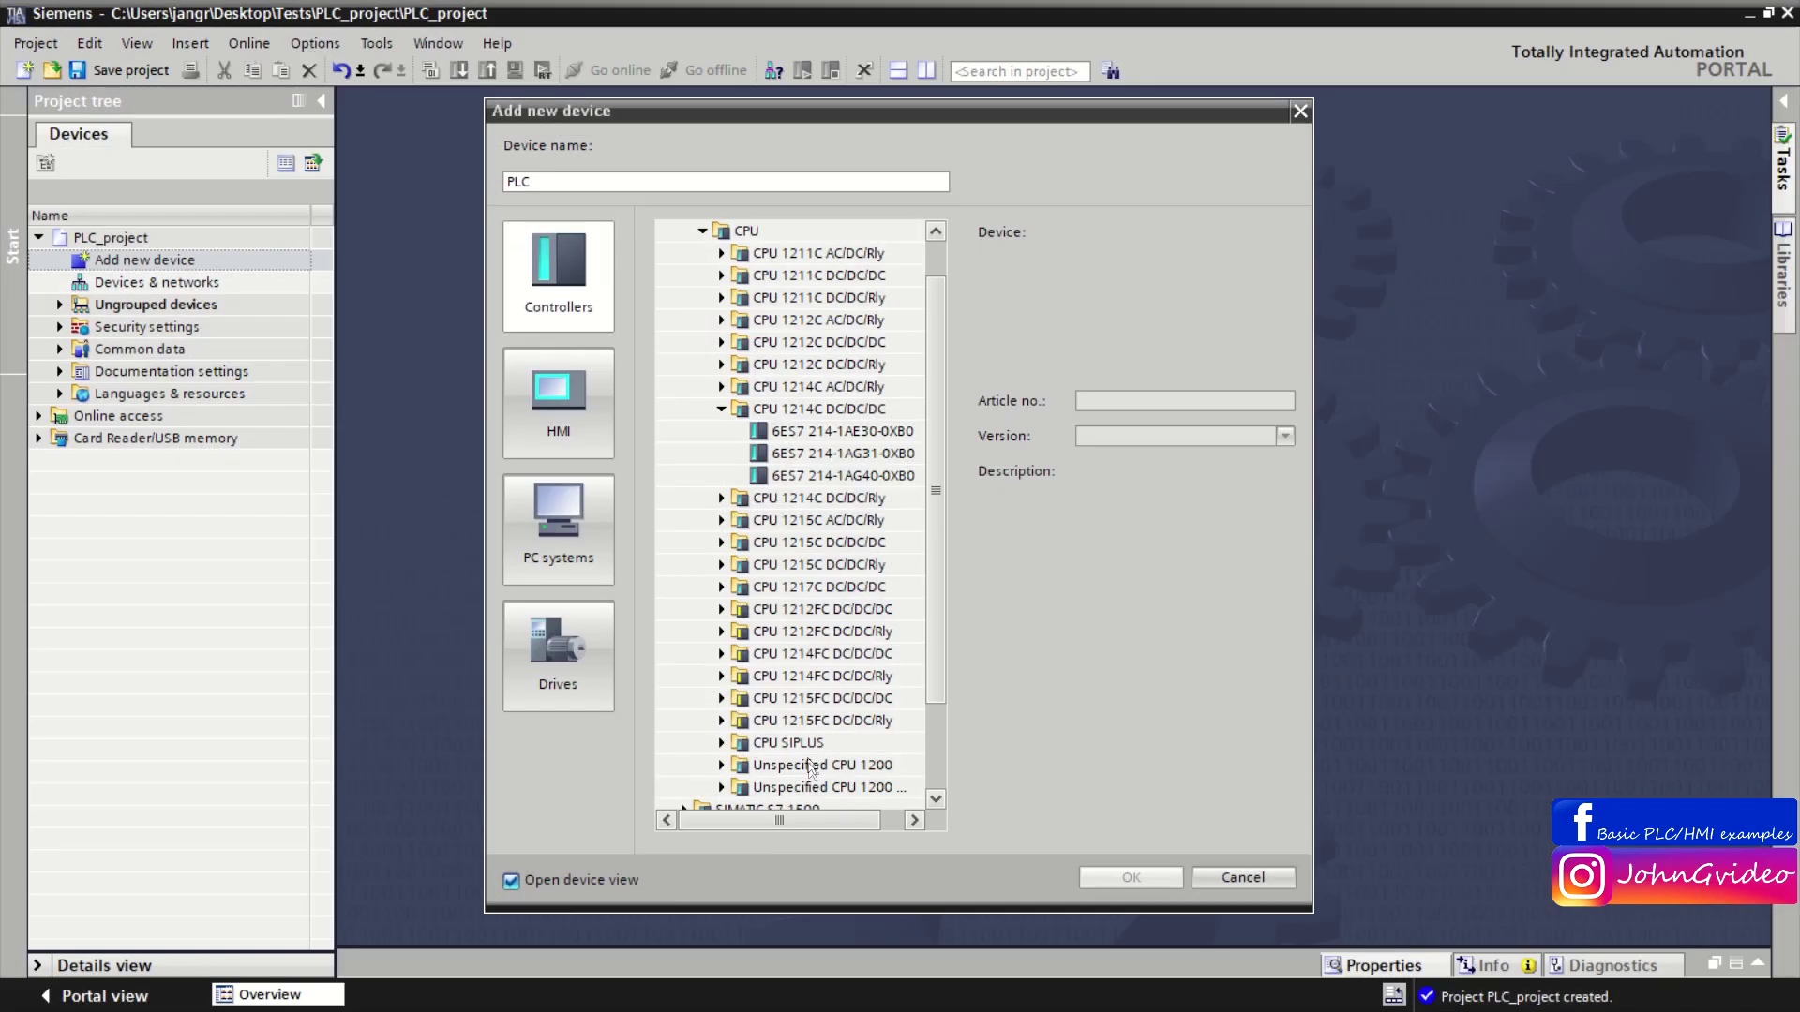
{"action": "left_click", "coordinate": [825, 476]}
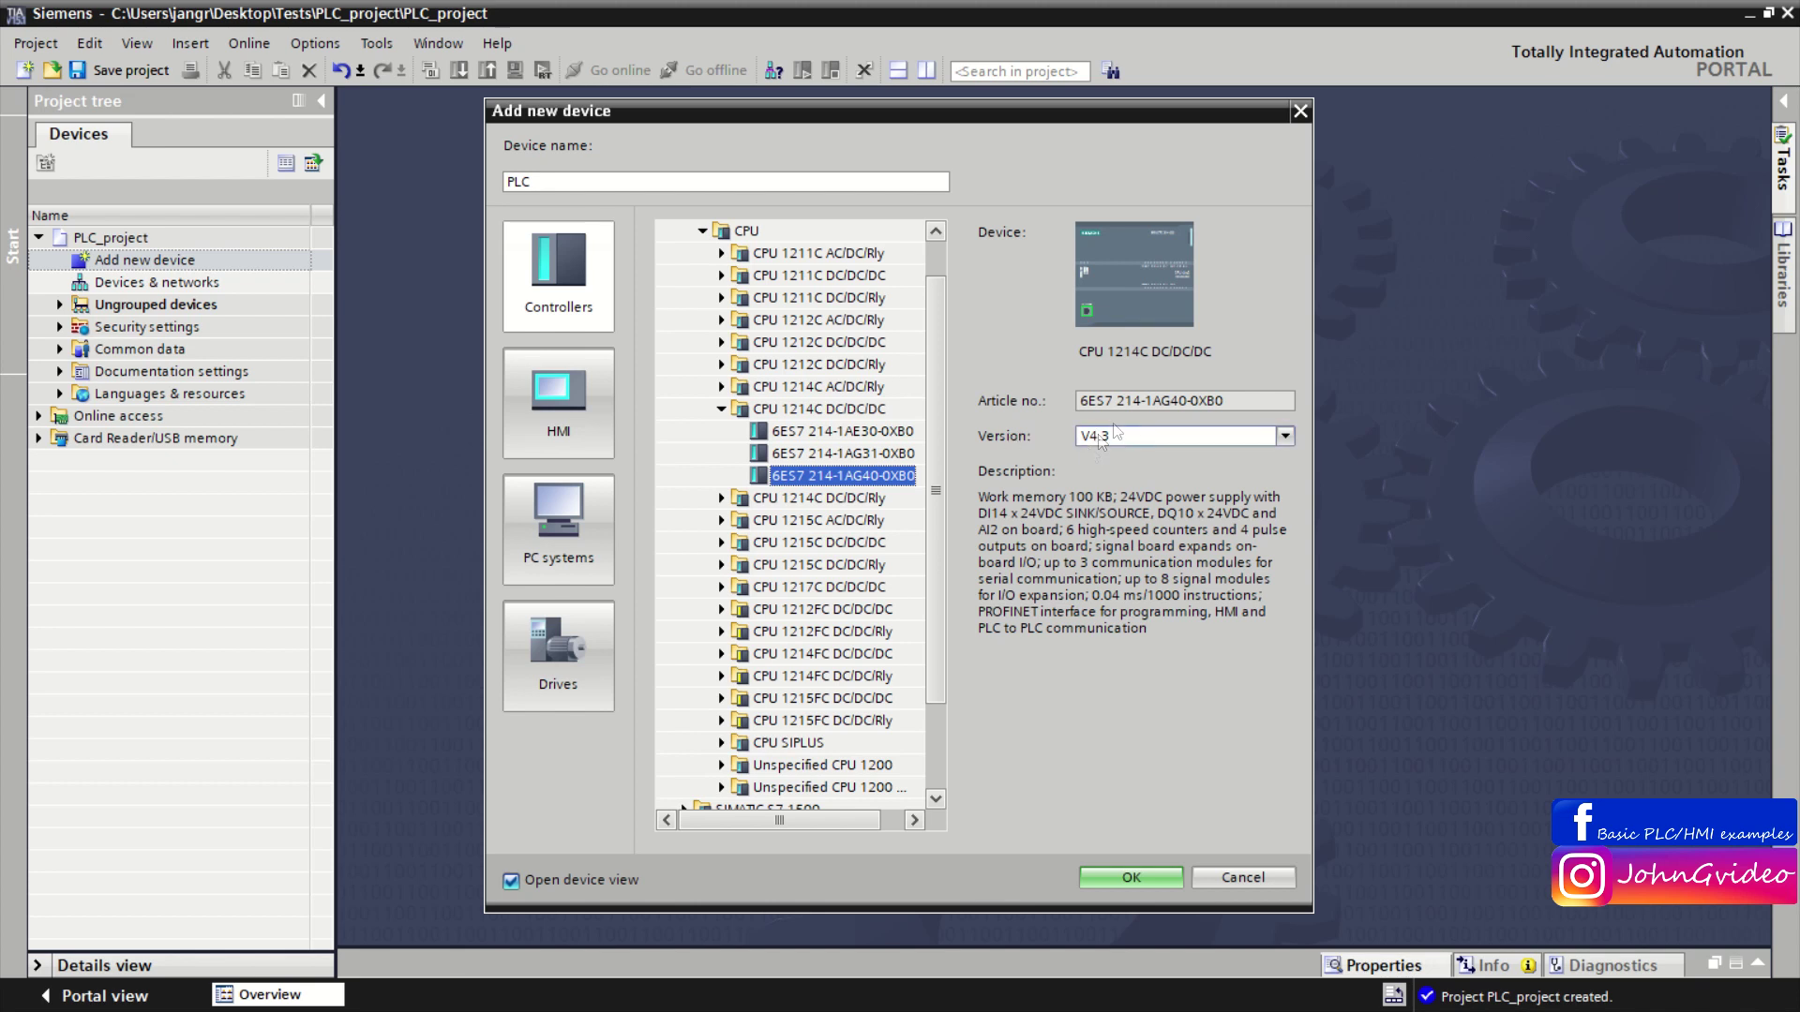
Set the CPU's firmware version to V4.3 and add the device to the project.
{"action": "left_click", "coordinate": [1286, 437]}
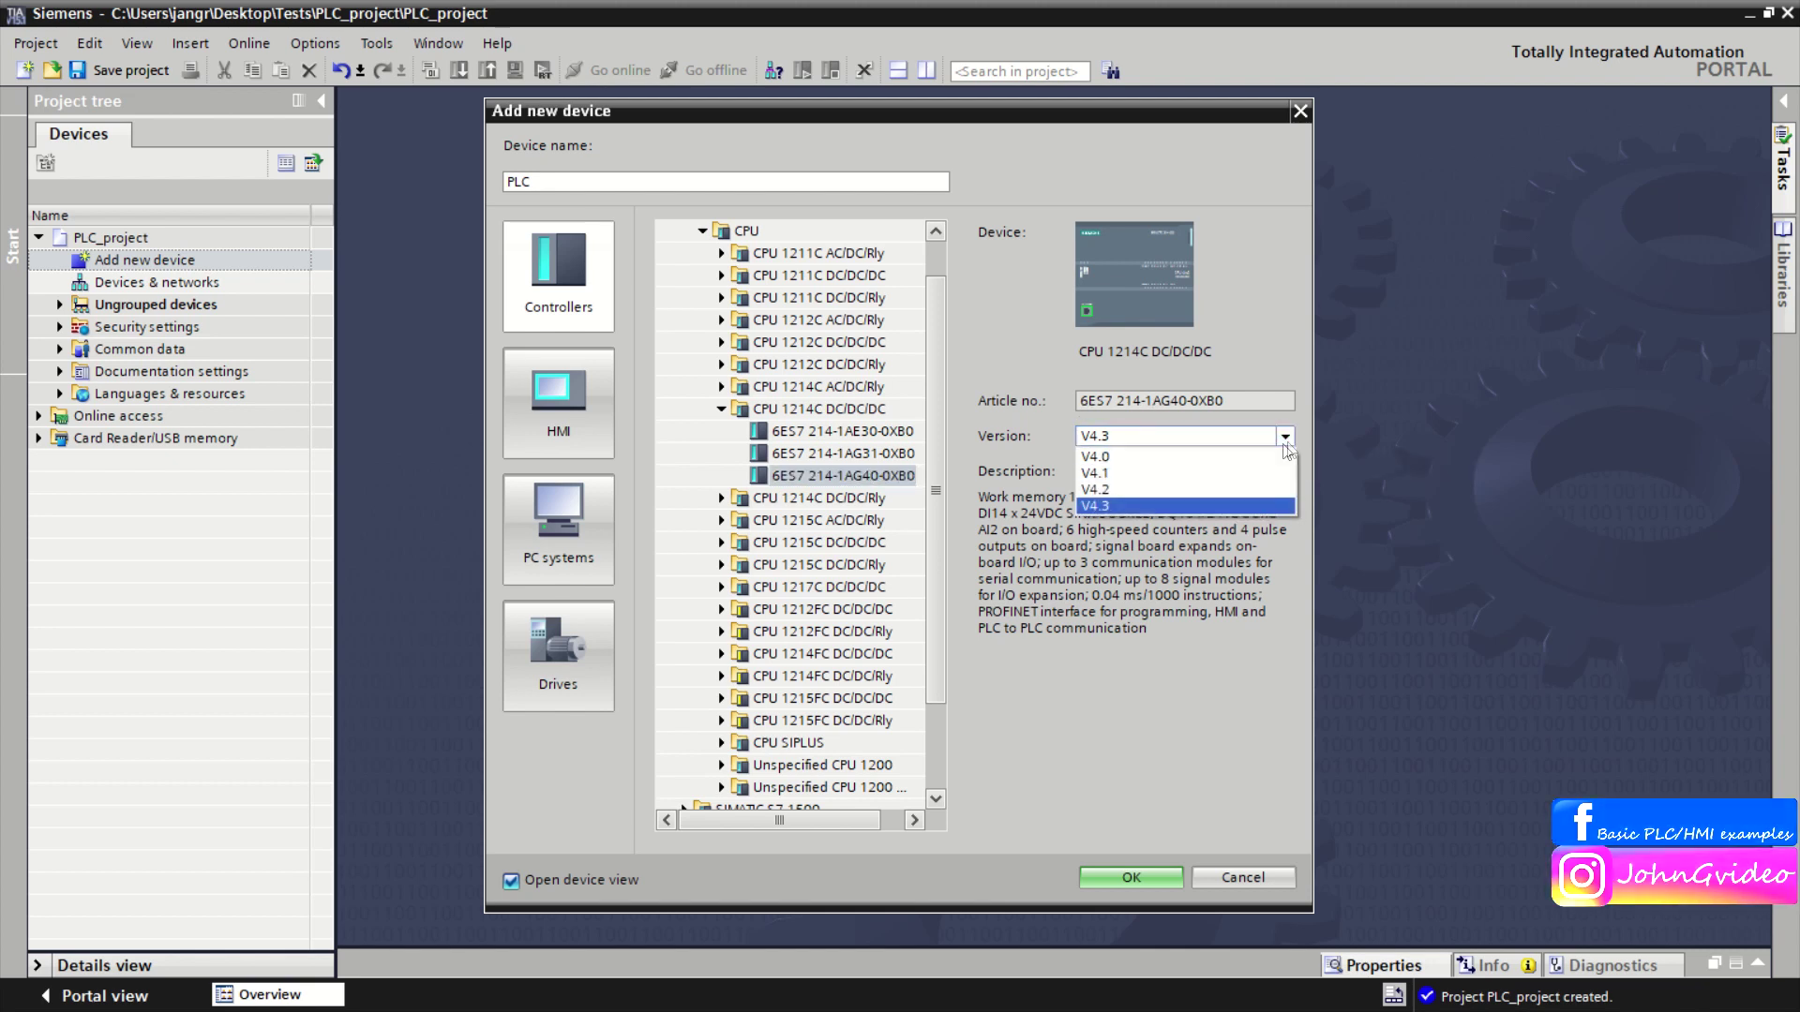
{"action": "left_click", "coordinate": [1153, 507]}
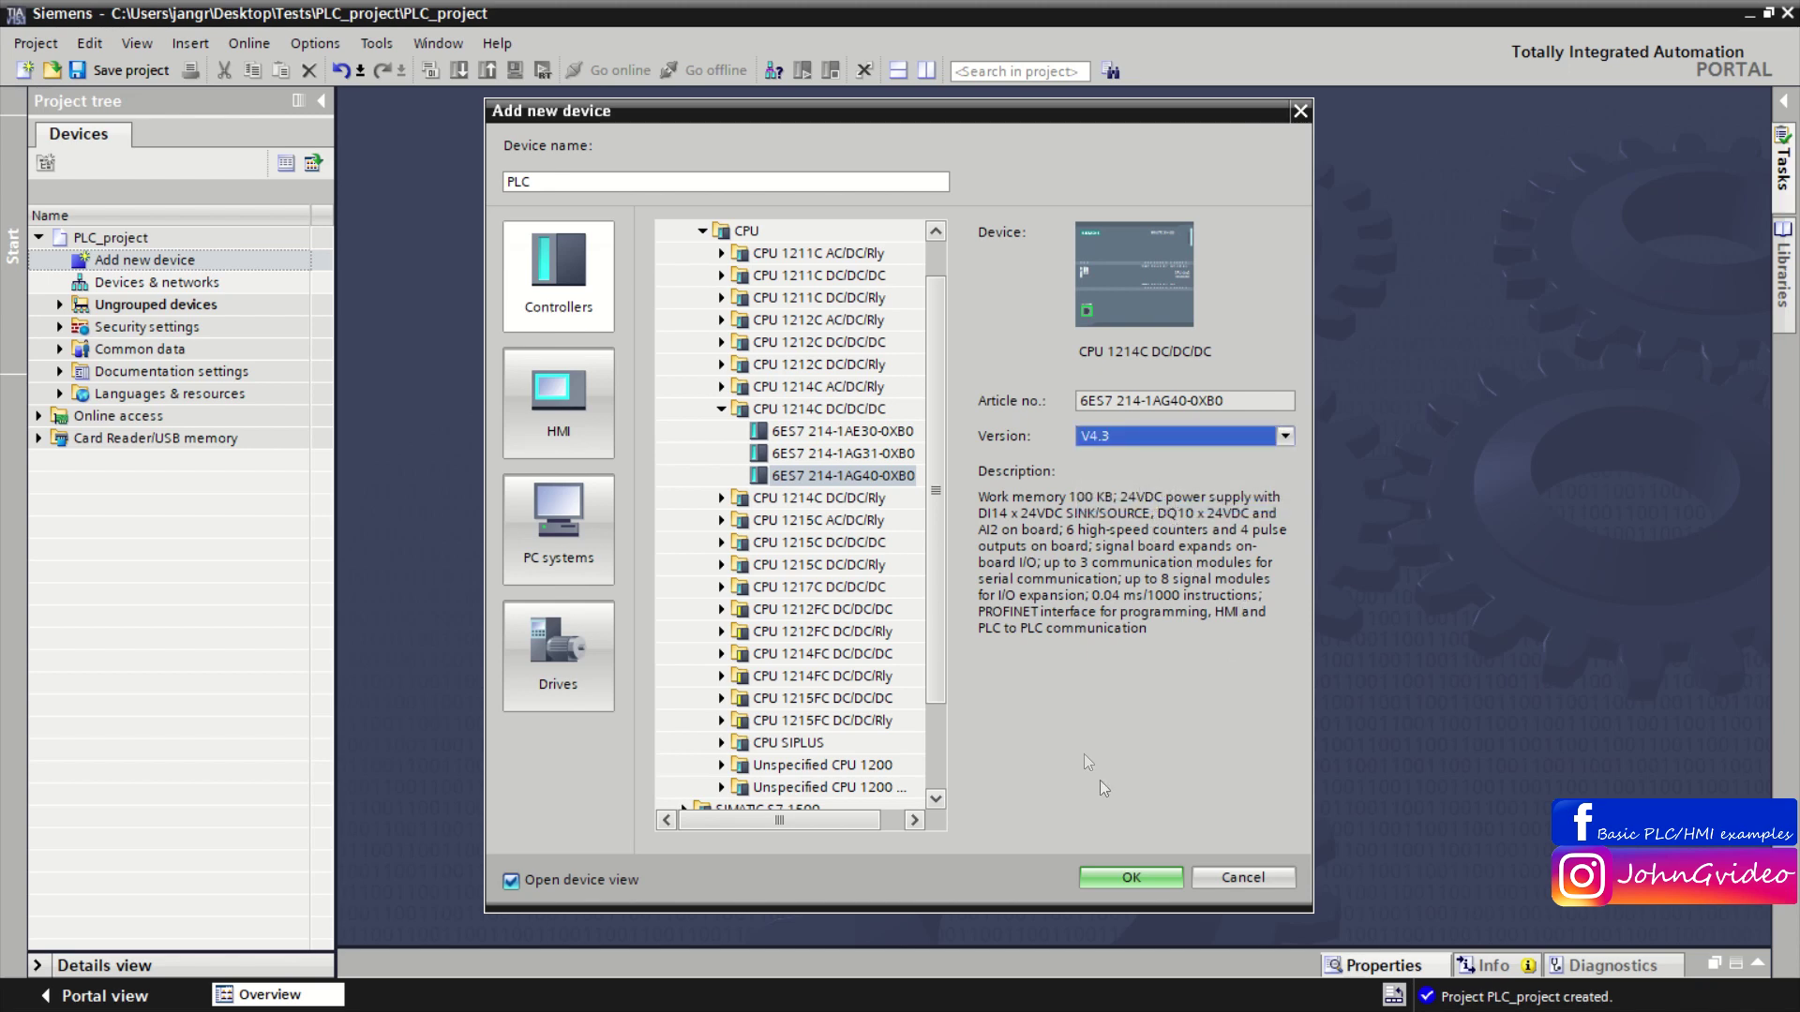
{"action": "left_click", "coordinate": [1111, 875]}
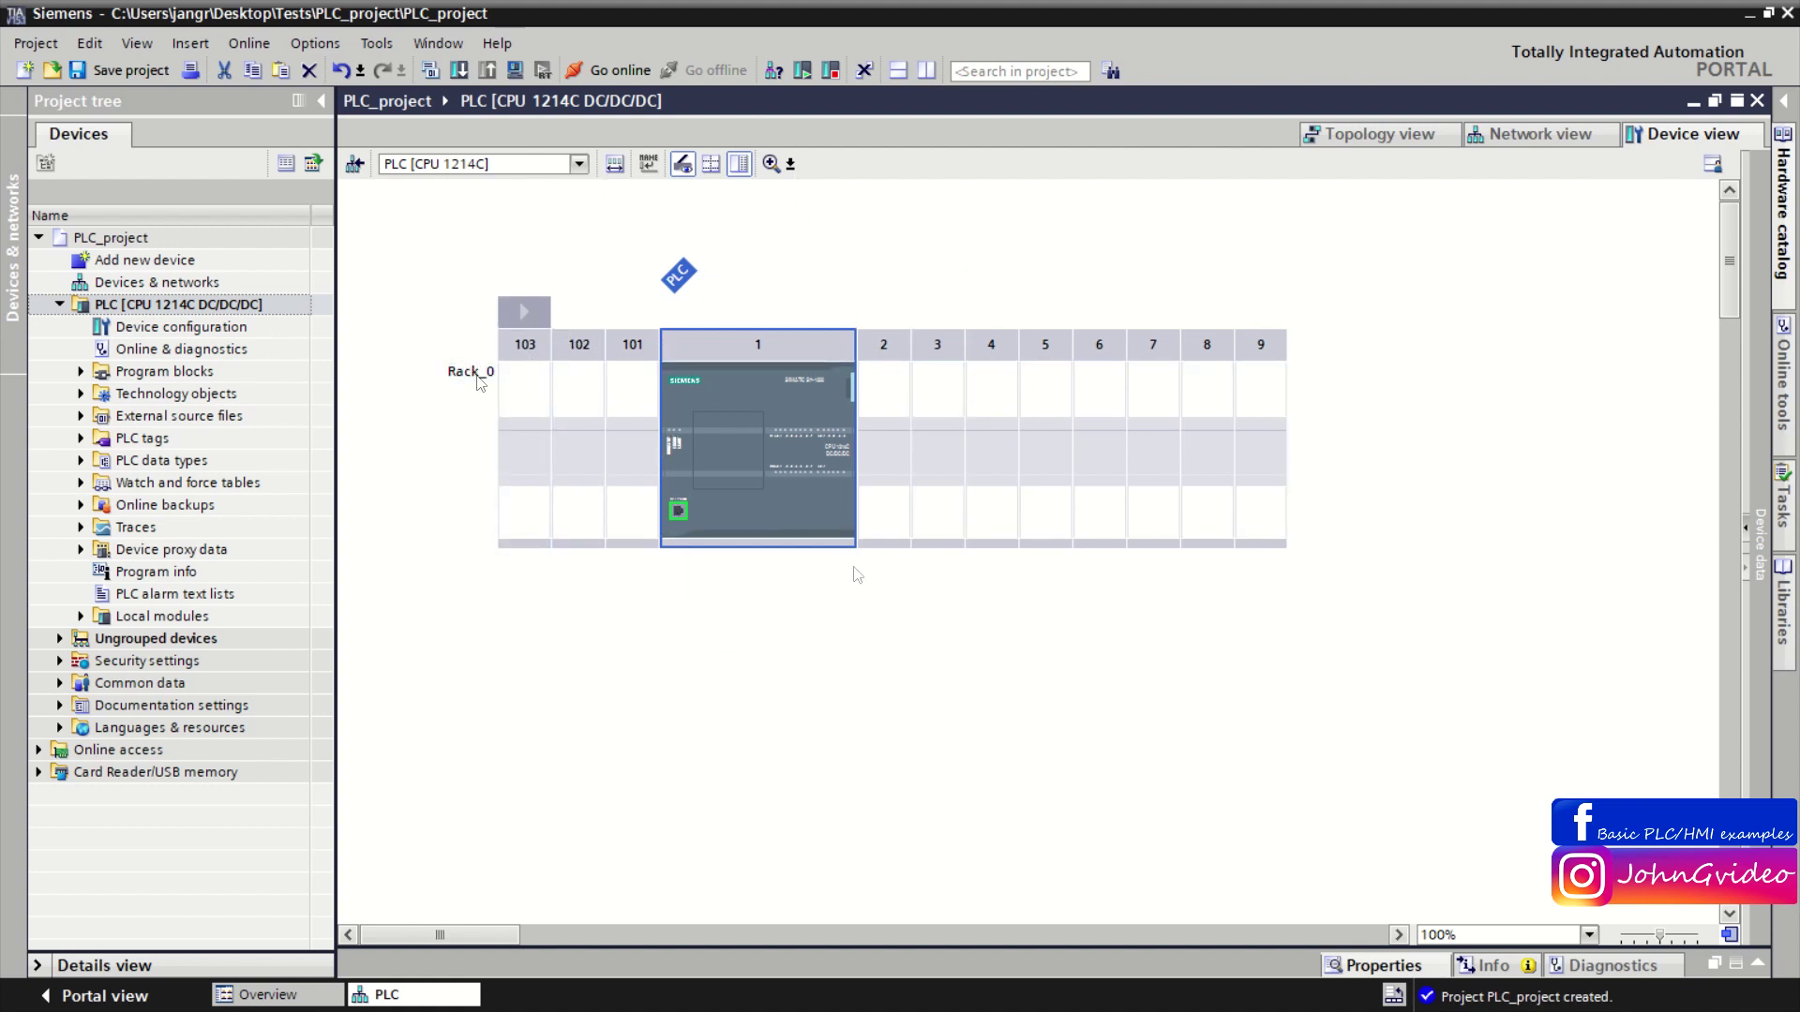
View the PLC in the network view and return from there to its device view.
{"action": "left_click", "coordinate": [1537, 134]}
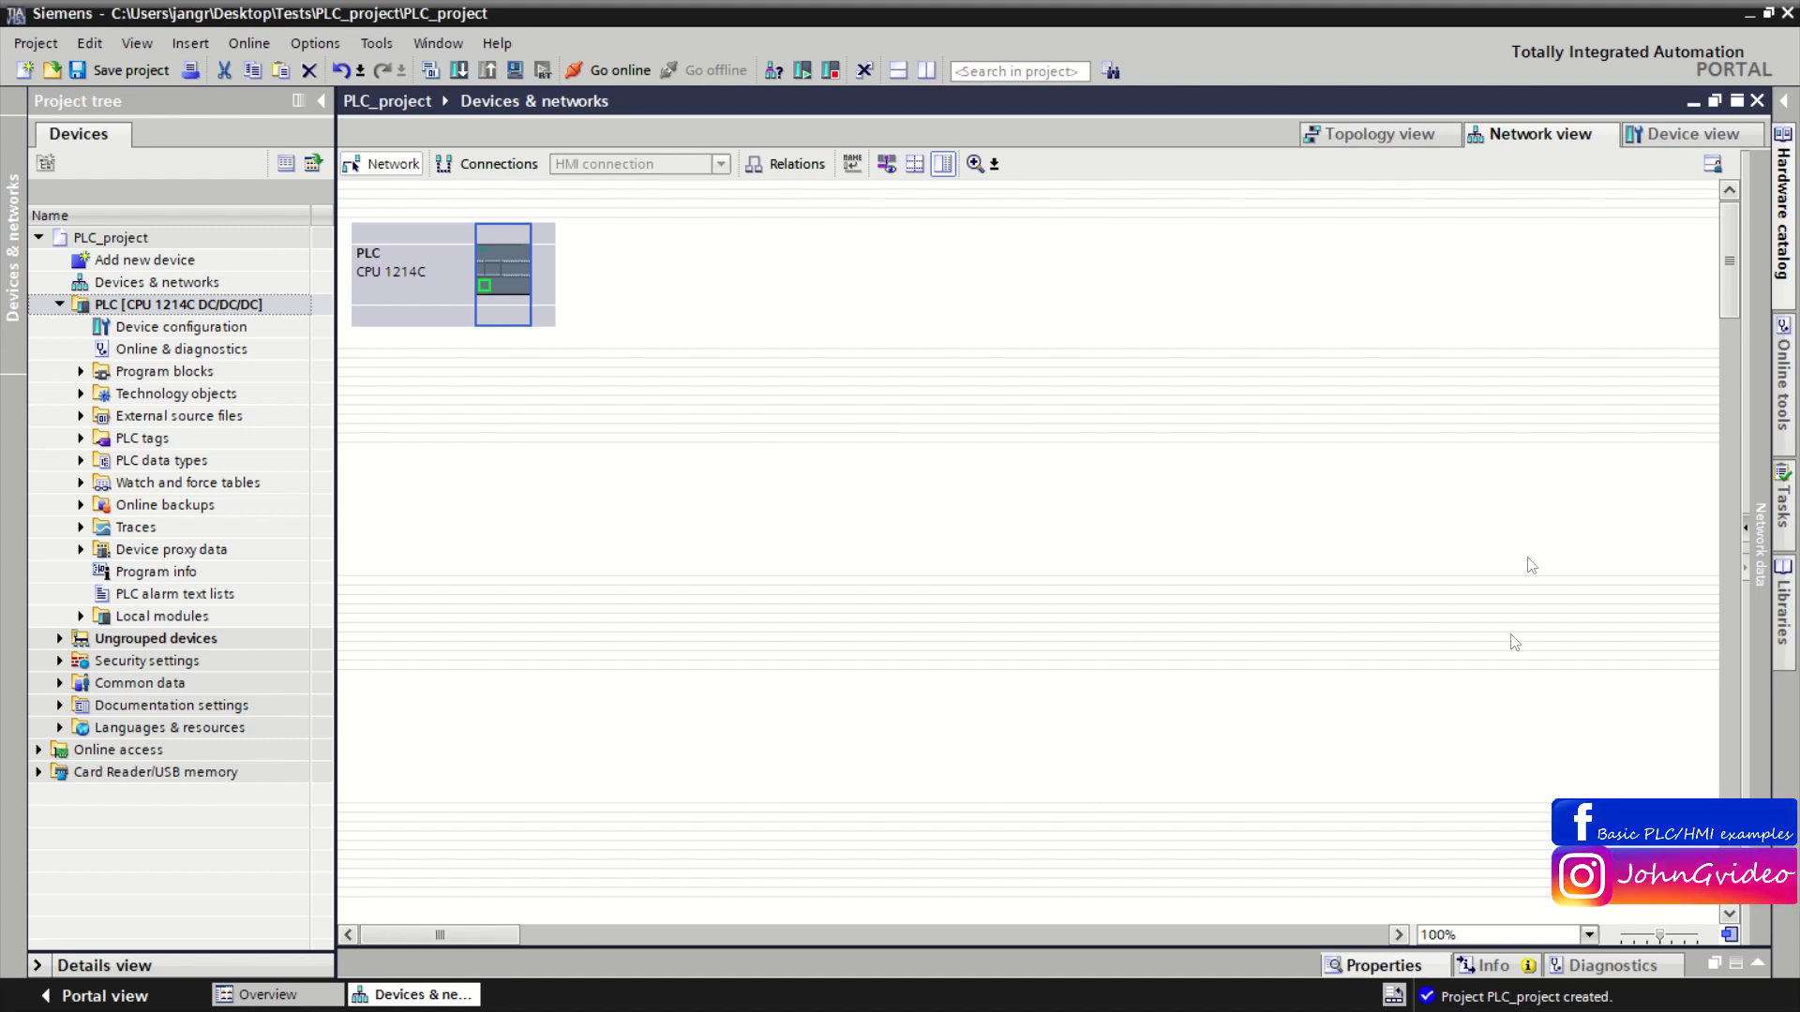
{"action": "double_click", "coordinate": [503, 255]}
{"action": "left_click", "coordinate": [775, 373]}
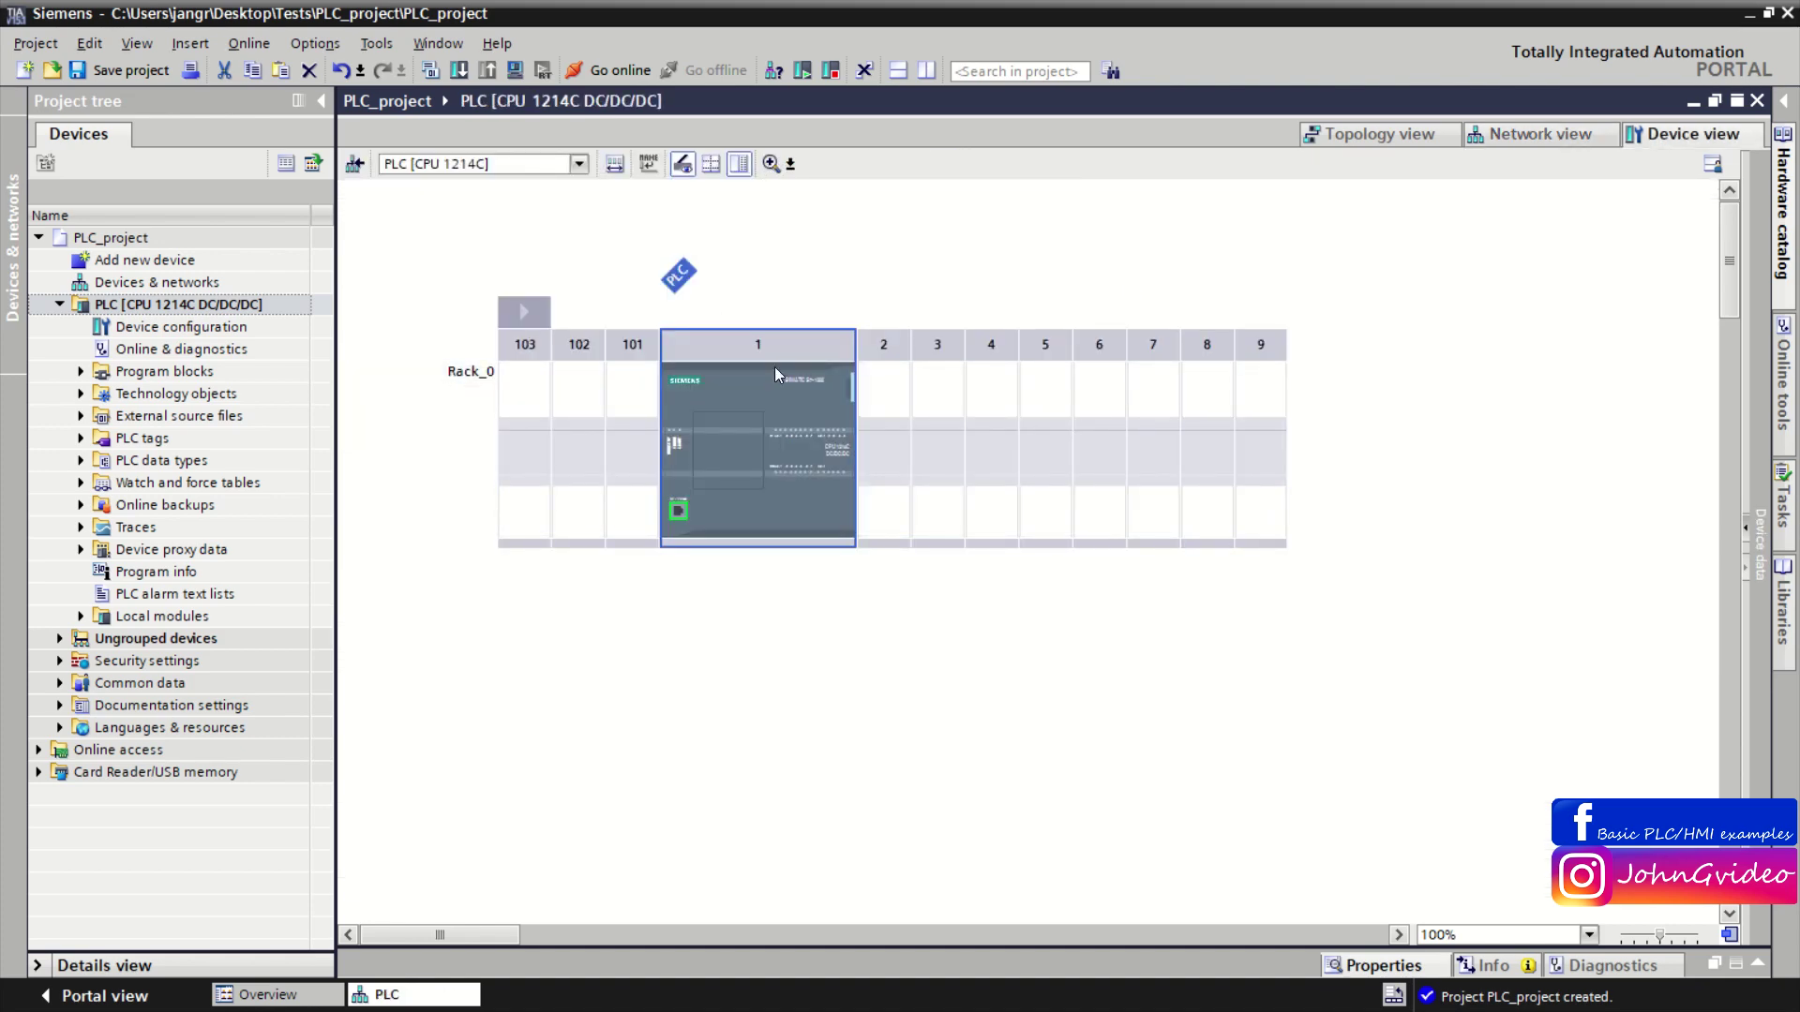
Switch to the PDF reader and copy the DIO1 module's article number 6ES7223-1BH32-0XB0 from the rack drawing.
{"action": "key", "text": "alt+Tab"}
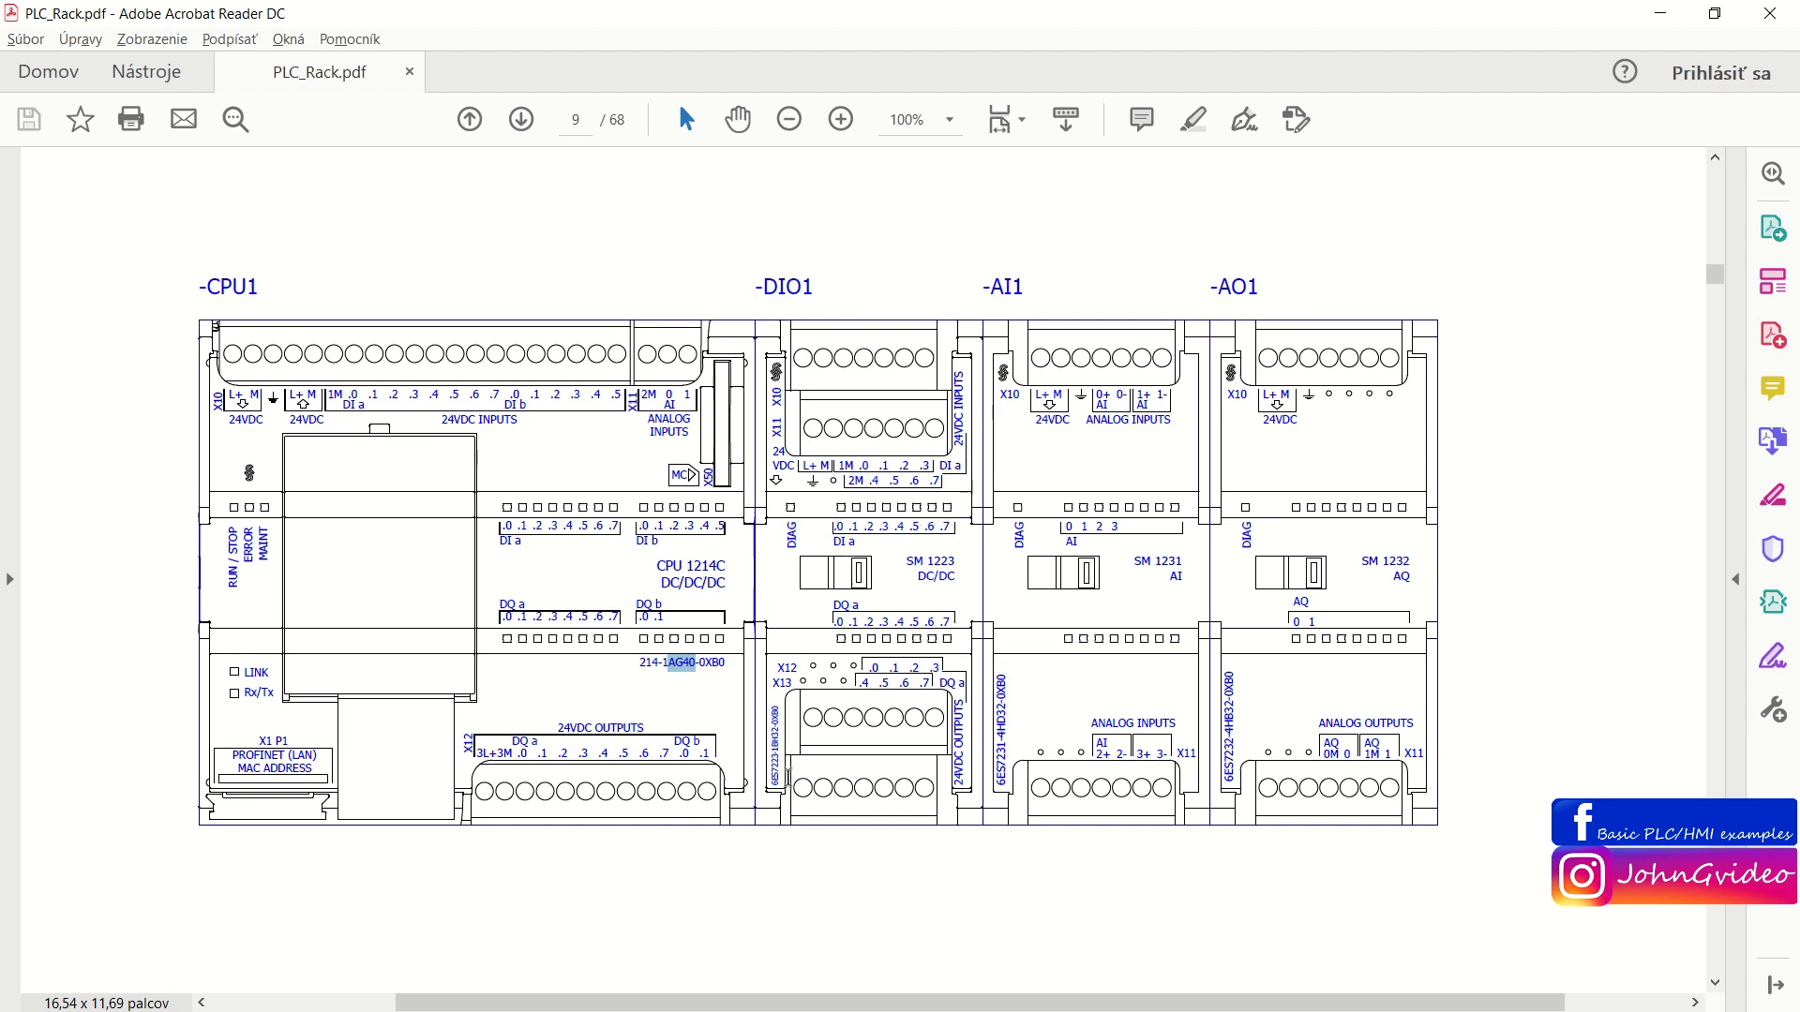
{"action": "left_click_drag", "start_coordinate": [774, 787], "coordinate": [764, 710]}
{"action": "key", "text": "ctrl+c"}
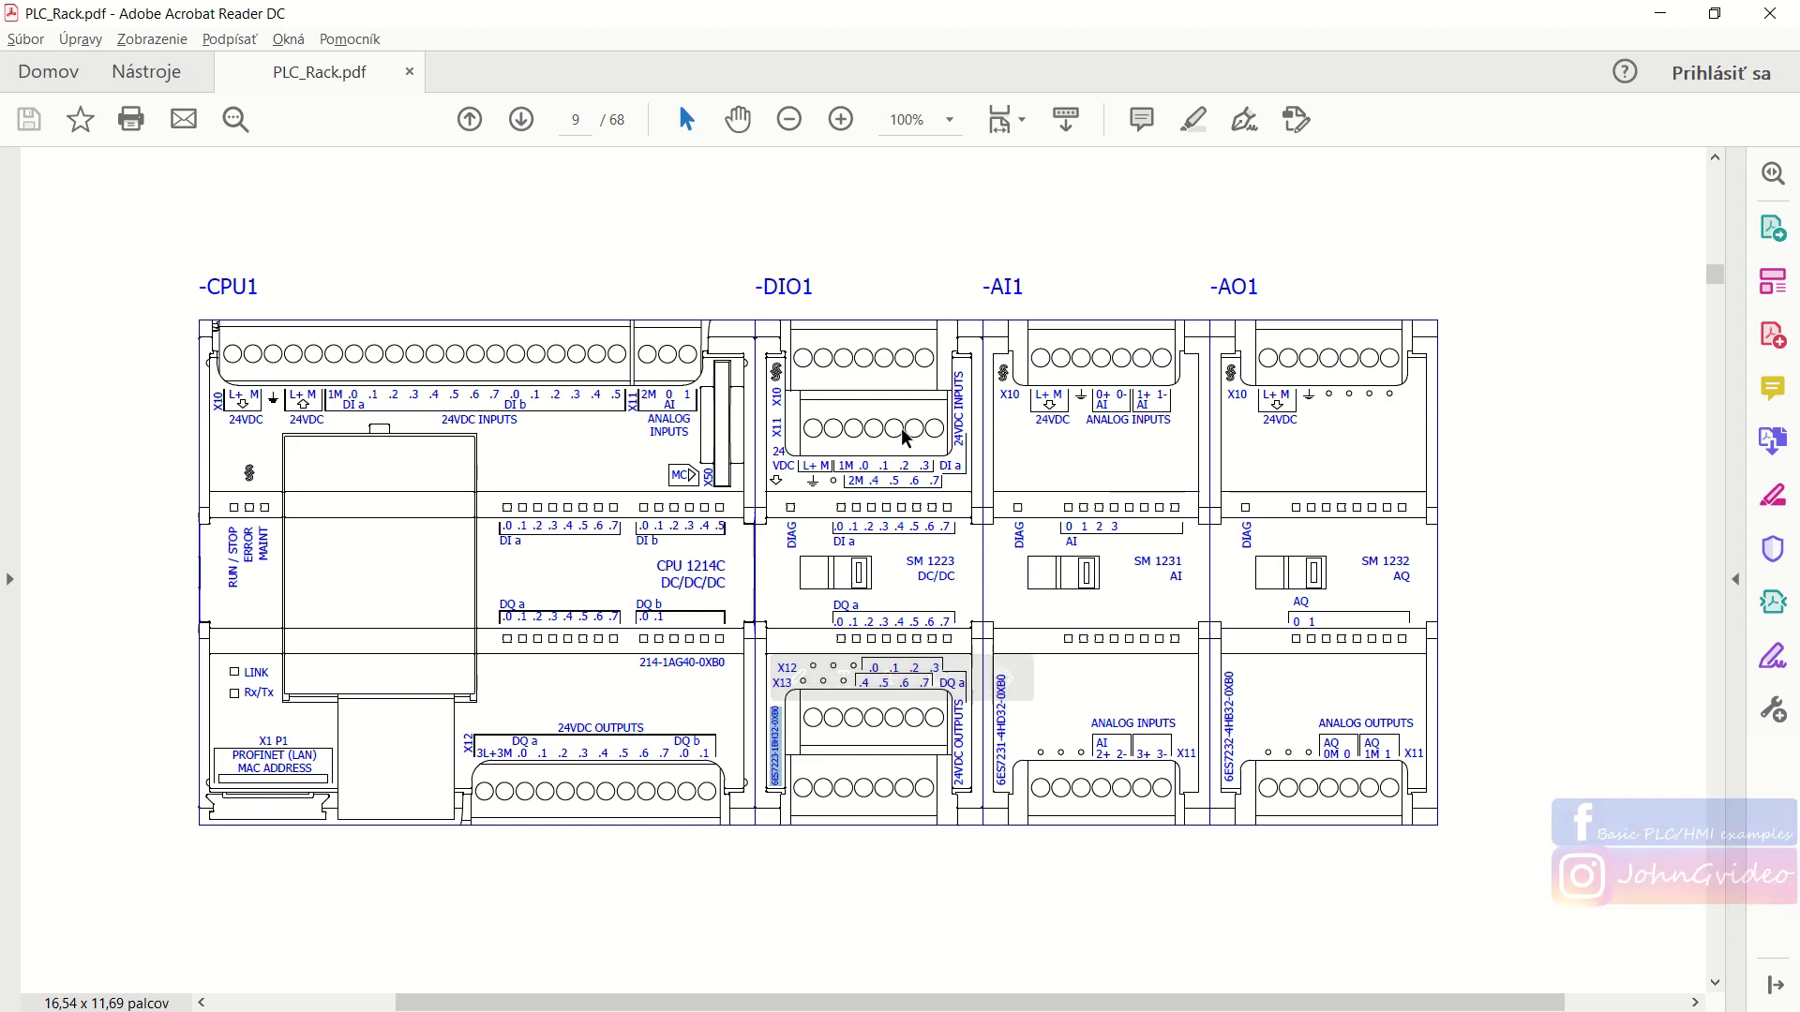
Switch to TIA Portal and search the hardware catalog for the copied article number 6ES7223-1BH32-0XB0.
{"action": "key", "text": "alt+Tab"}
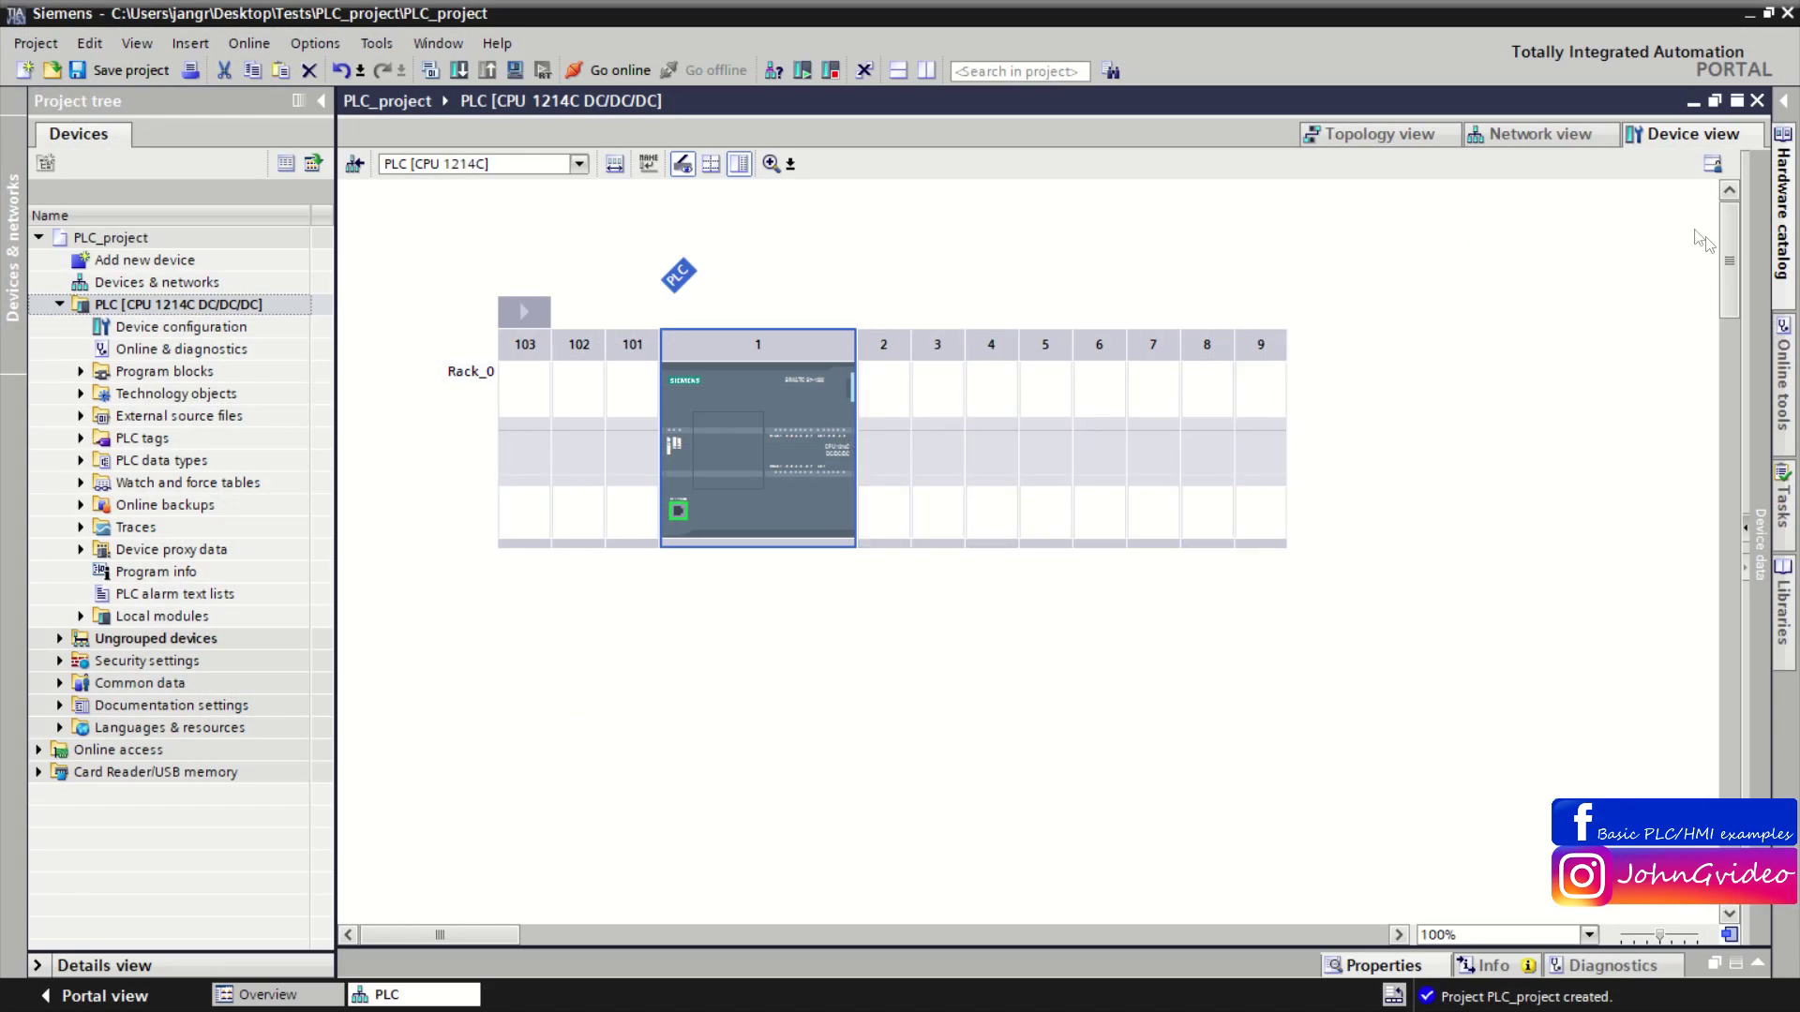
{"action": "left_click", "coordinate": [1783, 208]}
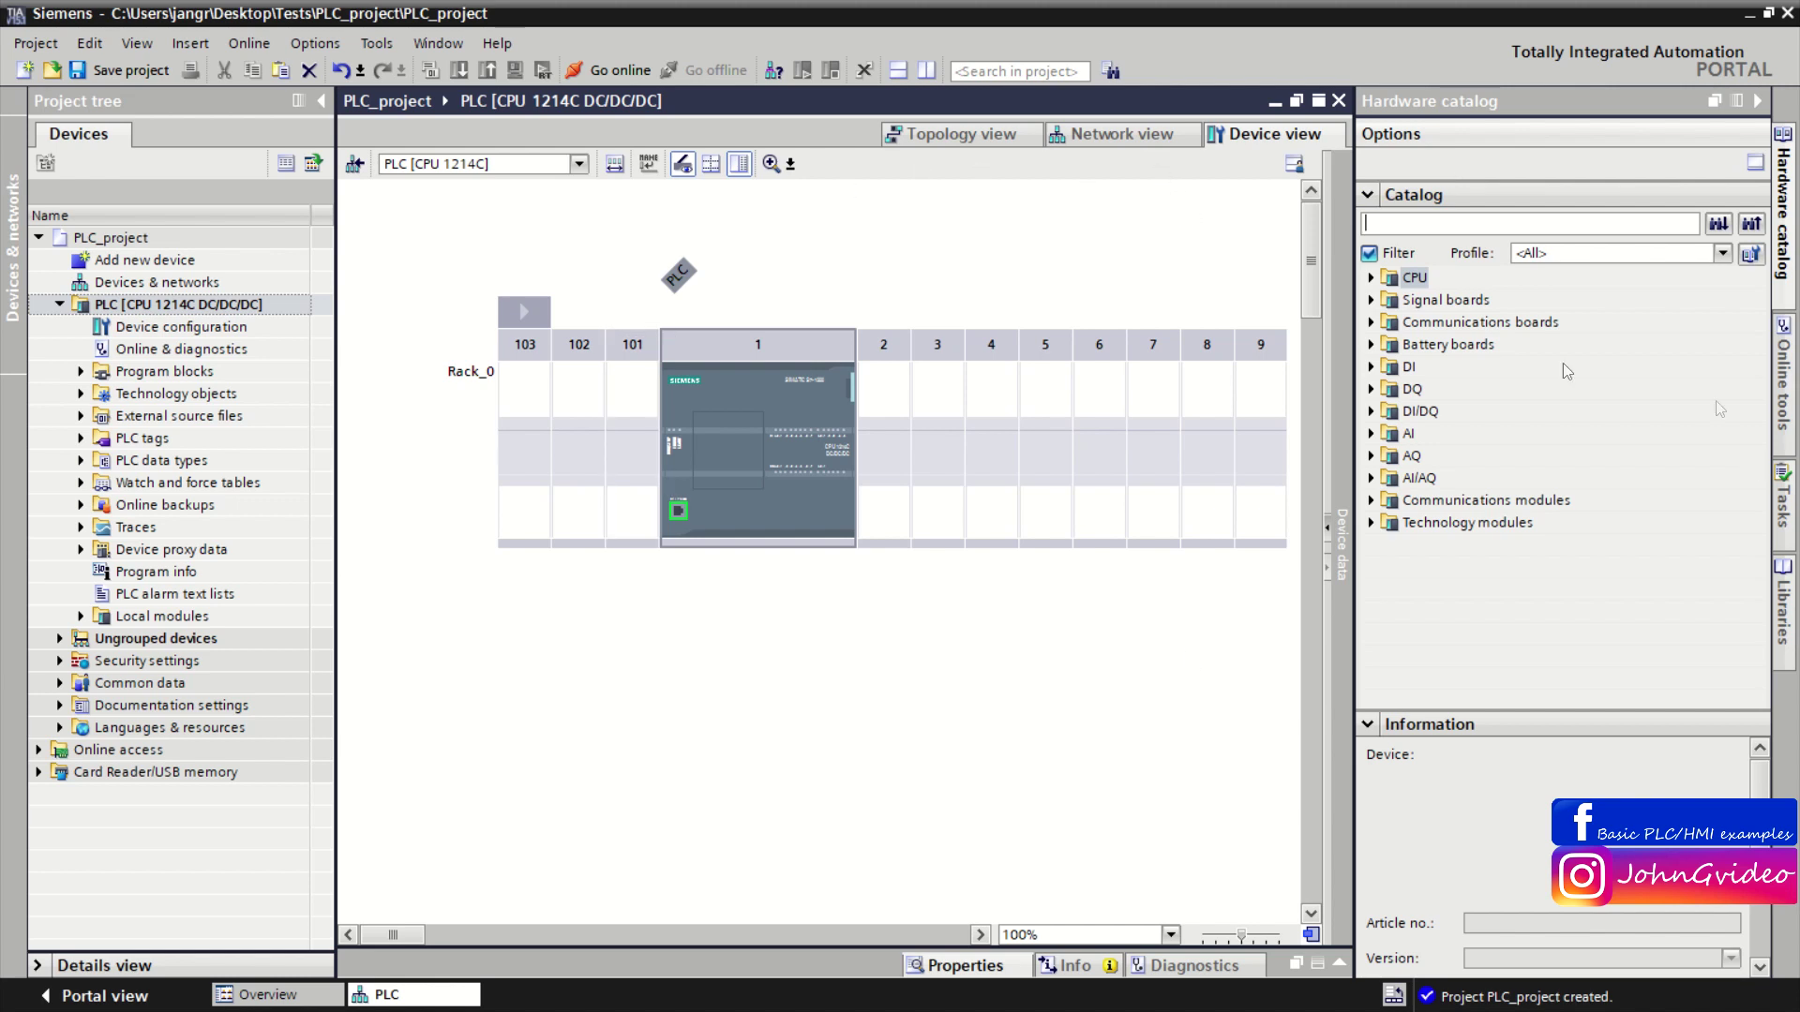
{"action": "key", "text": "ctrl+v"}
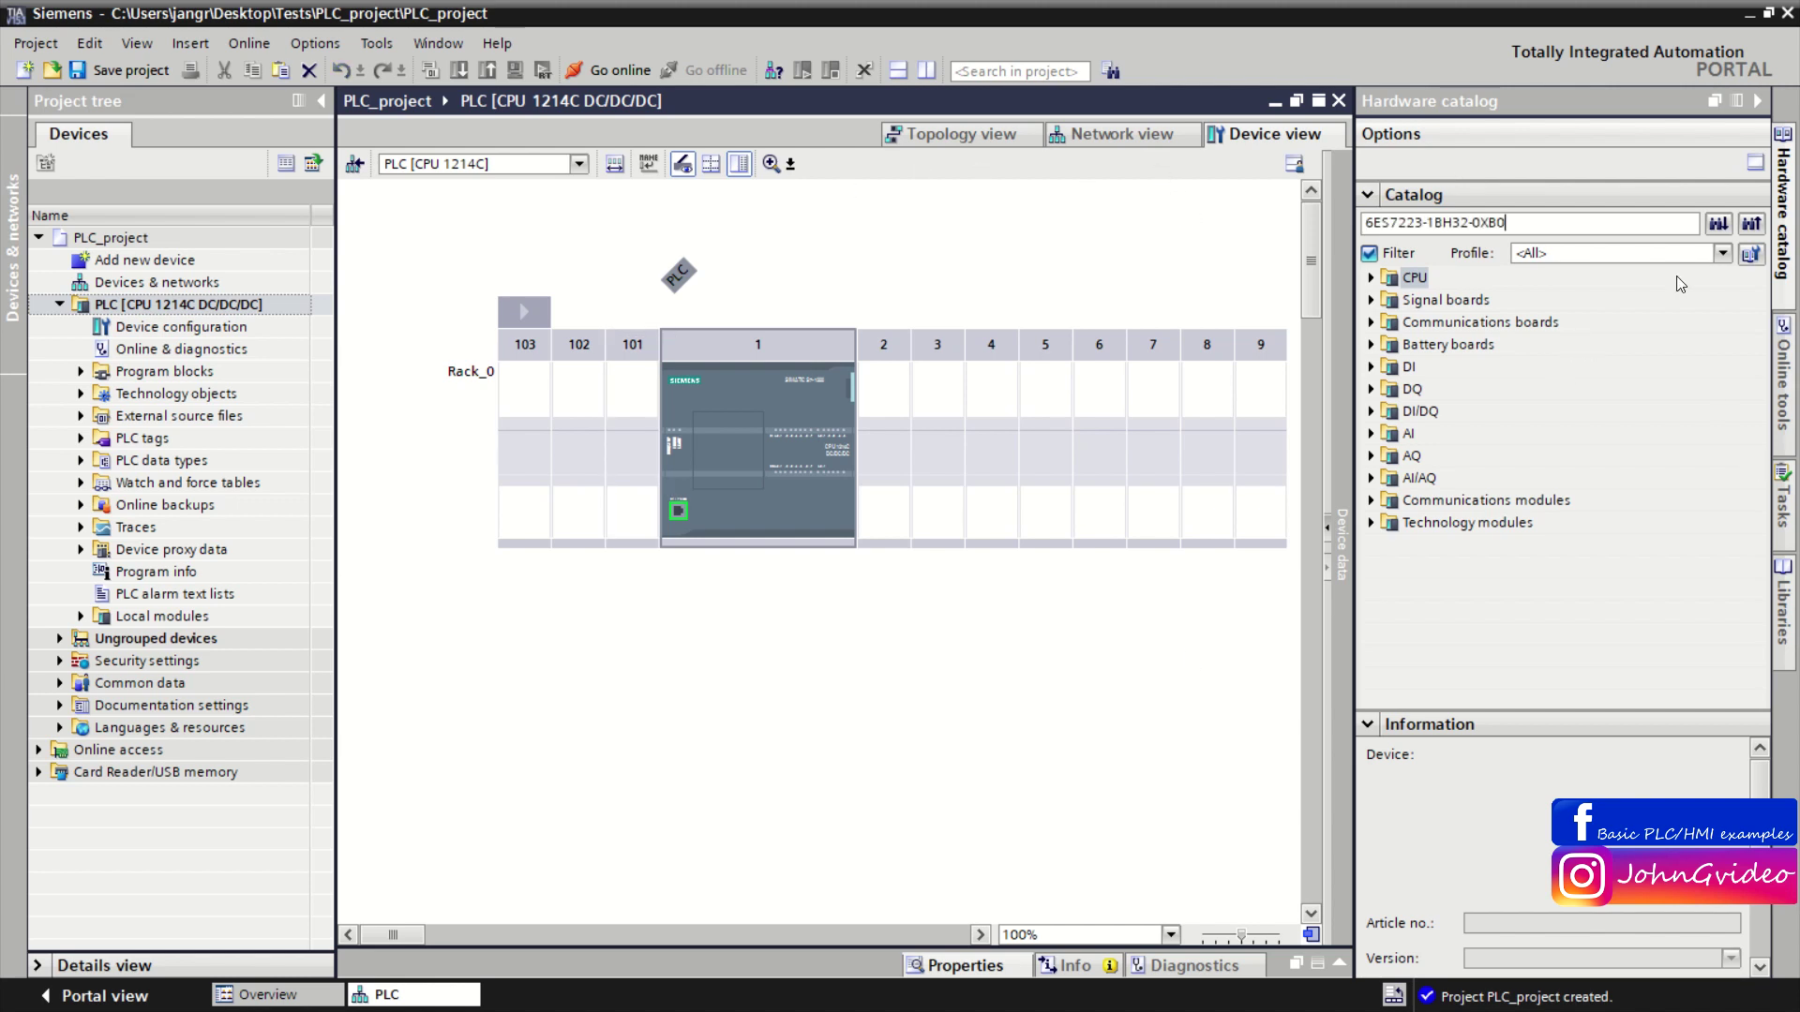
{"action": "left_click_drag", "start_coordinate": [1509, 223], "coordinate": [1362, 232]}
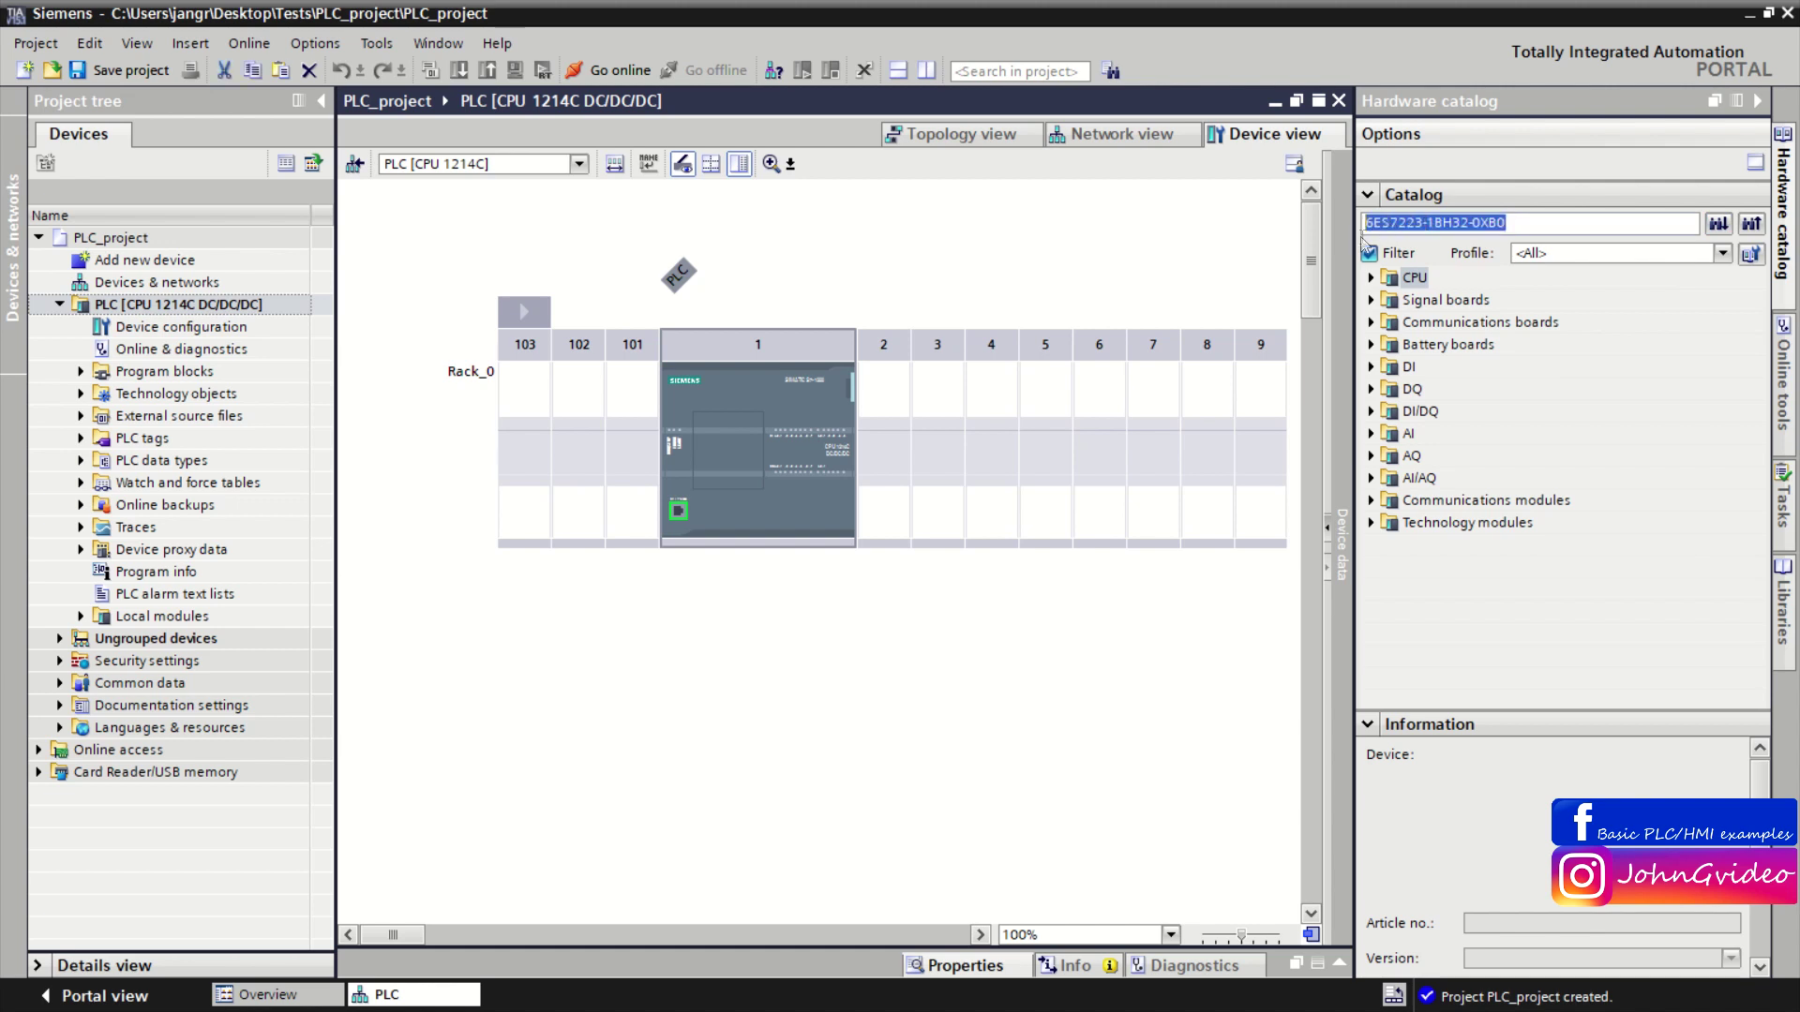
{"action": "left_click", "coordinate": [1717, 225]}
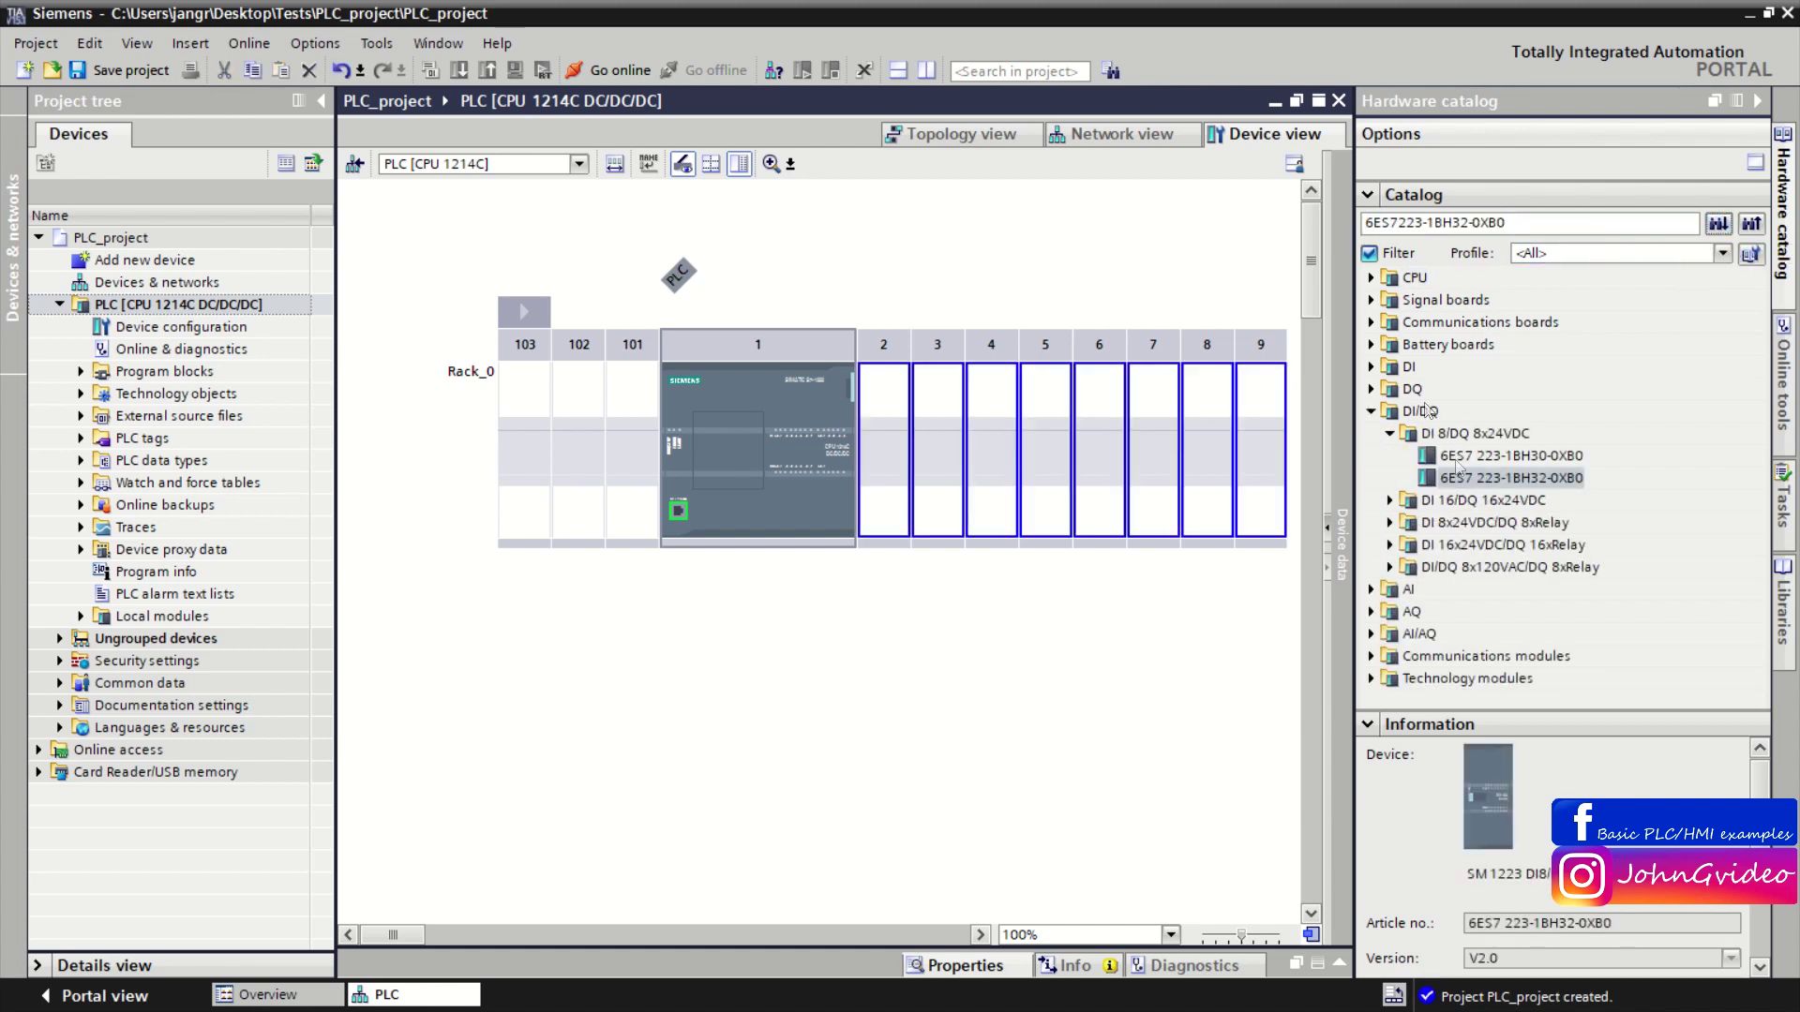
Place the DI 8/DQ 8x24VDC module 6ES7 223-1BH32-0XB0 in slot 2 of Rack_0, next to the CPU.
{"action": "left_click", "coordinate": [1519, 483]}
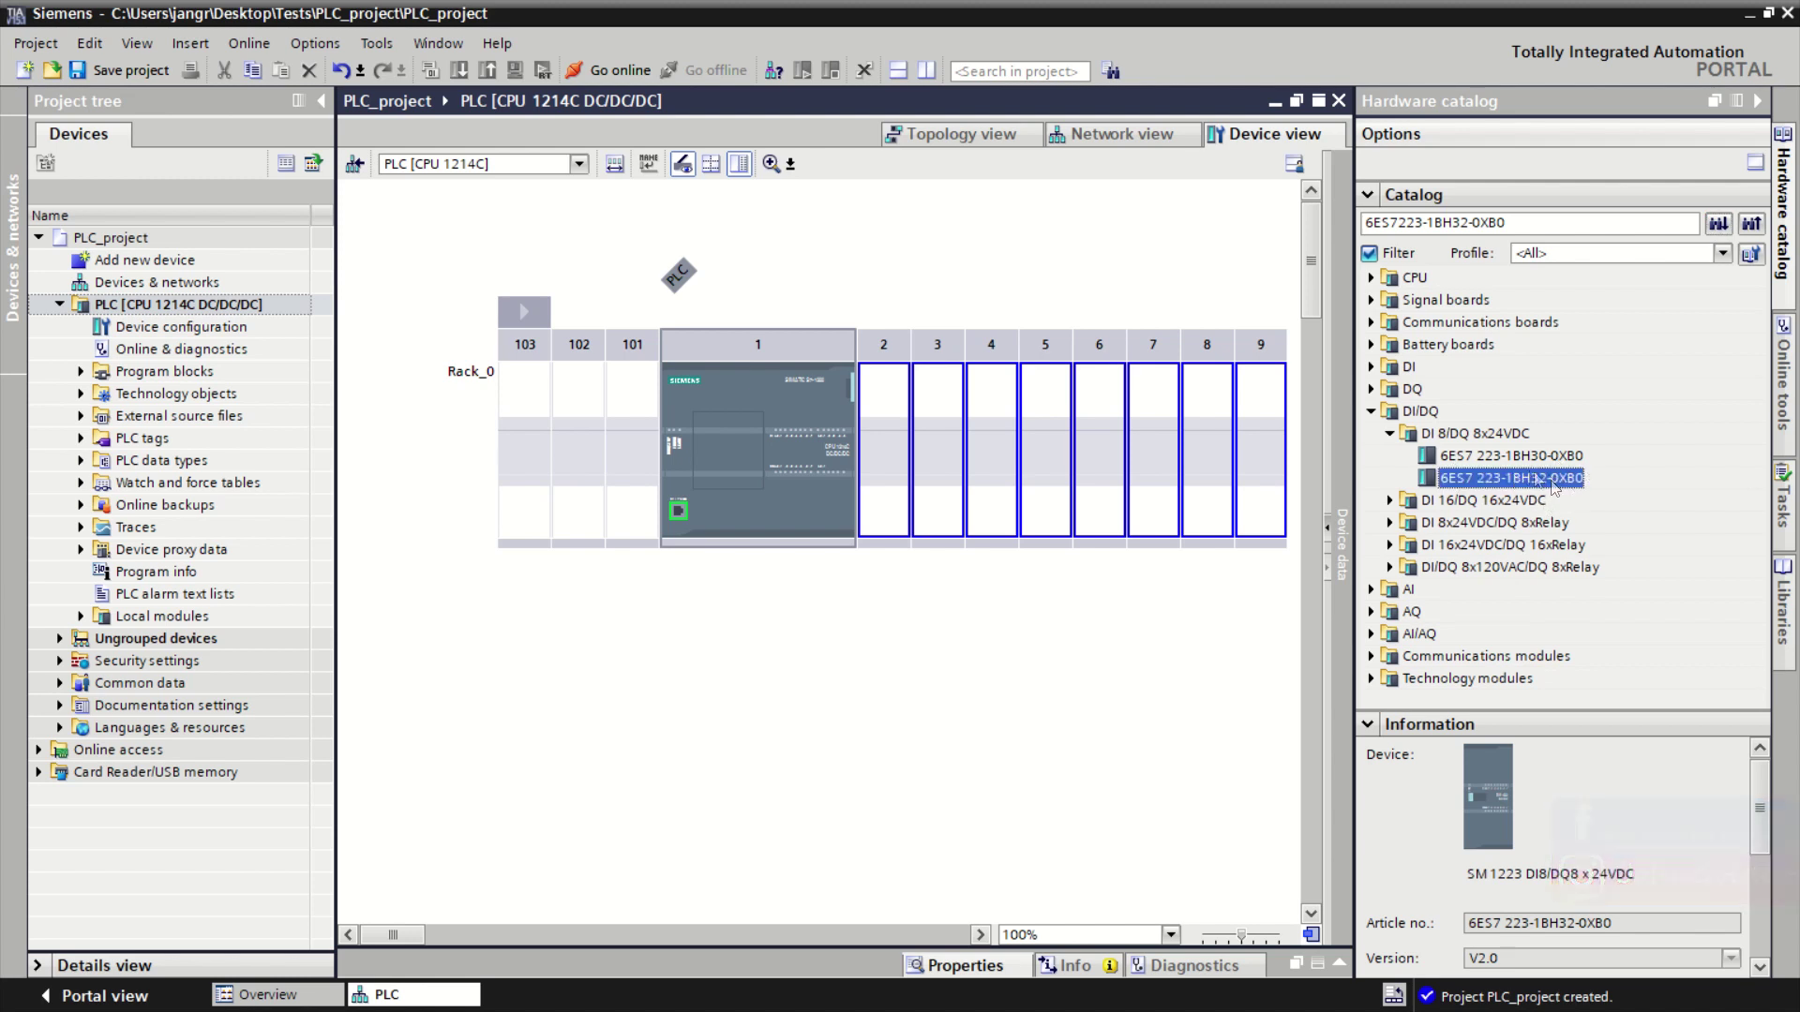
{"action": "left_click_drag", "start_coordinate": [1526, 485], "coordinate": [892, 441]}
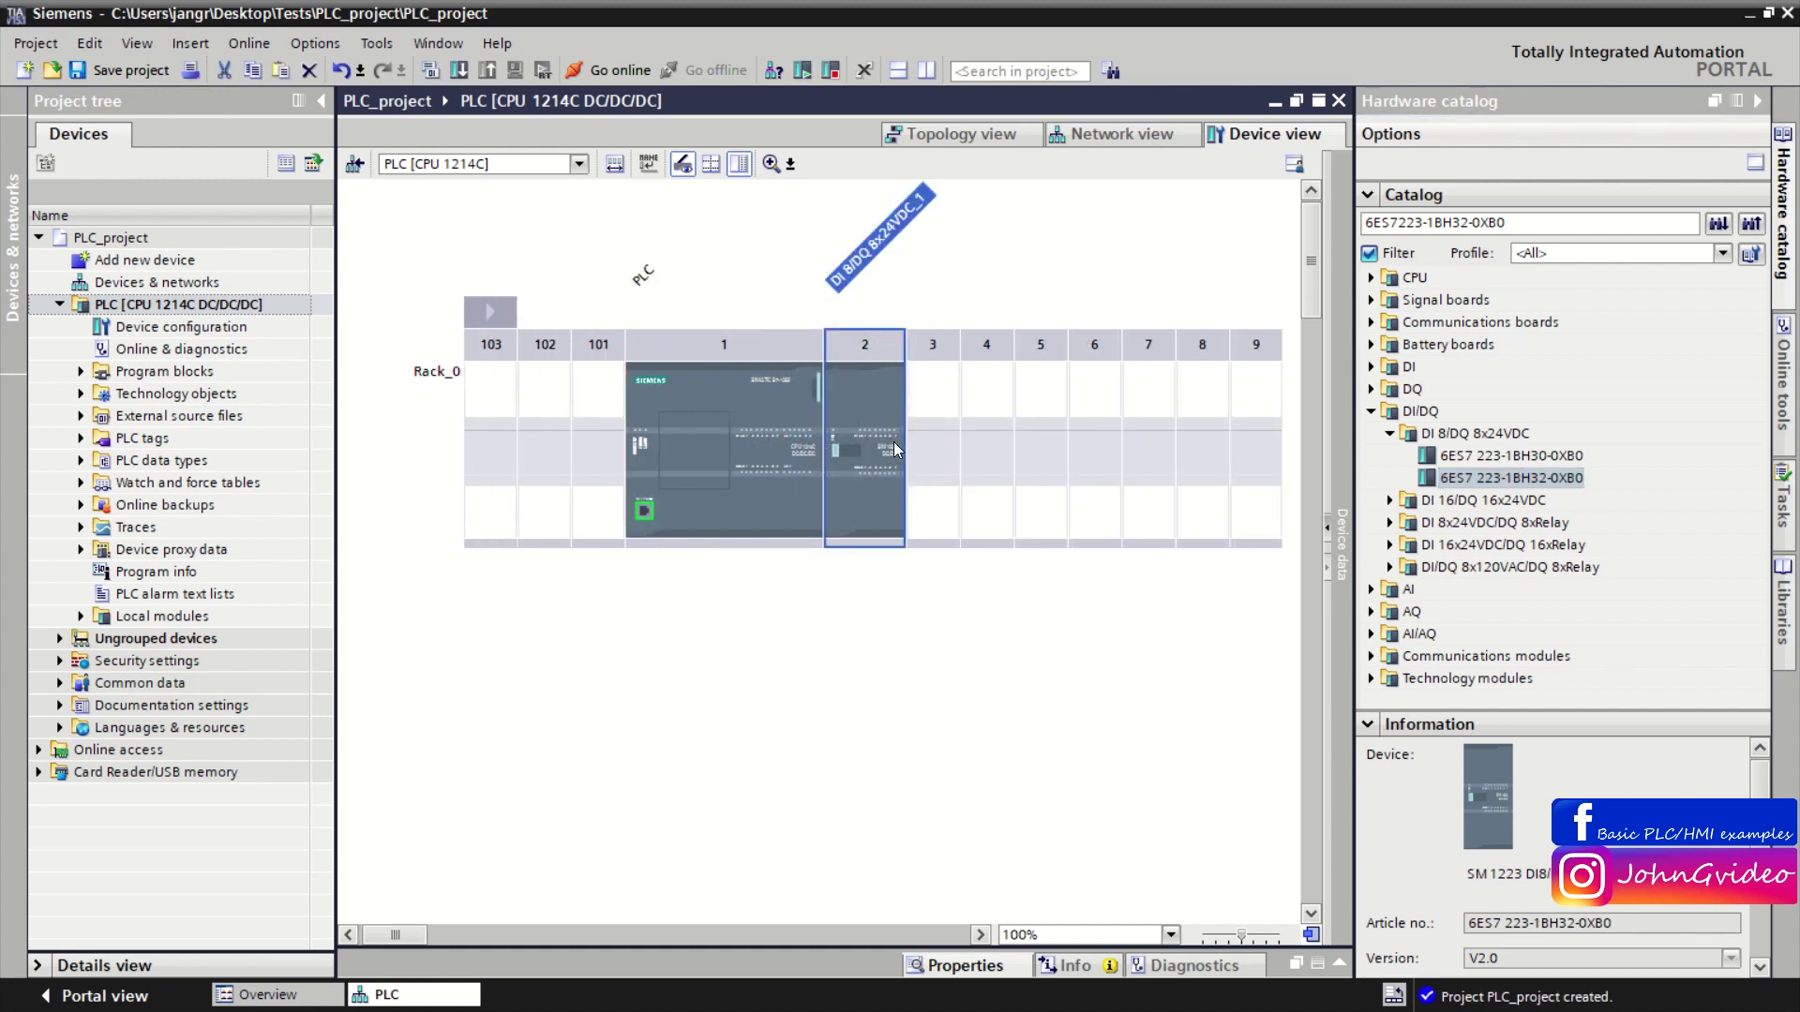
{"action": "left_click", "coordinate": [929, 269]}
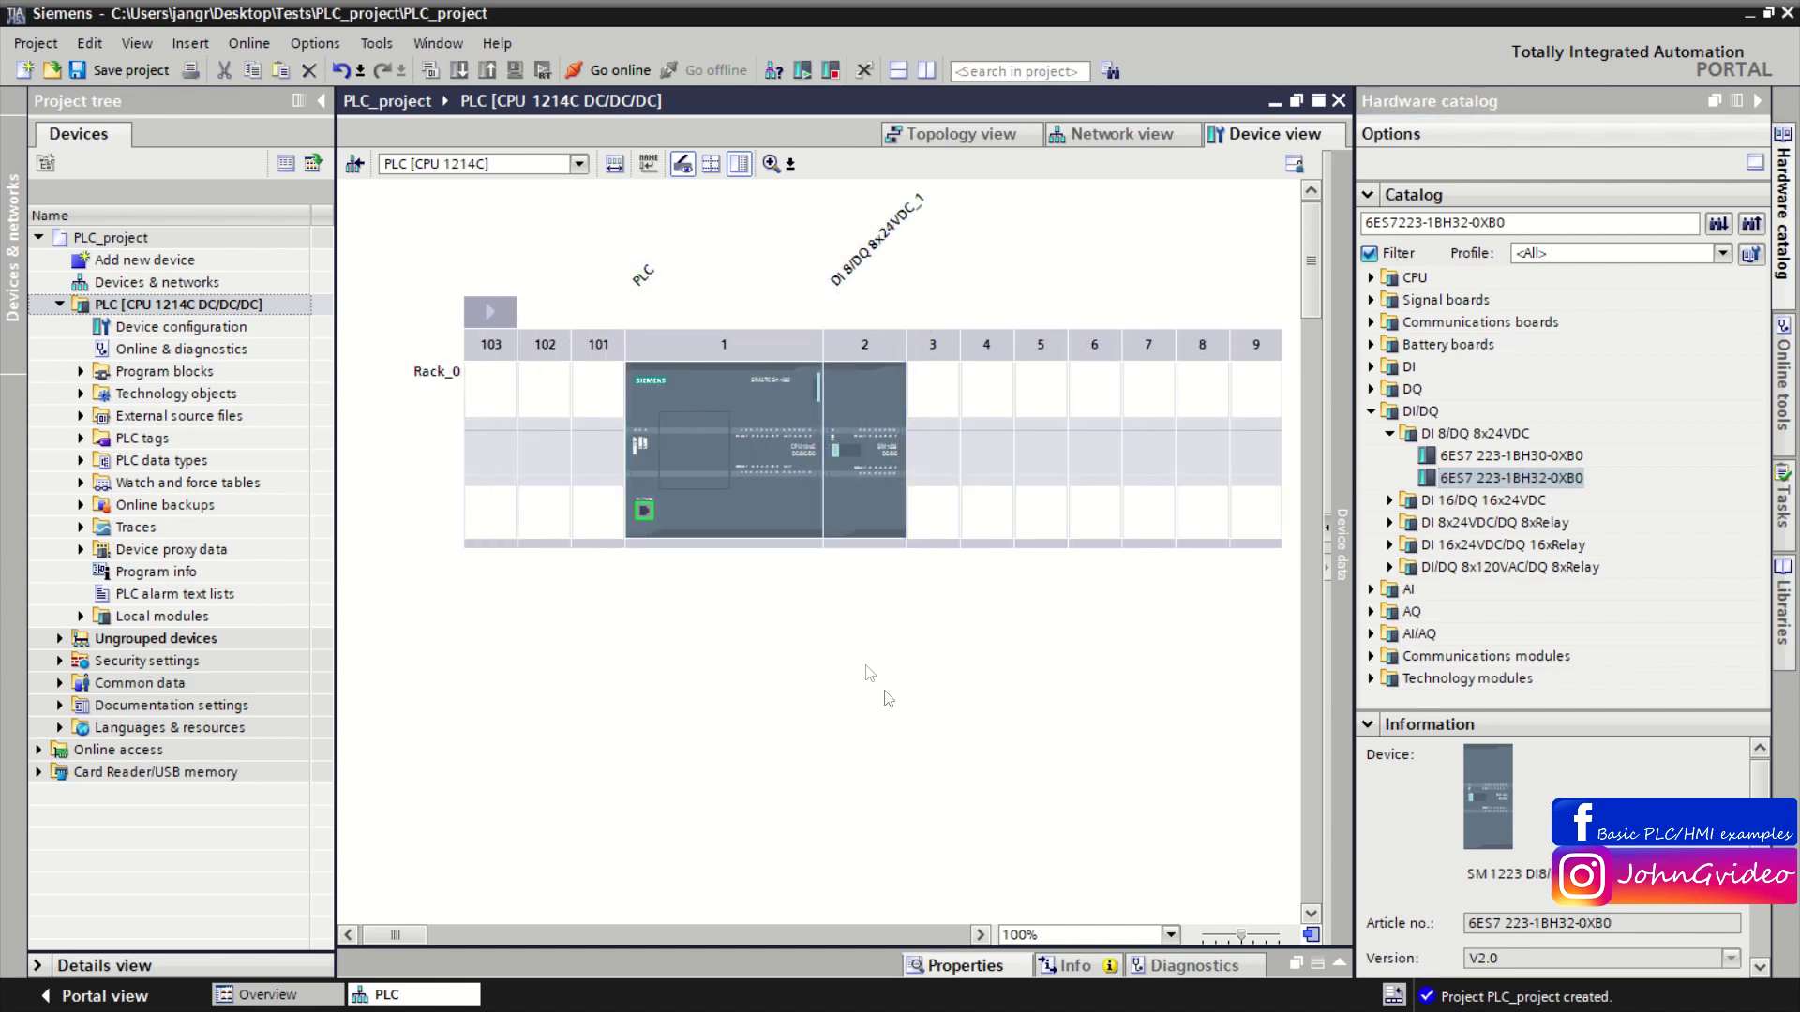
{"action": "left_click", "coordinate": [932, 450]}
{"action": "left_click", "coordinate": [778, 440]}
{"action": "left_click", "coordinate": [823, 573]}
Switch to the PDF reader and copy the AI1 module's article number 6ES7231-4HD32-0XB0 from the rack drawing.
{"action": "key", "text": "alt+Tab"}
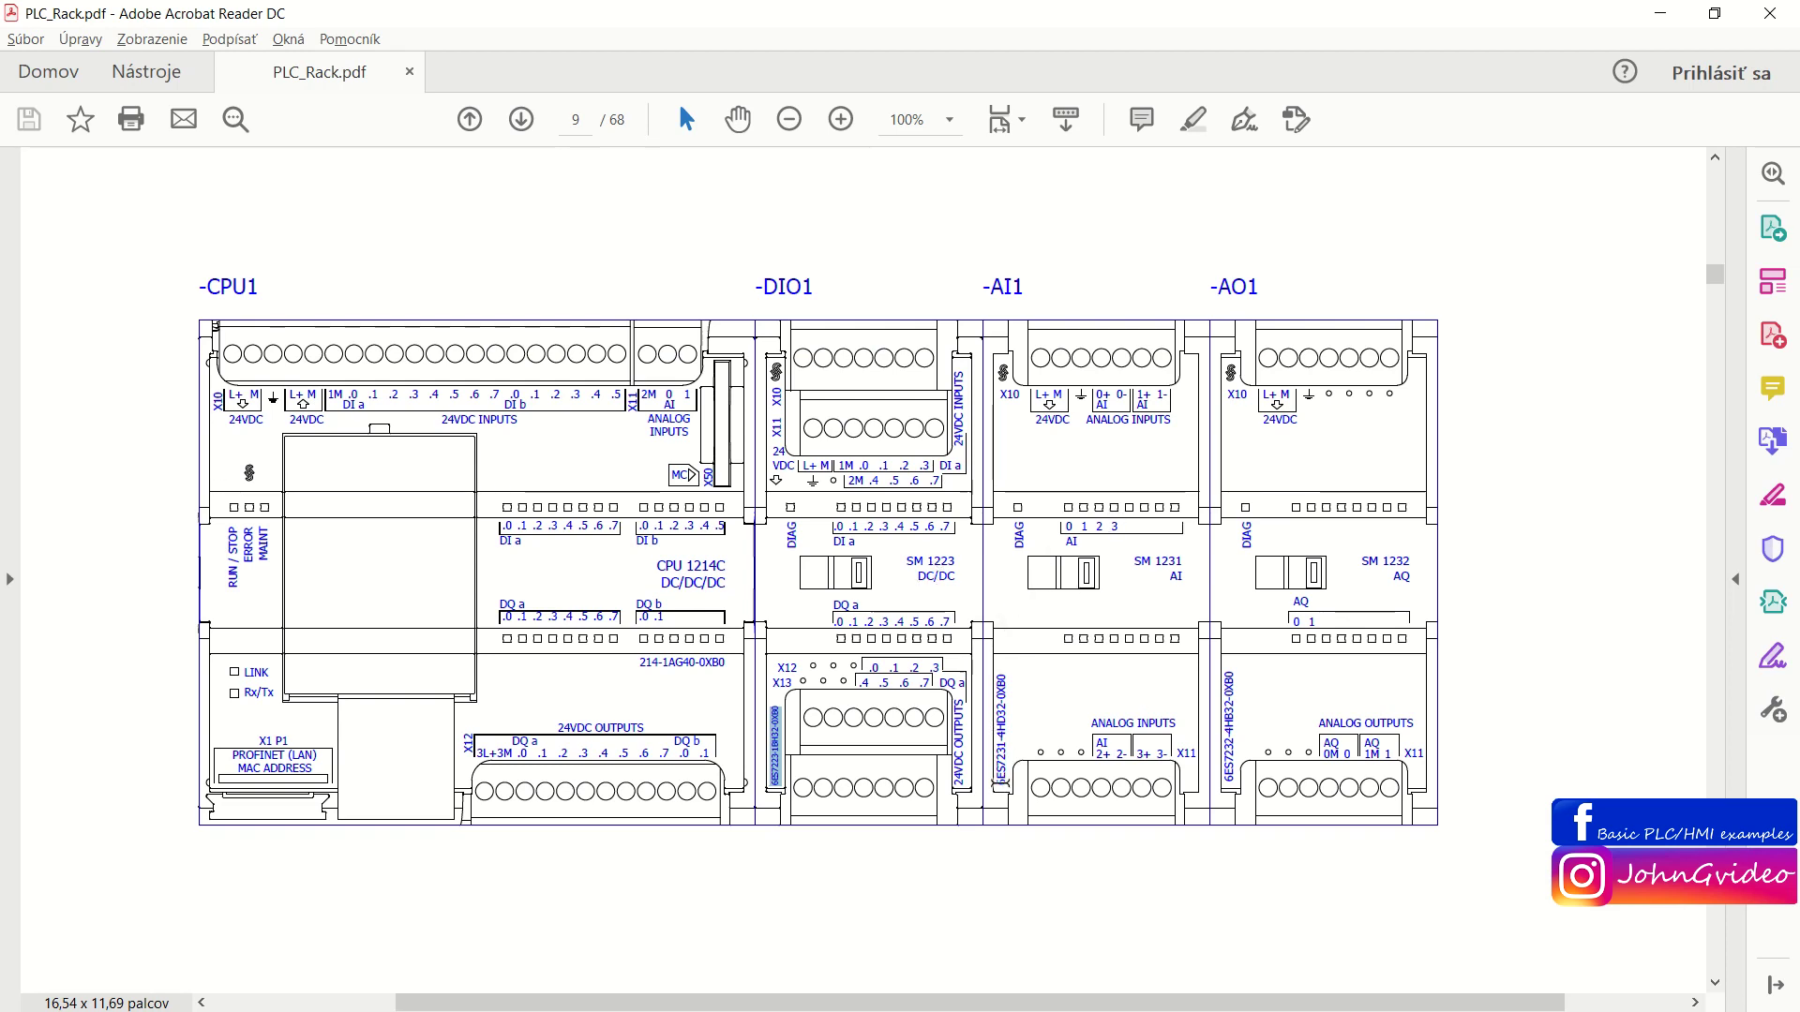
{"action": "left_click_drag", "start_coordinate": [999, 789], "coordinate": [992, 684]}
{"action": "key", "text": "ctrl+c"}
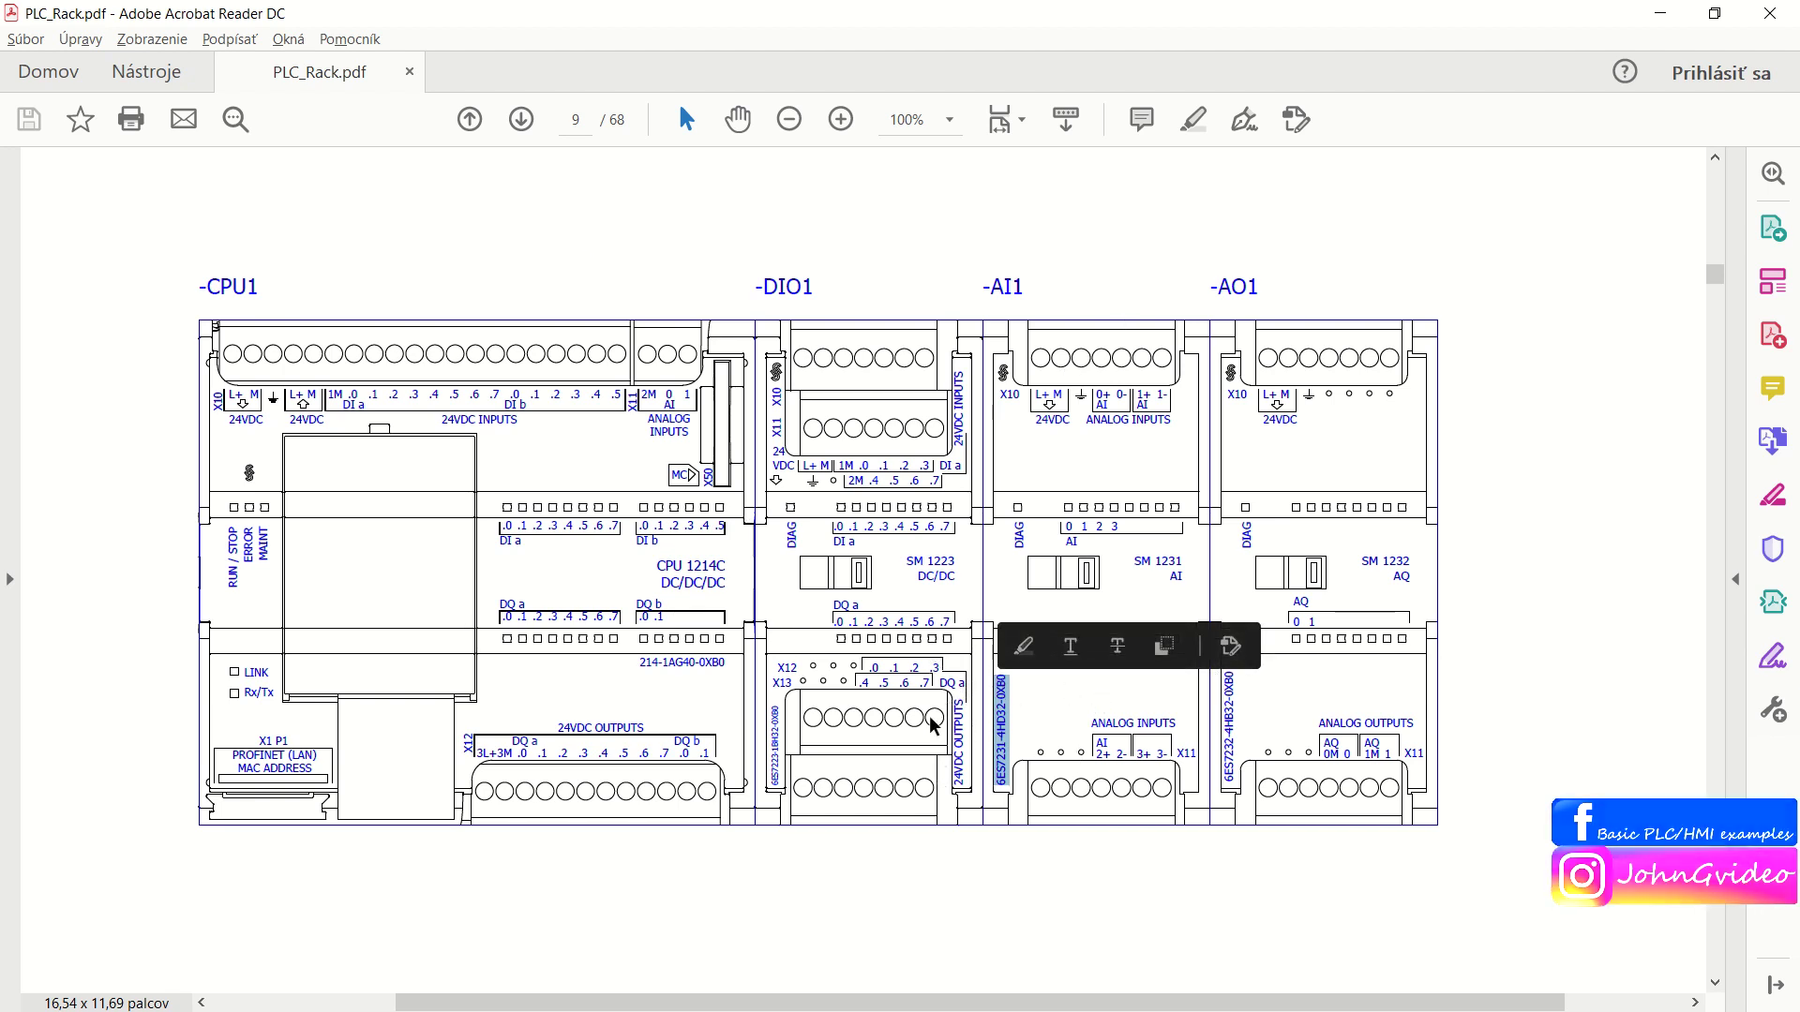
Find 6ES7231-4HD32-0XB0 in TIA Portal's hardware catalog and place this AI 4x13BIT module in slot 3 of Rack_0.
{"action": "key", "text": "alt+Tab"}
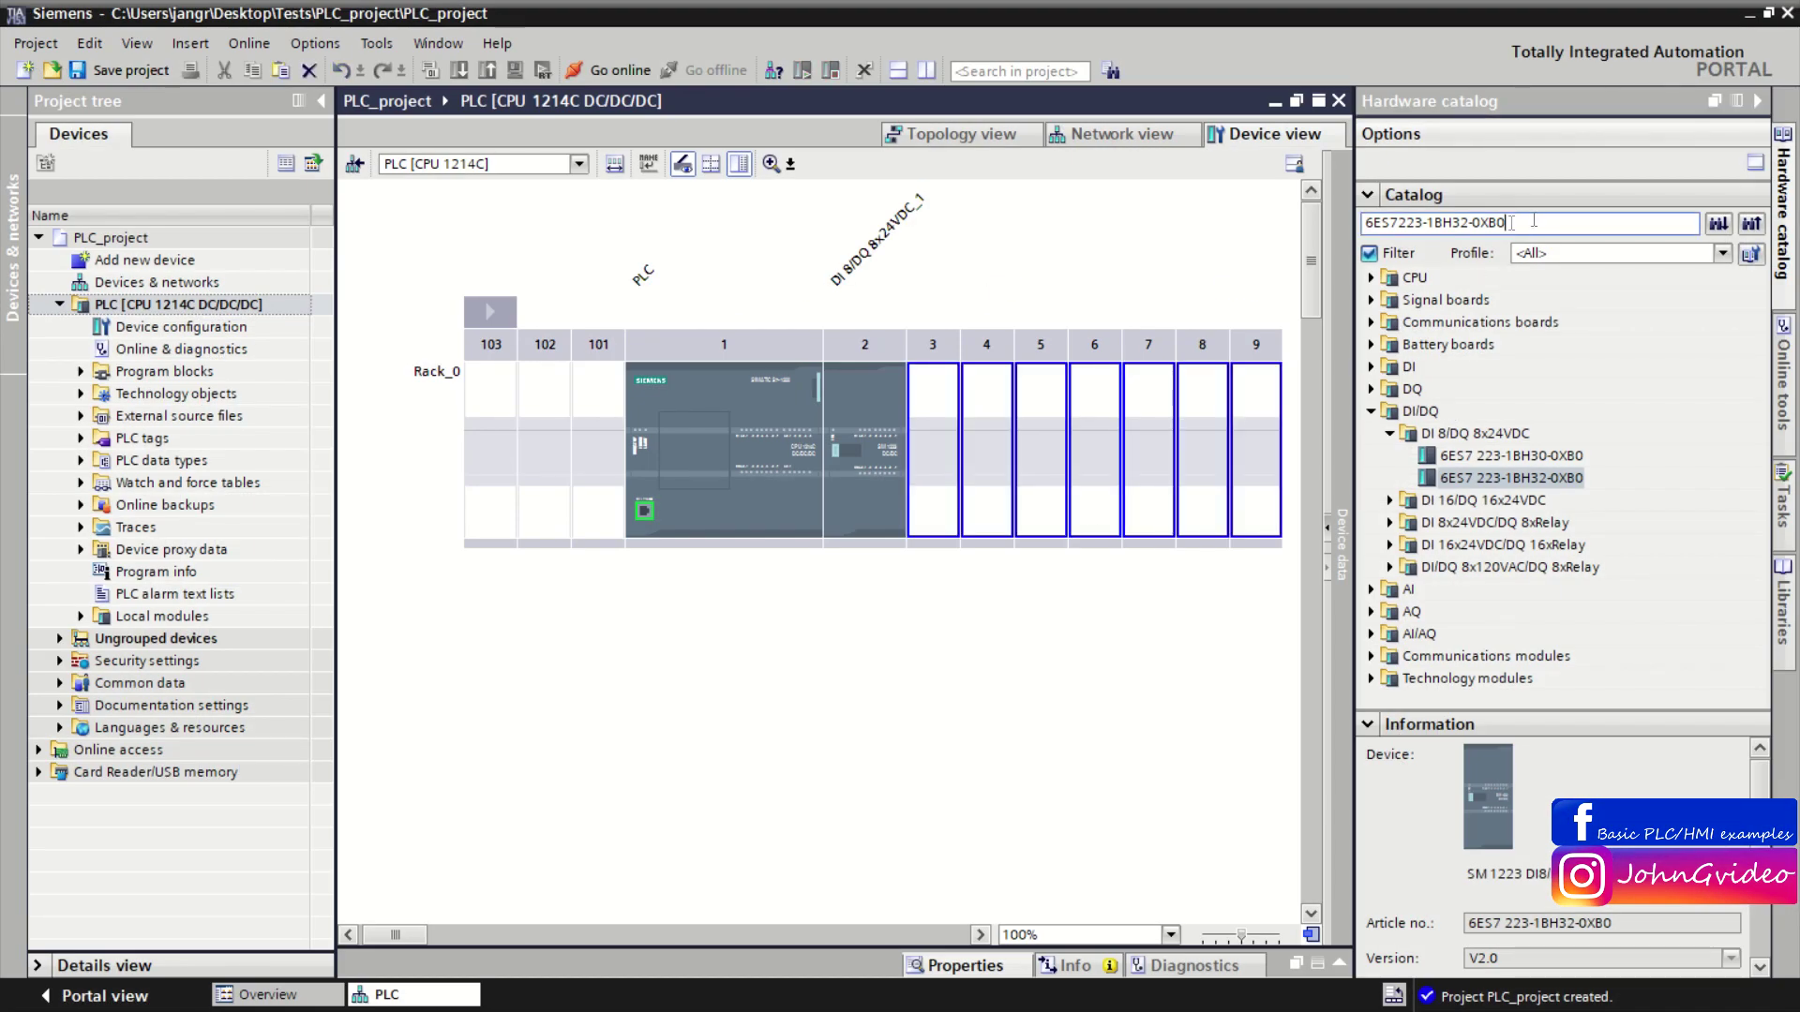
{"action": "left_click_drag", "start_coordinate": [1515, 223], "coordinate": [1350, 230]}
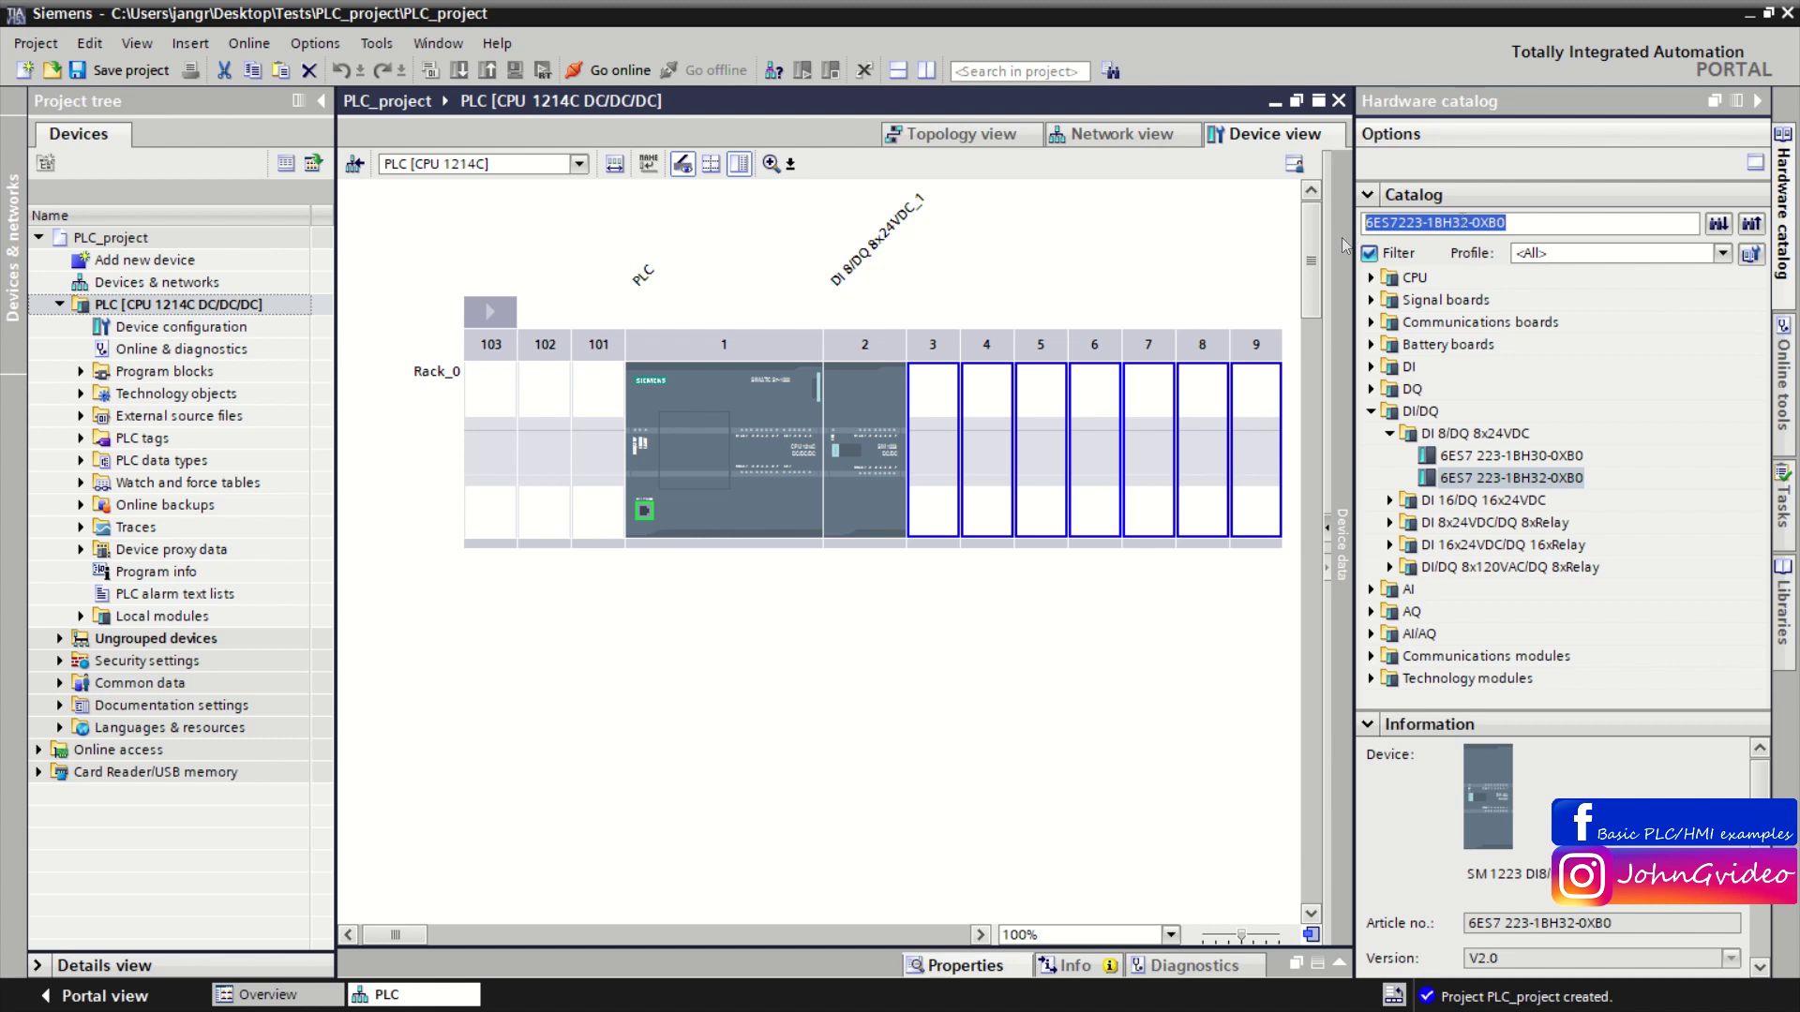
{"action": "key", "text": "ctrl+v"}
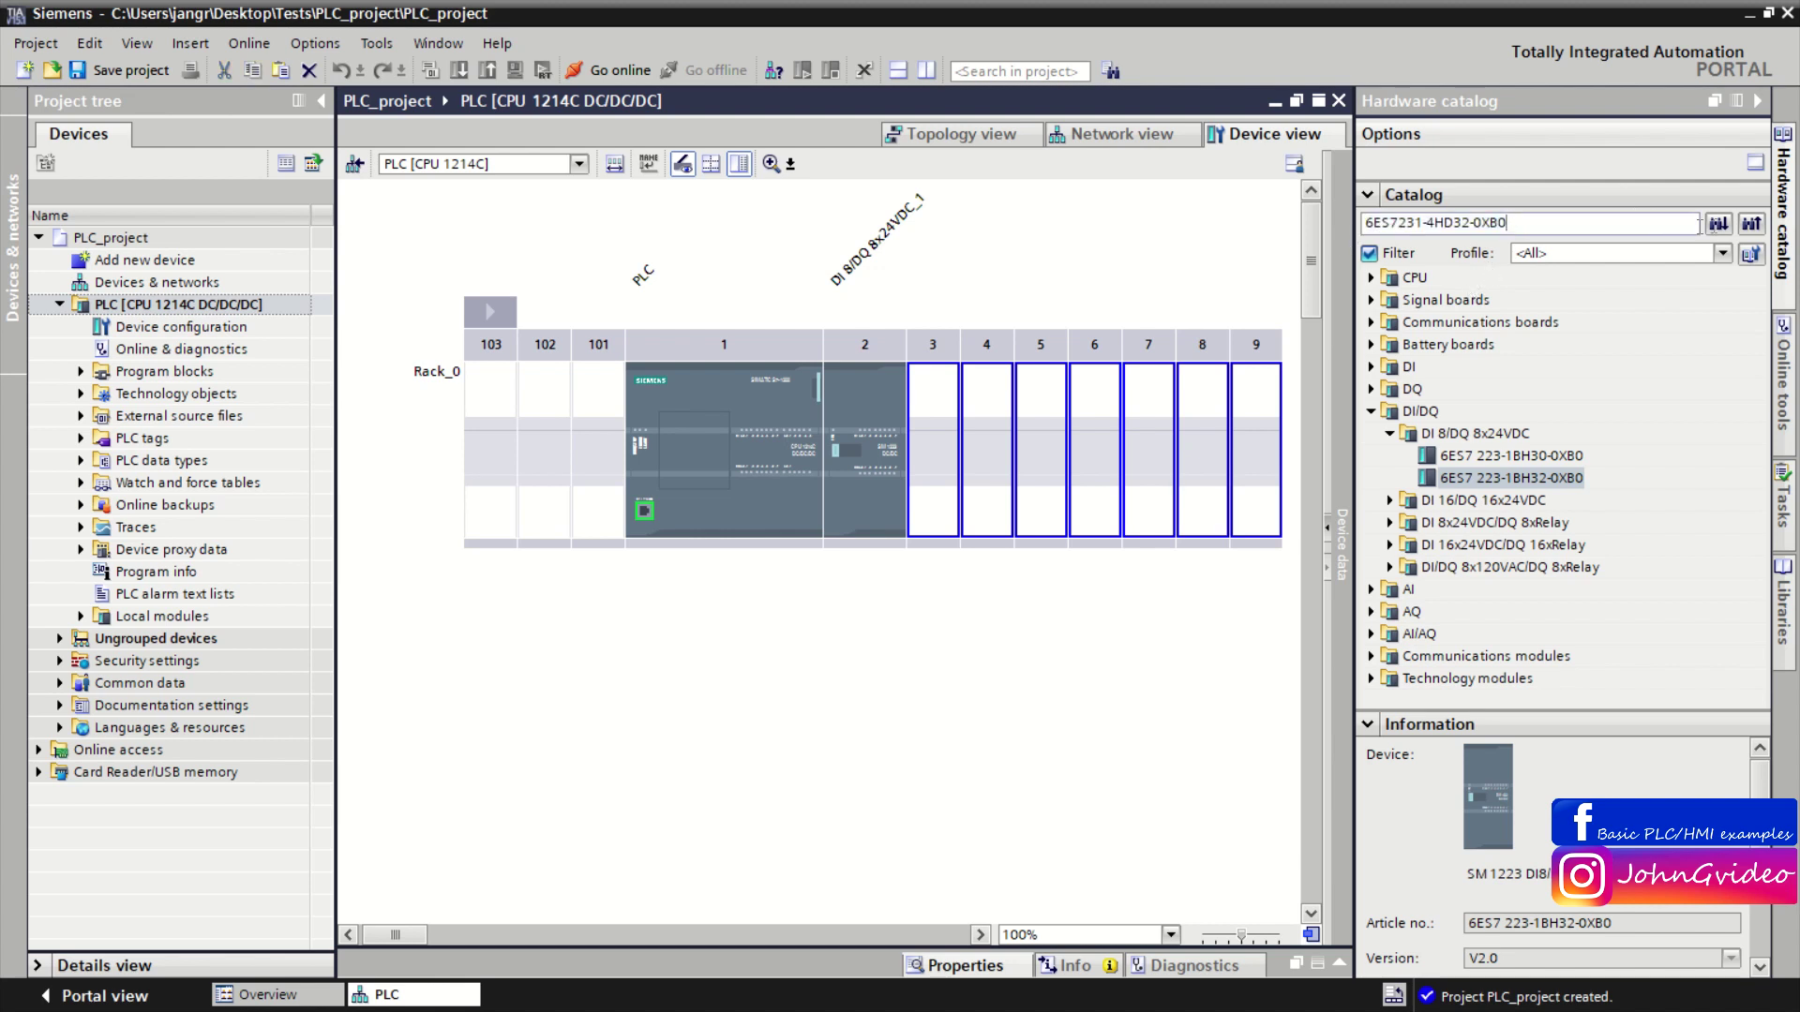
{"action": "left_click", "coordinate": [1718, 224]}
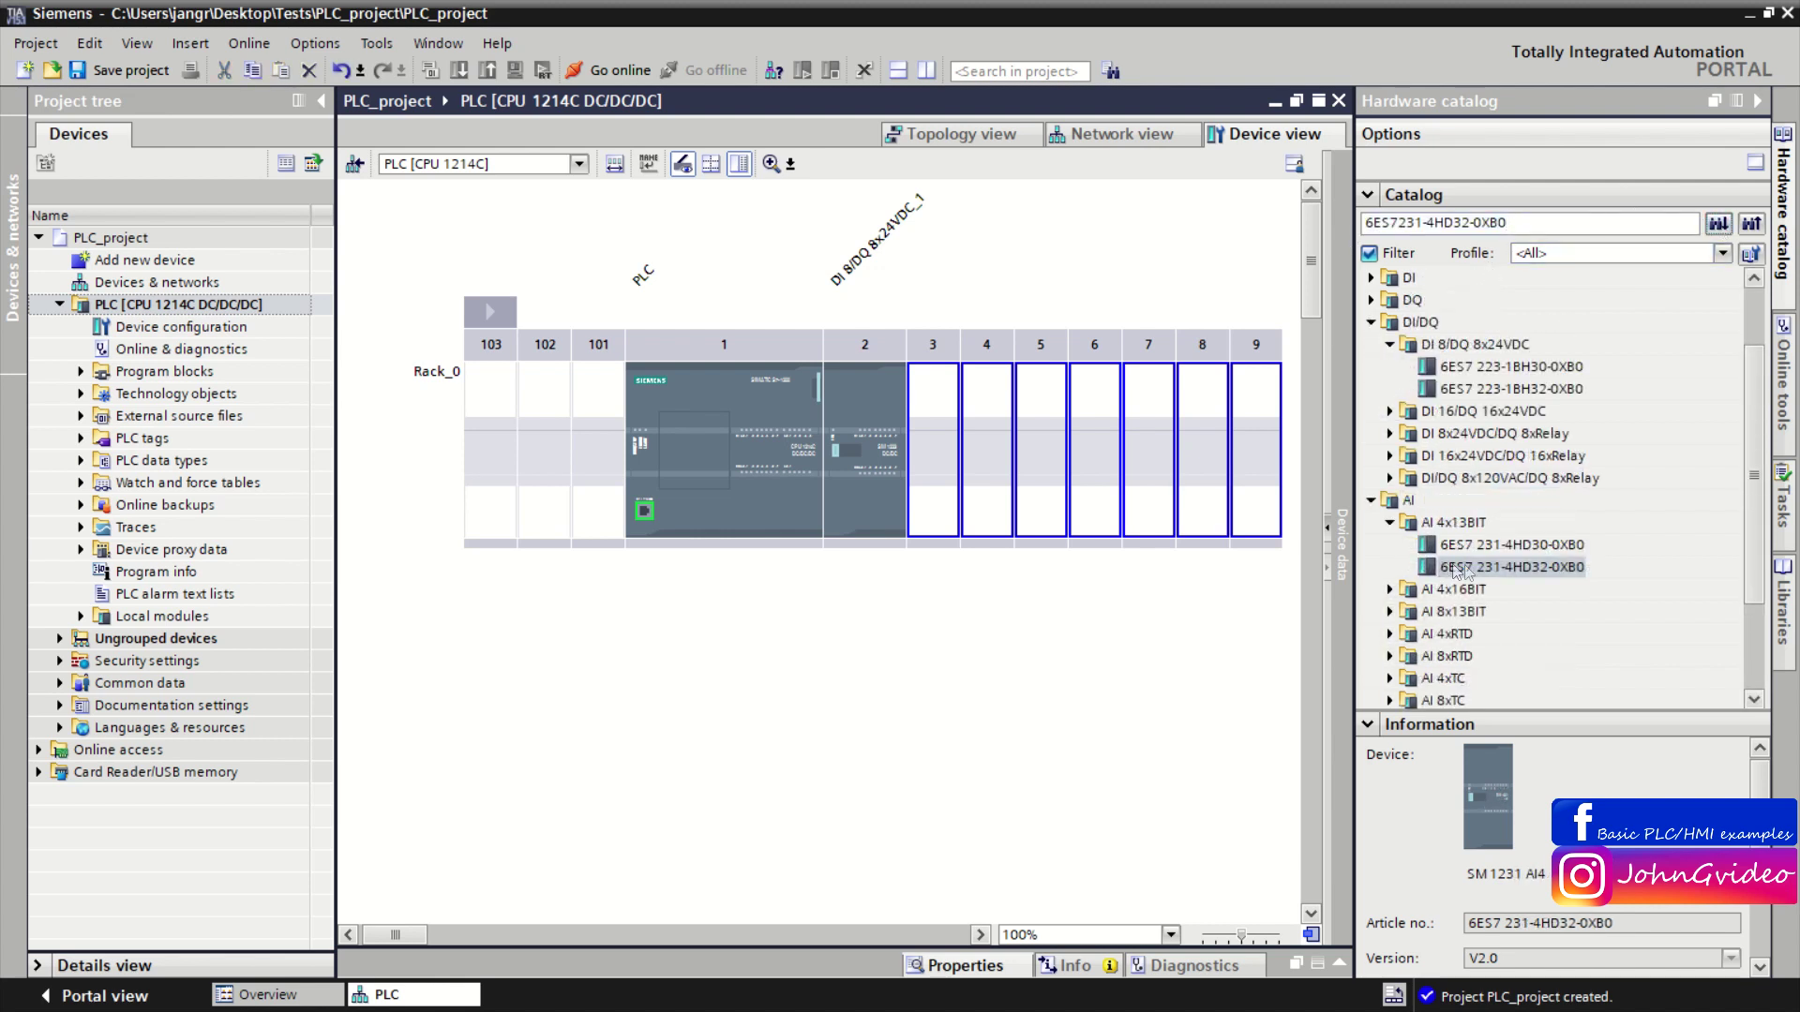
{"action": "left_click_drag", "start_coordinate": [1476, 568], "coordinate": [947, 452]}
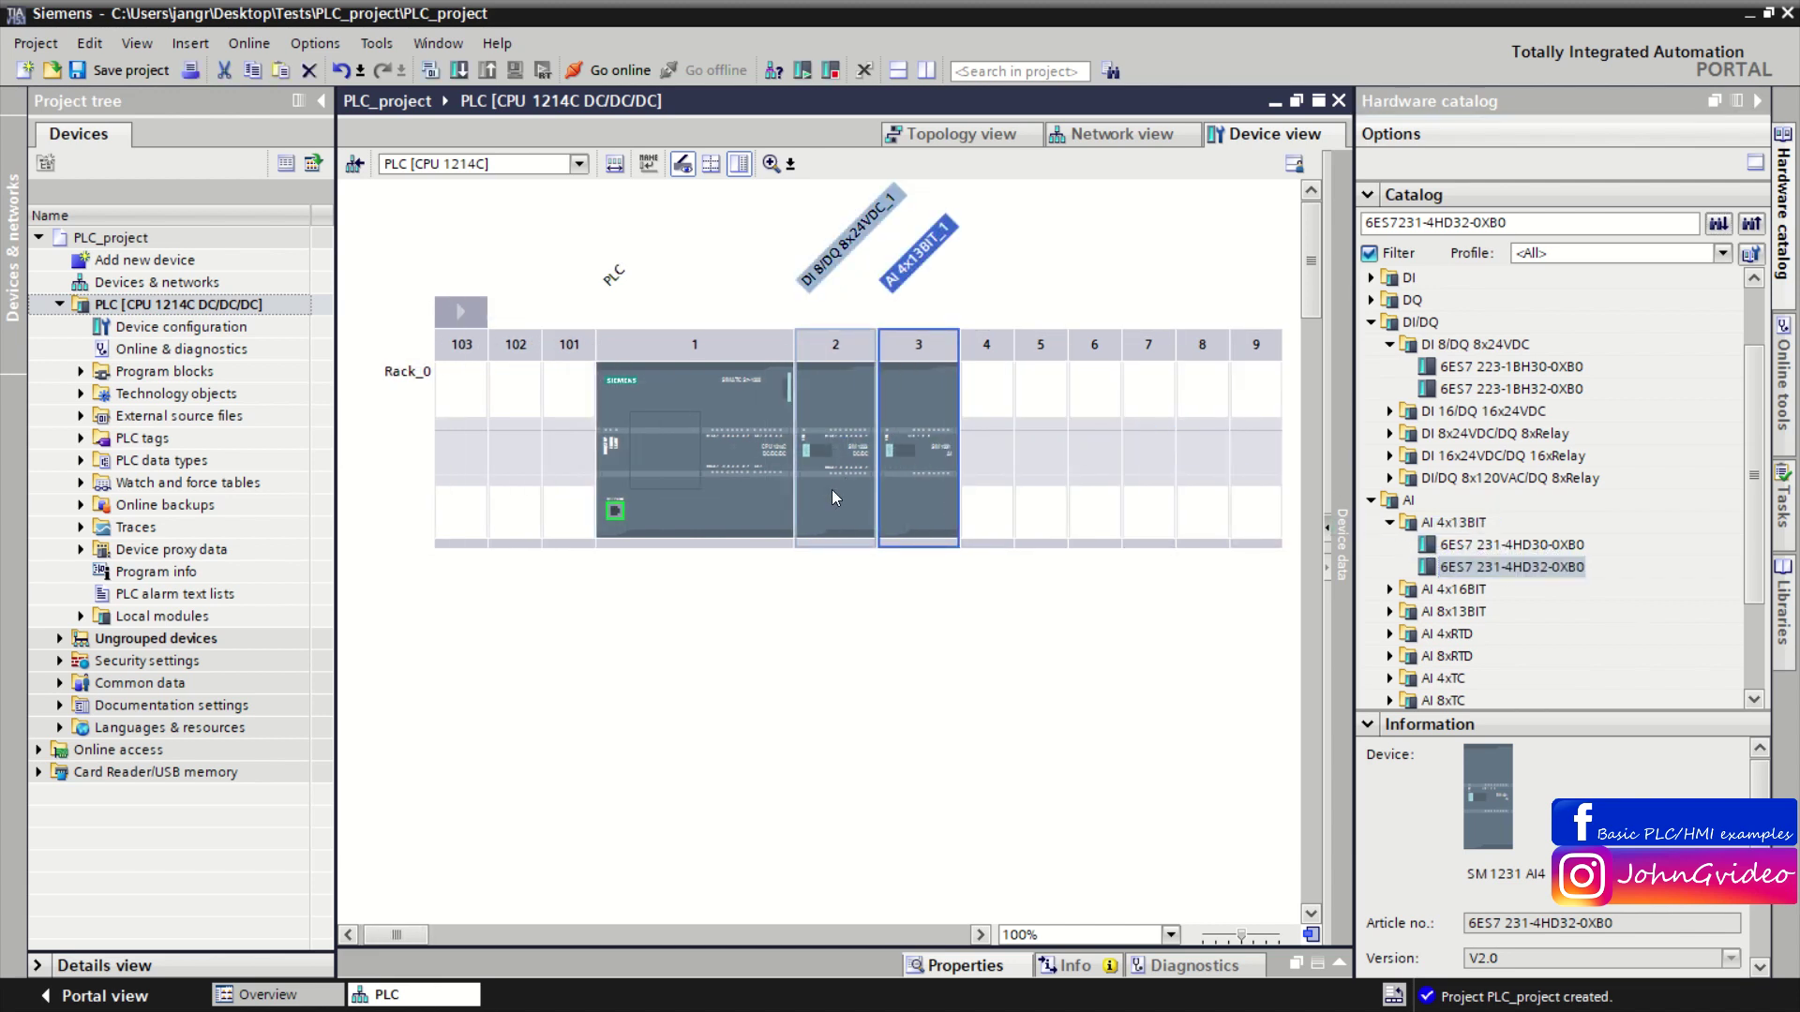
Switch to the PDF reader and copy the AO1 module's article number 6ES7232-4HB32-0XB0 from the rack drawing.
{"action": "key", "text": "alt+Tab"}
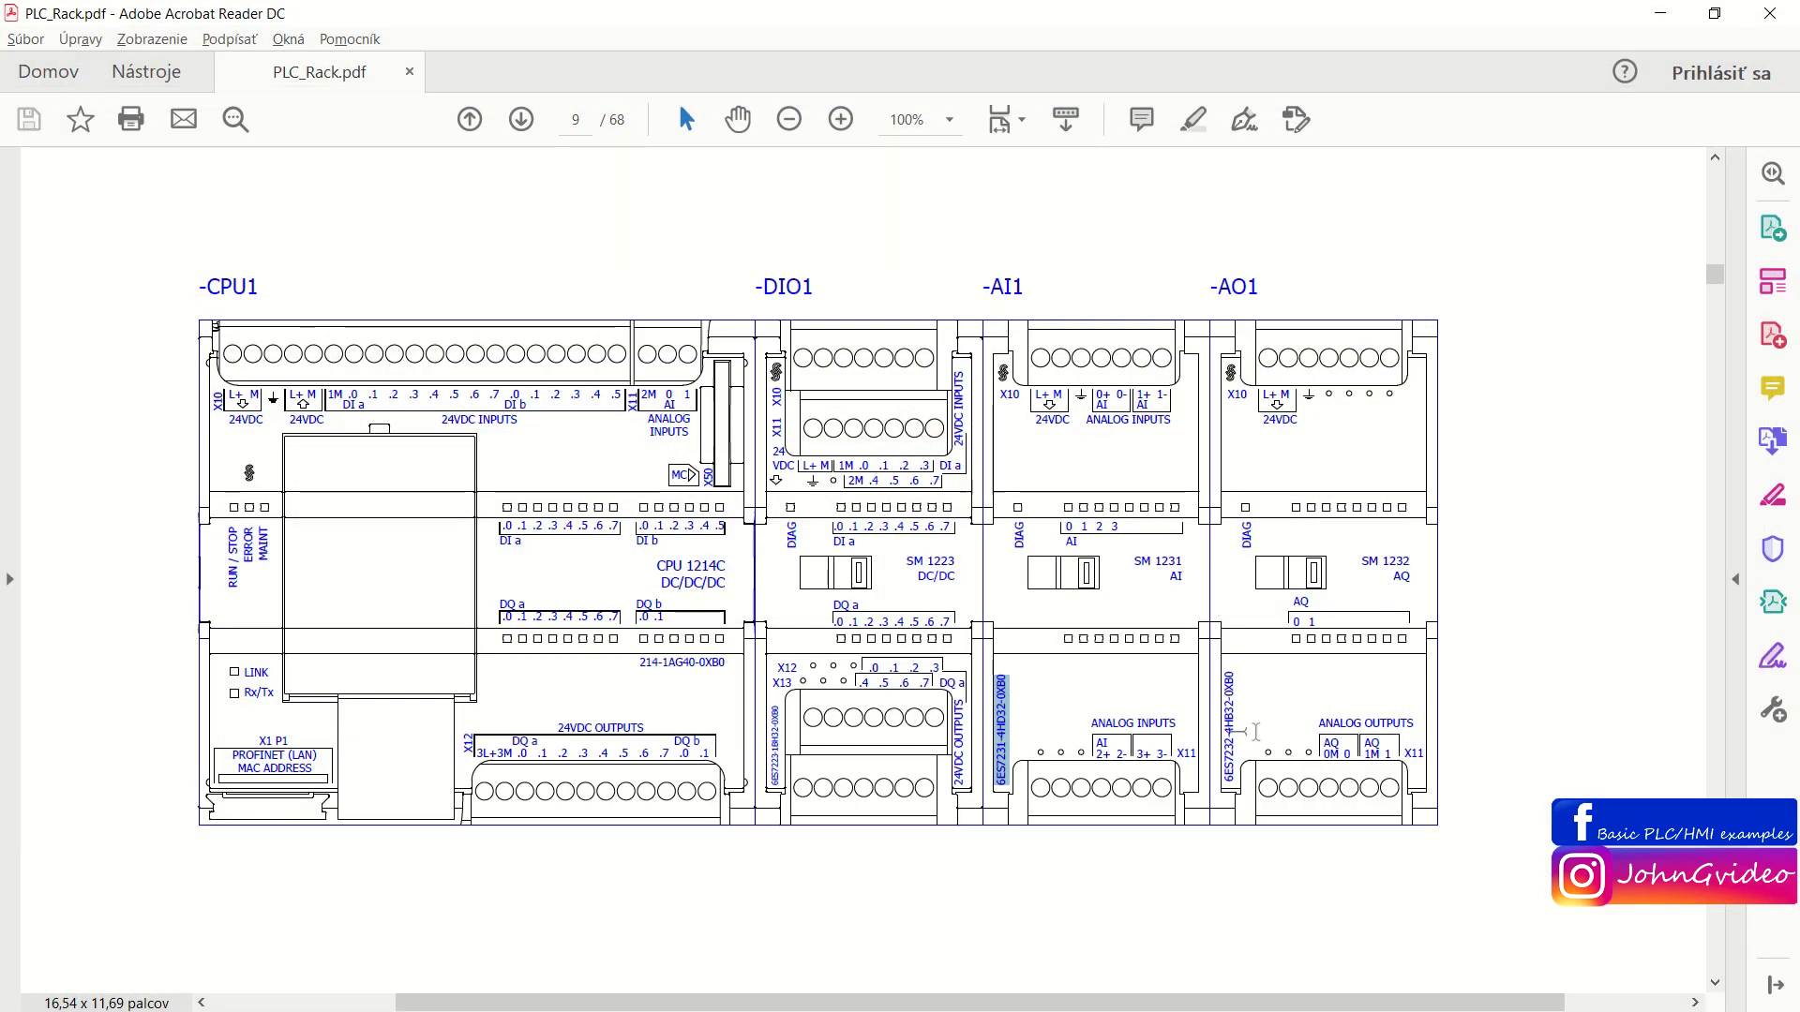
{"action": "left_click_drag", "start_coordinate": [1229, 786], "coordinate": [1219, 677]}
{"action": "key", "text": "ctrl+c"}
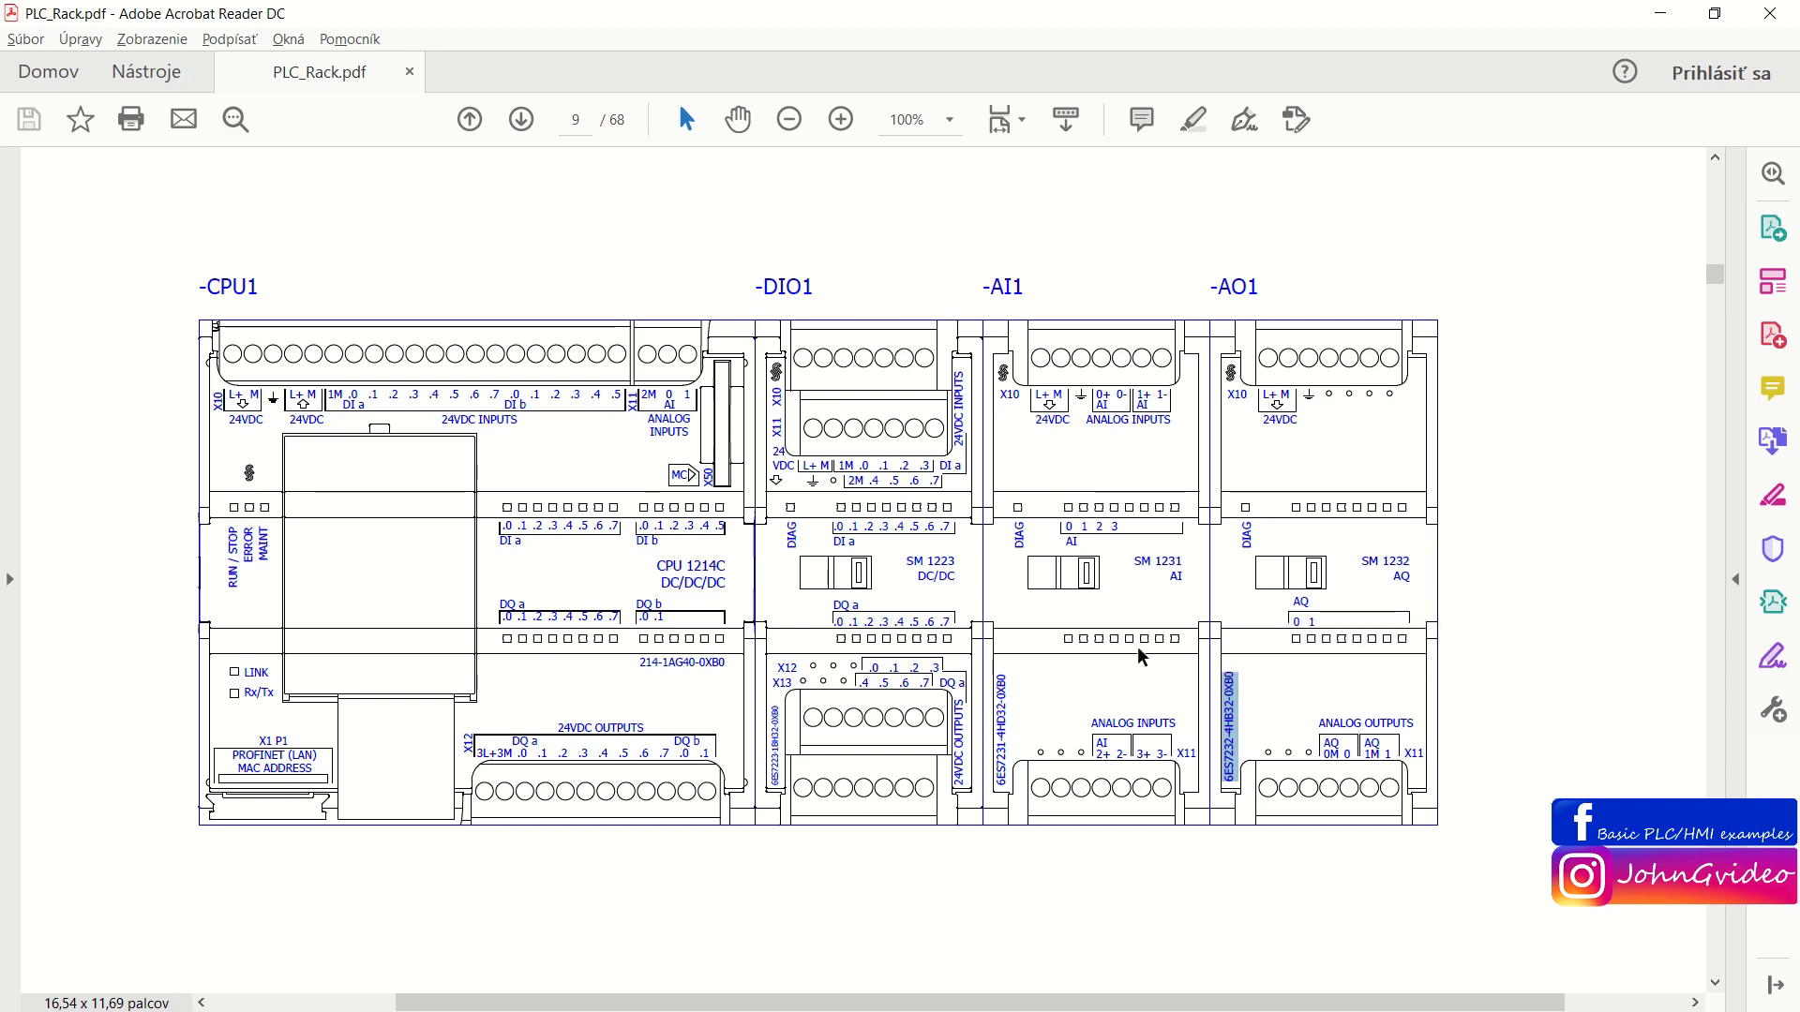
Switch to TIA Portal, find 6ES7232-4HB32-0XB0 in the hardware catalog and place this AQ 2x14BIT module in slot 4 of Rack_0.
{"action": "key", "text": "alt+Tab"}
{"action": "triple_click", "coordinate": [1515, 224]}
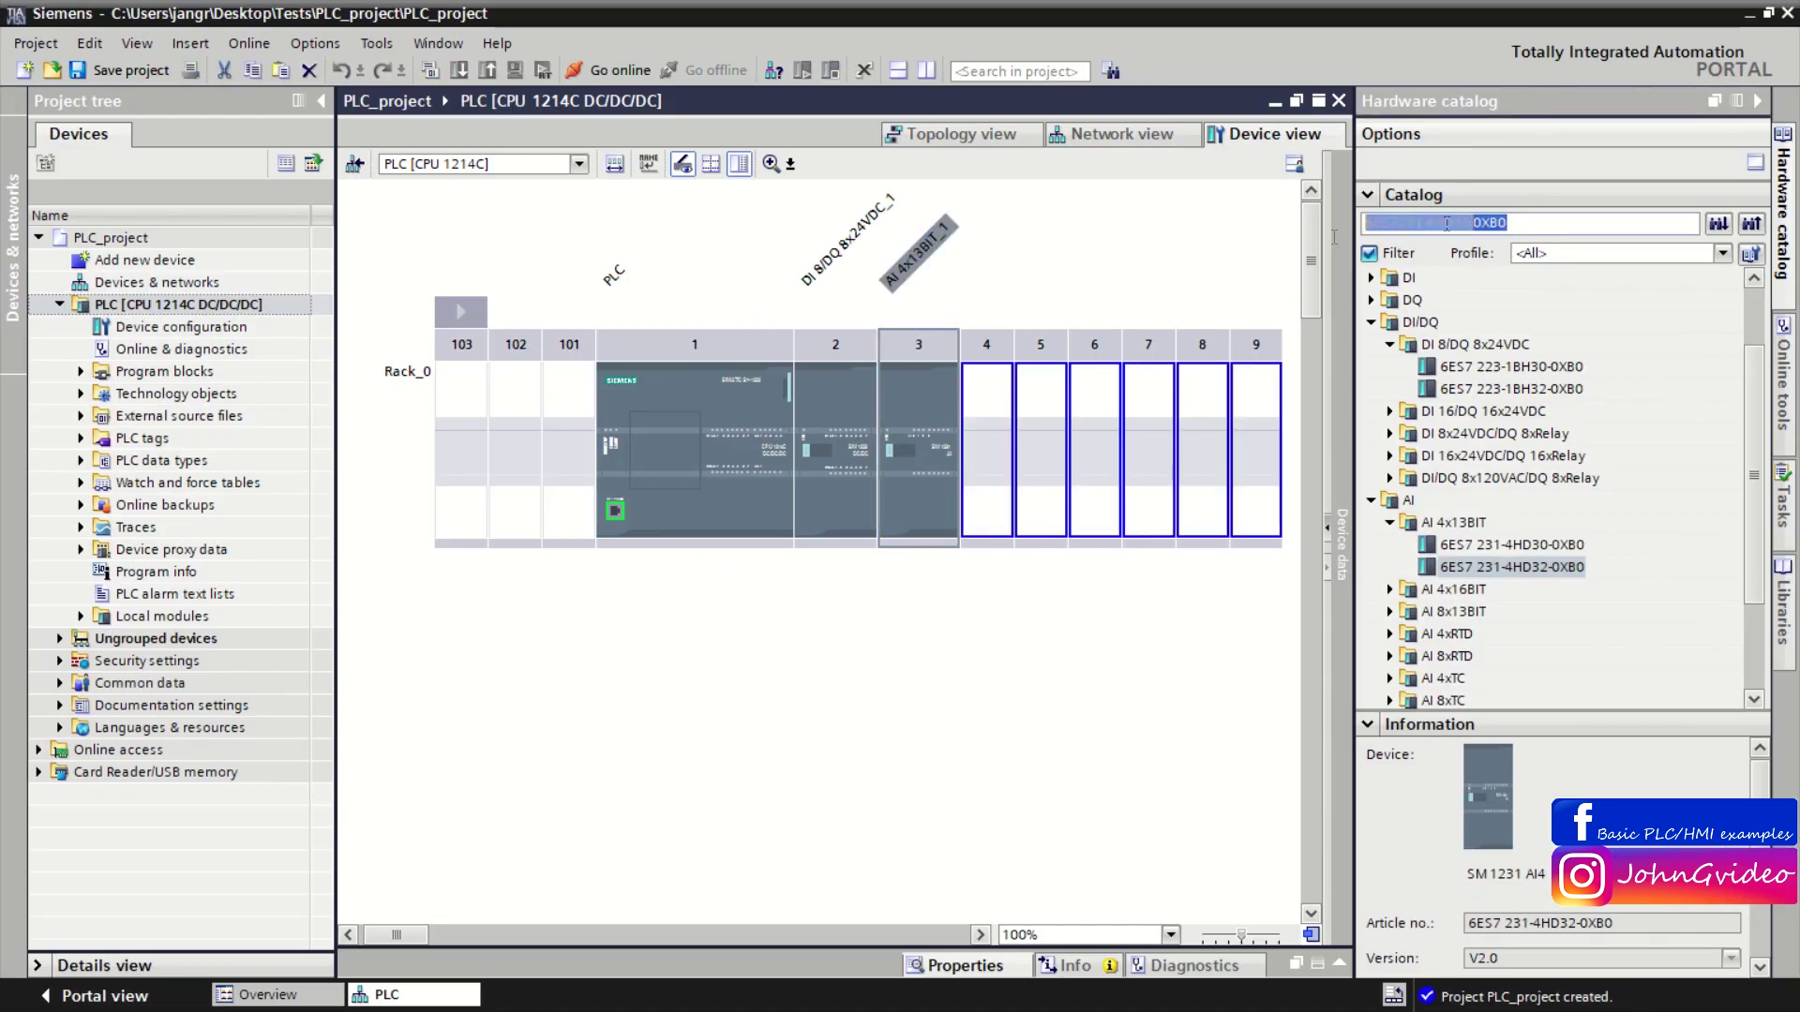
{"action": "key", "text": "ctrl+v"}
{"action": "left_click", "coordinate": [1715, 224]}
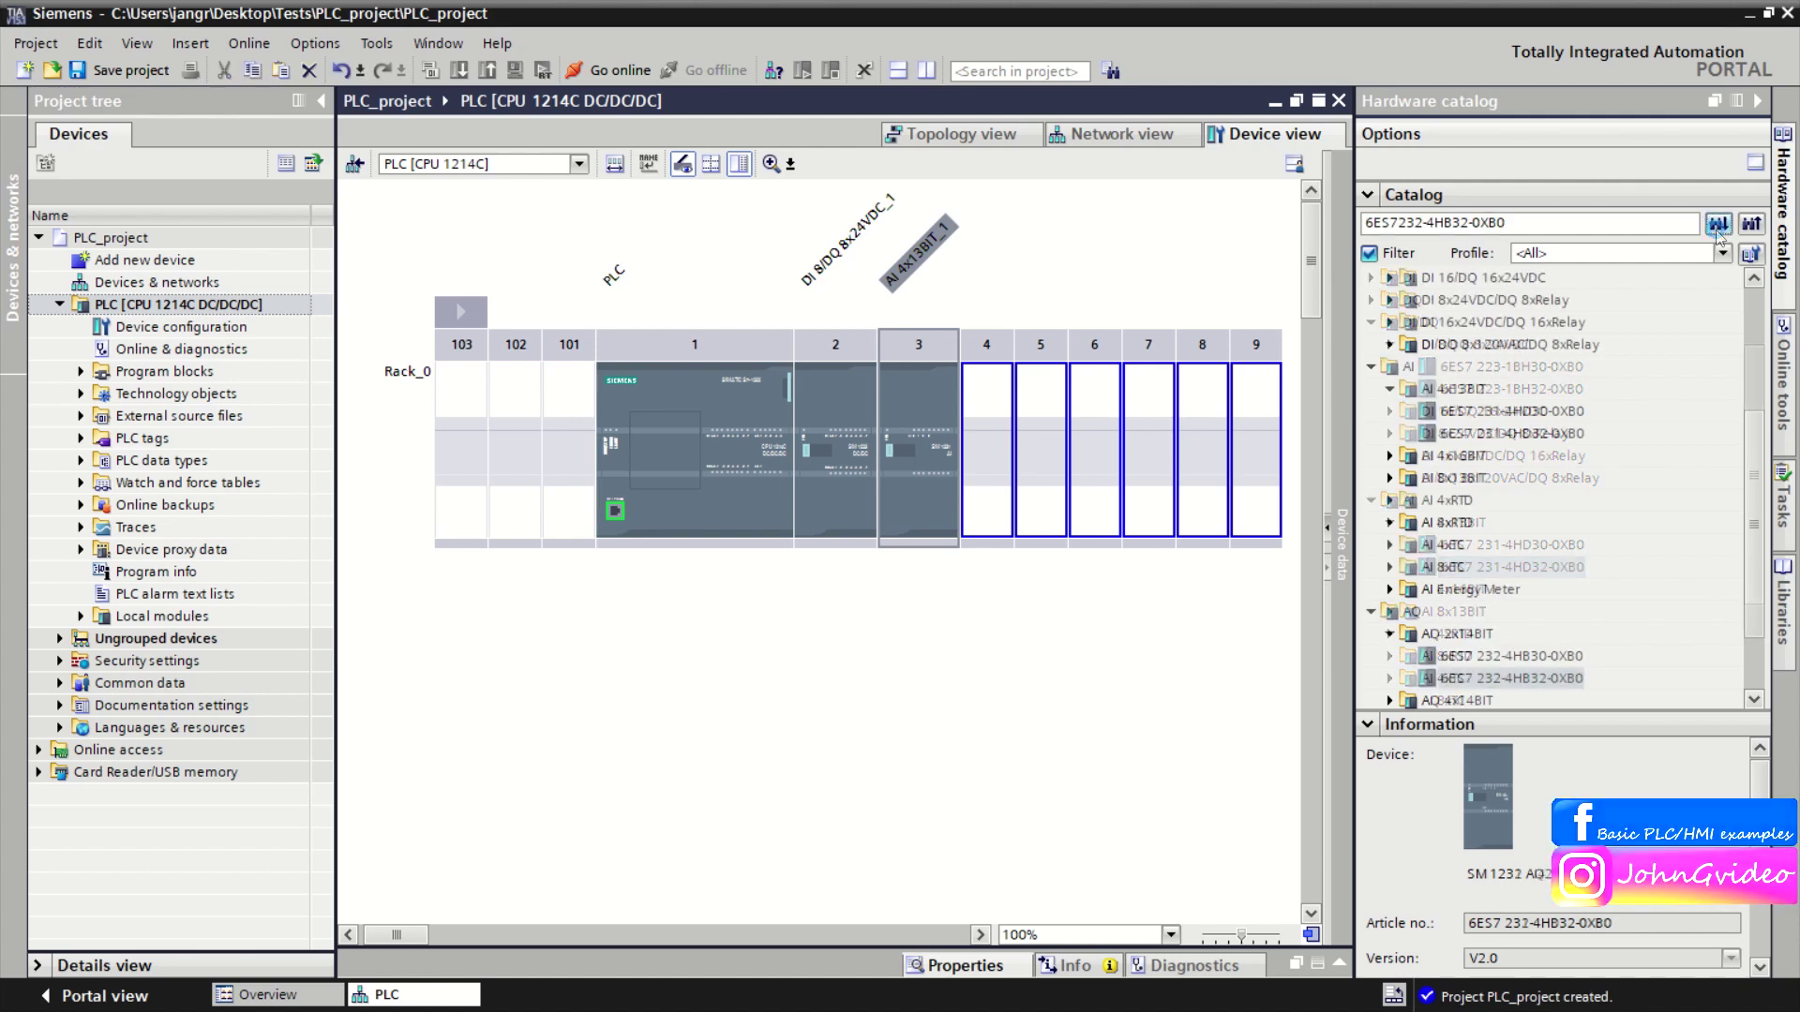
{"action": "left_click_drag", "start_coordinate": [1502, 682], "coordinate": [995, 481]}
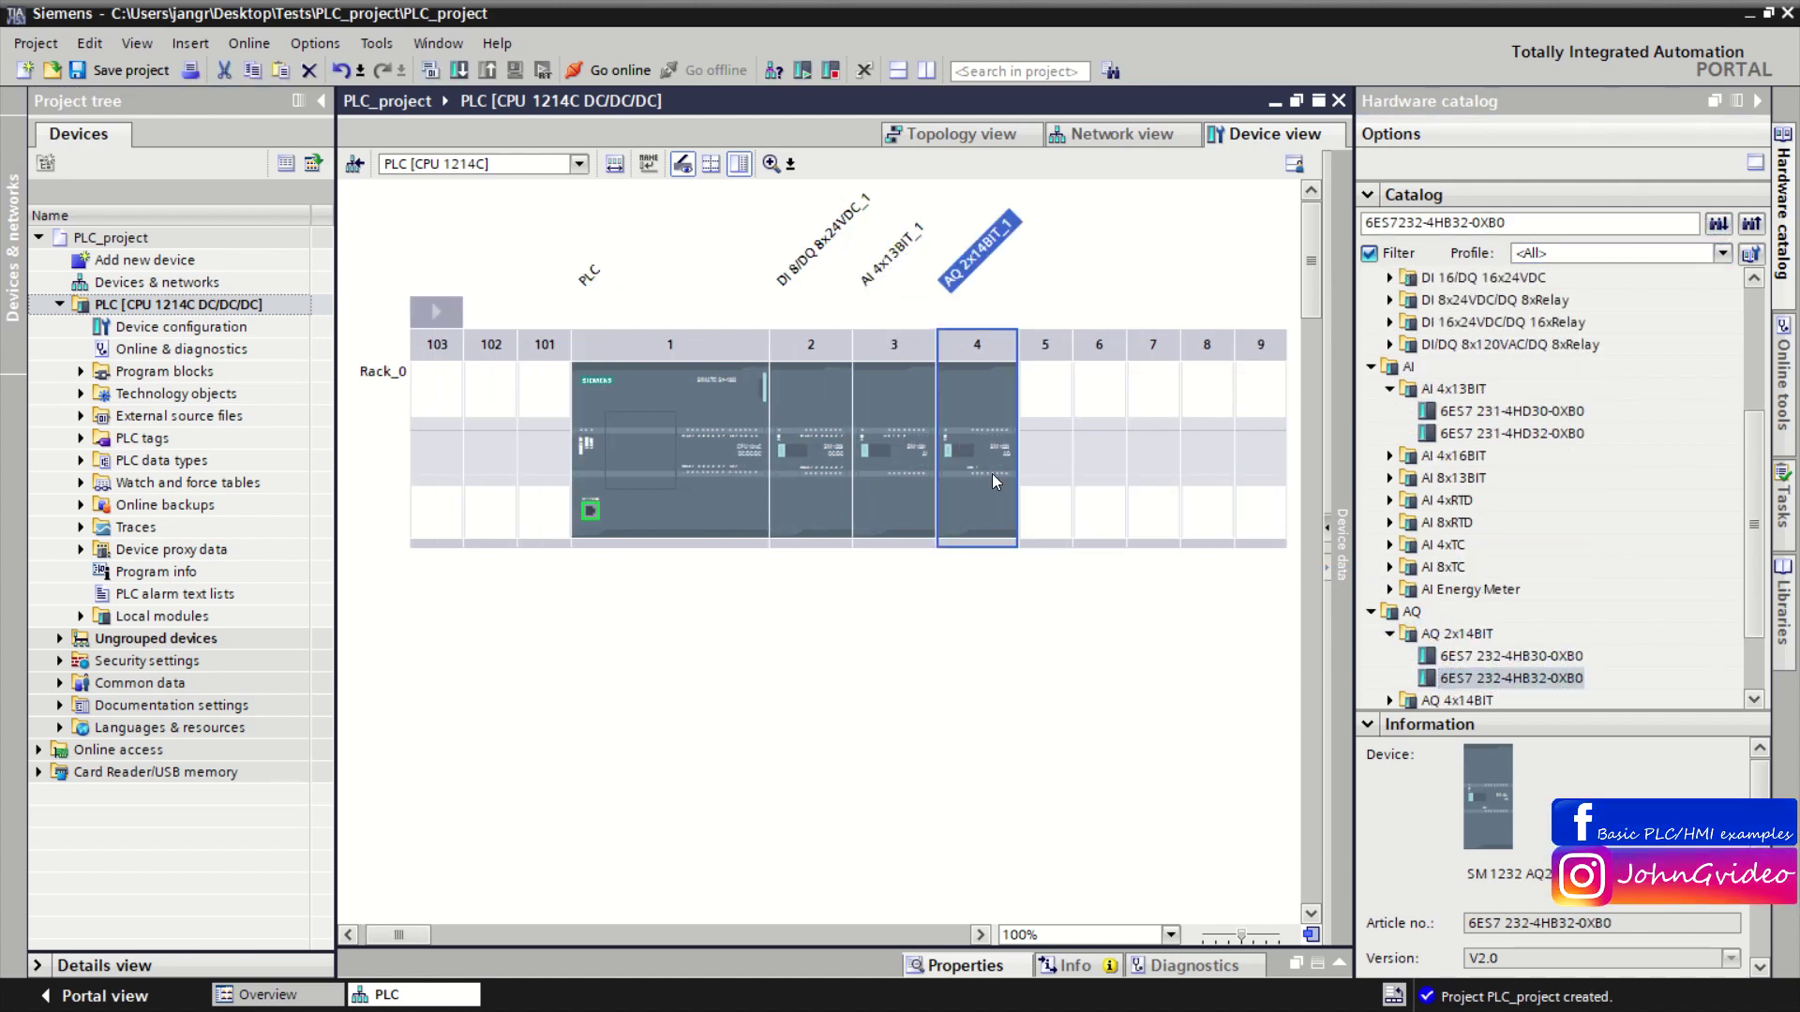
{"action": "left_click", "coordinate": [1025, 614]}
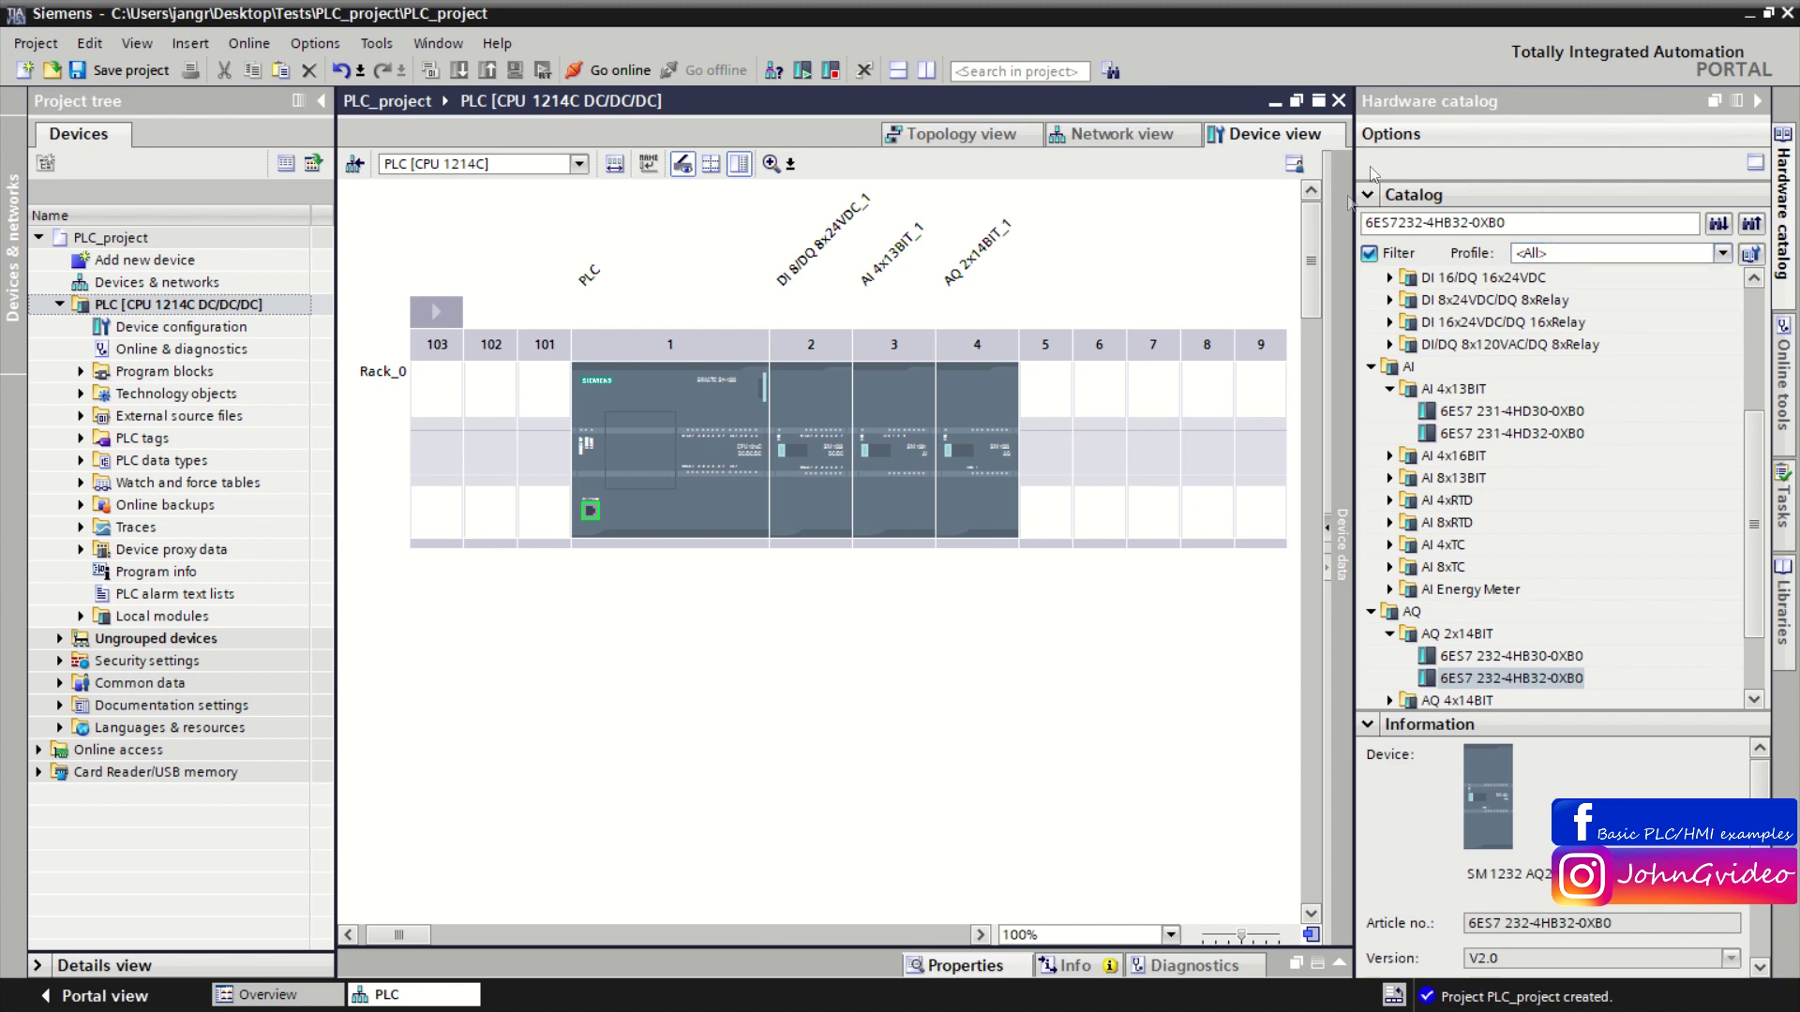
Collapse the expanded DI/DQ, AI and AQ groups in the hardware catalog.
{"action": "scroll", "coordinate": [1739, 328], "scroll_direction": "up", "scroll_amount": 4}
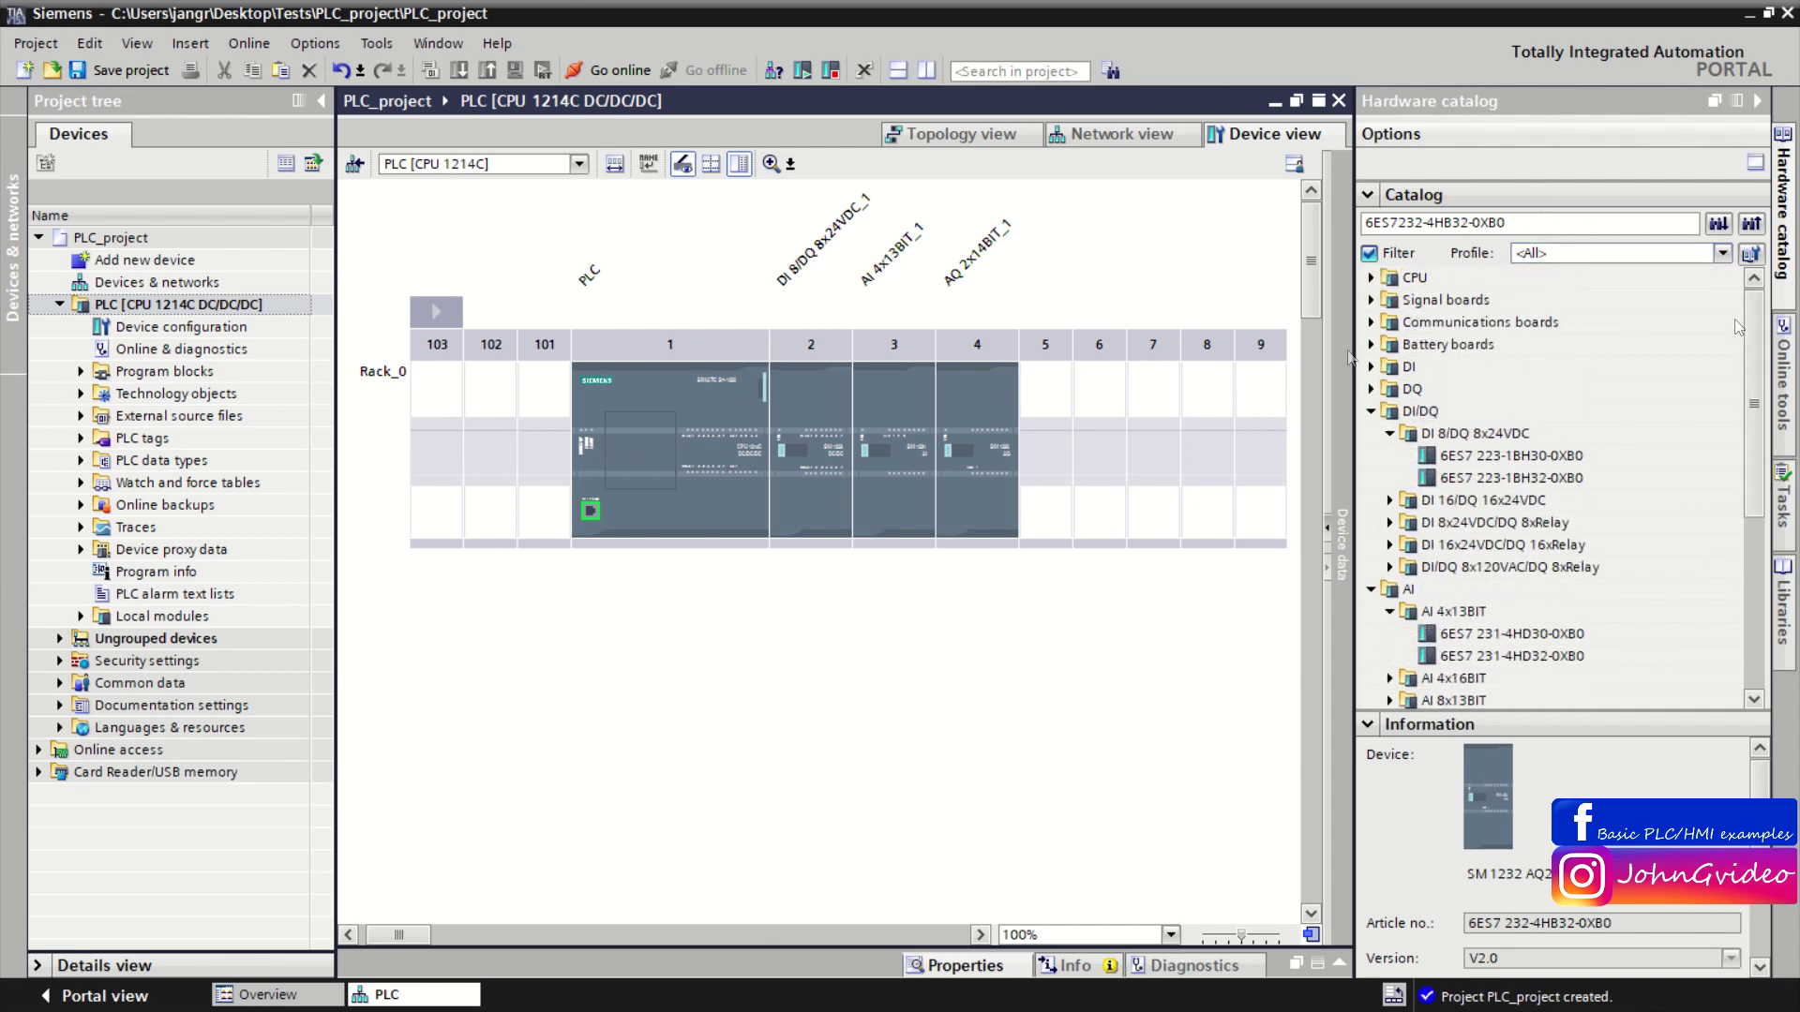
{"action": "left_click", "coordinate": [1370, 410]}
{"action": "left_click", "coordinate": [1370, 433]}
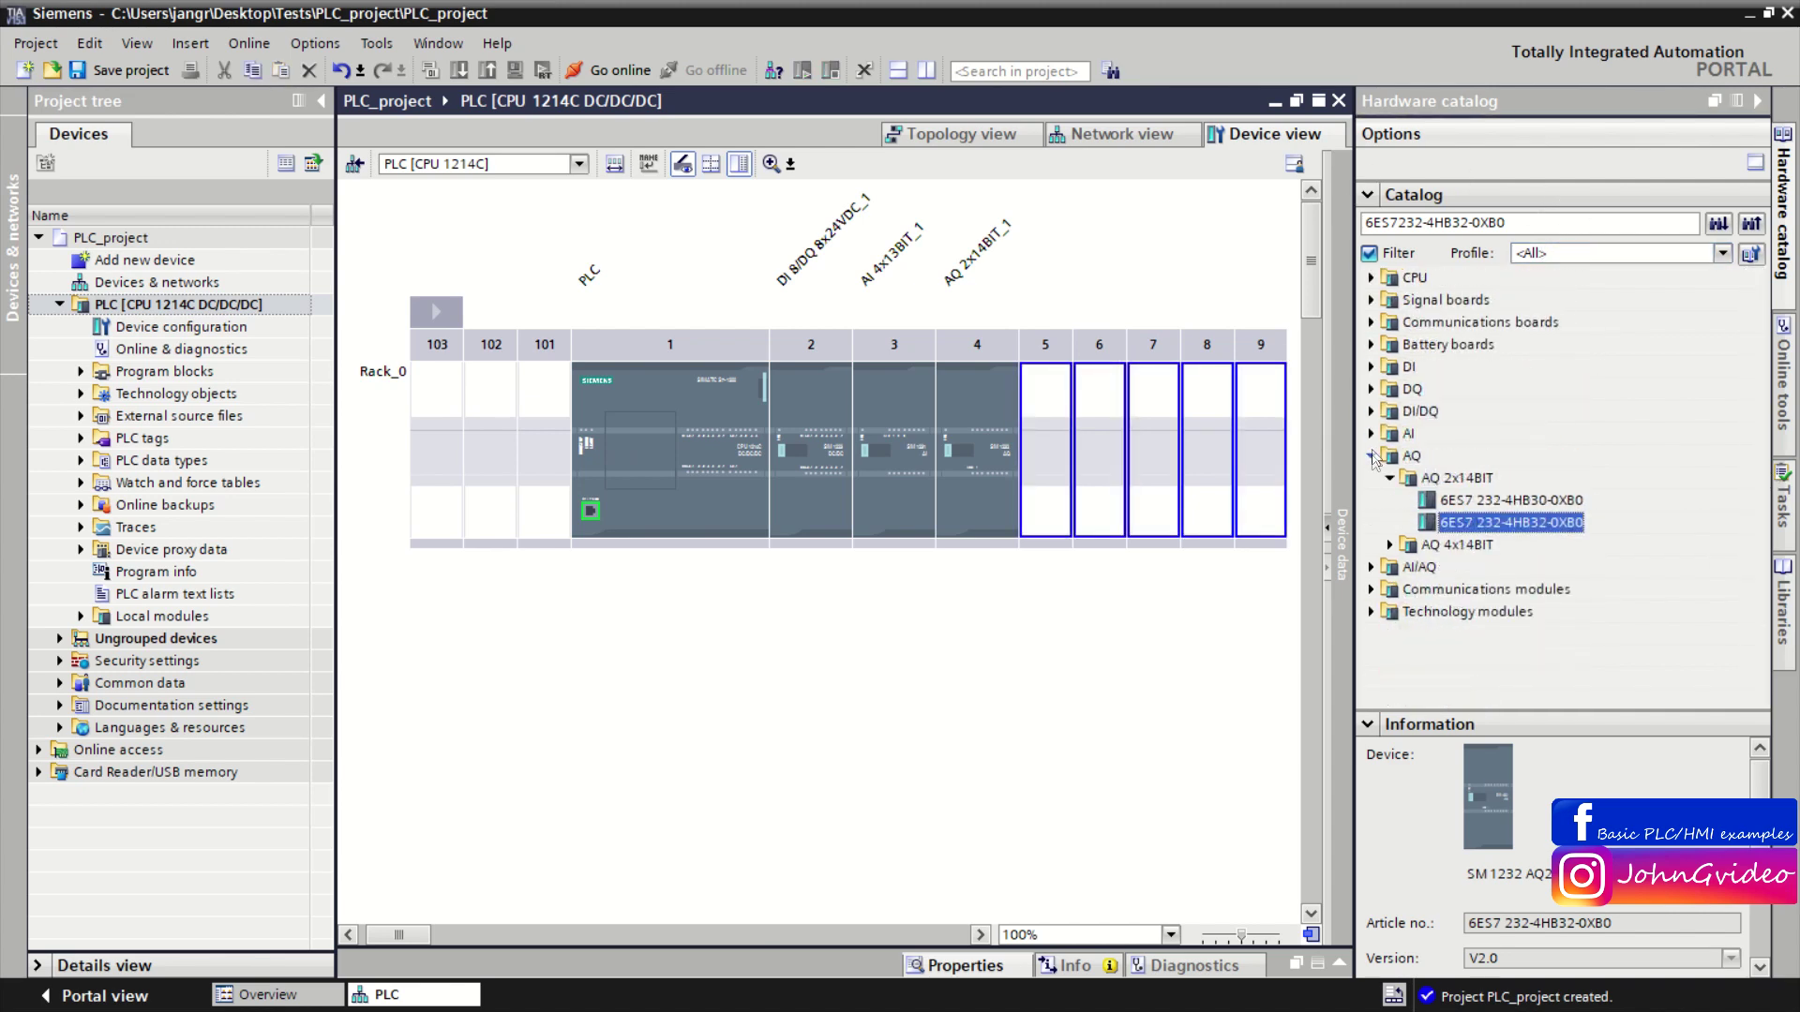
{"action": "left_click", "coordinate": [1371, 455]}
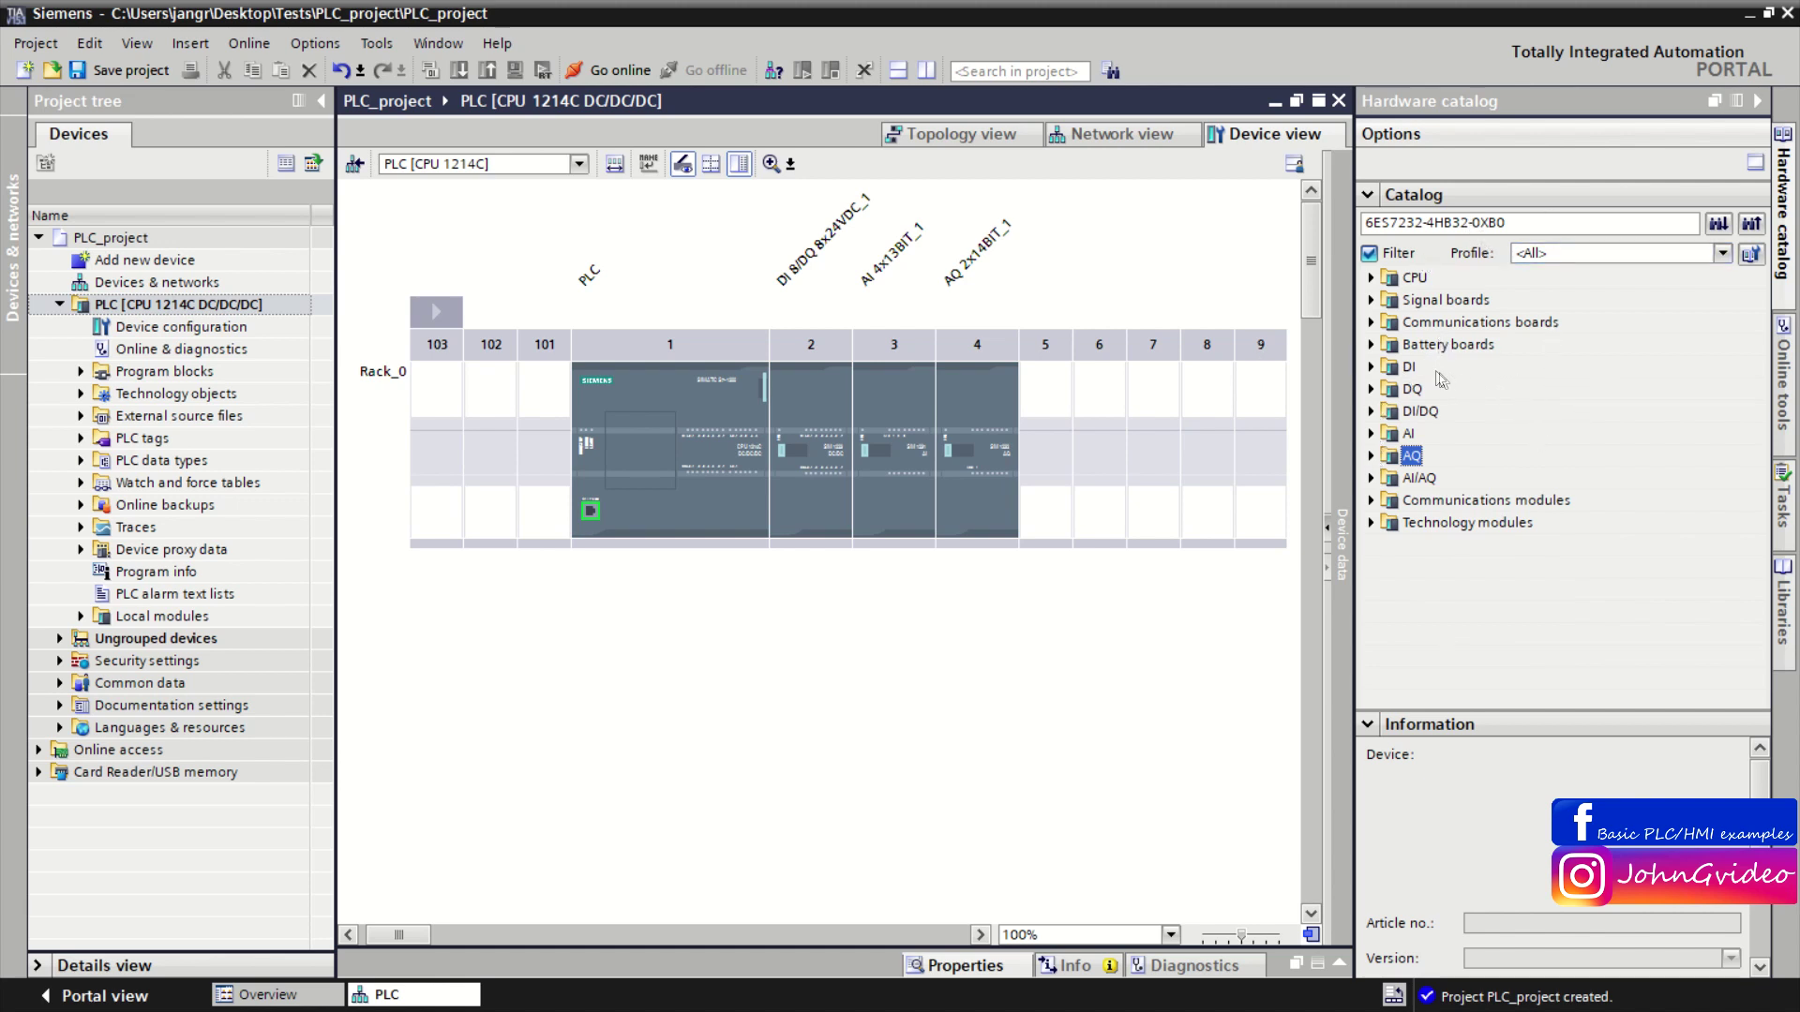
Examine the DI 16x24VDC module 6ES7 221-1BH32-0XB0 in the catalog's DI group, and hide the hardware catalog.
{"action": "left_click", "coordinate": [1371, 367]}
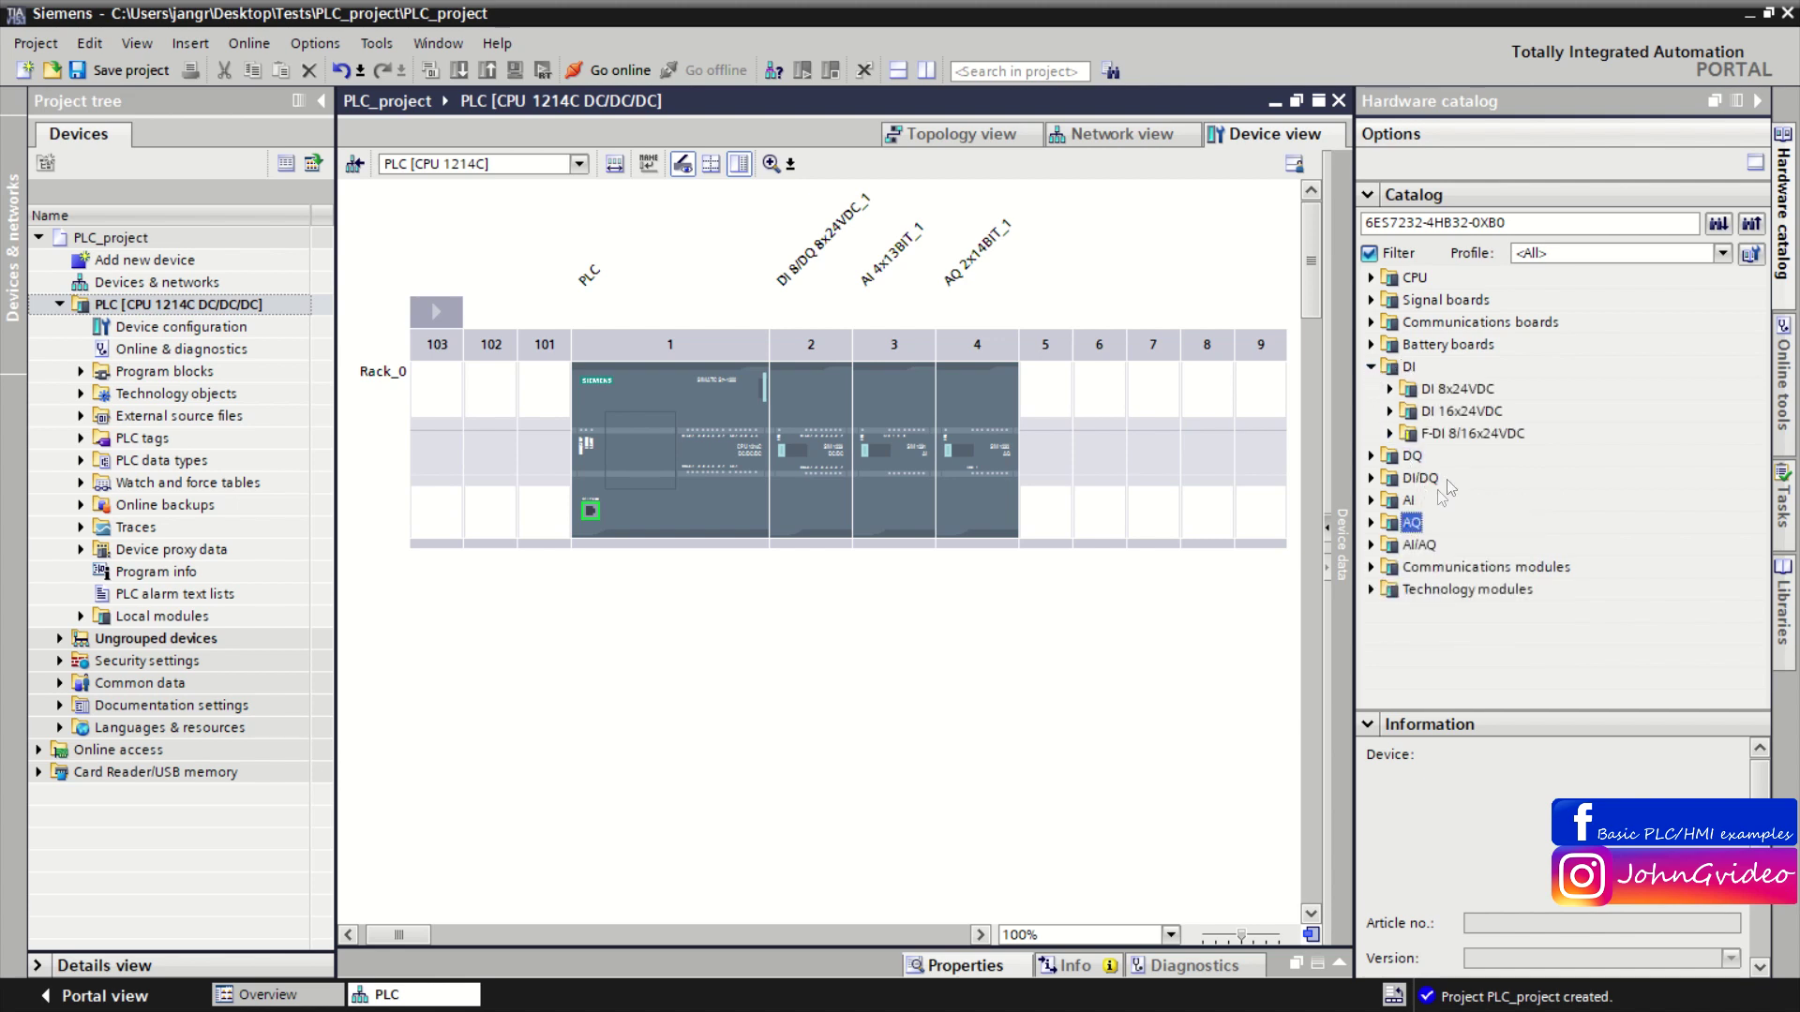
{"action": "left_click", "coordinate": [1395, 412]}
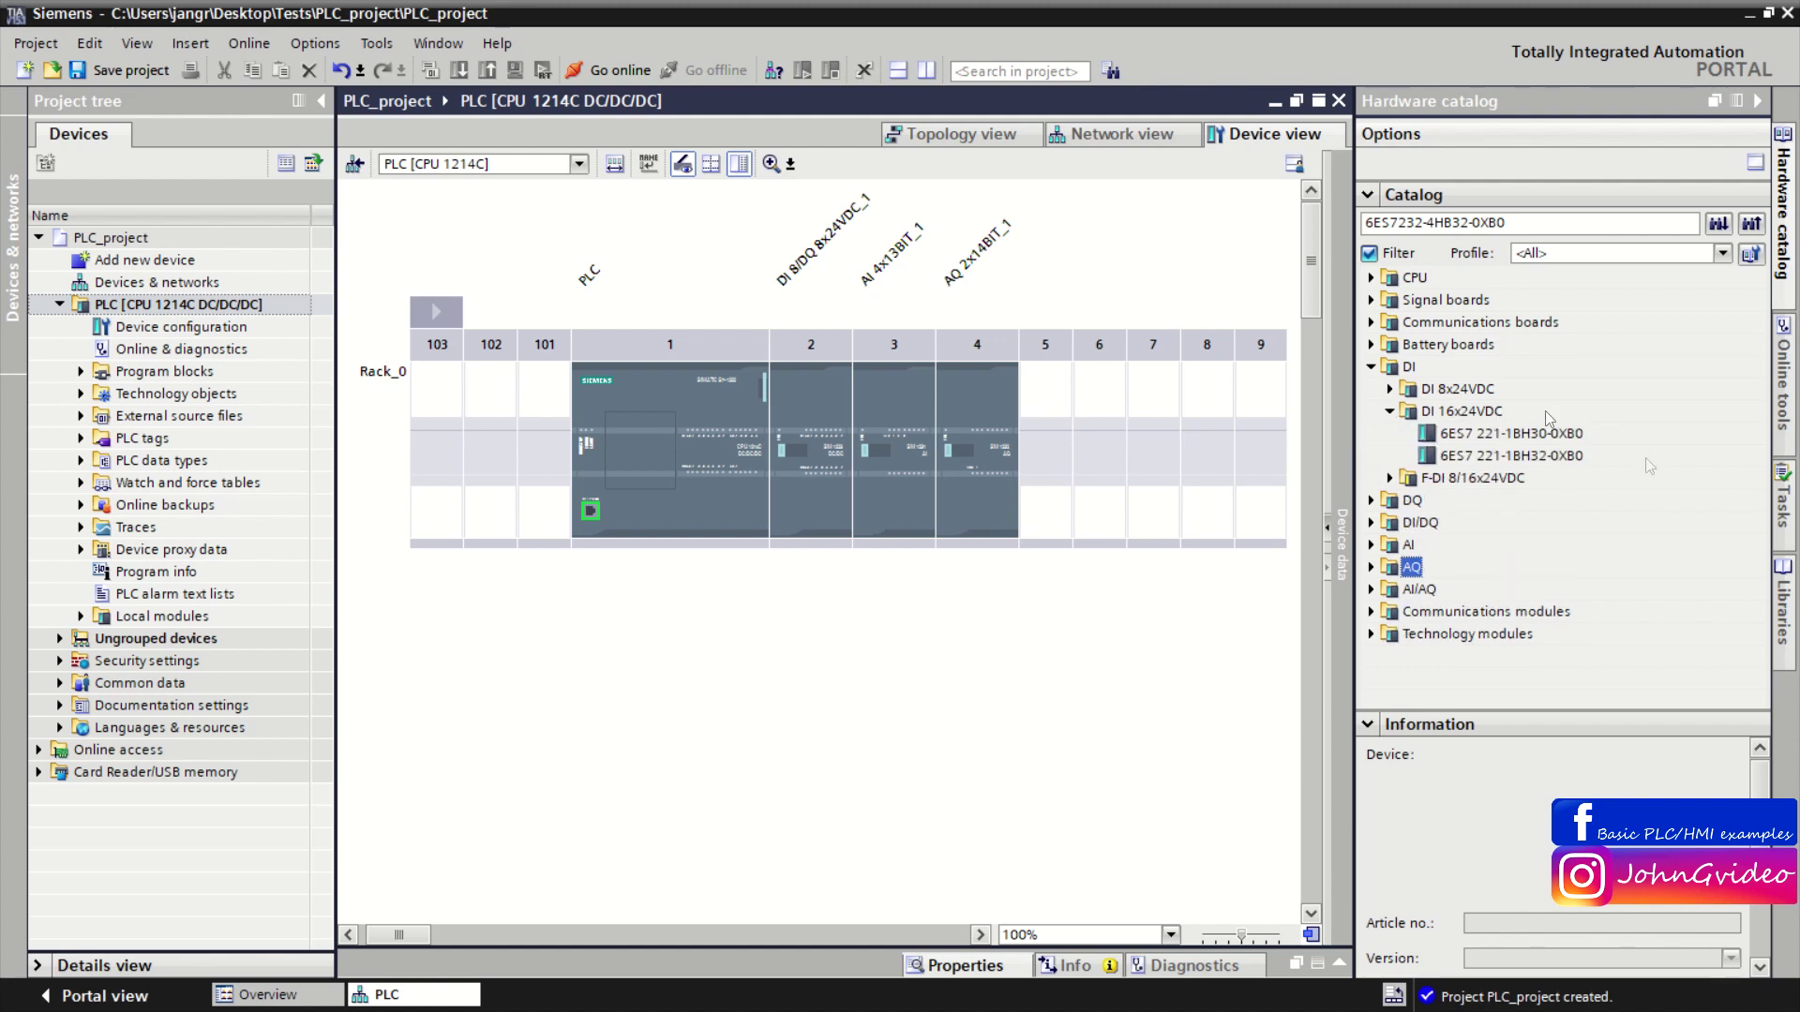
{"action": "left_click", "coordinate": [1528, 457]}
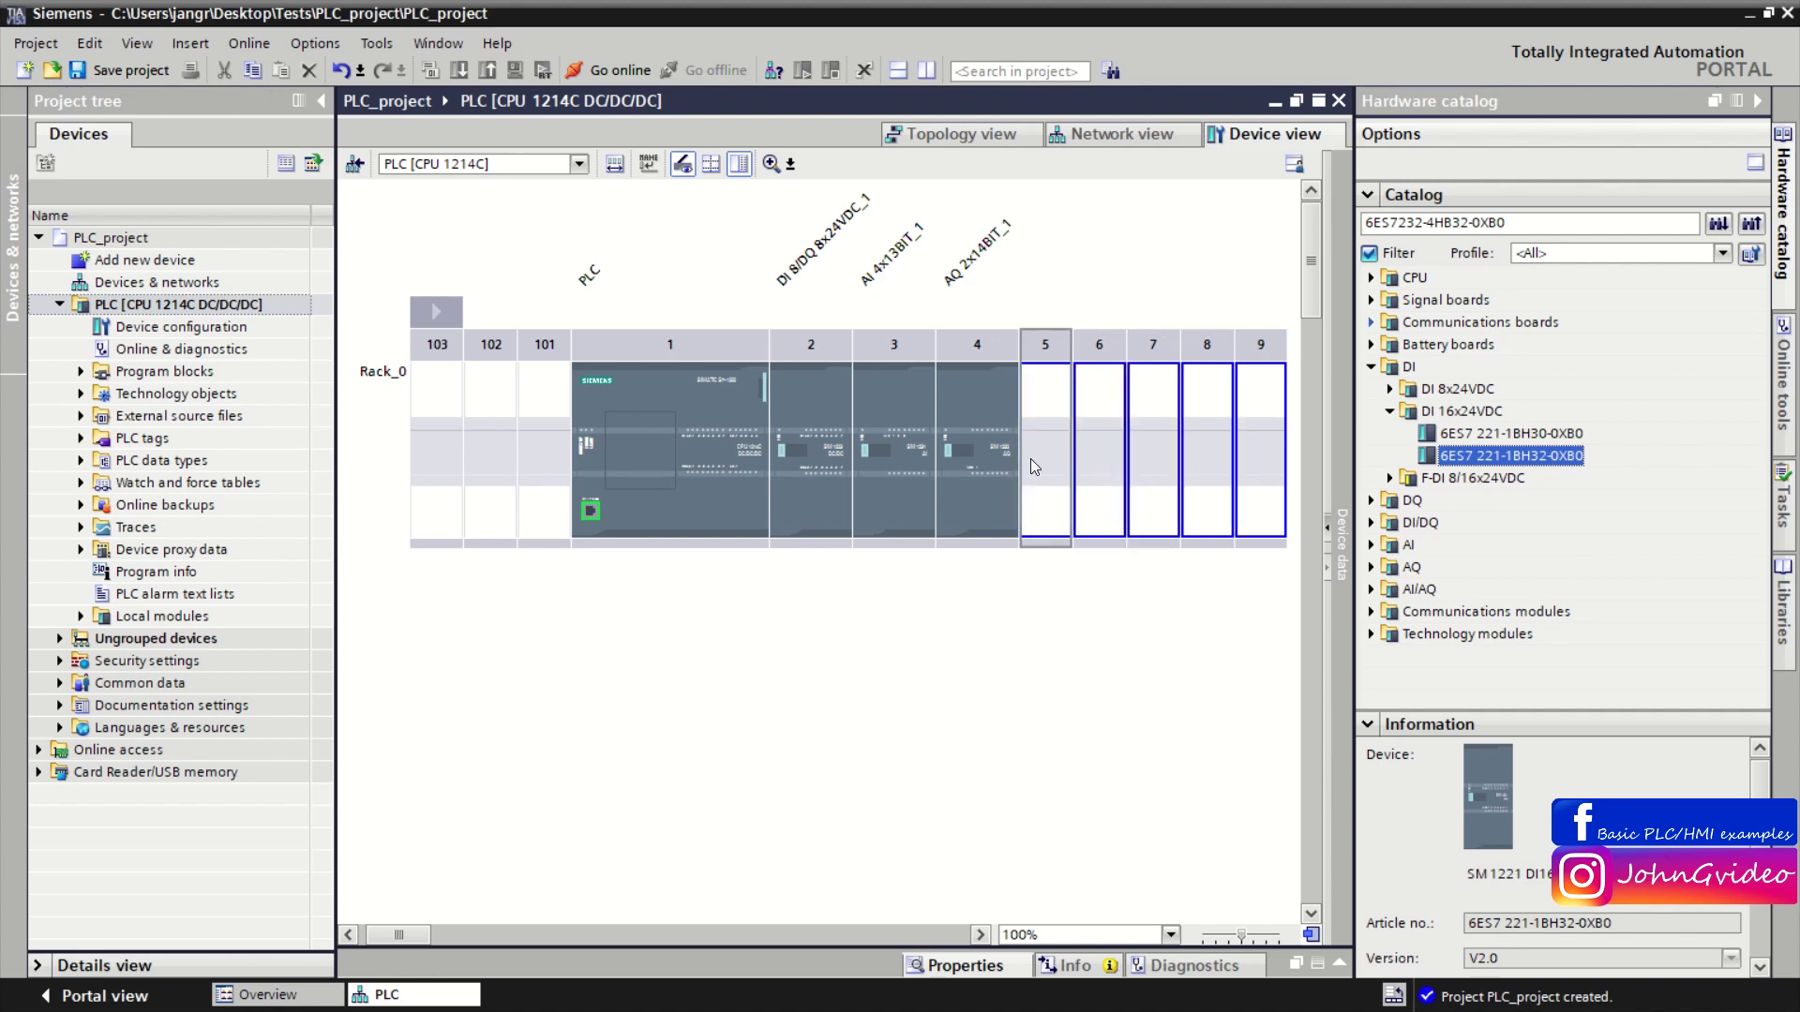
{"action": "left_click", "coordinate": [1757, 104]}
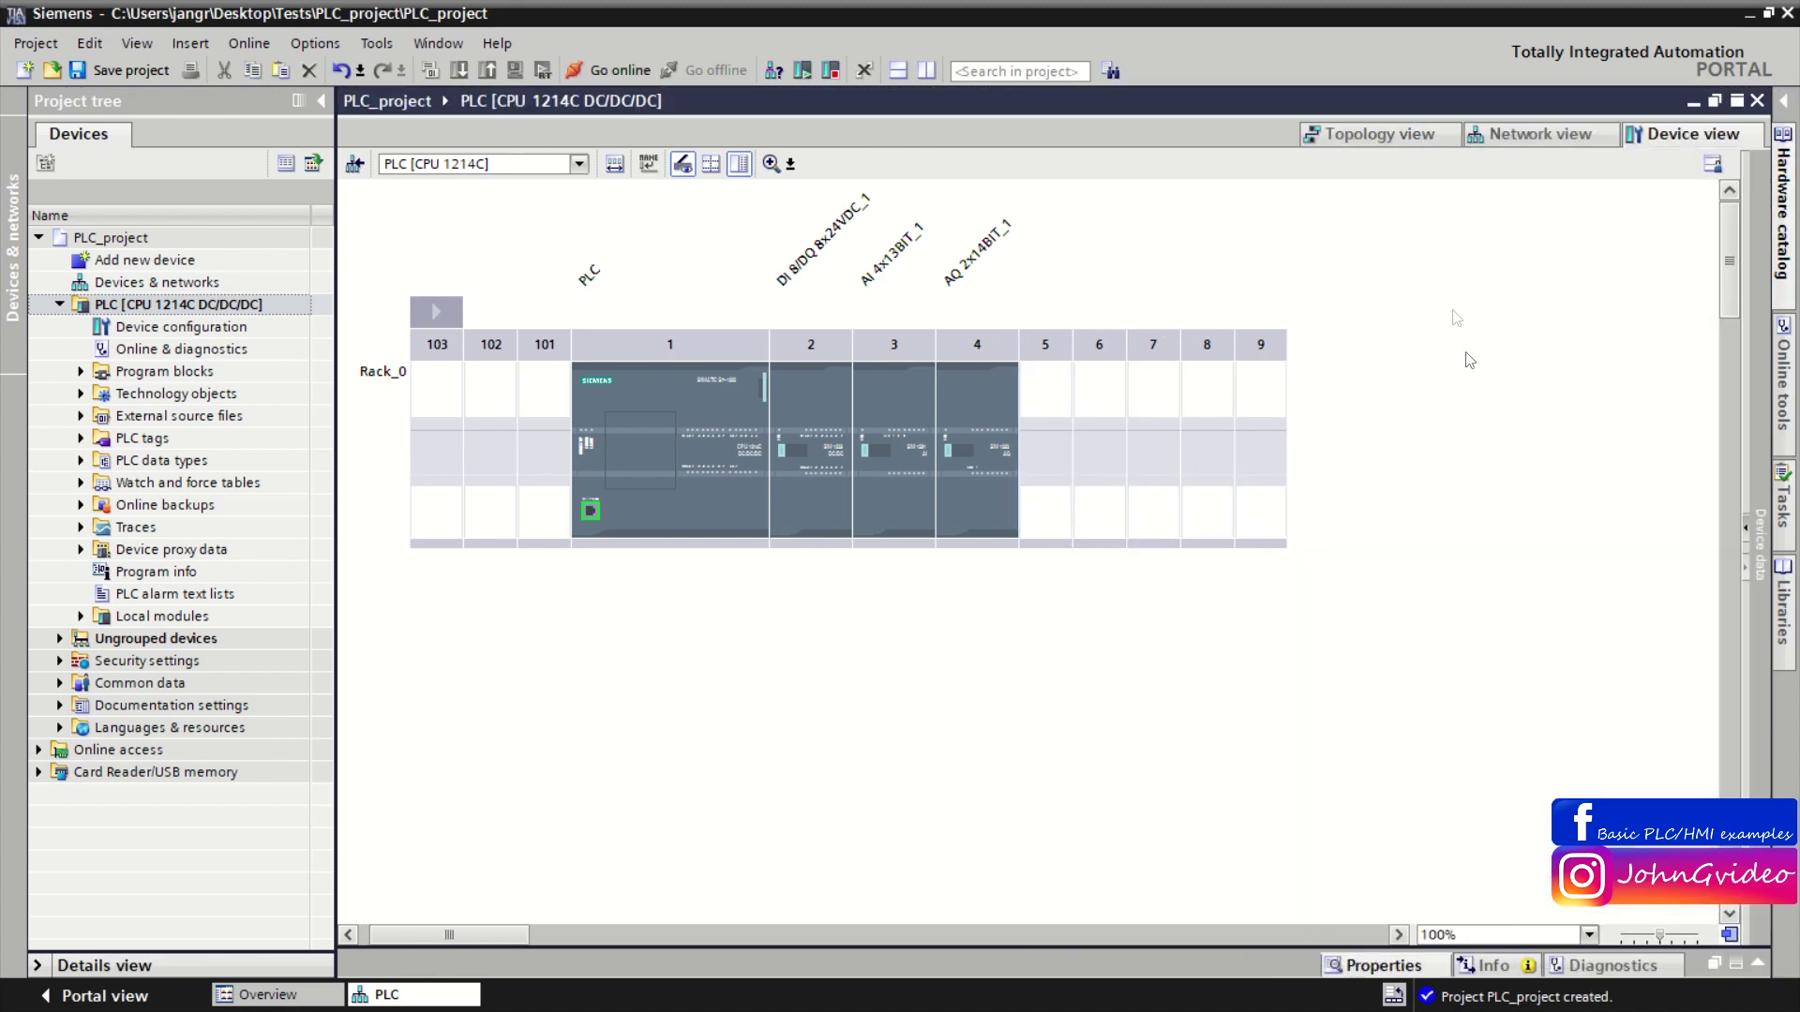
{"action": "left_click_drag", "start_coordinate": [513, 937], "coordinate": [503, 937]}
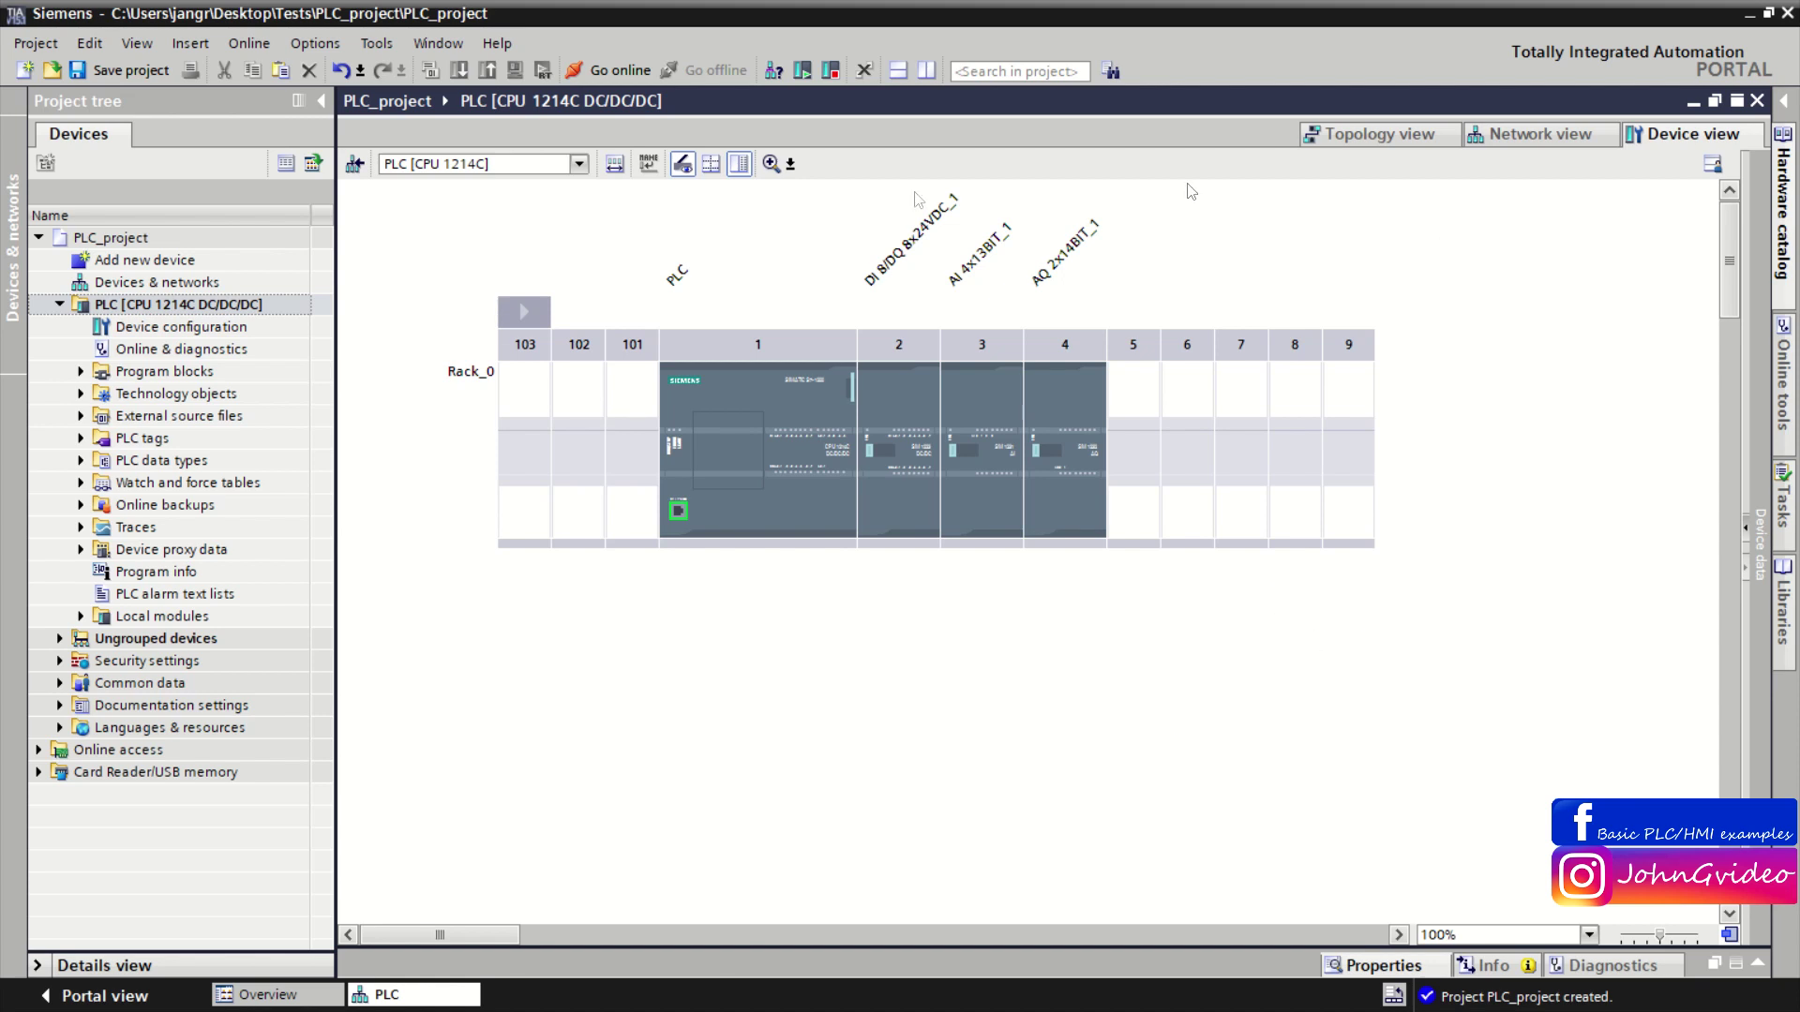
In the CPU's PROFINET interface Ethernet addresses, set the IP address to 192.168.10.10.
{"action": "double_click", "coordinate": [814, 394]}
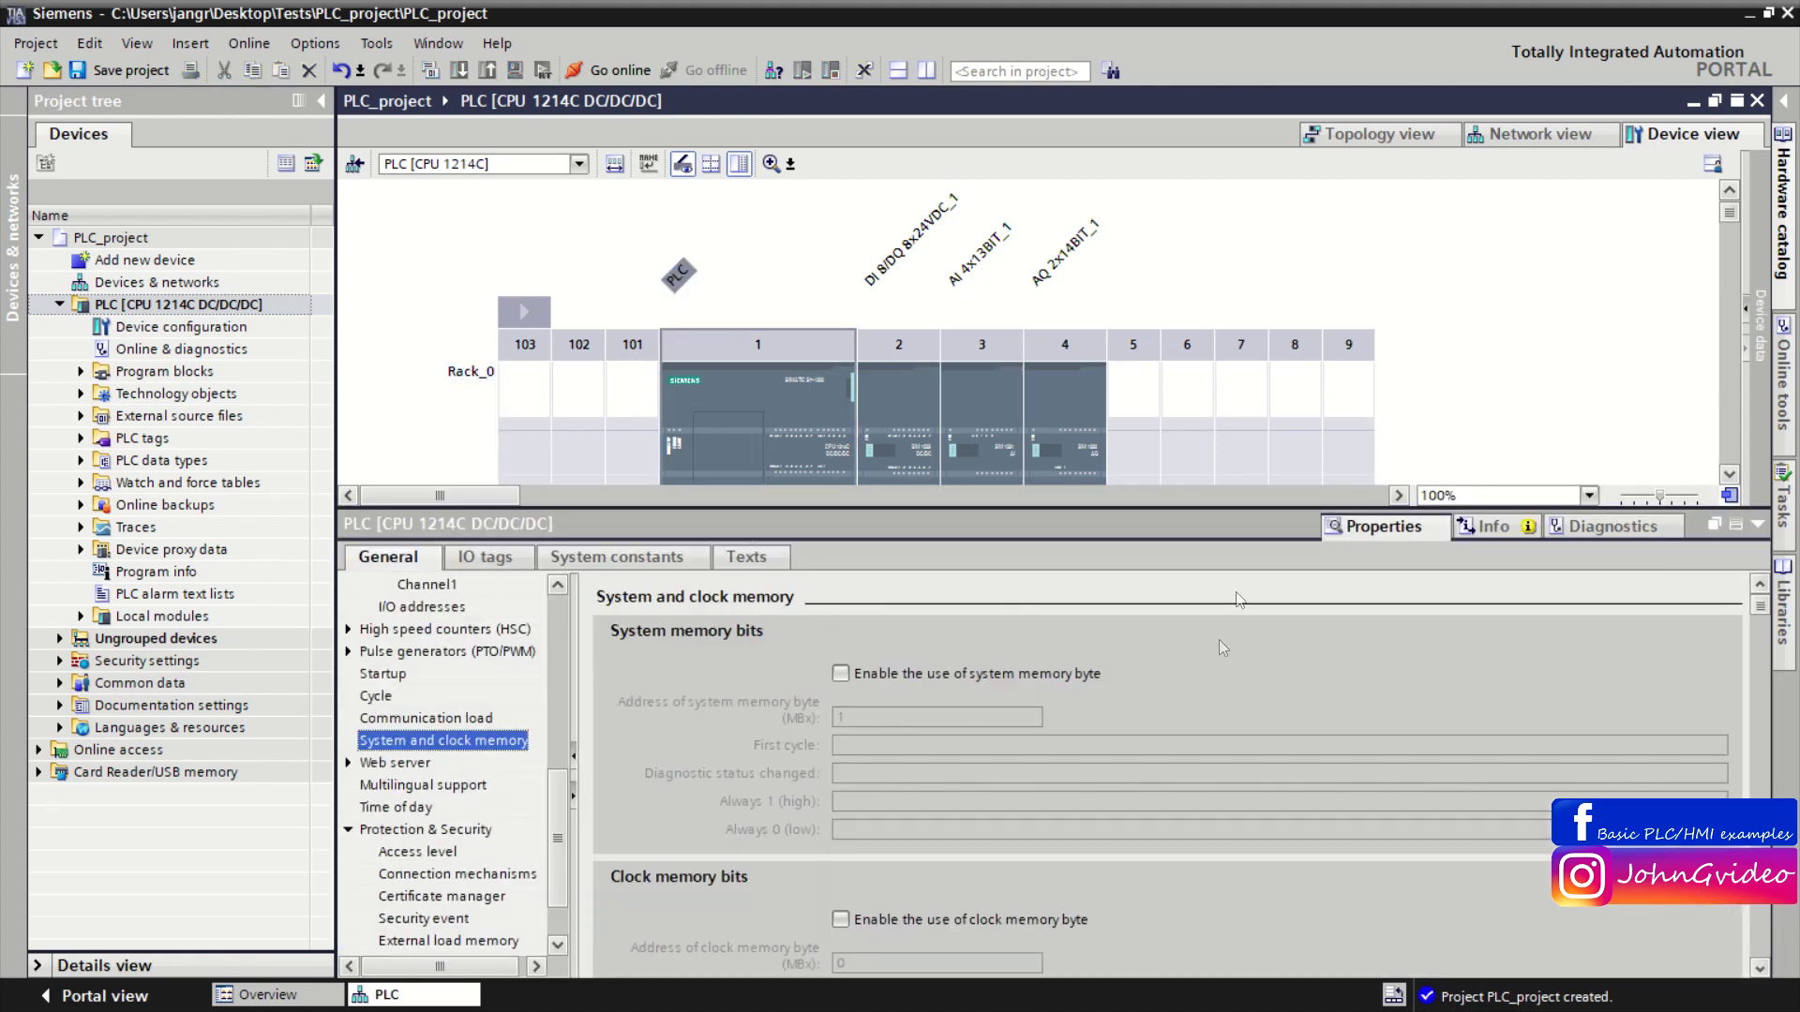
{"action": "scroll", "coordinate": [578, 756], "scroll_direction": "up", "scroll_amount": 10}
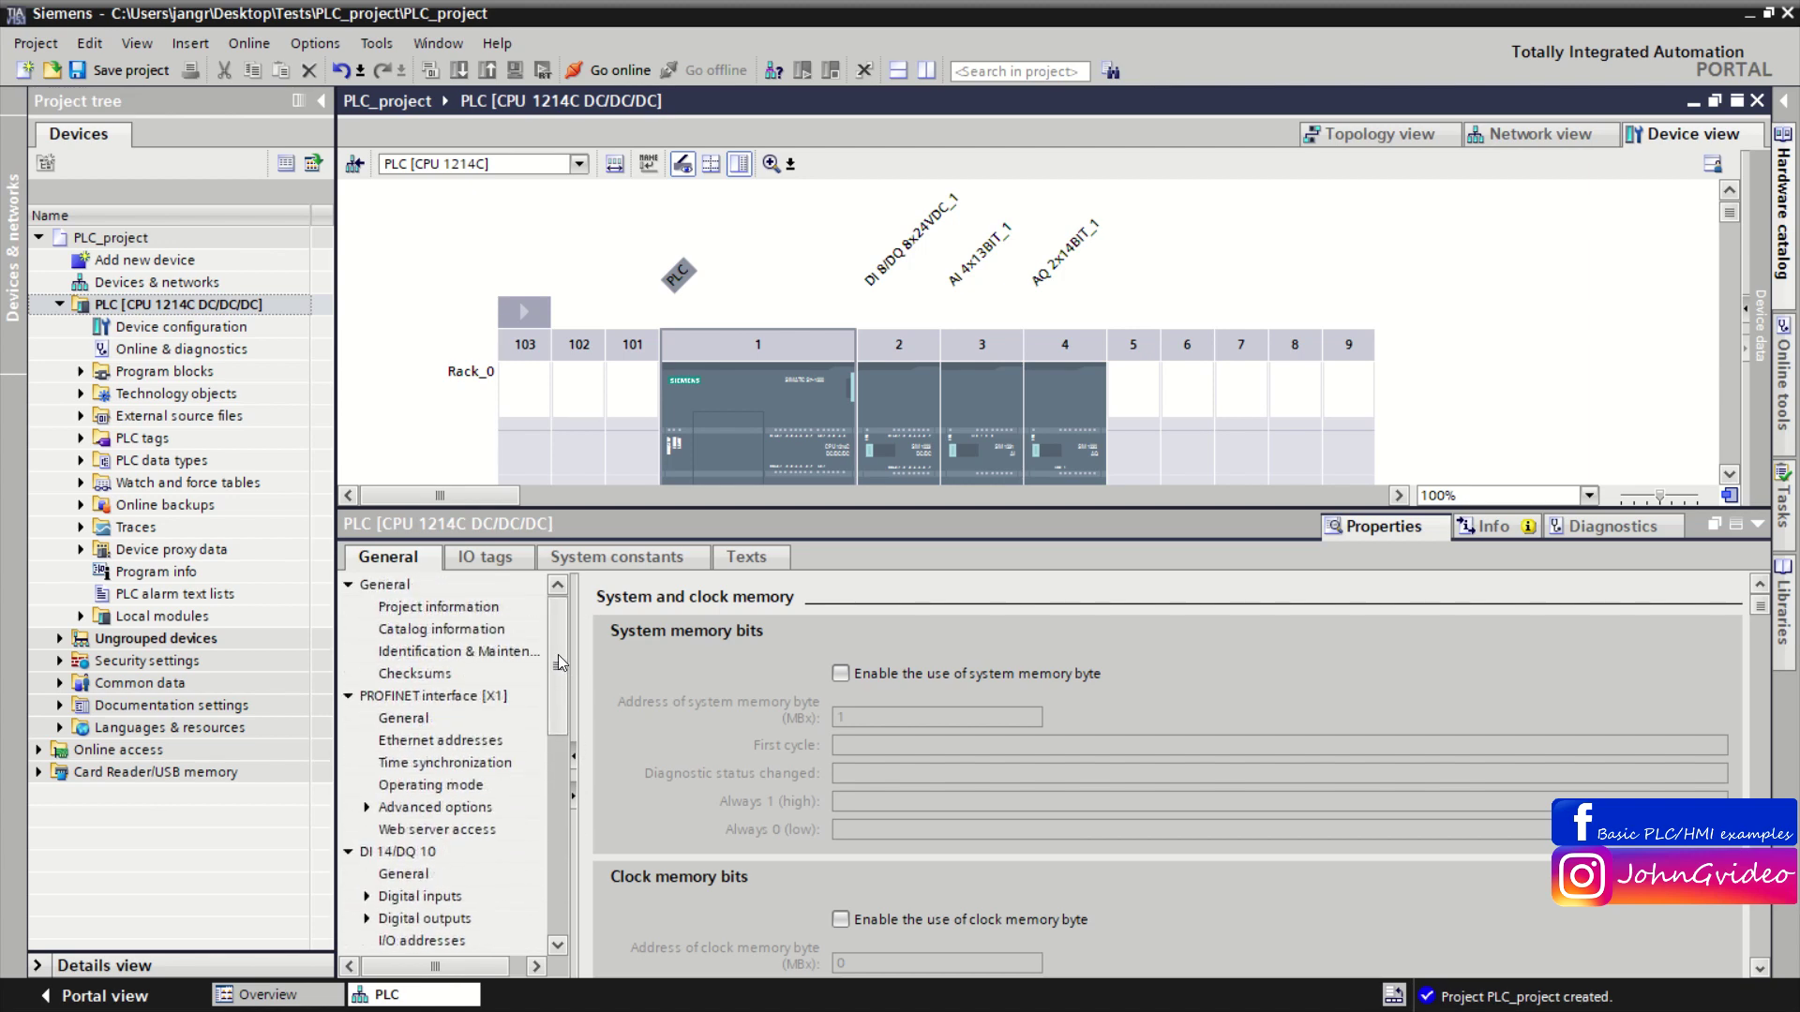
{"action": "left_click", "coordinate": [485, 743]}
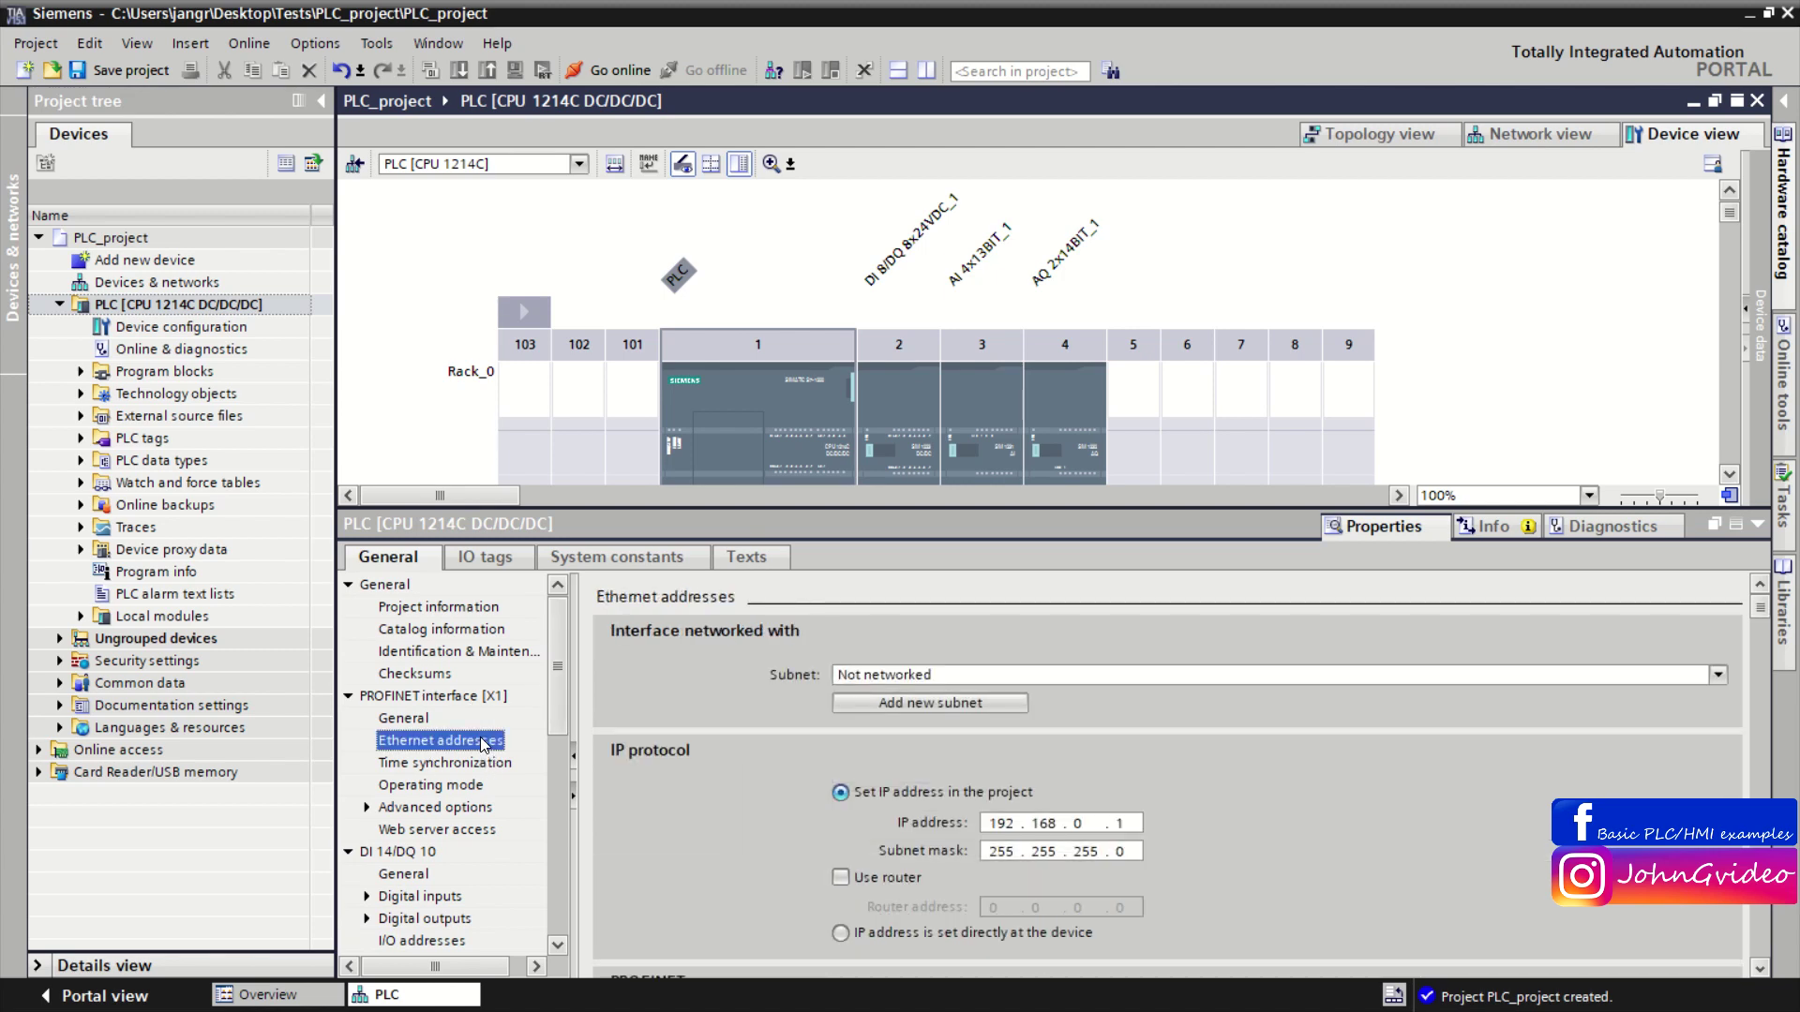
{"action": "scroll", "coordinate": [1761, 647], "scroll_direction": "down", "scroll_amount": 1}
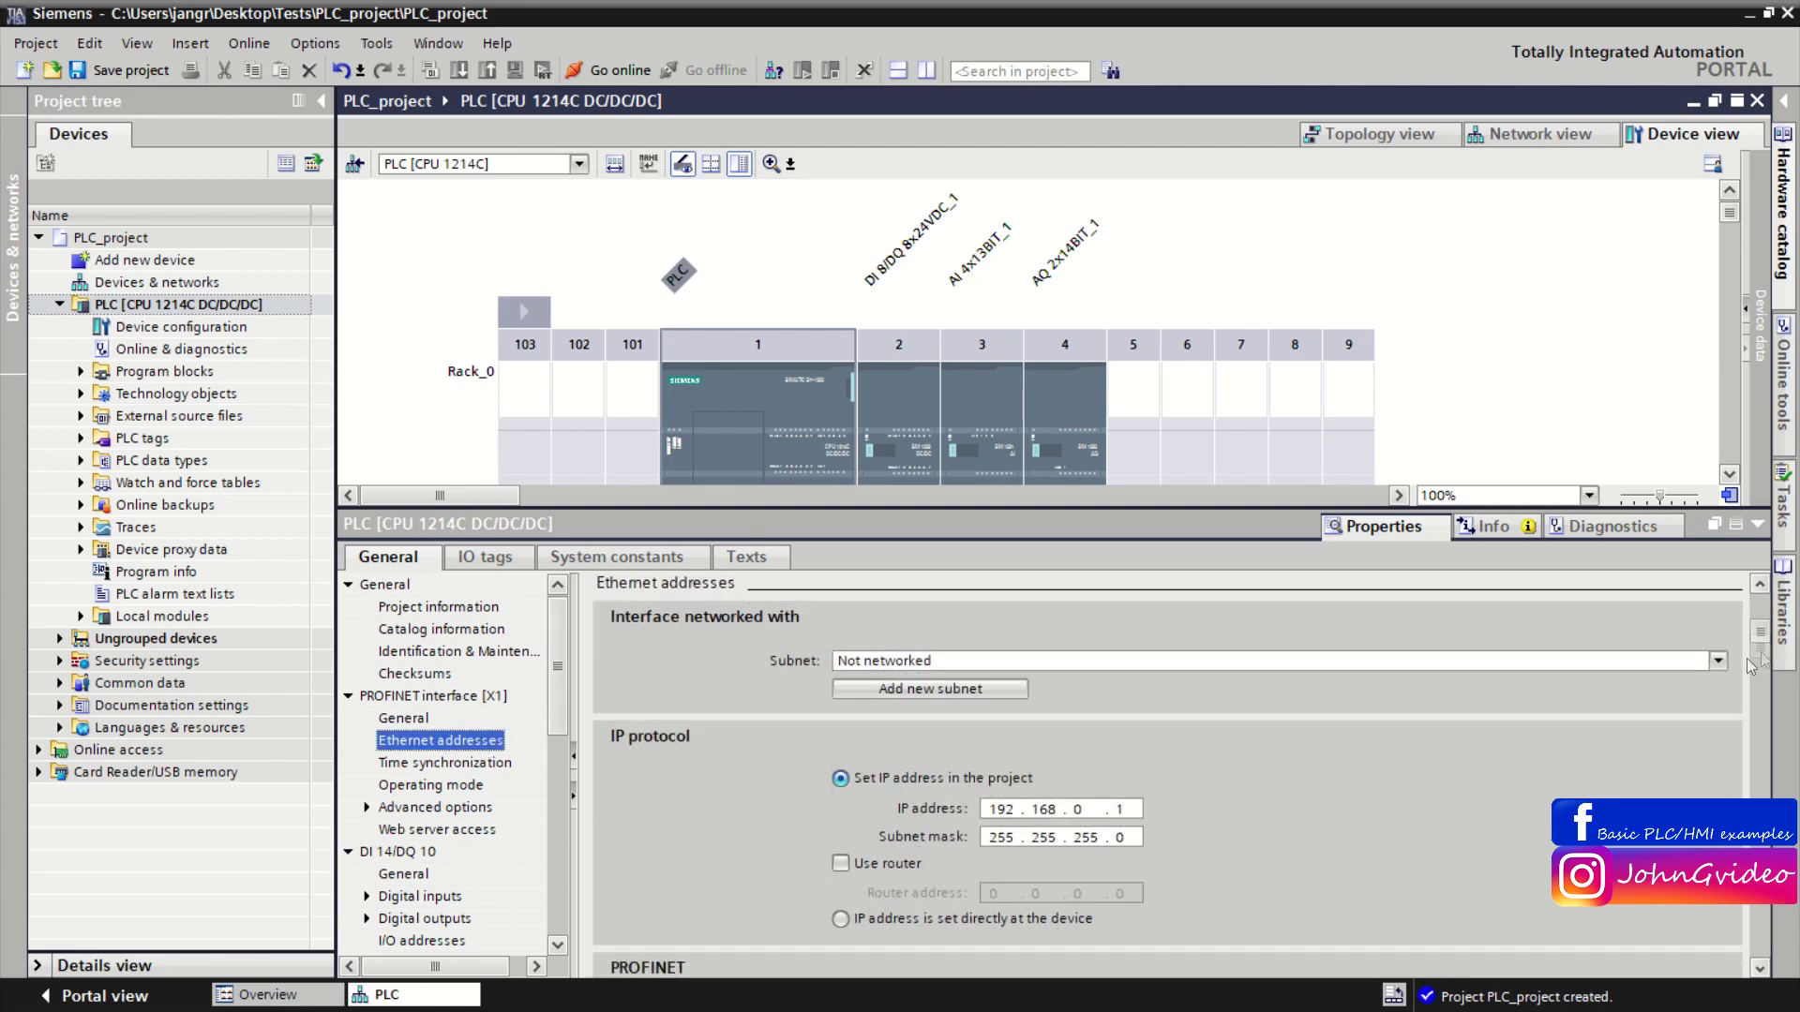
{"action": "left_click", "coordinate": [1078, 809]}
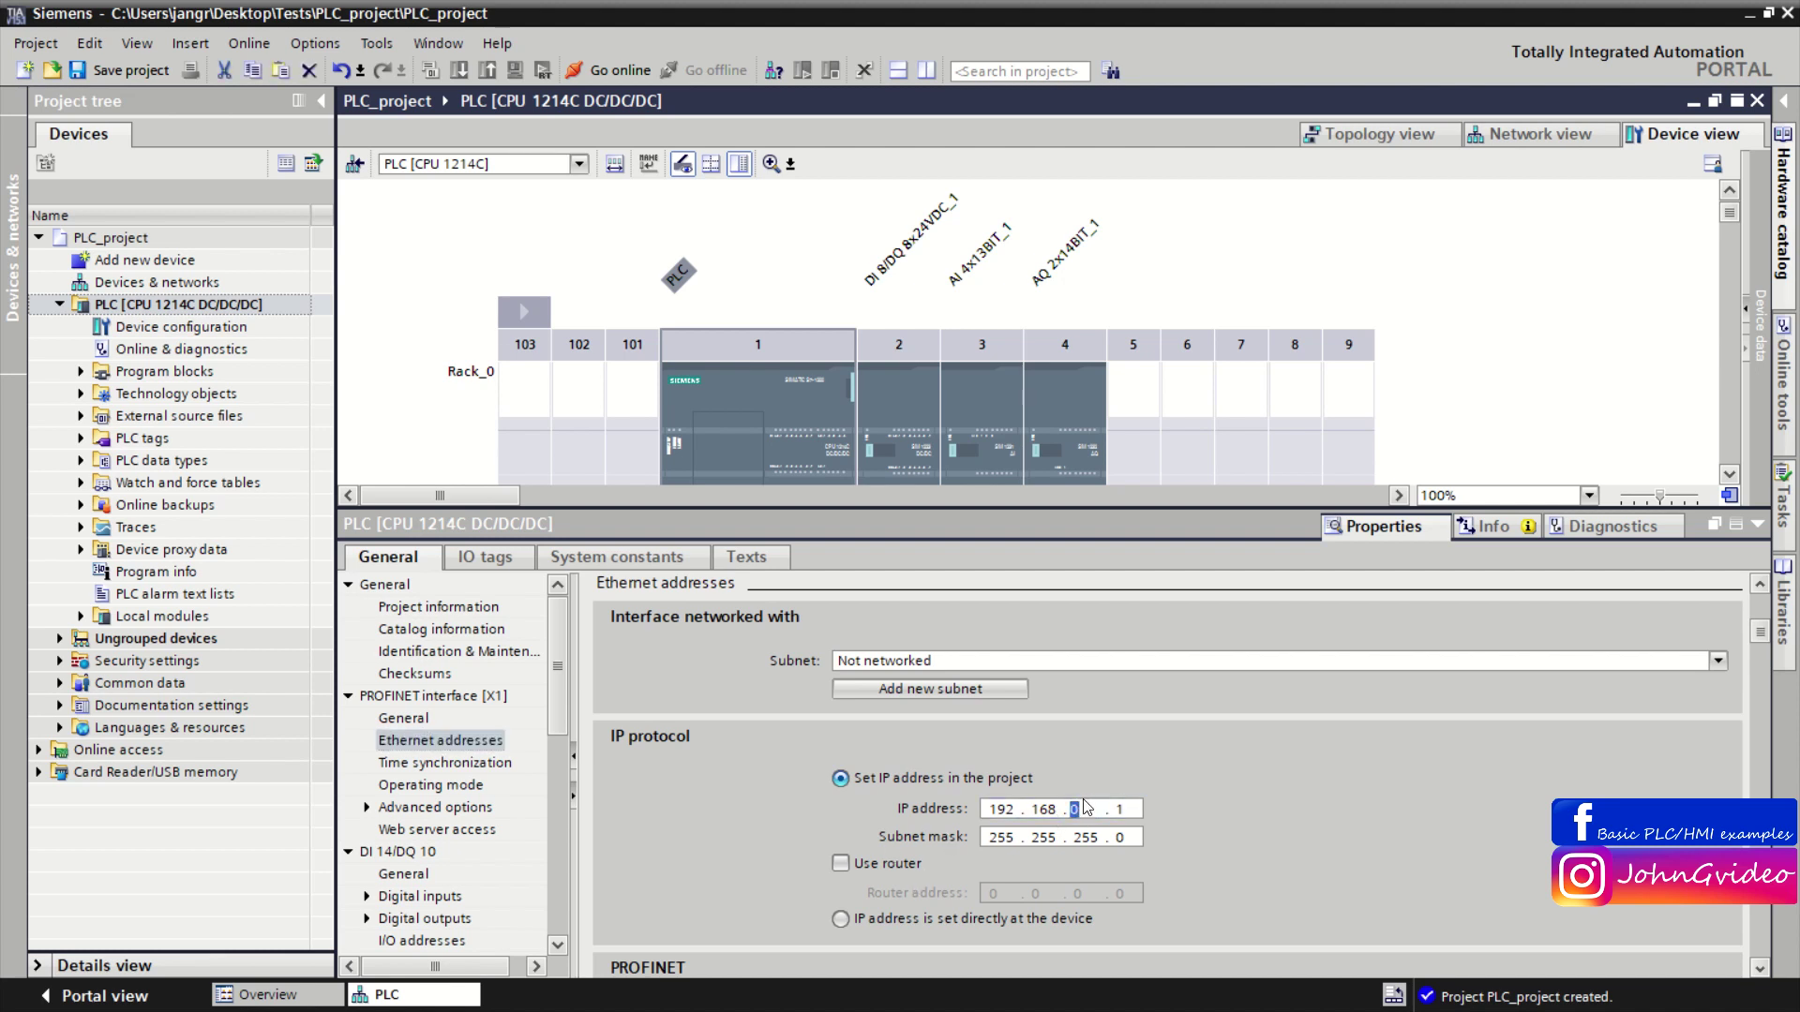
{"action": "type", "text": "10 . 10"}
{"action": "left_click", "coordinate": [1119, 837]}
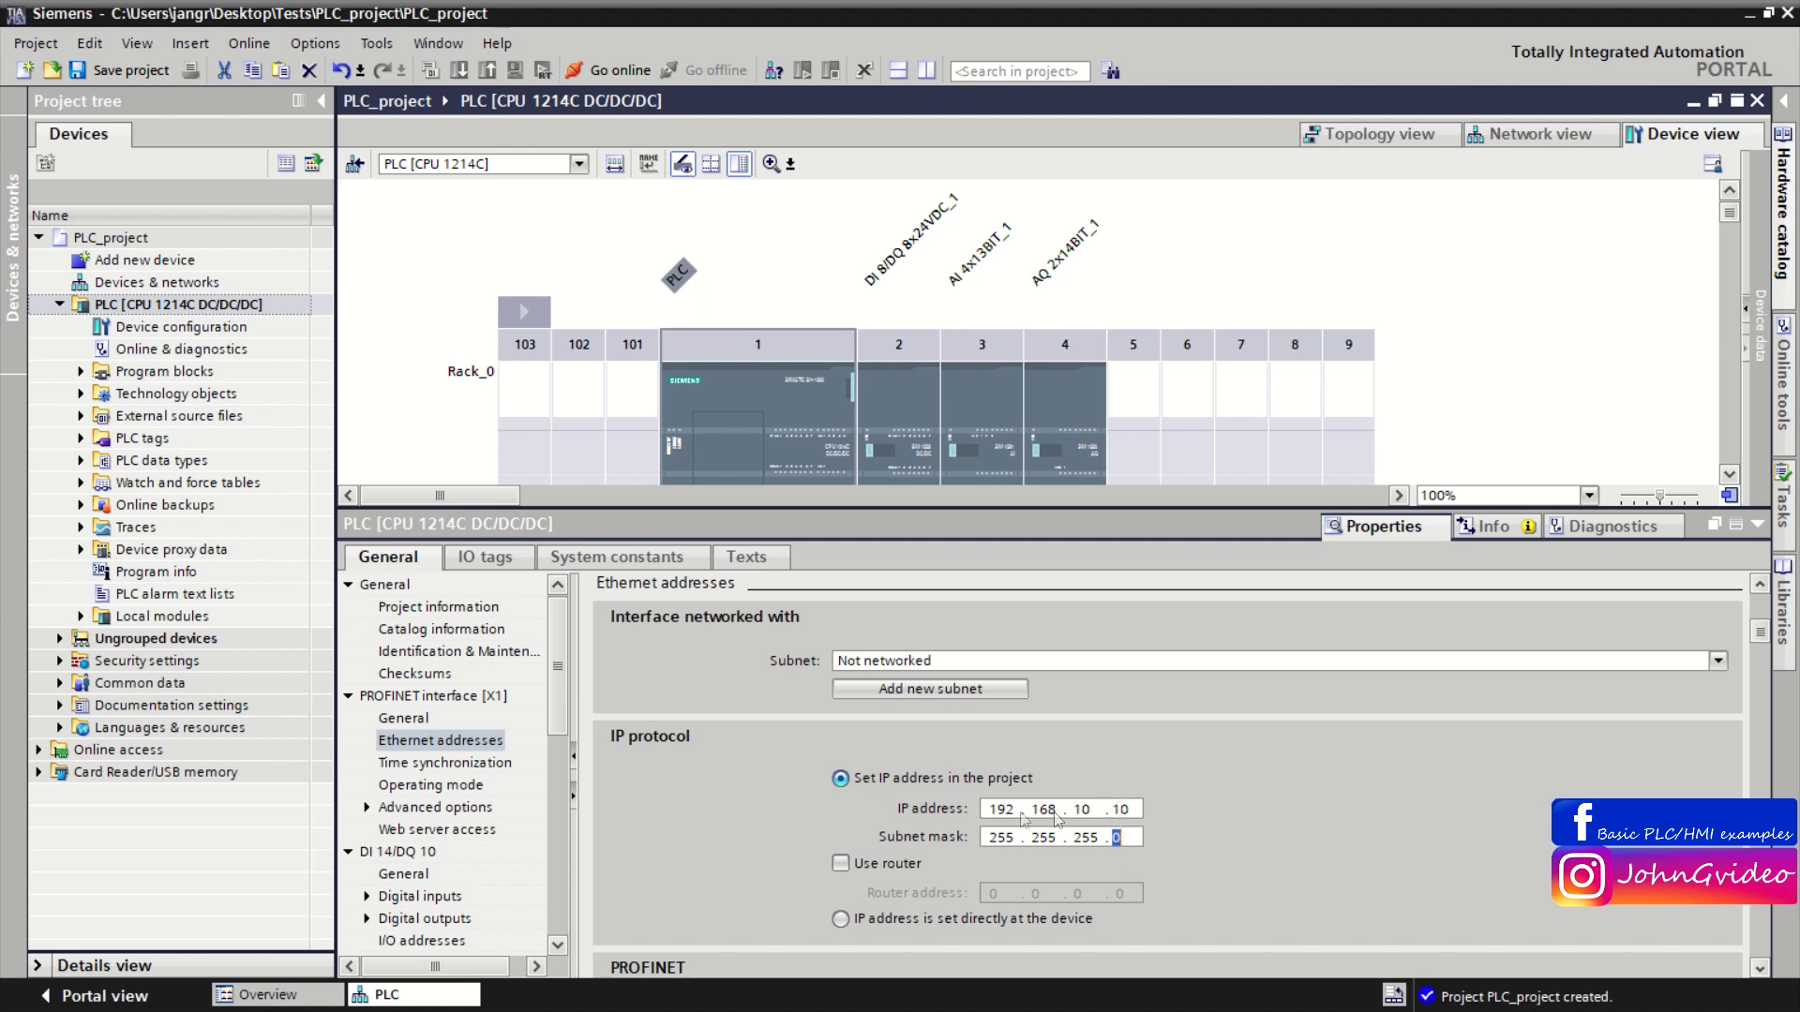
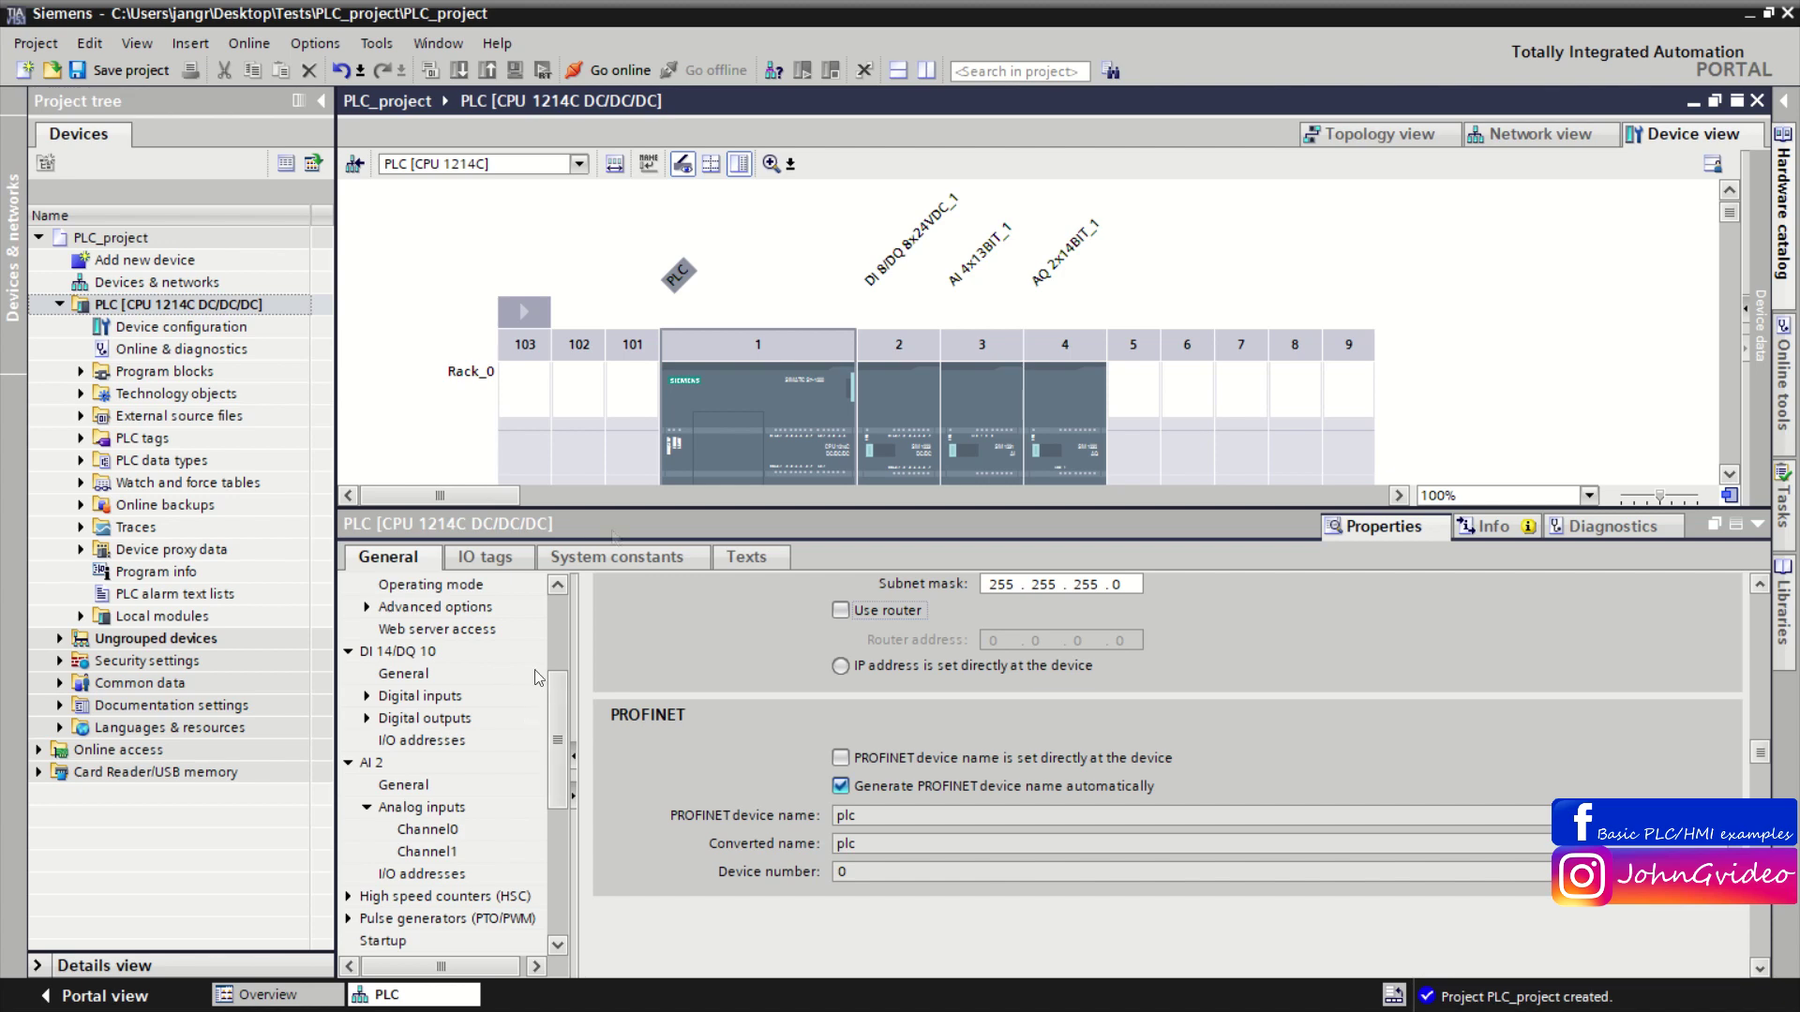
Enlarge the CPU's properties area and look through the DI 14/DQ 10 settings, from the digital input channels to the I/O addresses.
{"action": "left_click_drag", "start_coordinate": [750, 507], "coordinate": [750, 406]}
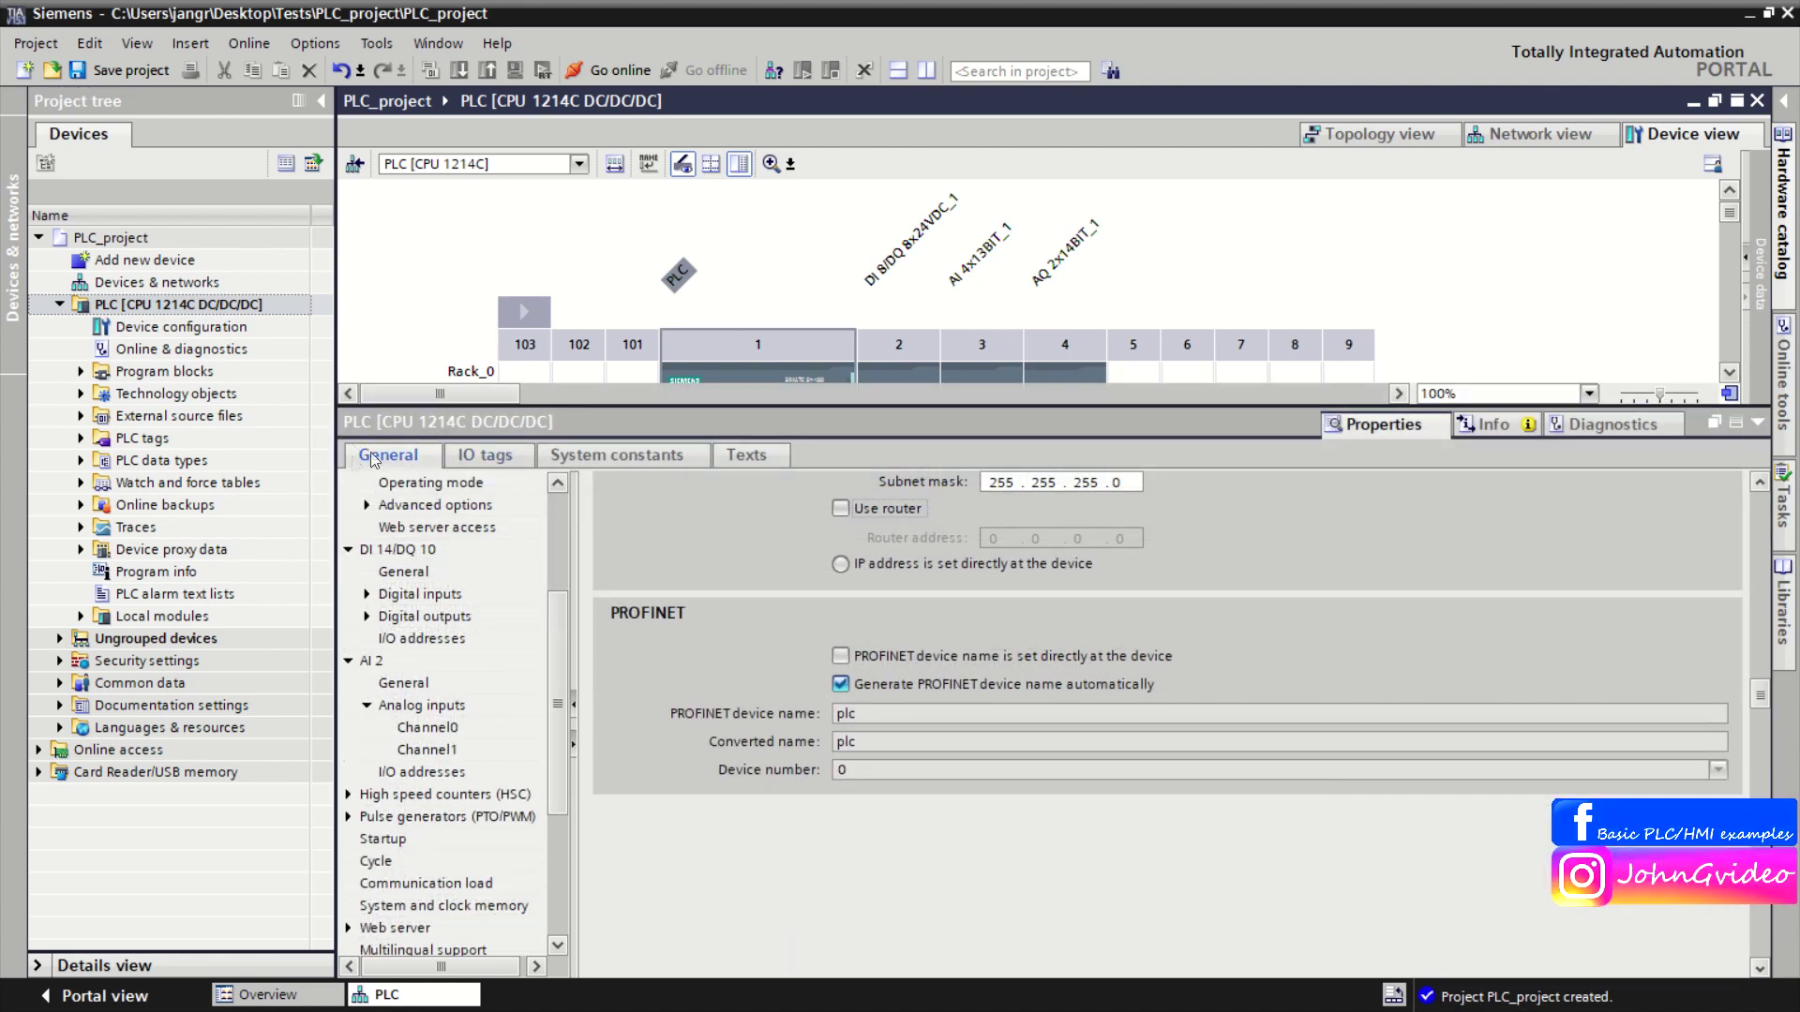
{"action": "left_click", "coordinate": [392, 553]}
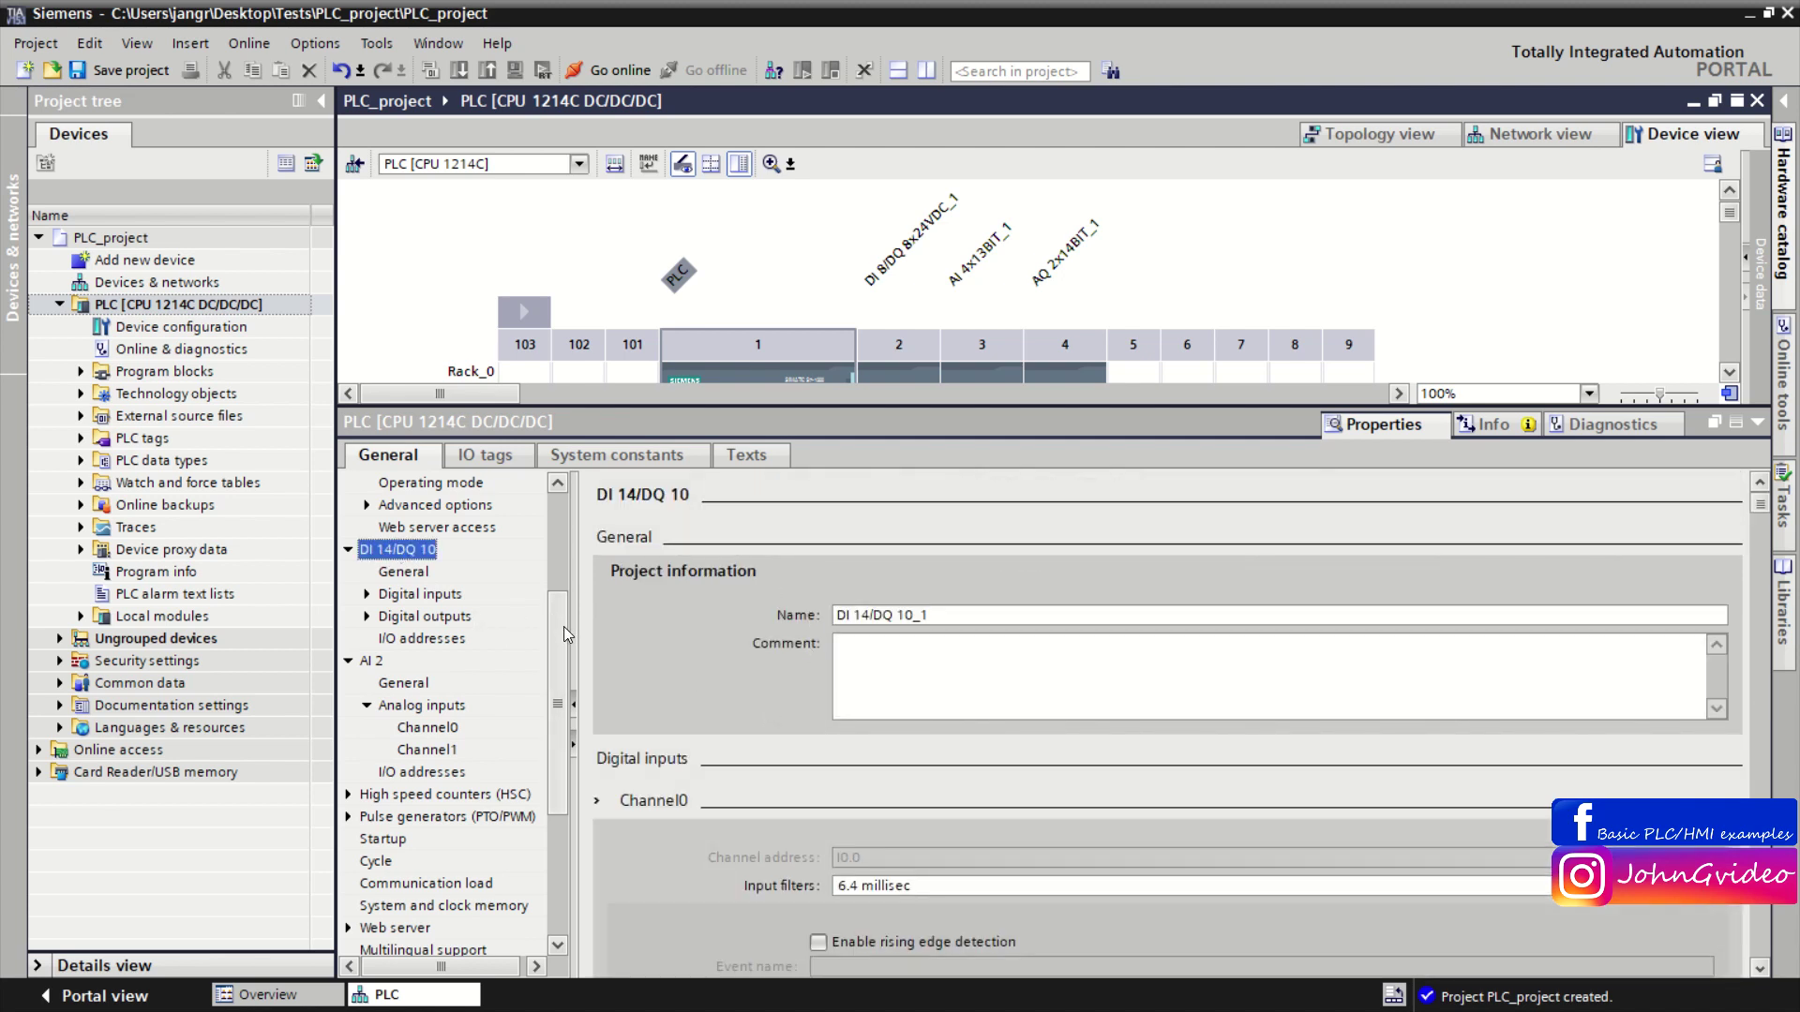
{"action": "scroll", "coordinate": [564, 626], "scroll_direction": "down", "scroll_amount": 1}
{"action": "scroll", "coordinate": [1759, 509], "scroll_direction": "down", "scroll_amount": 10}
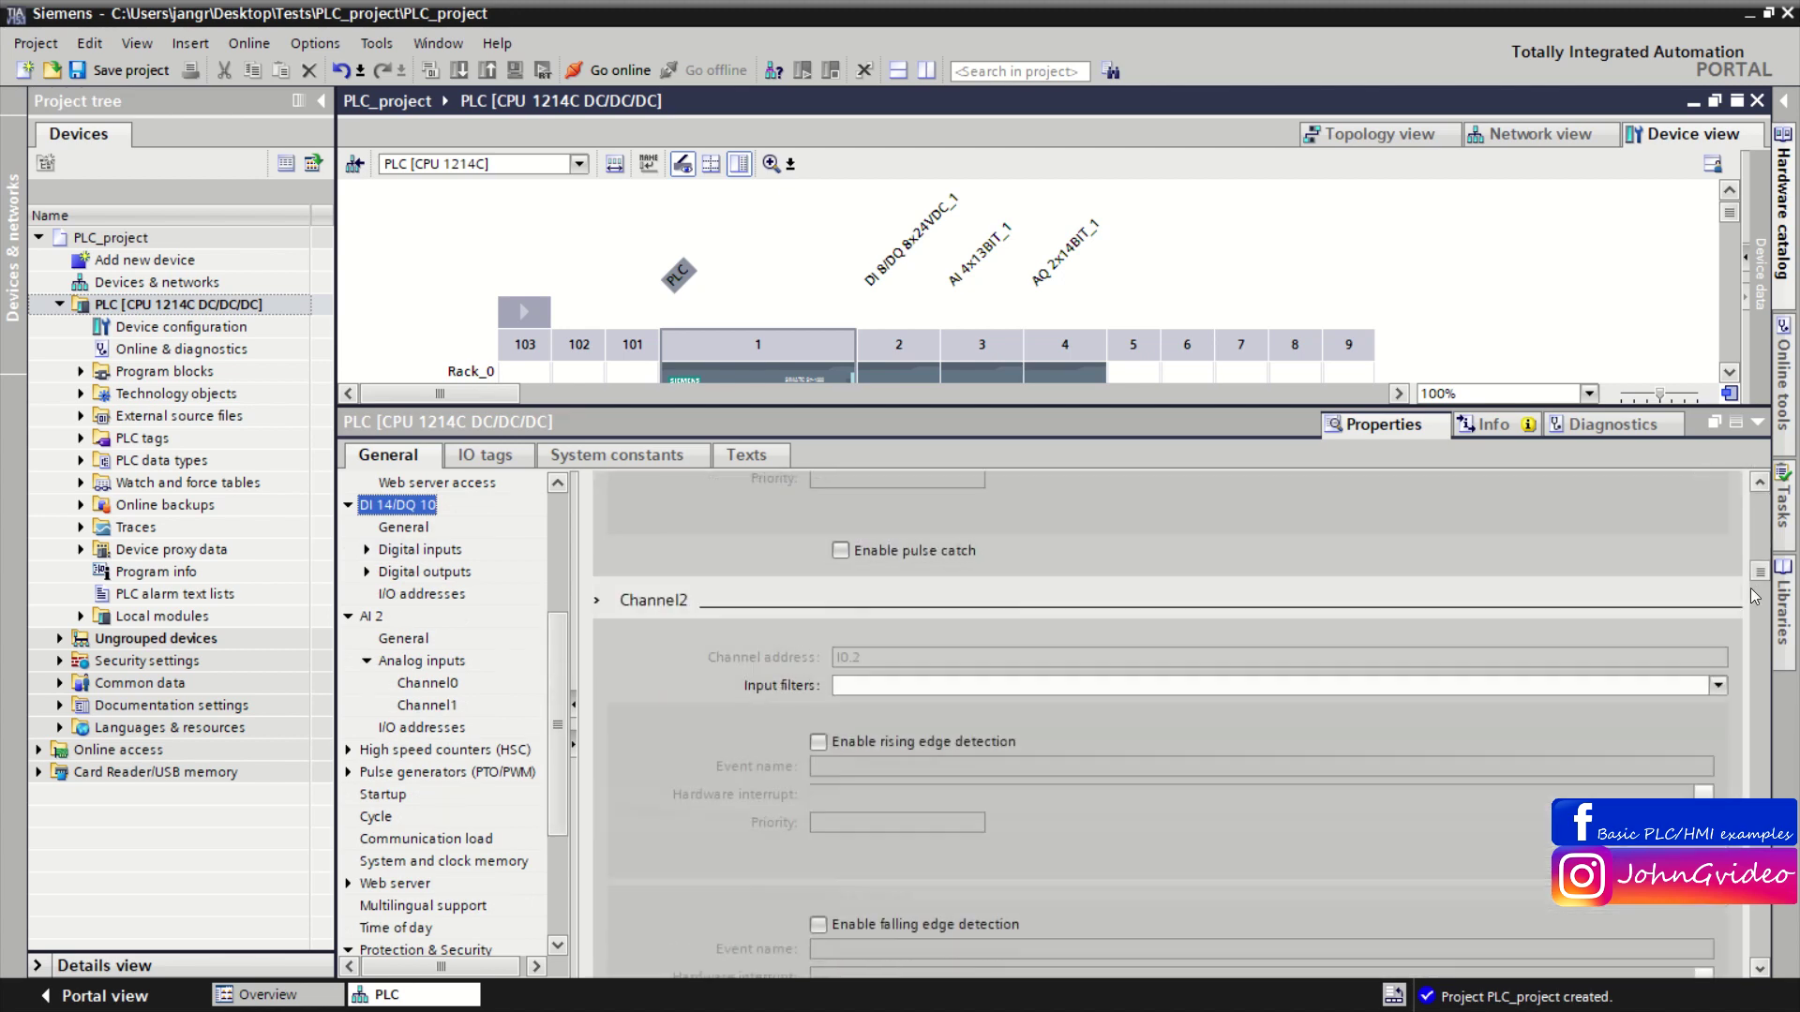
{"action": "scroll", "coordinate": [1168, 721], "scroll_direction": "down", "scroll_amount": 10}
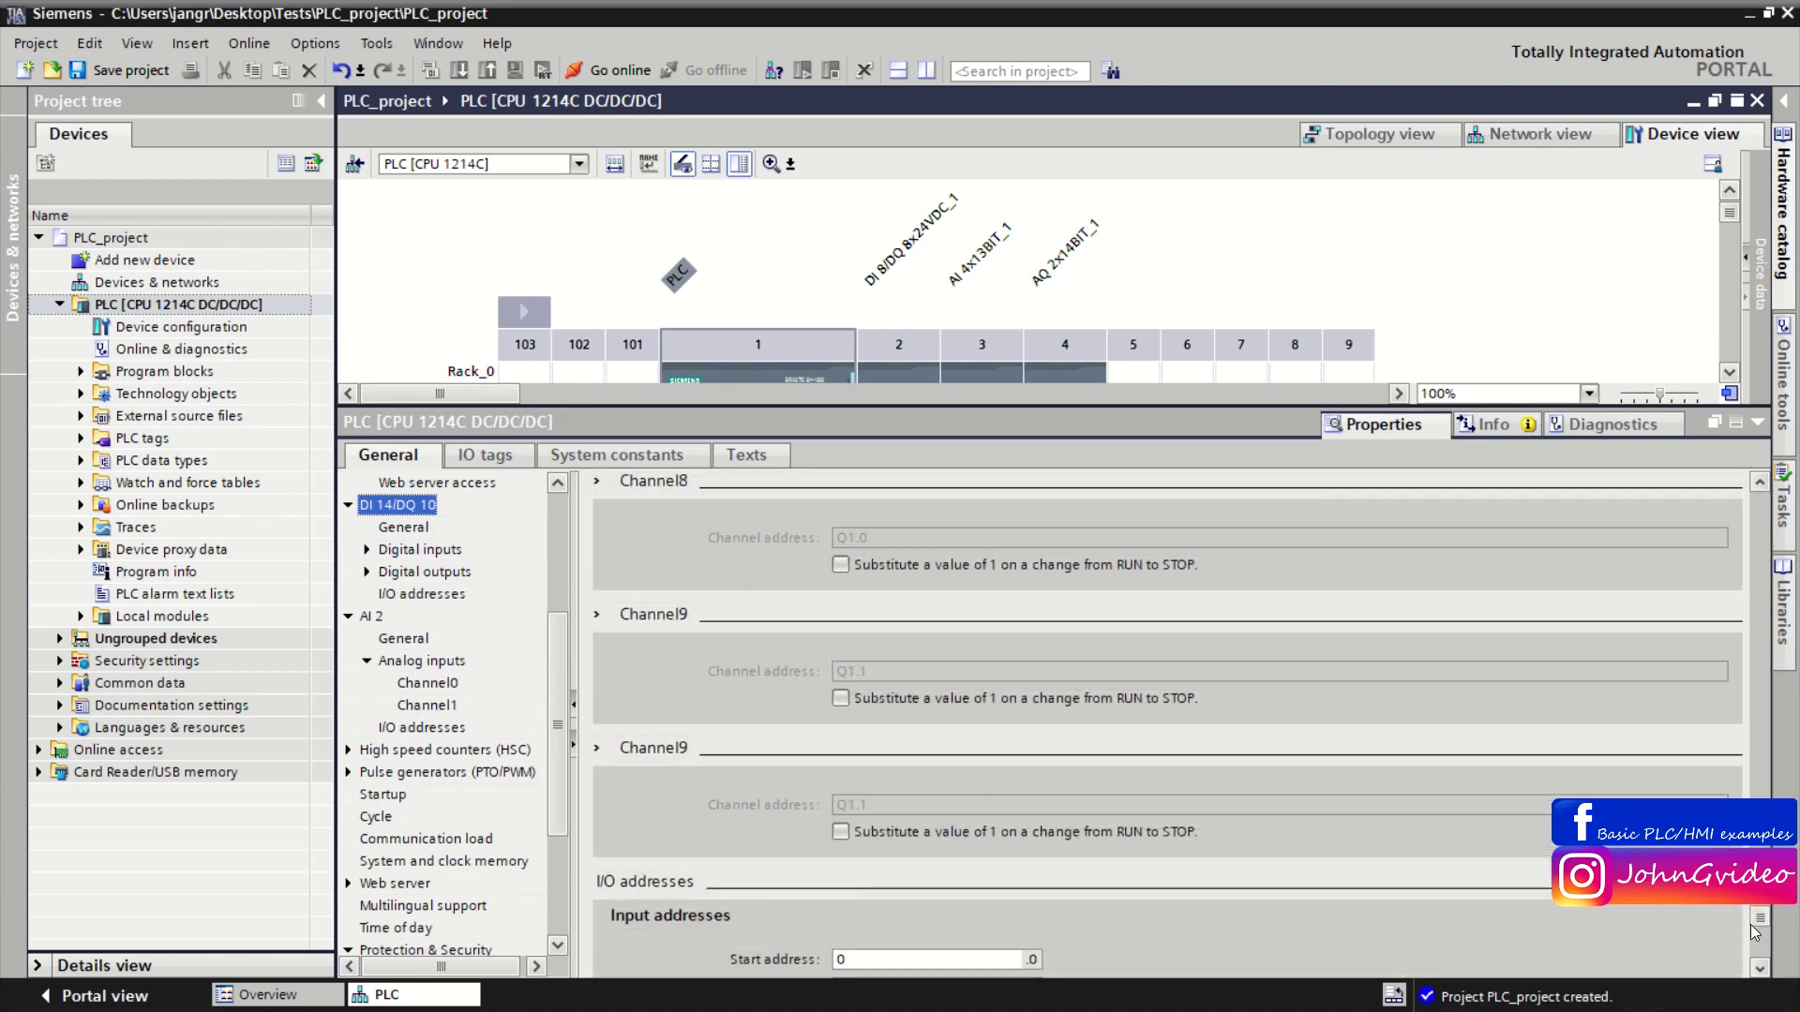
{"action": "scroll", "coordinate": [1749, 497], "scroll_direction": "up", "scroll_amount": 15}
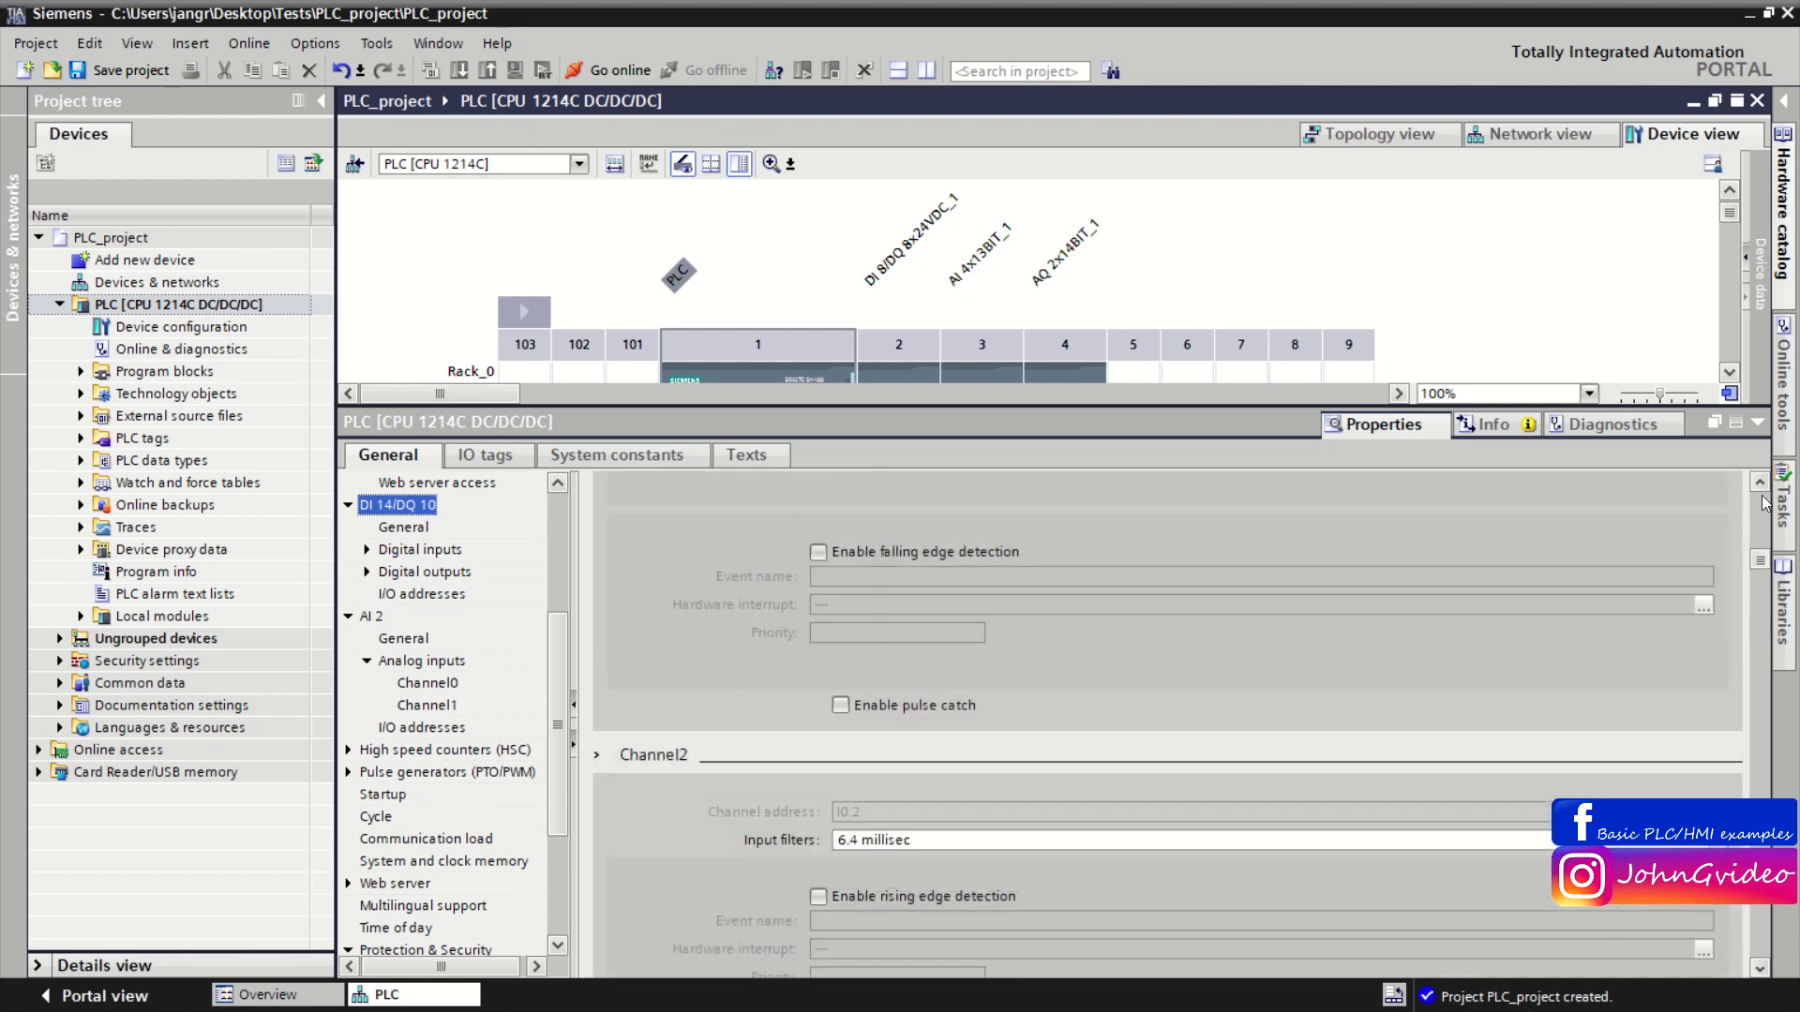
Expand the channel lists of the CPU's Digital inputs and Digital outputs and look through them.
{"action": "left_click", "coordinate": [366, 550]}
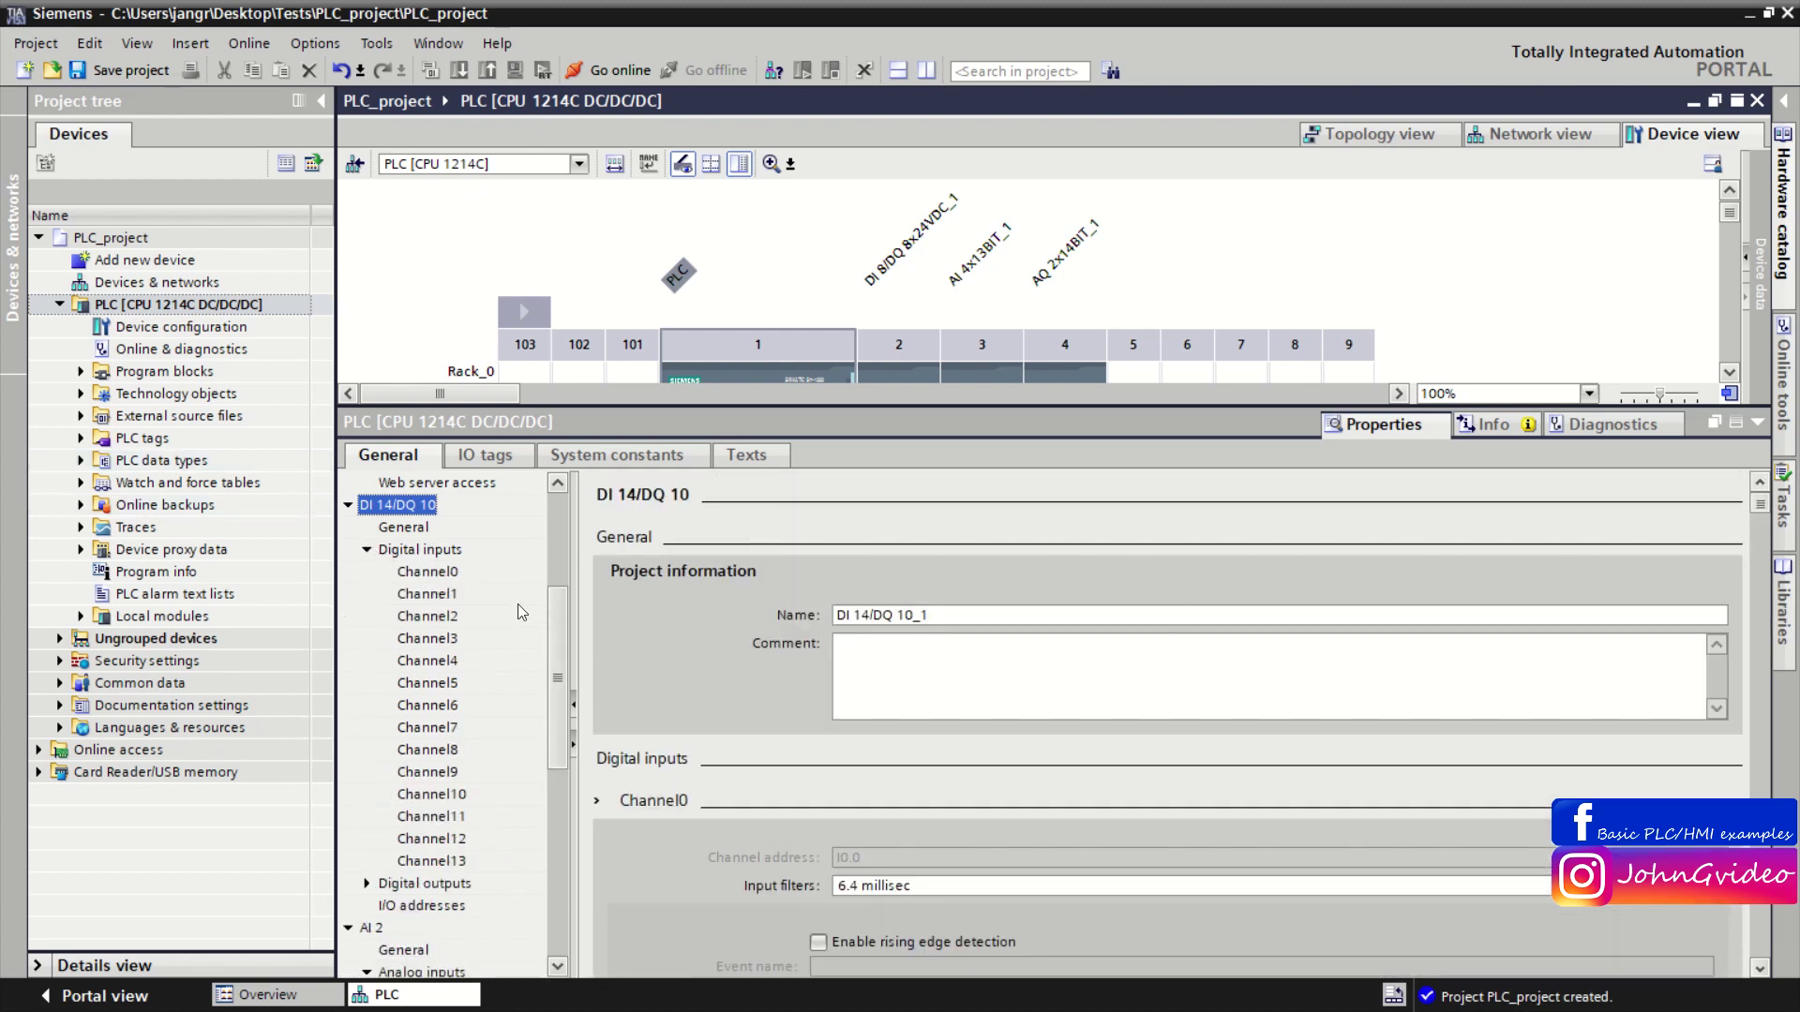
{"action": "left_click_drag", "start_coordinate": [903, 407], "coordinate": [881, 546]}
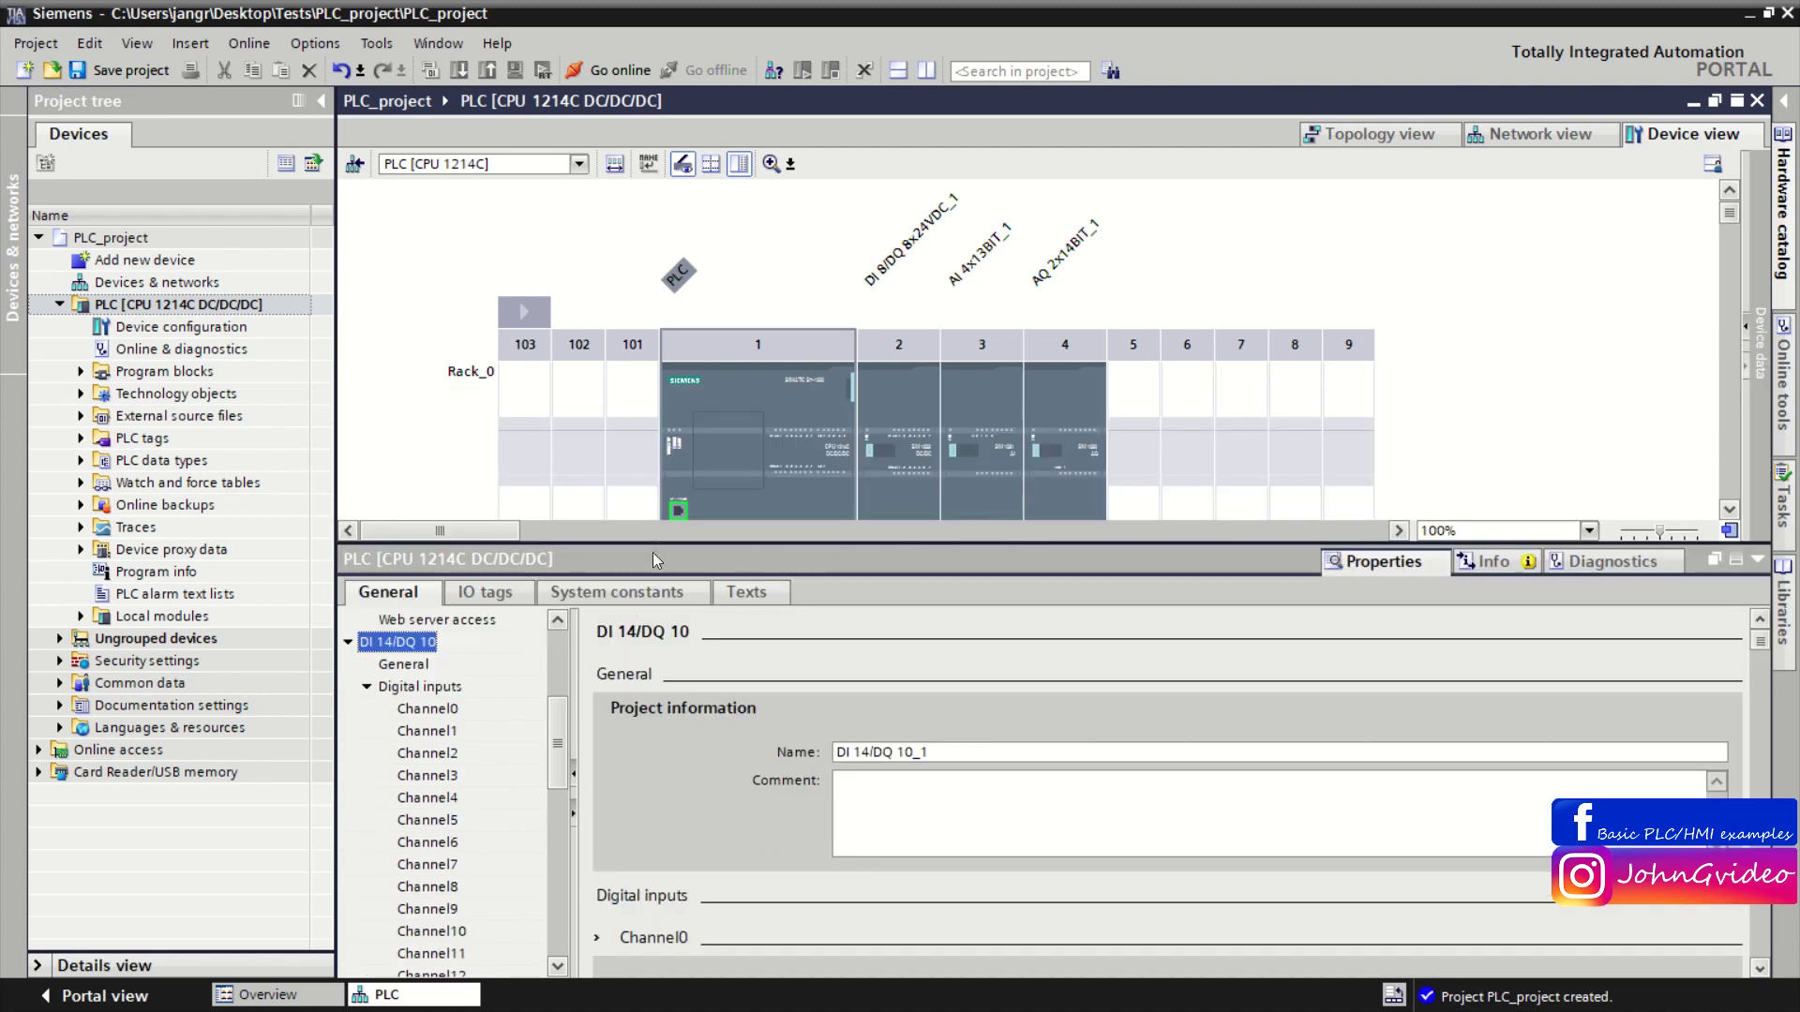
{"action": "left_click_drag", "start_coordinate": [658, 547], "coordinate": [663, 410]}
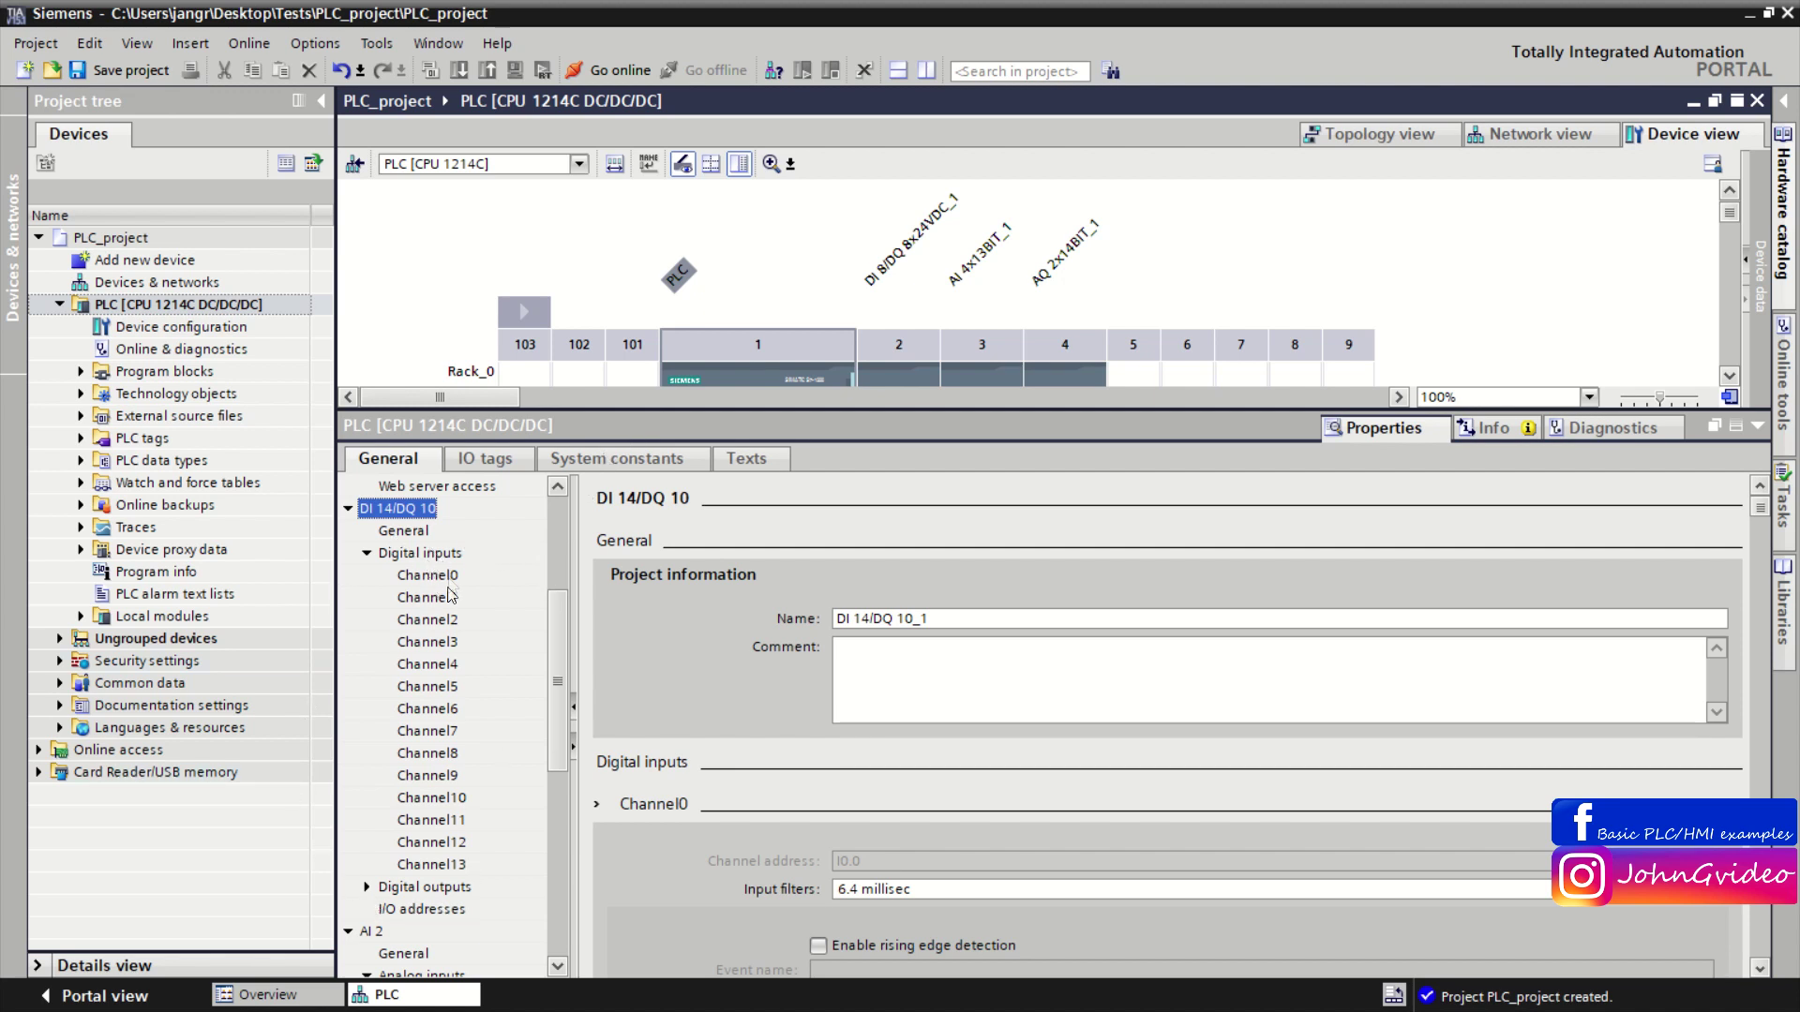
{"action": "left_click", "coordinate": [367, 887]}
{"action": "left_click_drag", "start_coordinate": [557, 702], "coordinate": [560, 741]}
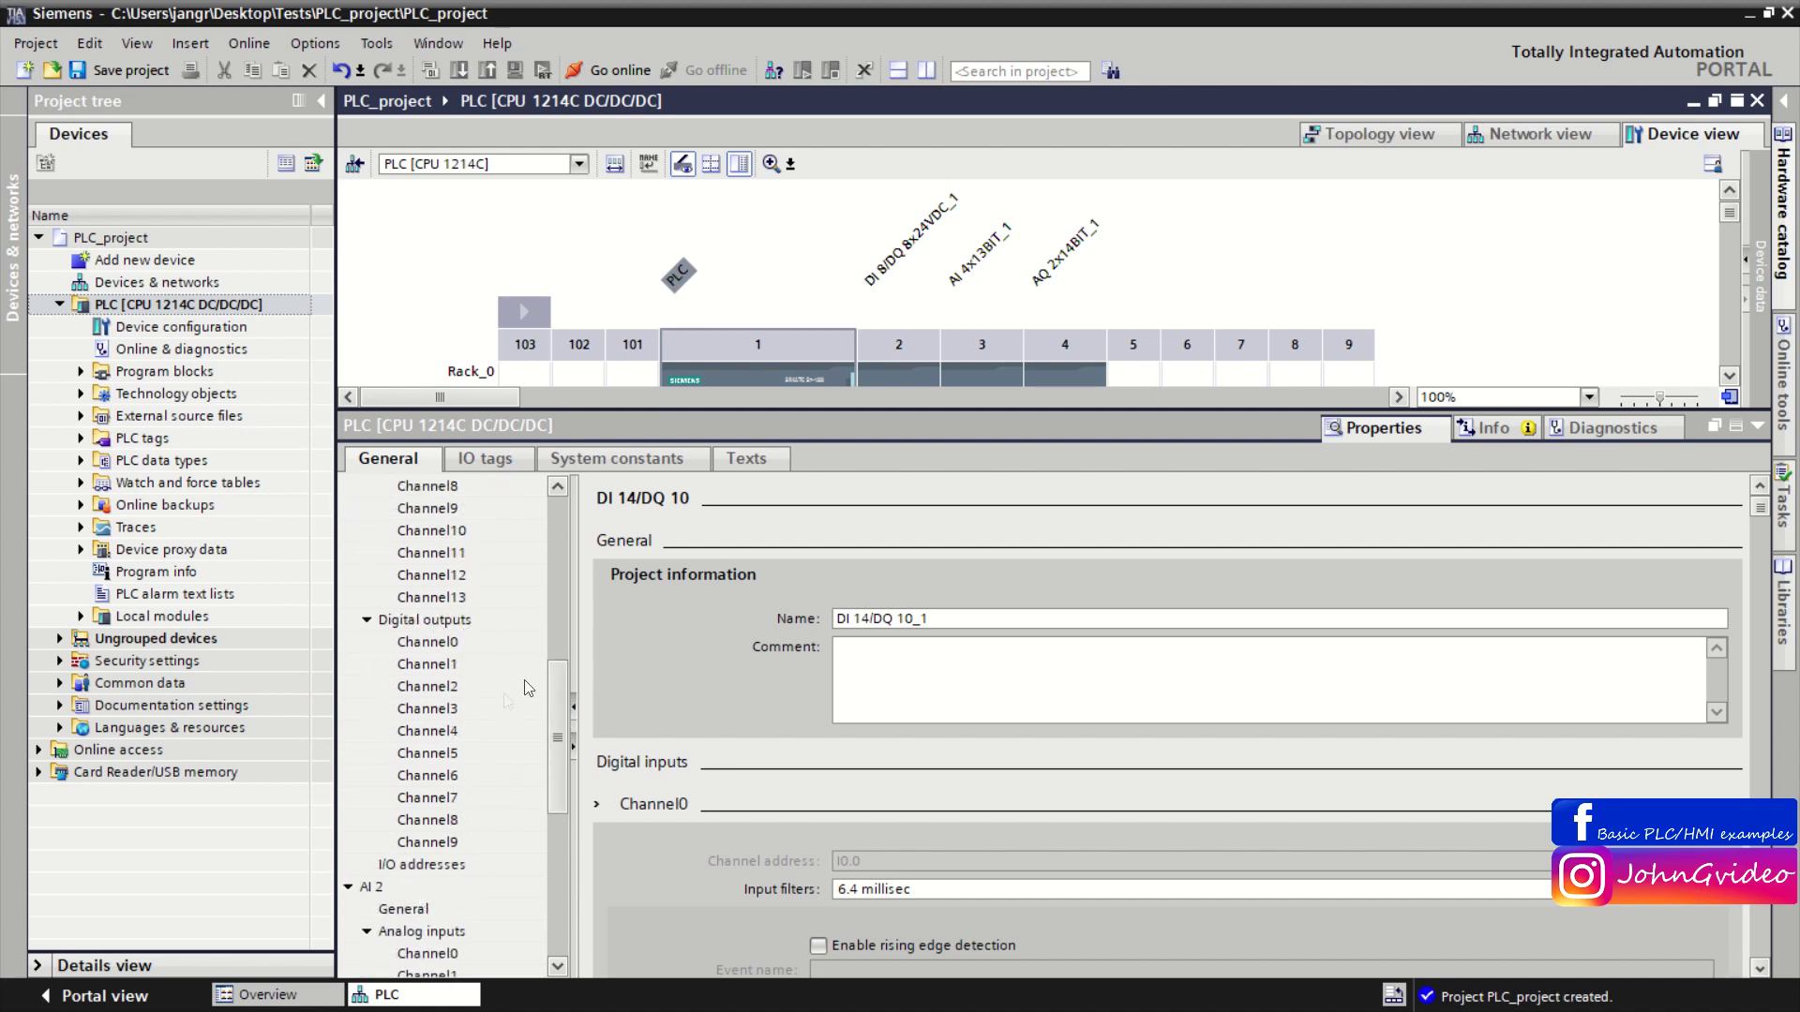
{"action": "scroll", "coordinate": [563, 739], "scroll_direction": "up", "scroll_amount": 4}
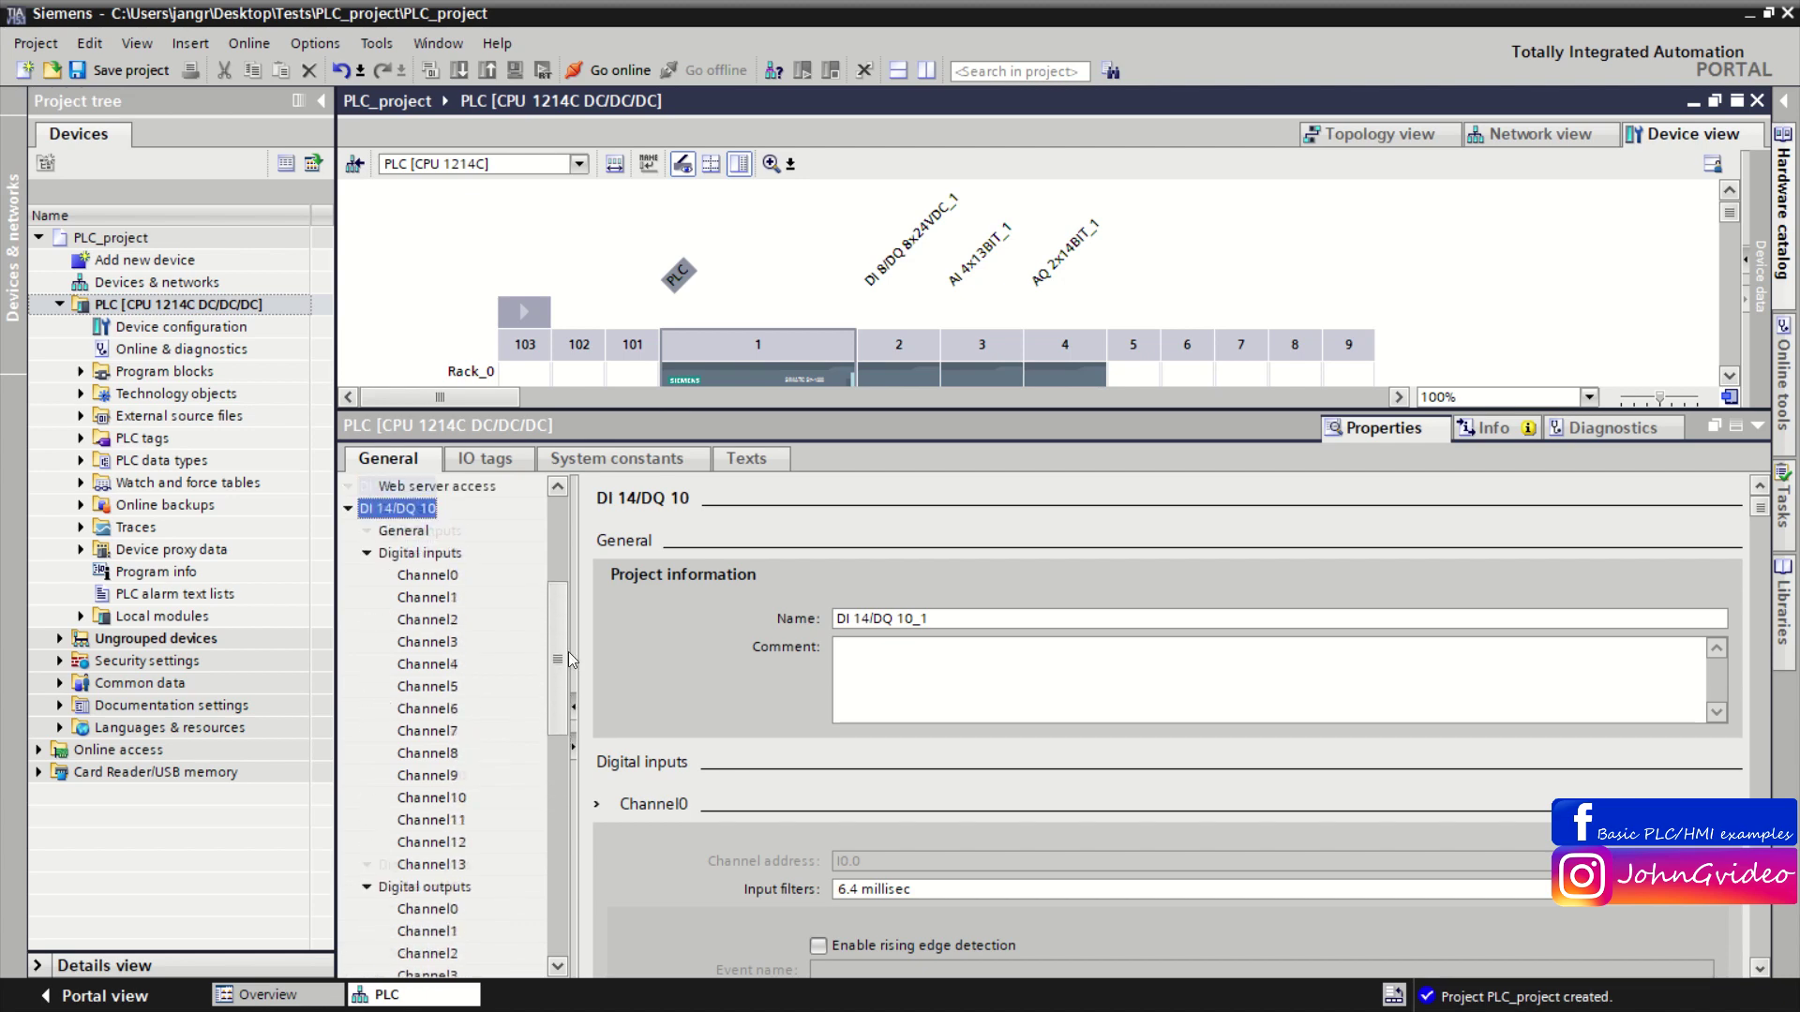
Review the input filter and edge detection settings of digital inputs Channel0 to Channel2, and collapse the channel lists.
{"action": "left_click", "coordinate": [420, 553]}
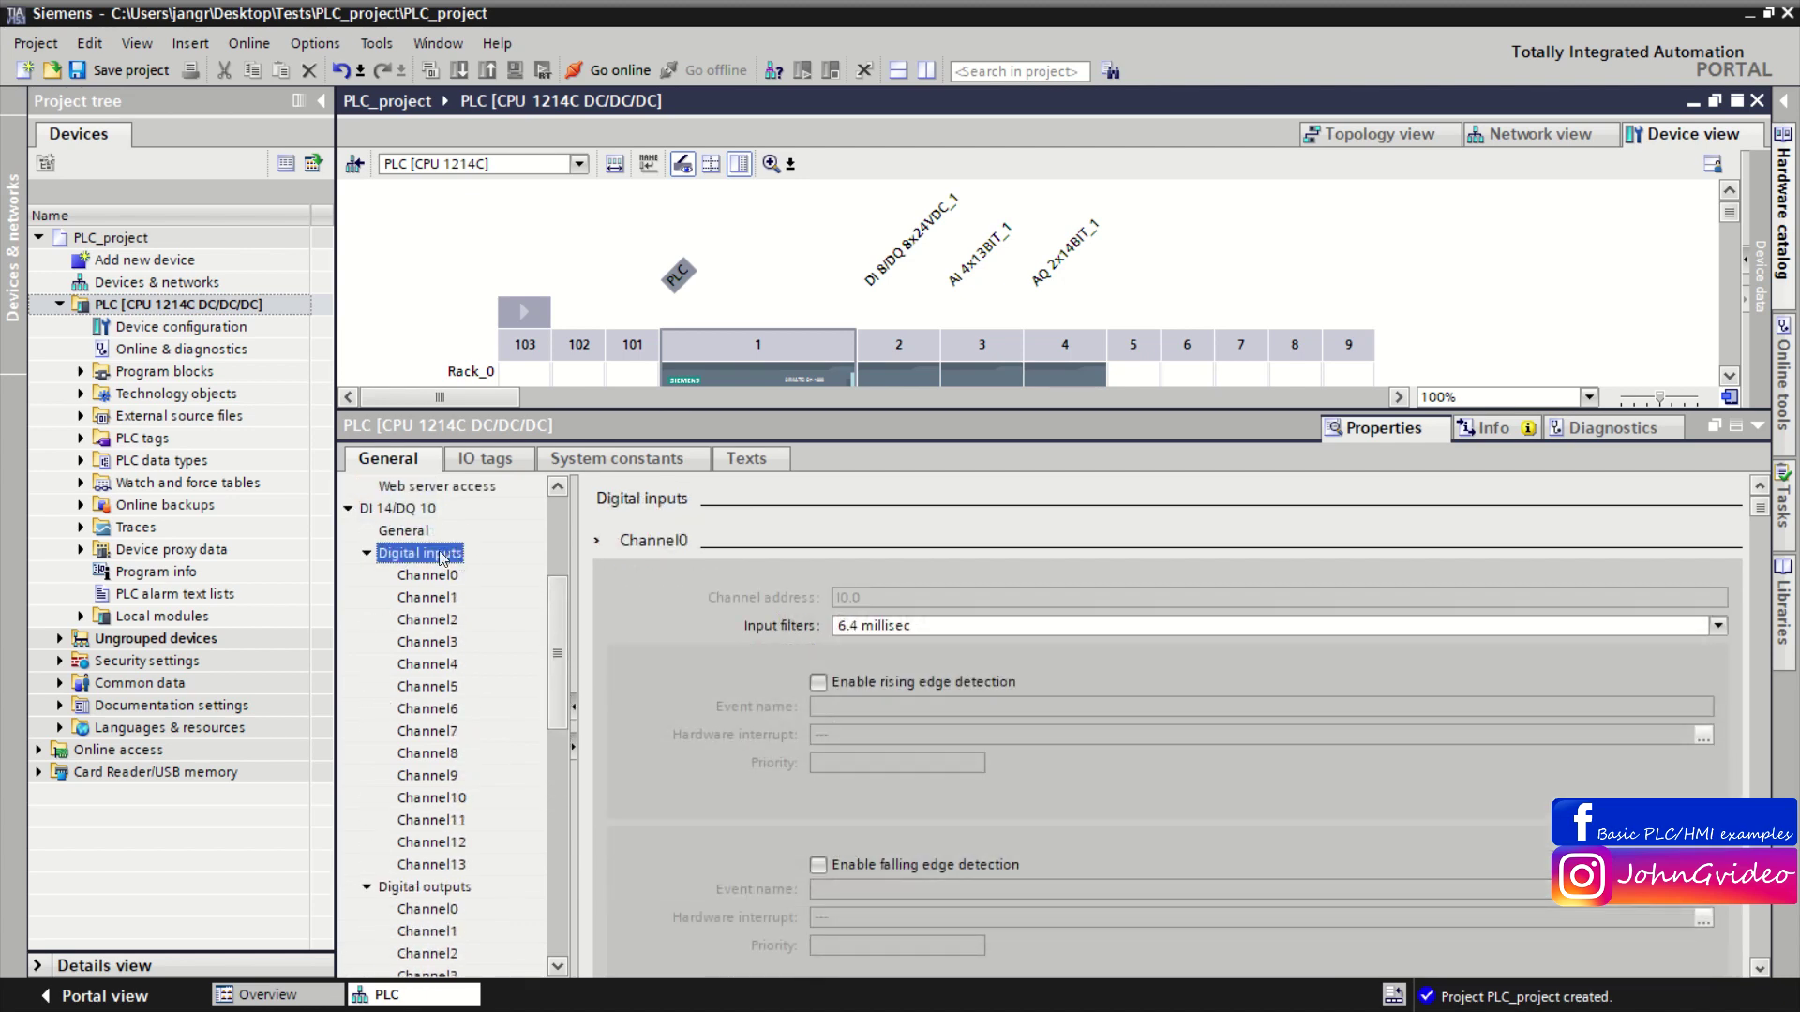
{"action": "left_click_drag", "start_coordinate": [1761, 511], "coordinate": [1758, 620]}
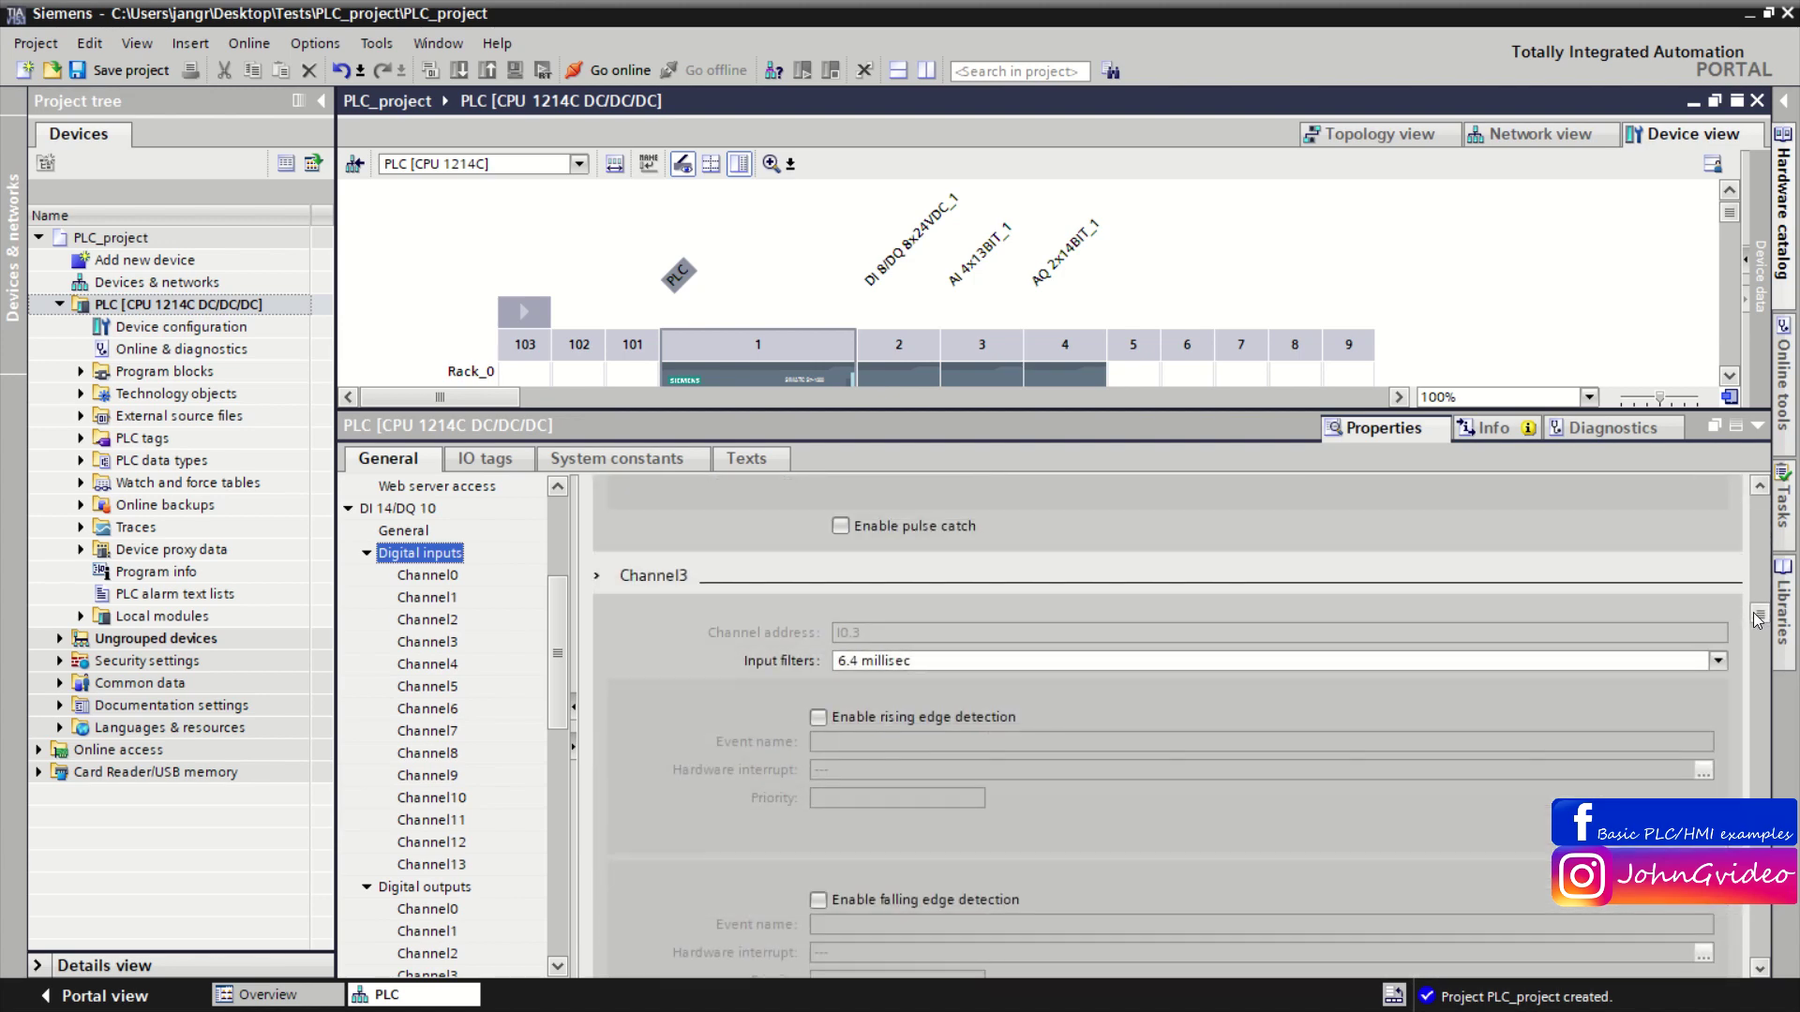
{"action": "left_click", "coordinate": [433, 575]}
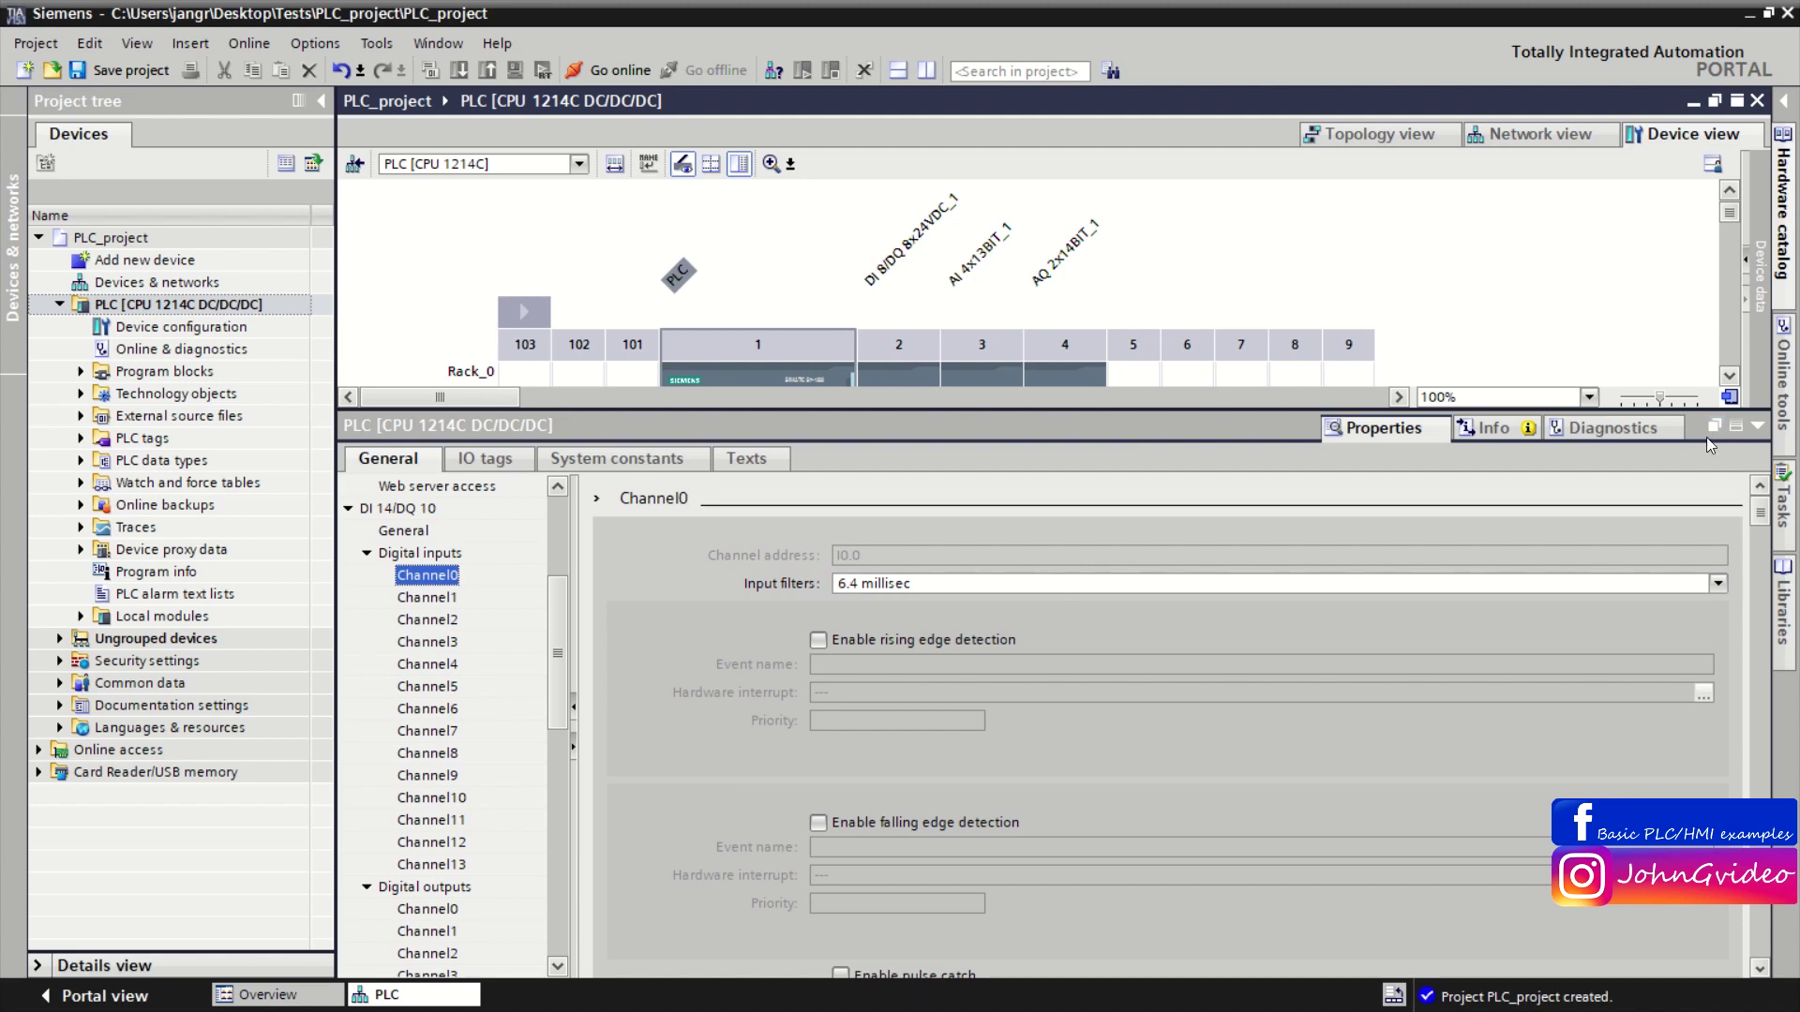
{"action": "left_click_drag", "start_coordinate": [1706, 439], "coordinate": [1702, 505]}
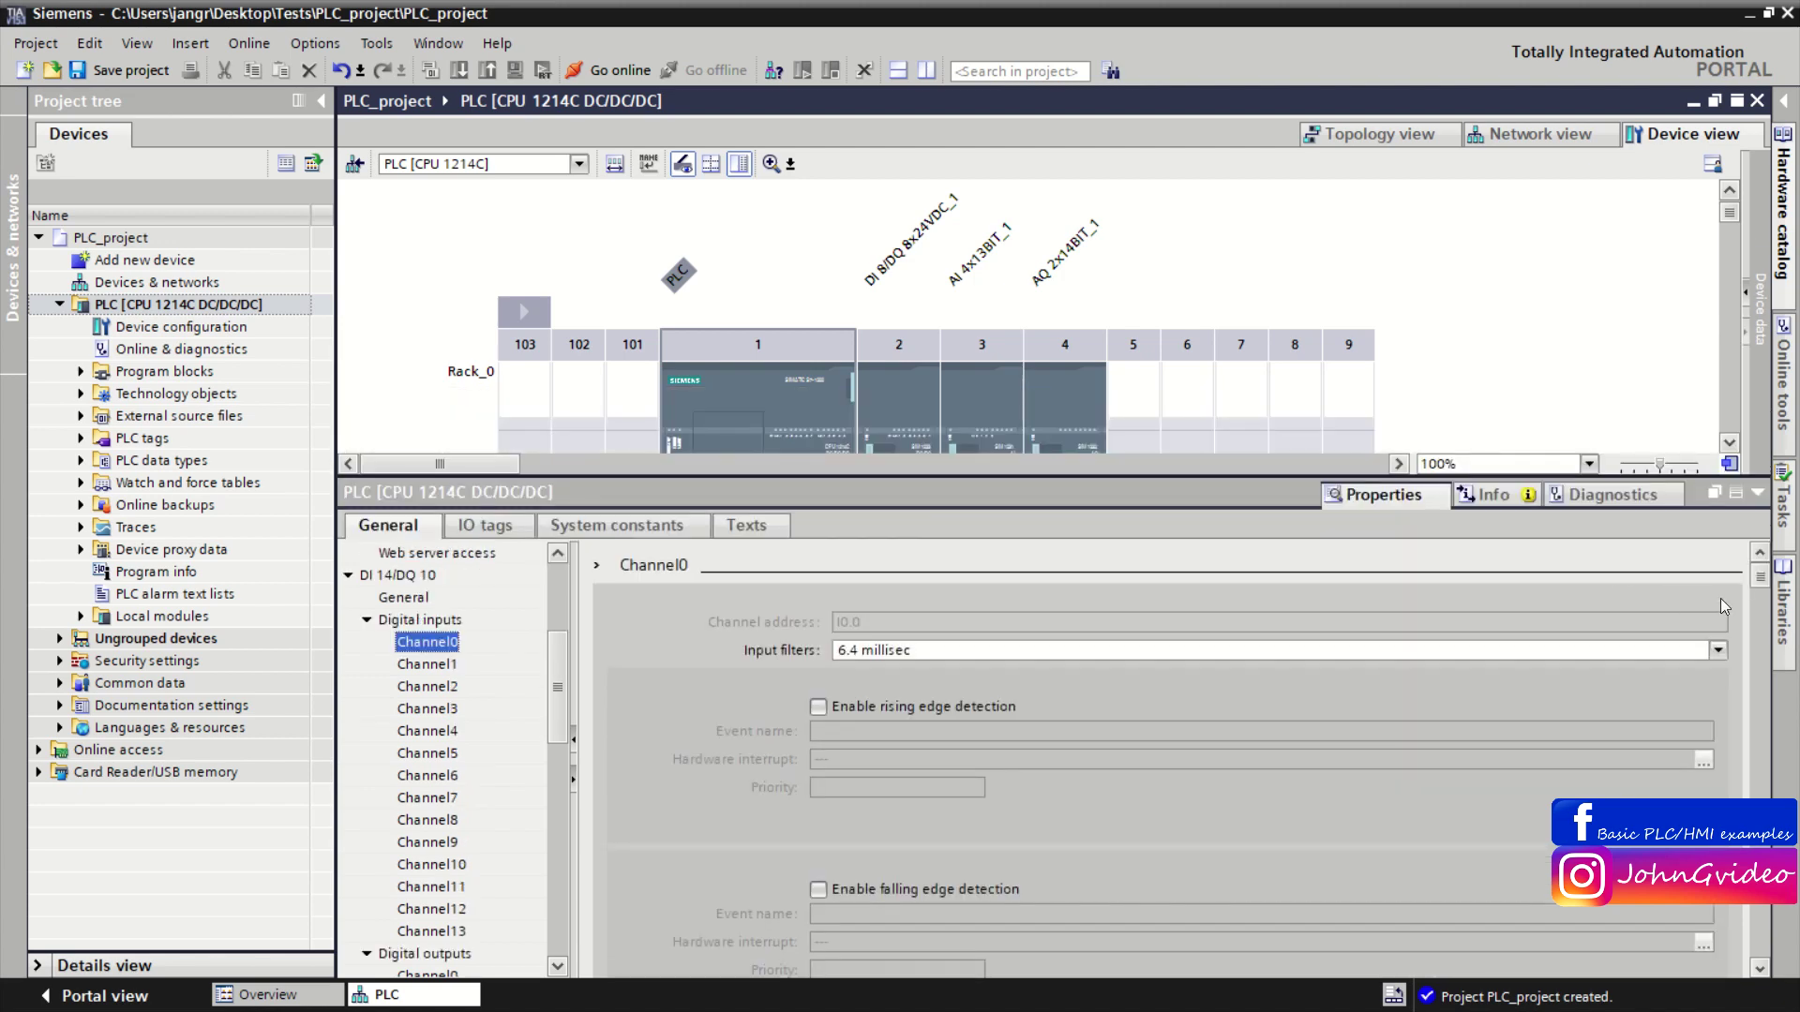
{"action": "mouse_move", "coordinate": [1759, 605]}
{"action": "left_mouse_down"}
{"action": "mouse_move", "coordinate": [1759, 670]}
{"action": "mouse_move", "coordinate": [1759, 600]}
{"action": "left_mouse_up"}
{"action": "left_click", "coordinate": [439, 639]}
{"action": "left_click", "coordinate": [440, 668]}
{"action": "left_click", "coordinate": [439, 689]}
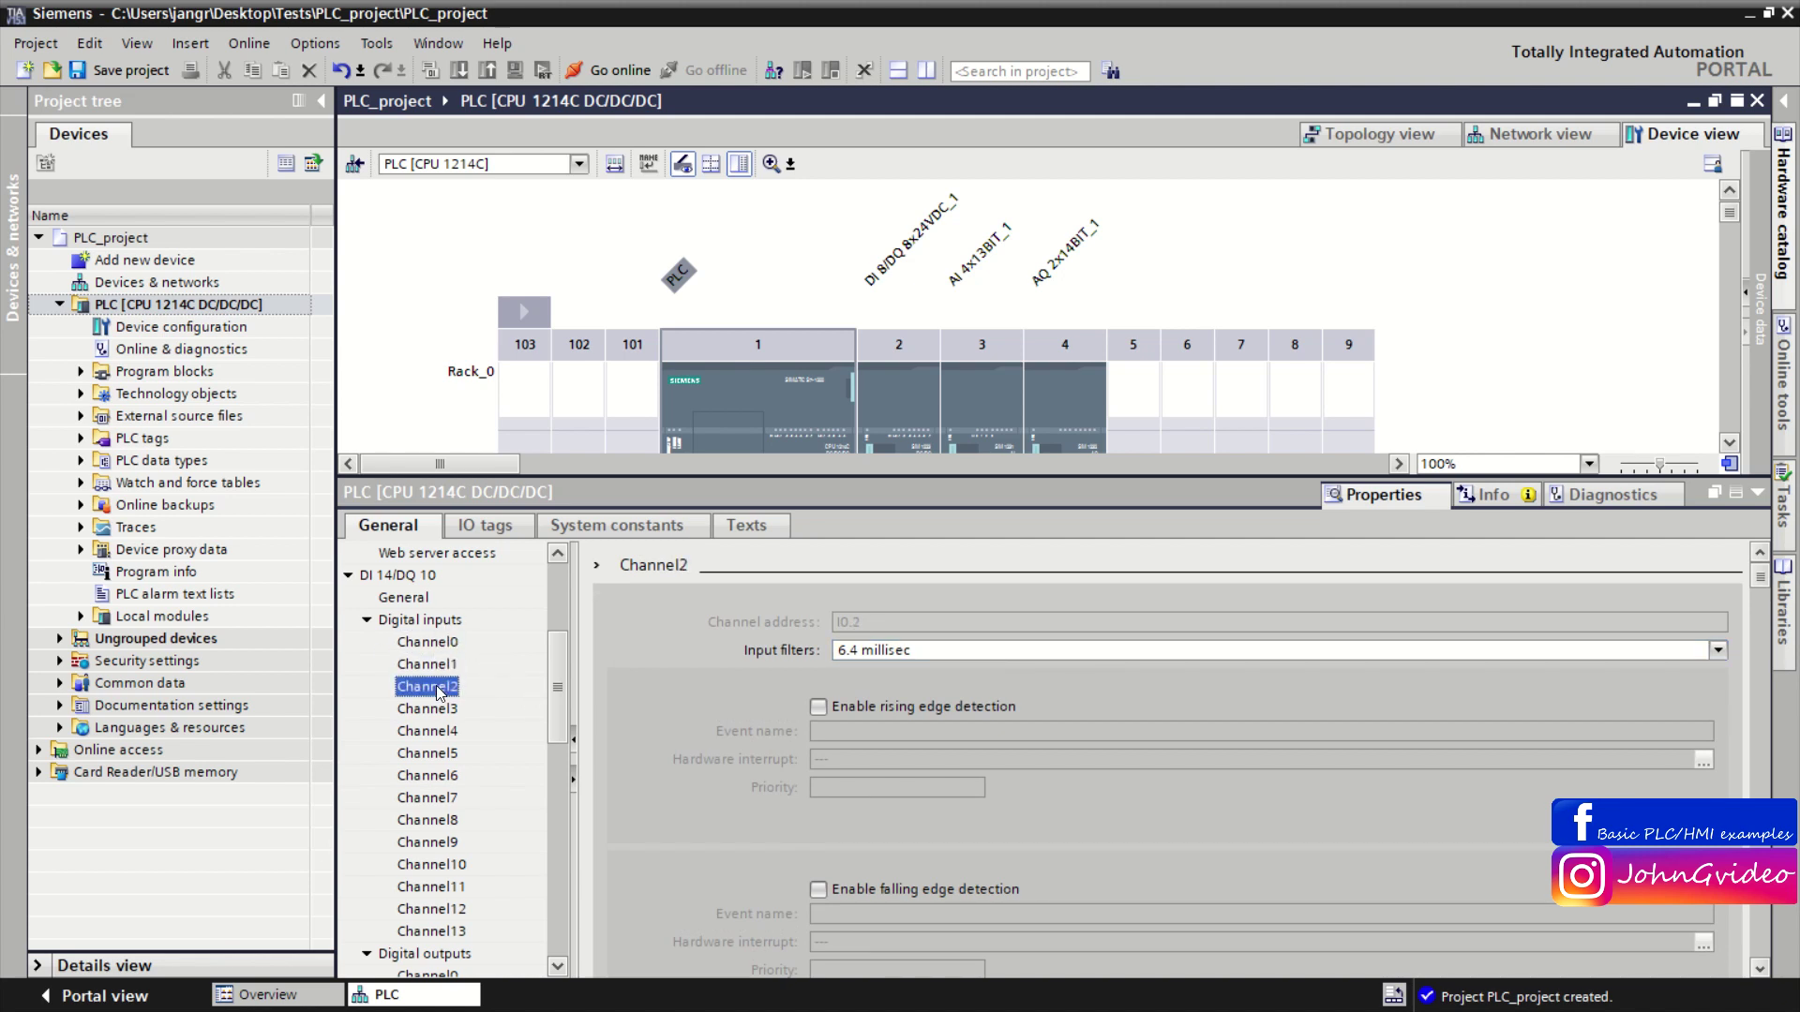
{"action": "left_click", "coordinate": [373, 621]}
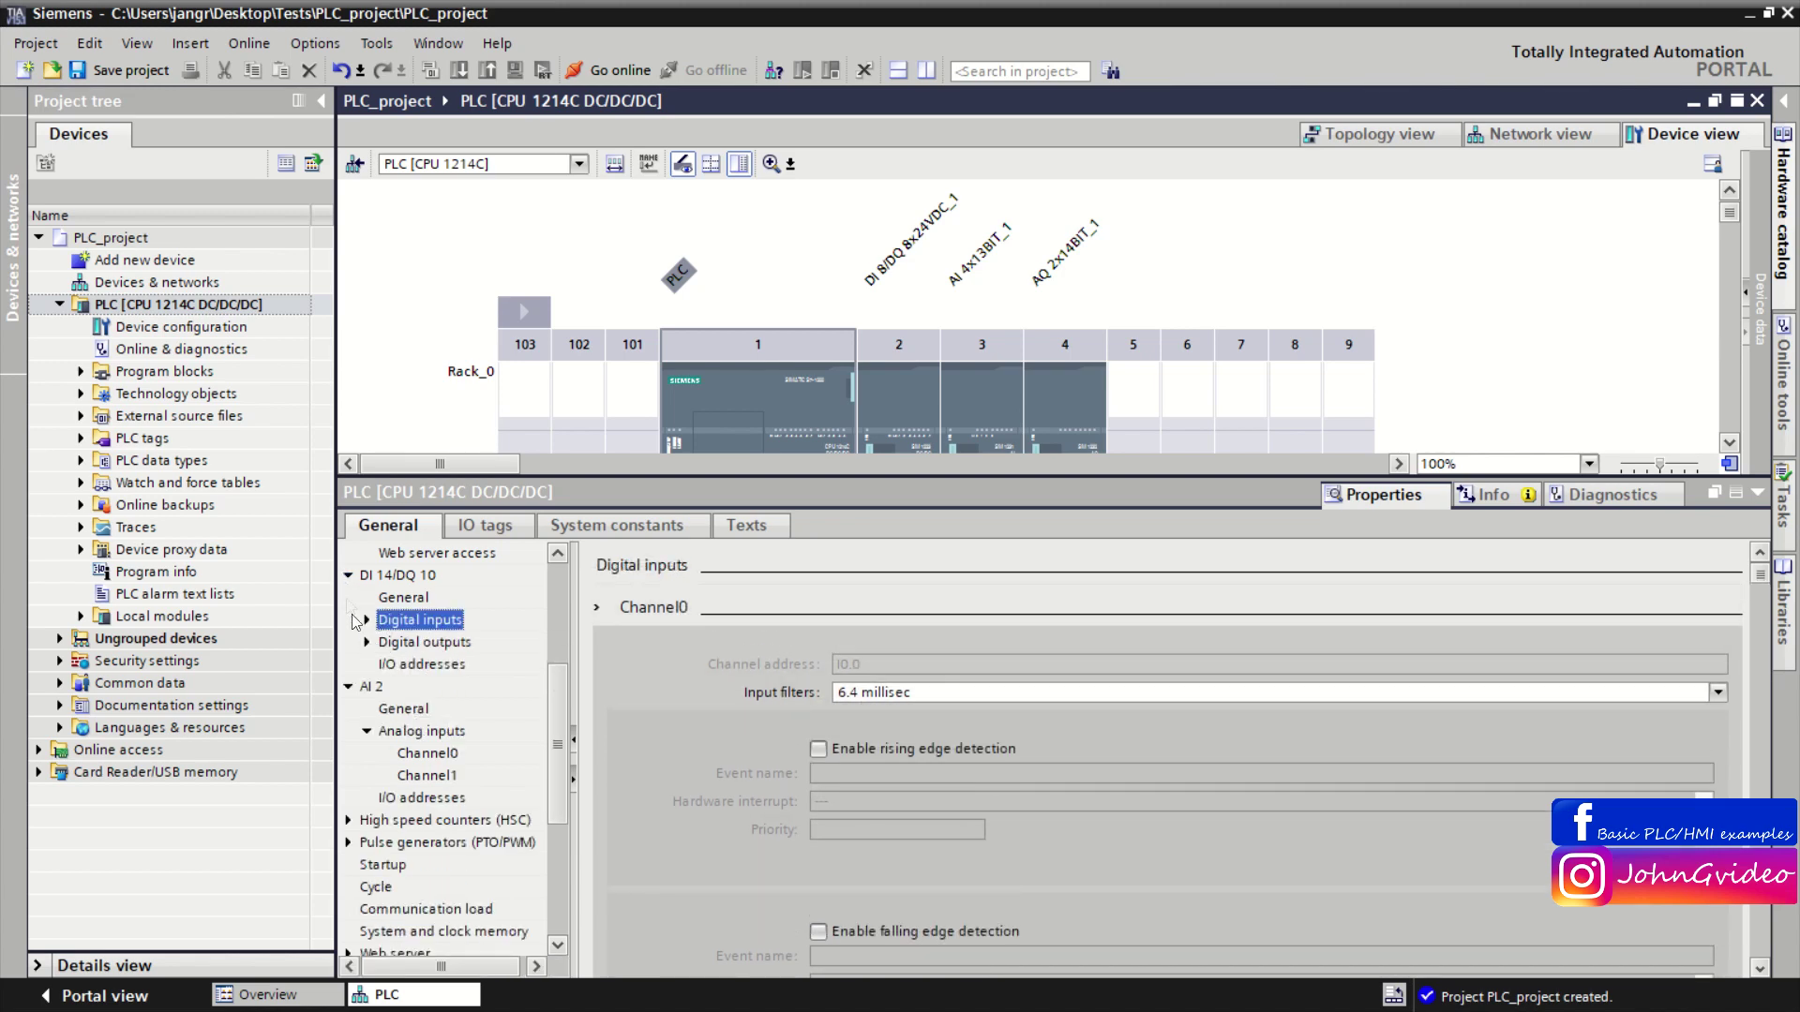
Hide the CPU's properties and the project tree, and show the device overview table beside the rack.
{"action": "left_click", "coordinate": [347, 578]}
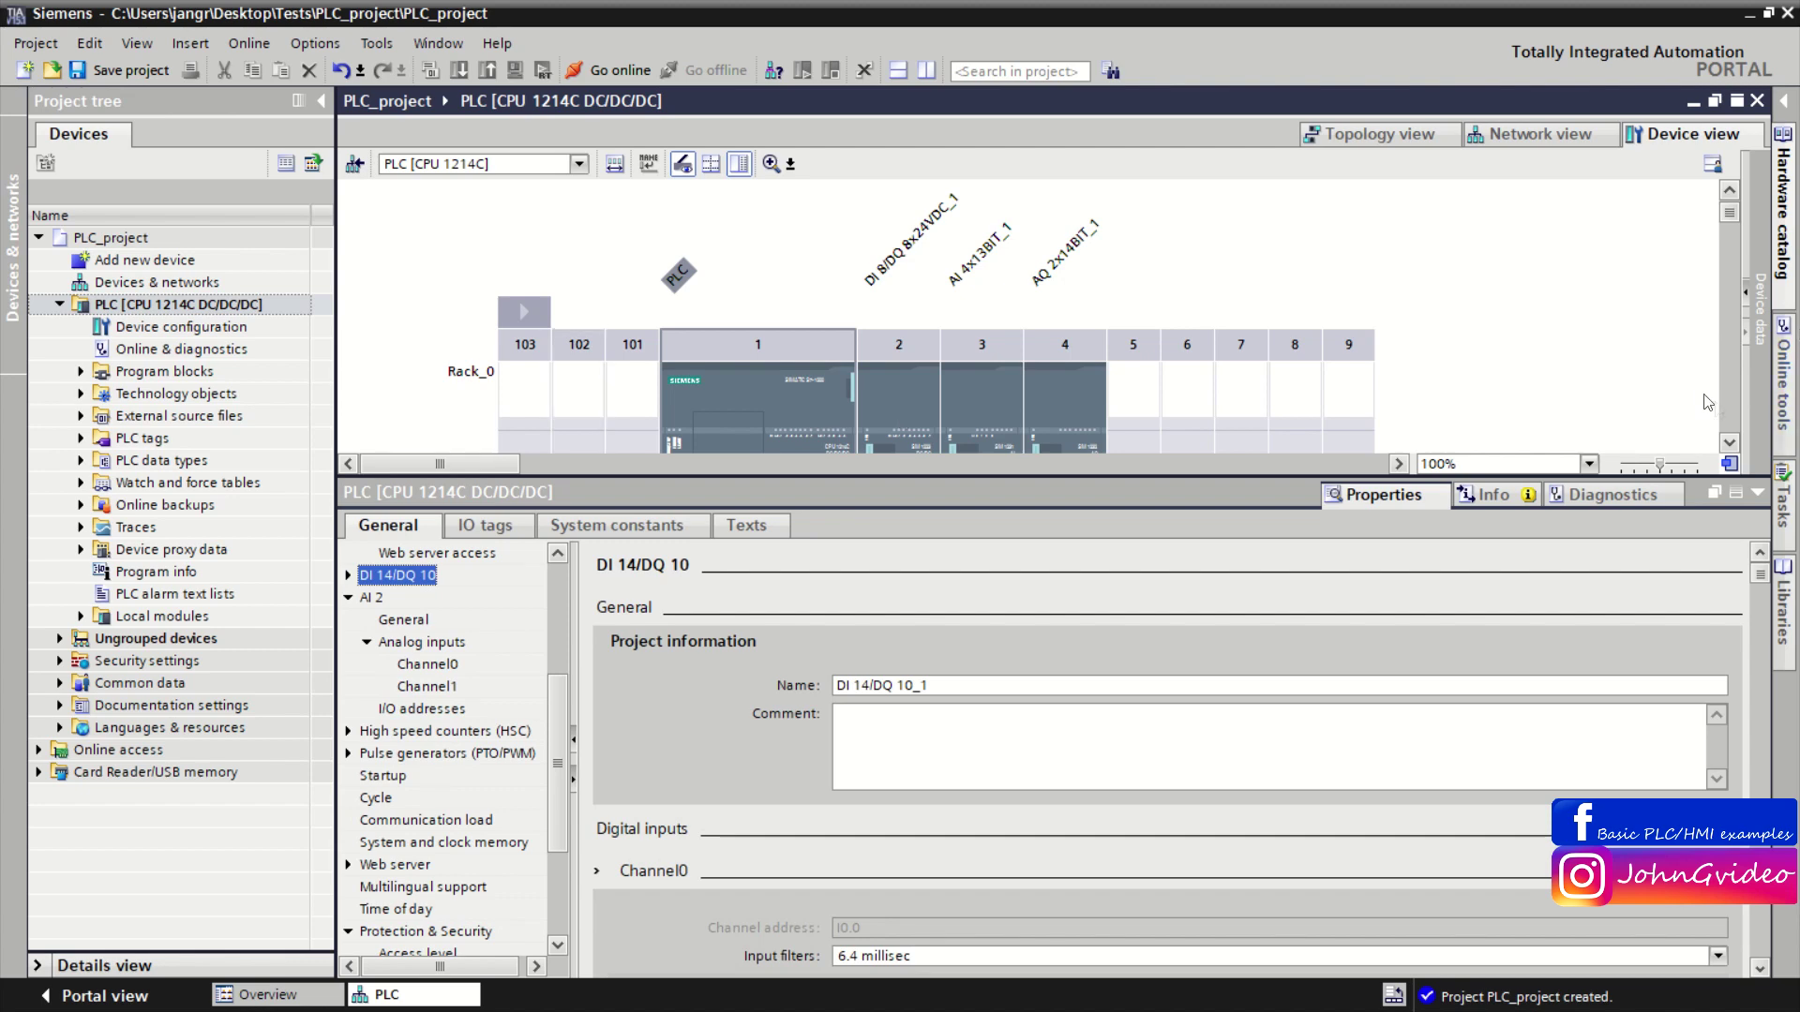
{"action": "left_click", "coordinate": [1766, 498]}
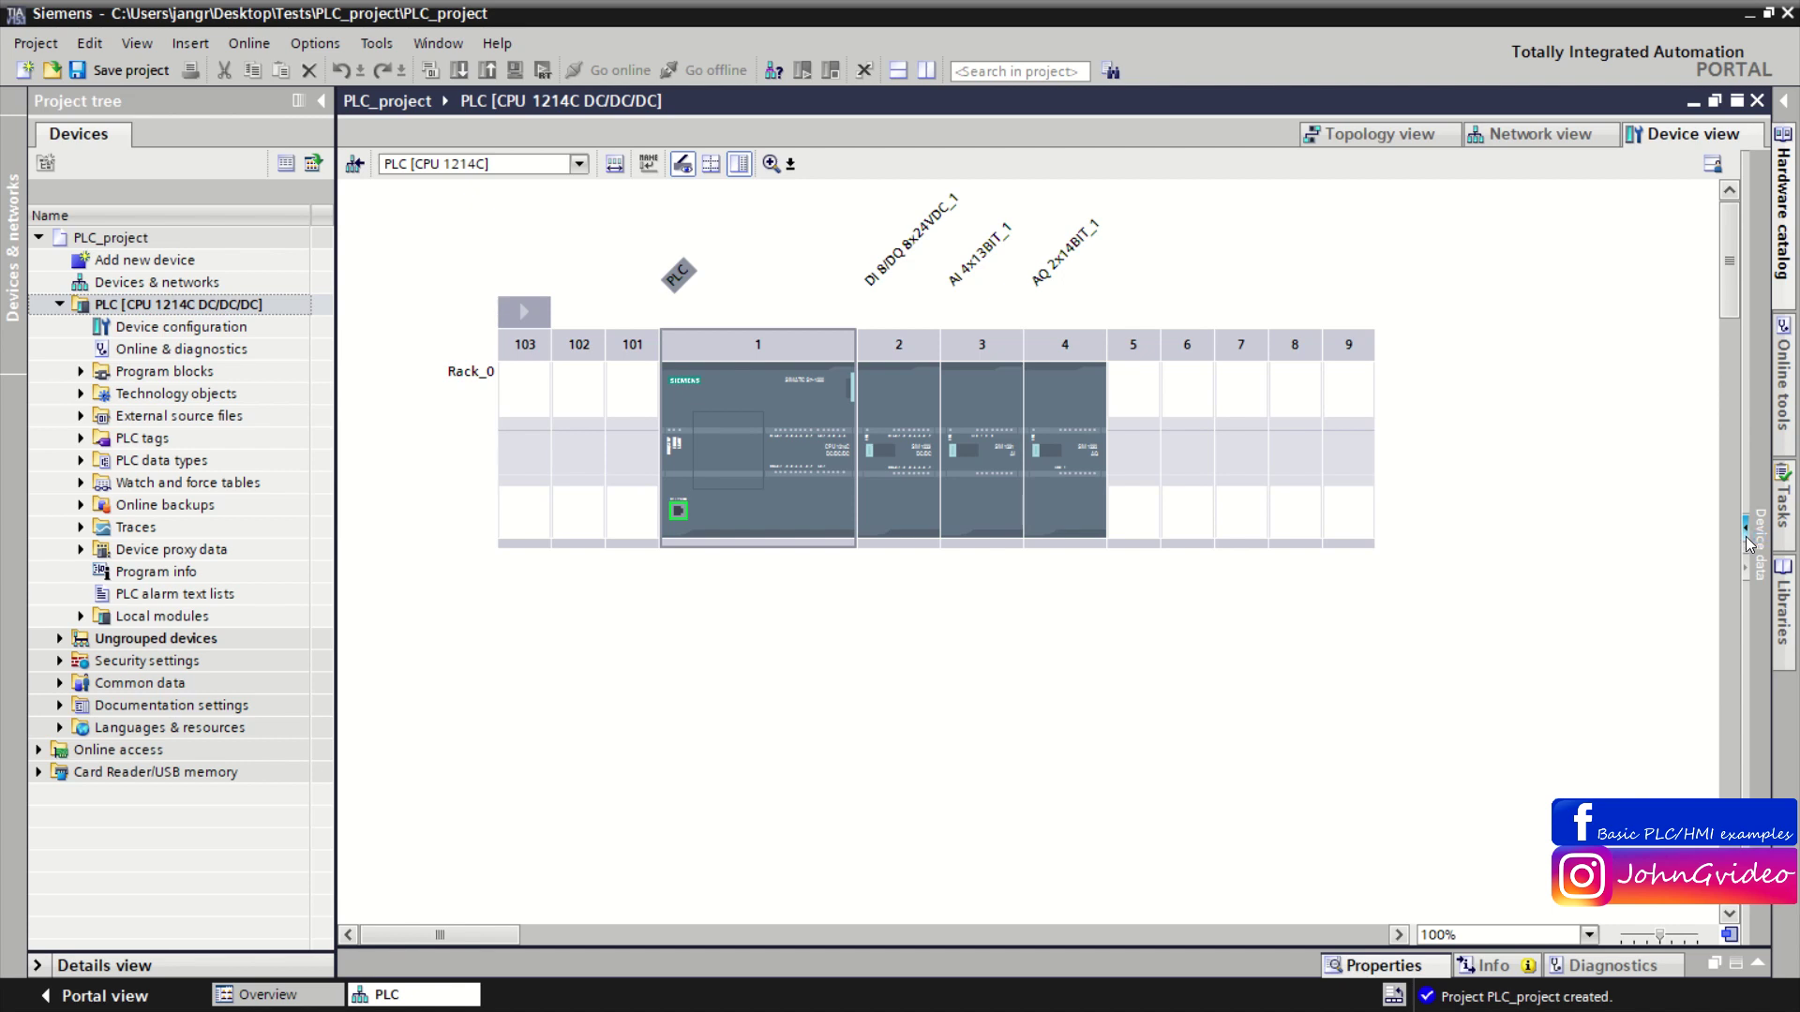
{"action": "left_click", "coordinate": [808, 512]}
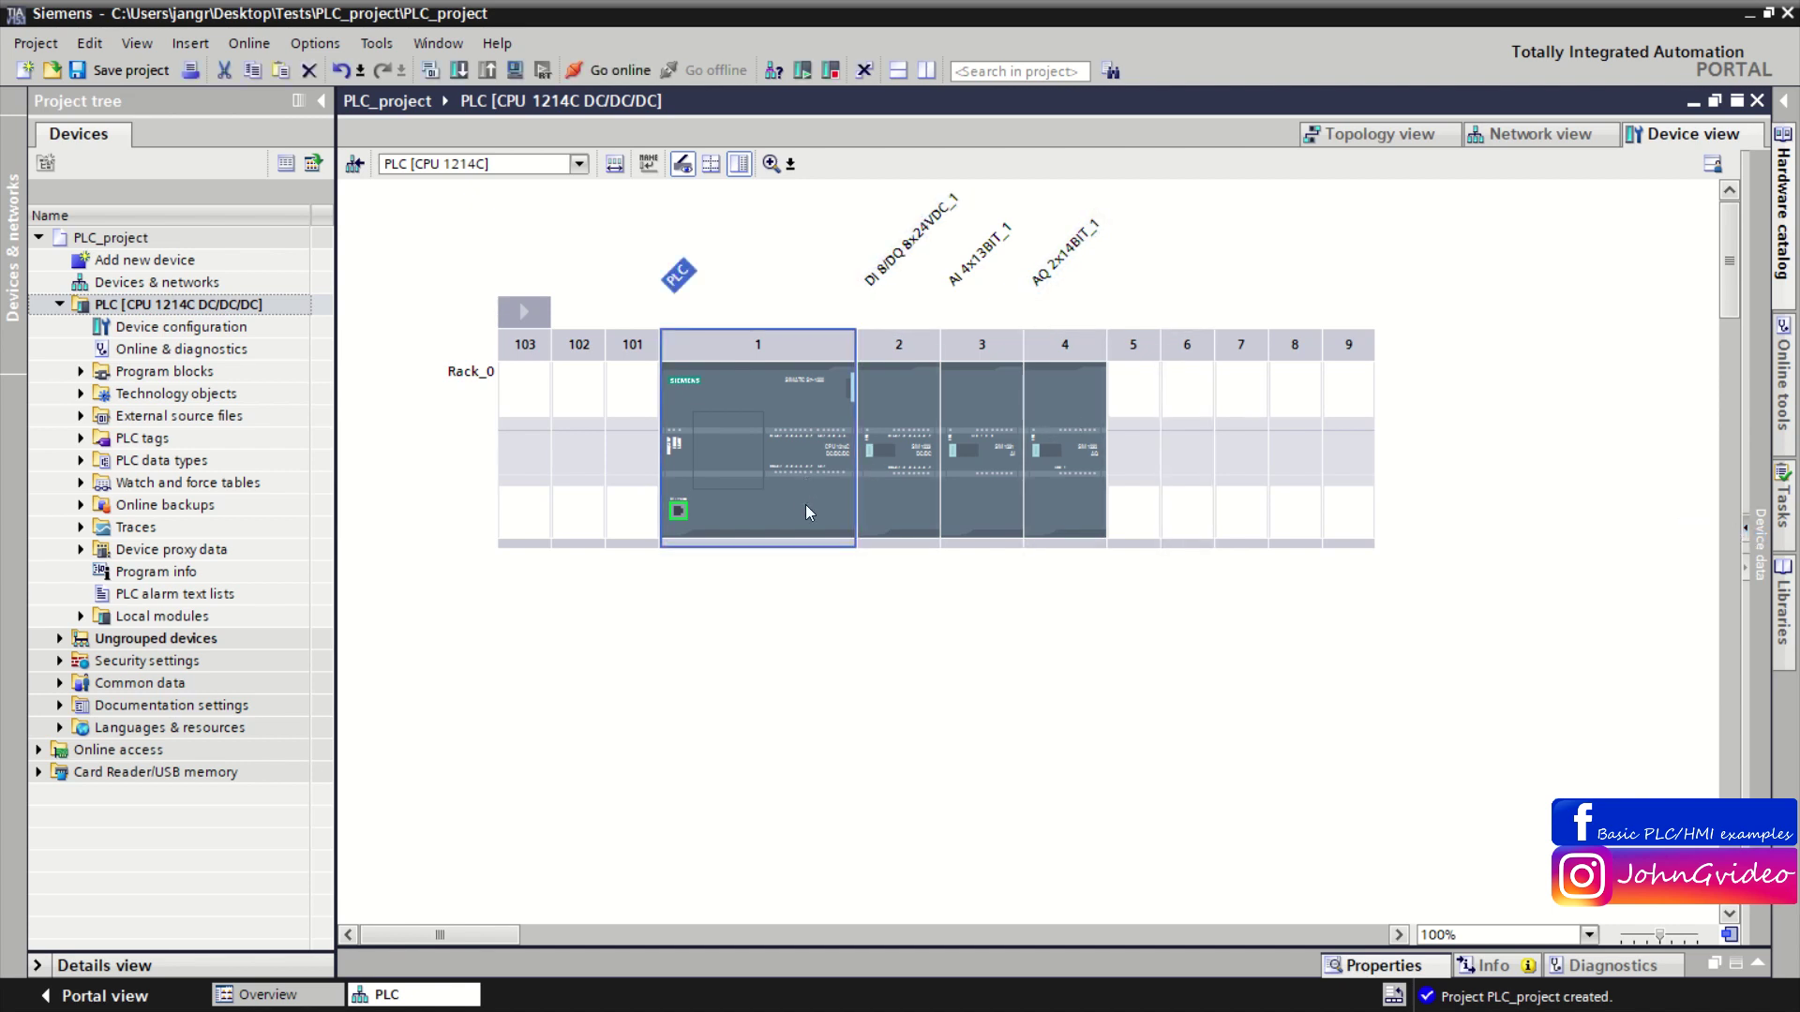
{"action": "left_click", "coordinate": [1746, 544]}
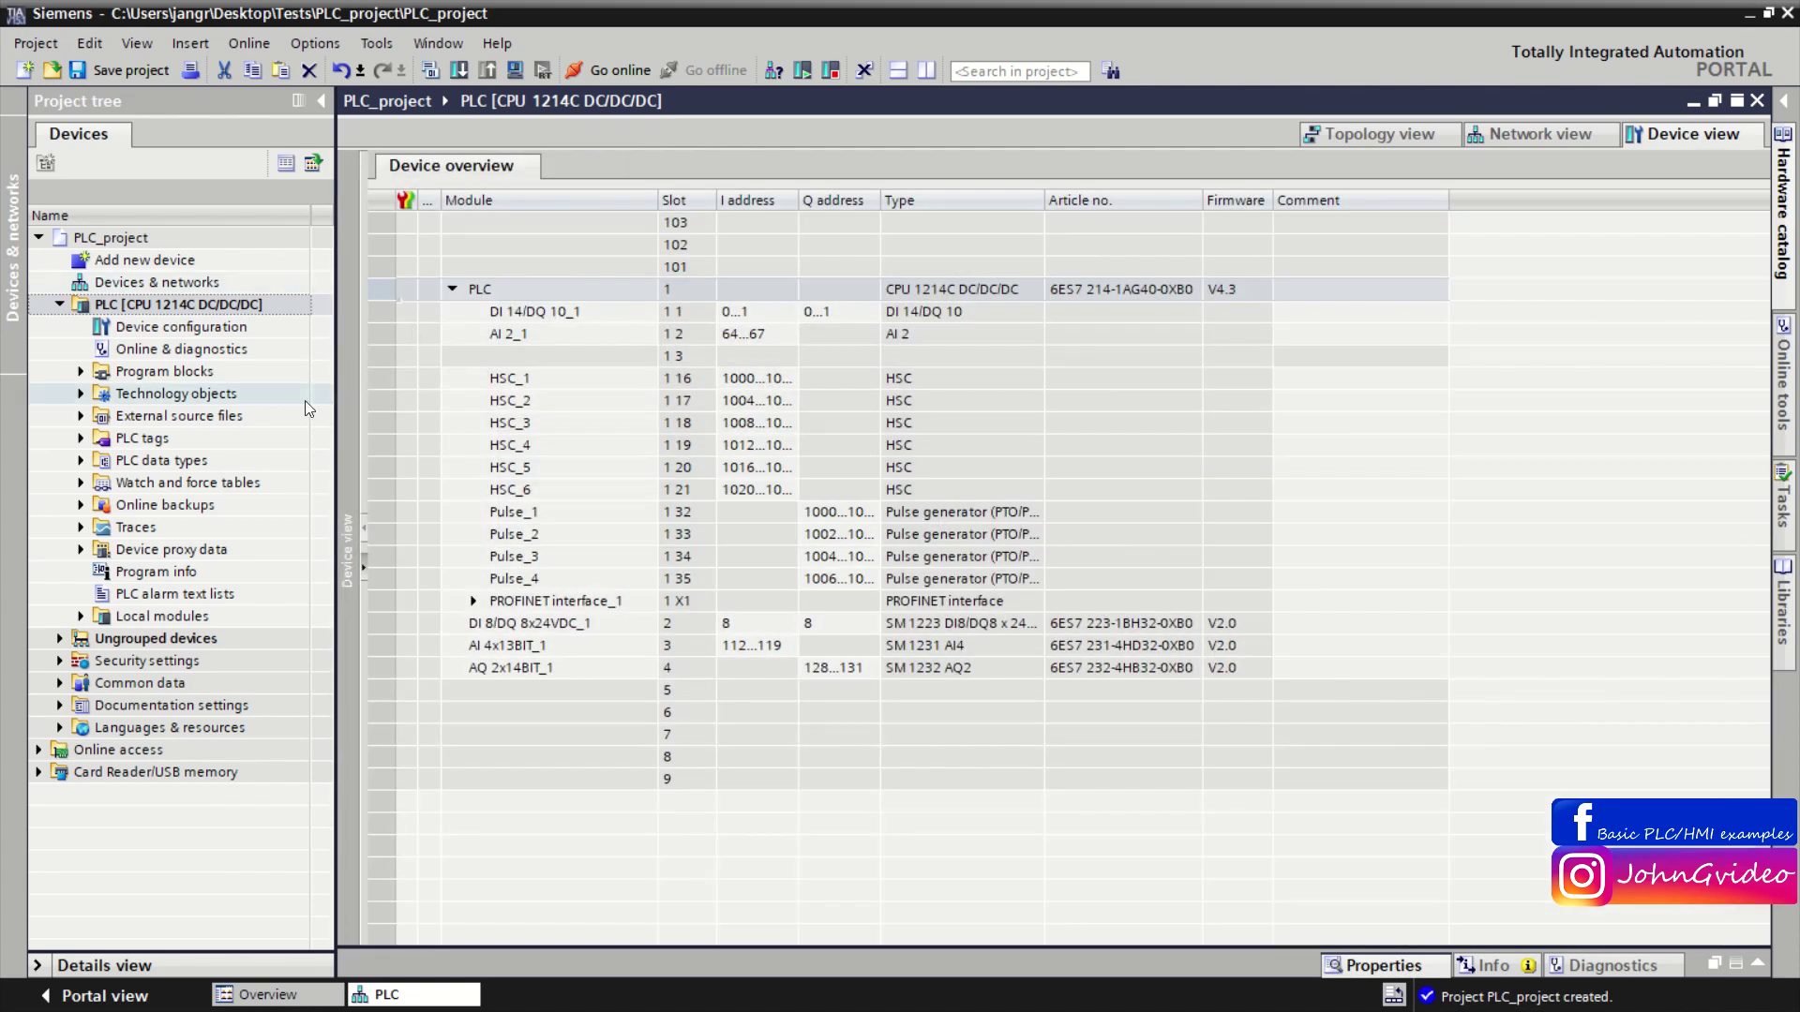
{"action": "left_click_drag", "start_coordinate": [365, 399], "coordinate": [1070, 519]}
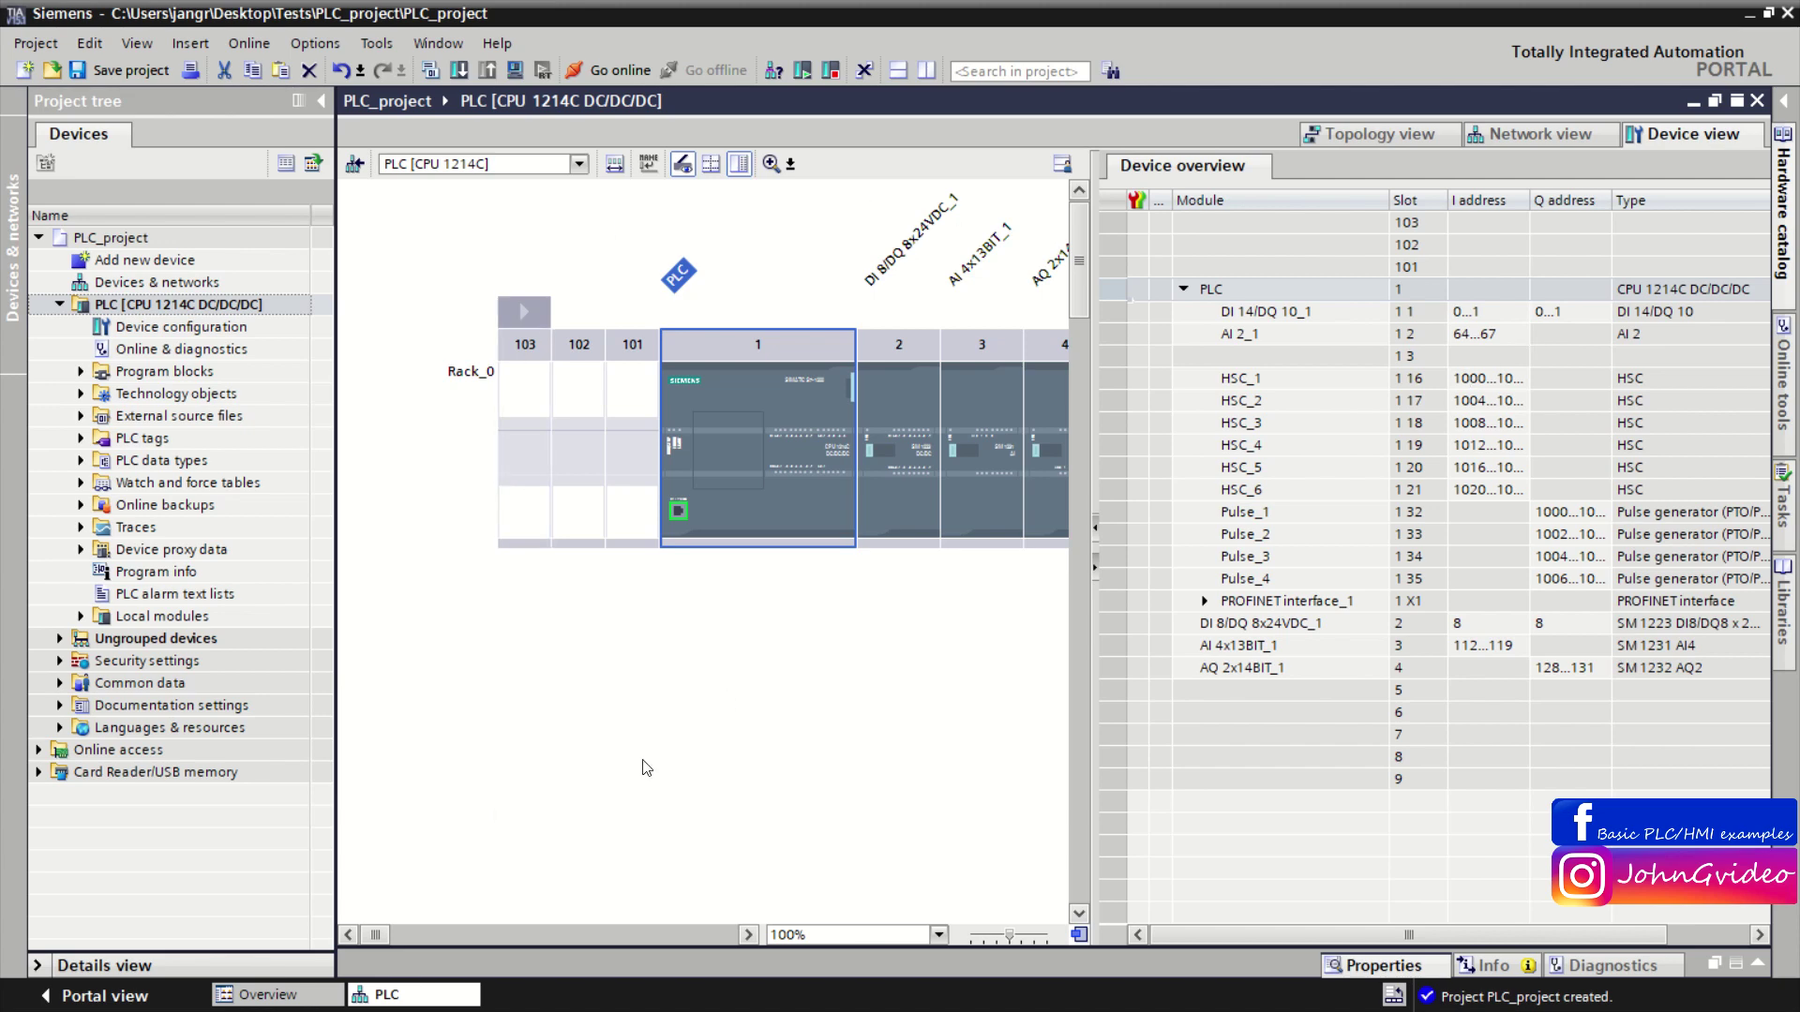
{"action": "left_click", "coordinate": [322, 104]}
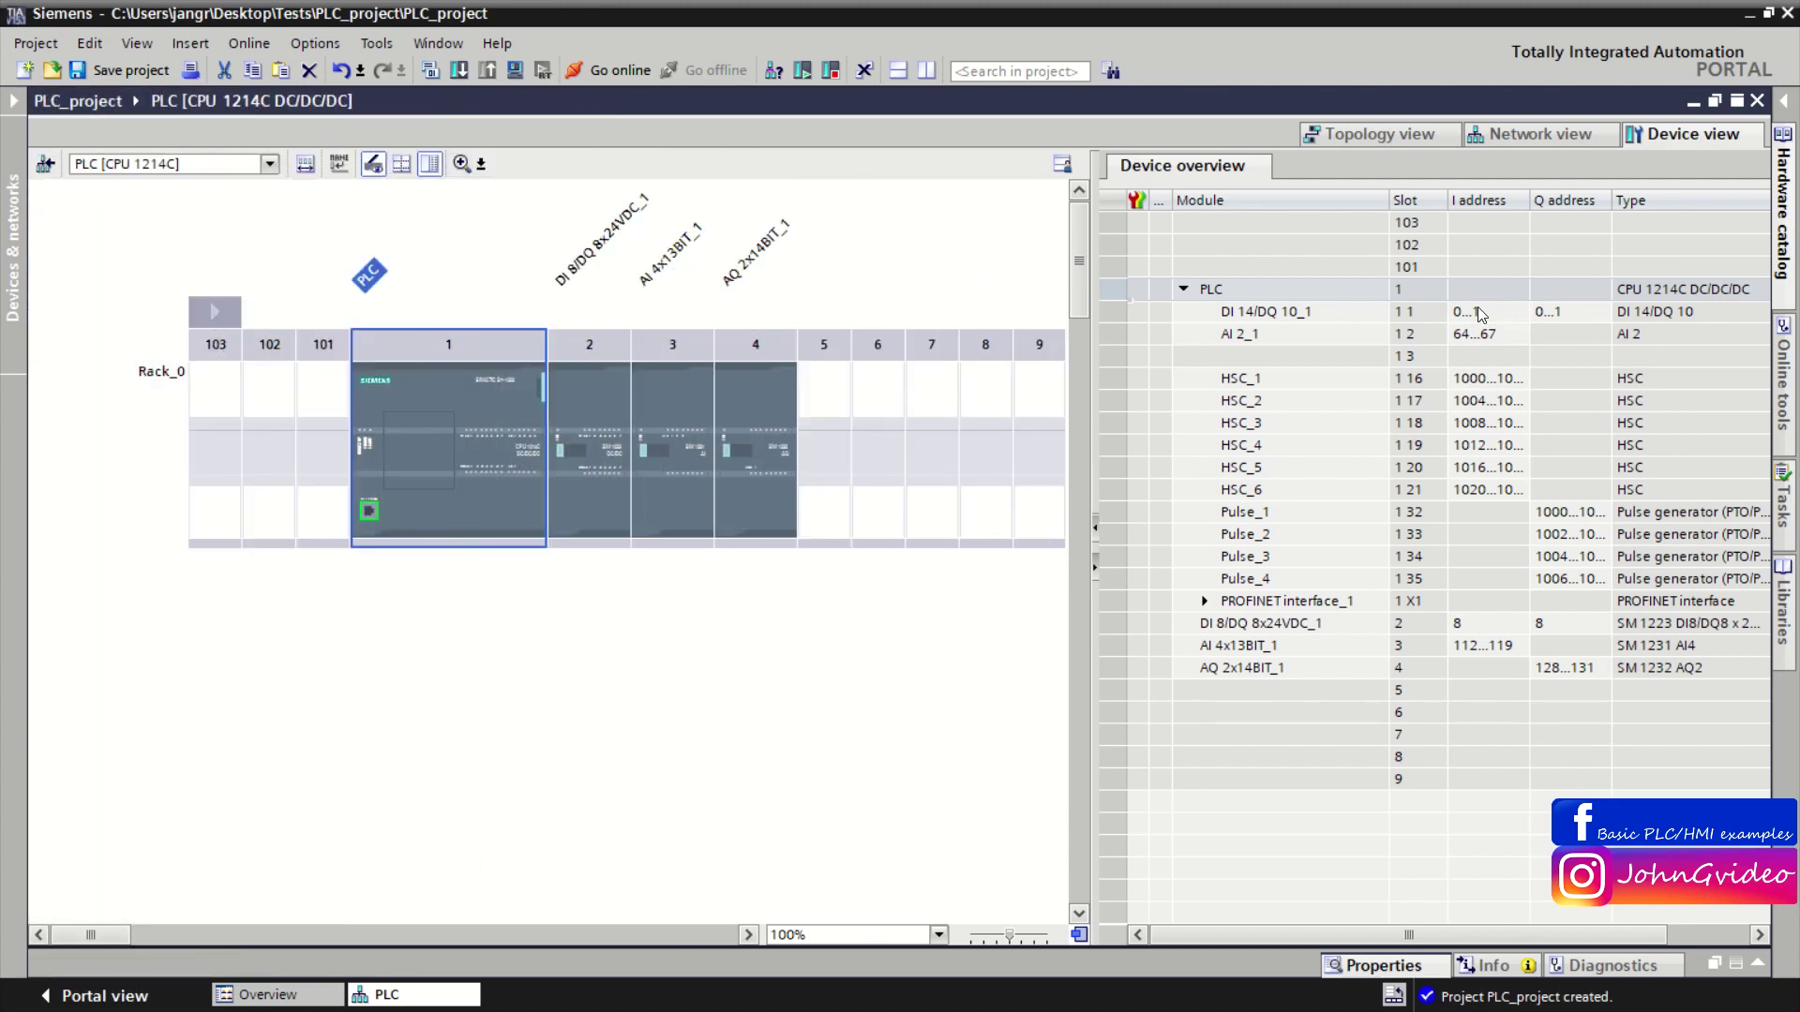
Set the input and output start addresses of the CPU's DI 14/DQ 10 channels to 10 in the device overview.
{"action": "left_click", "coordinate": [1469, 315]}
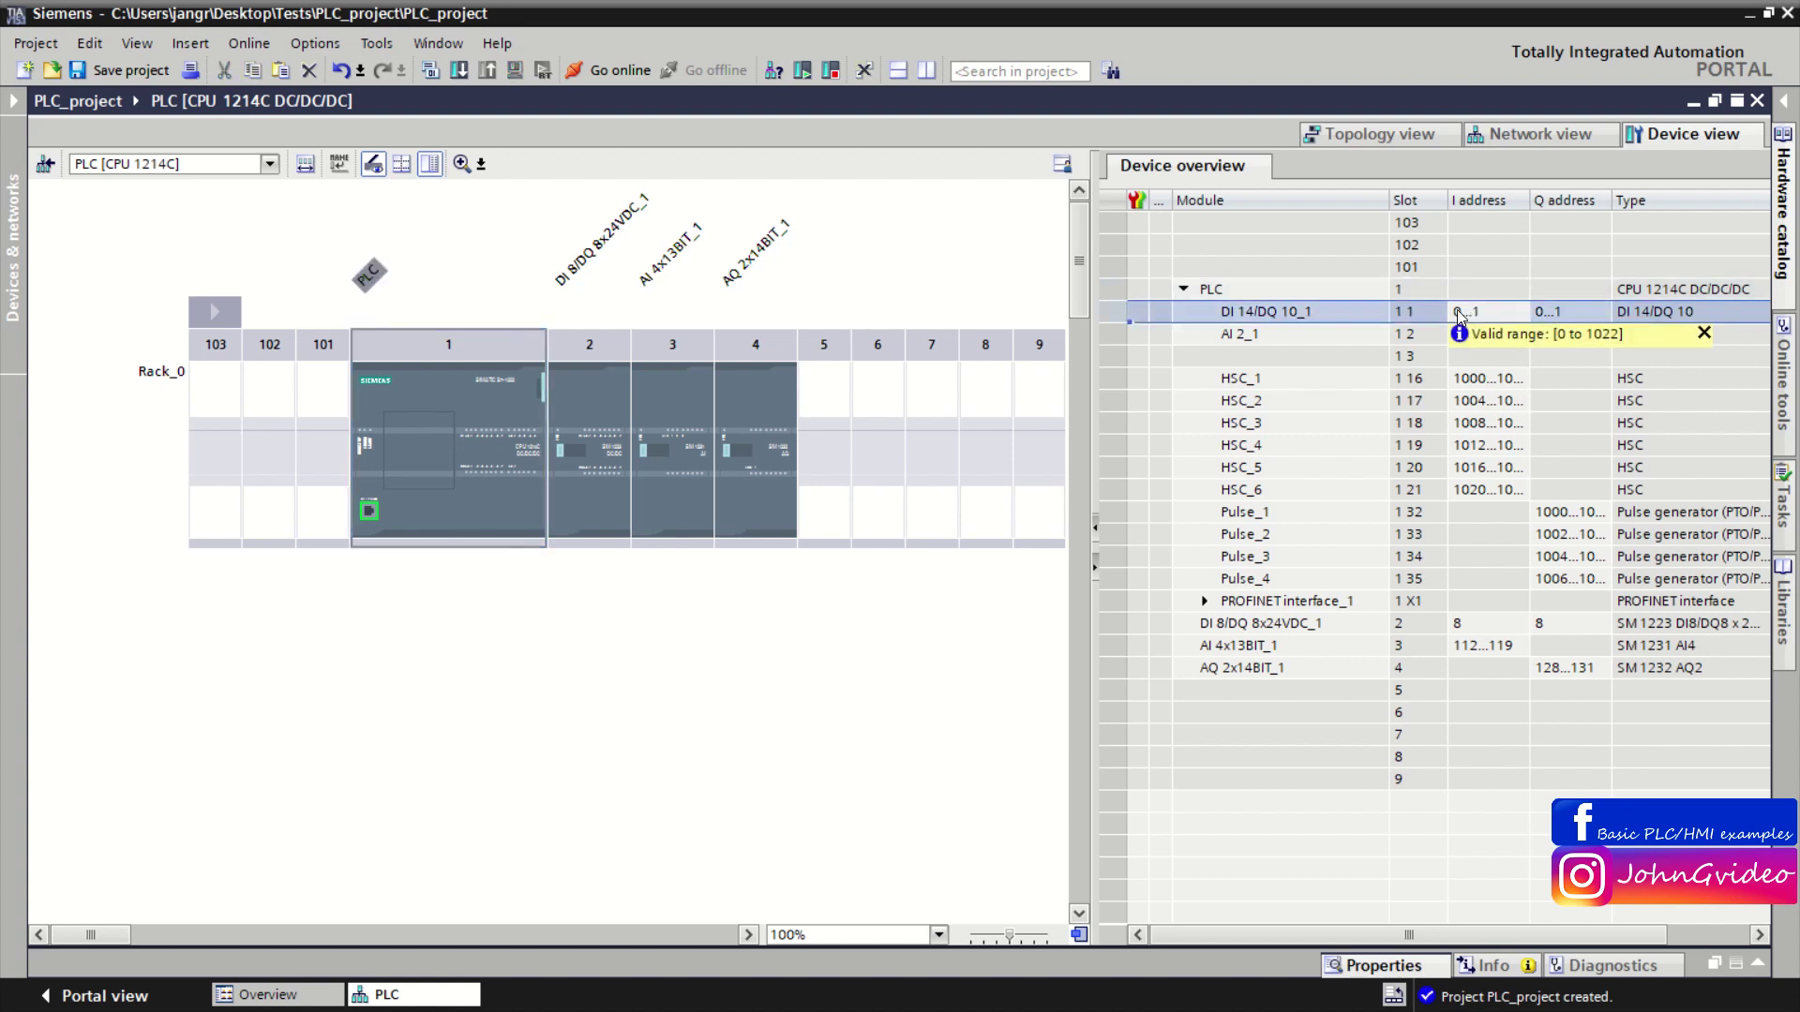
{"action": "double_click", "coordinate": [1463, 312]}
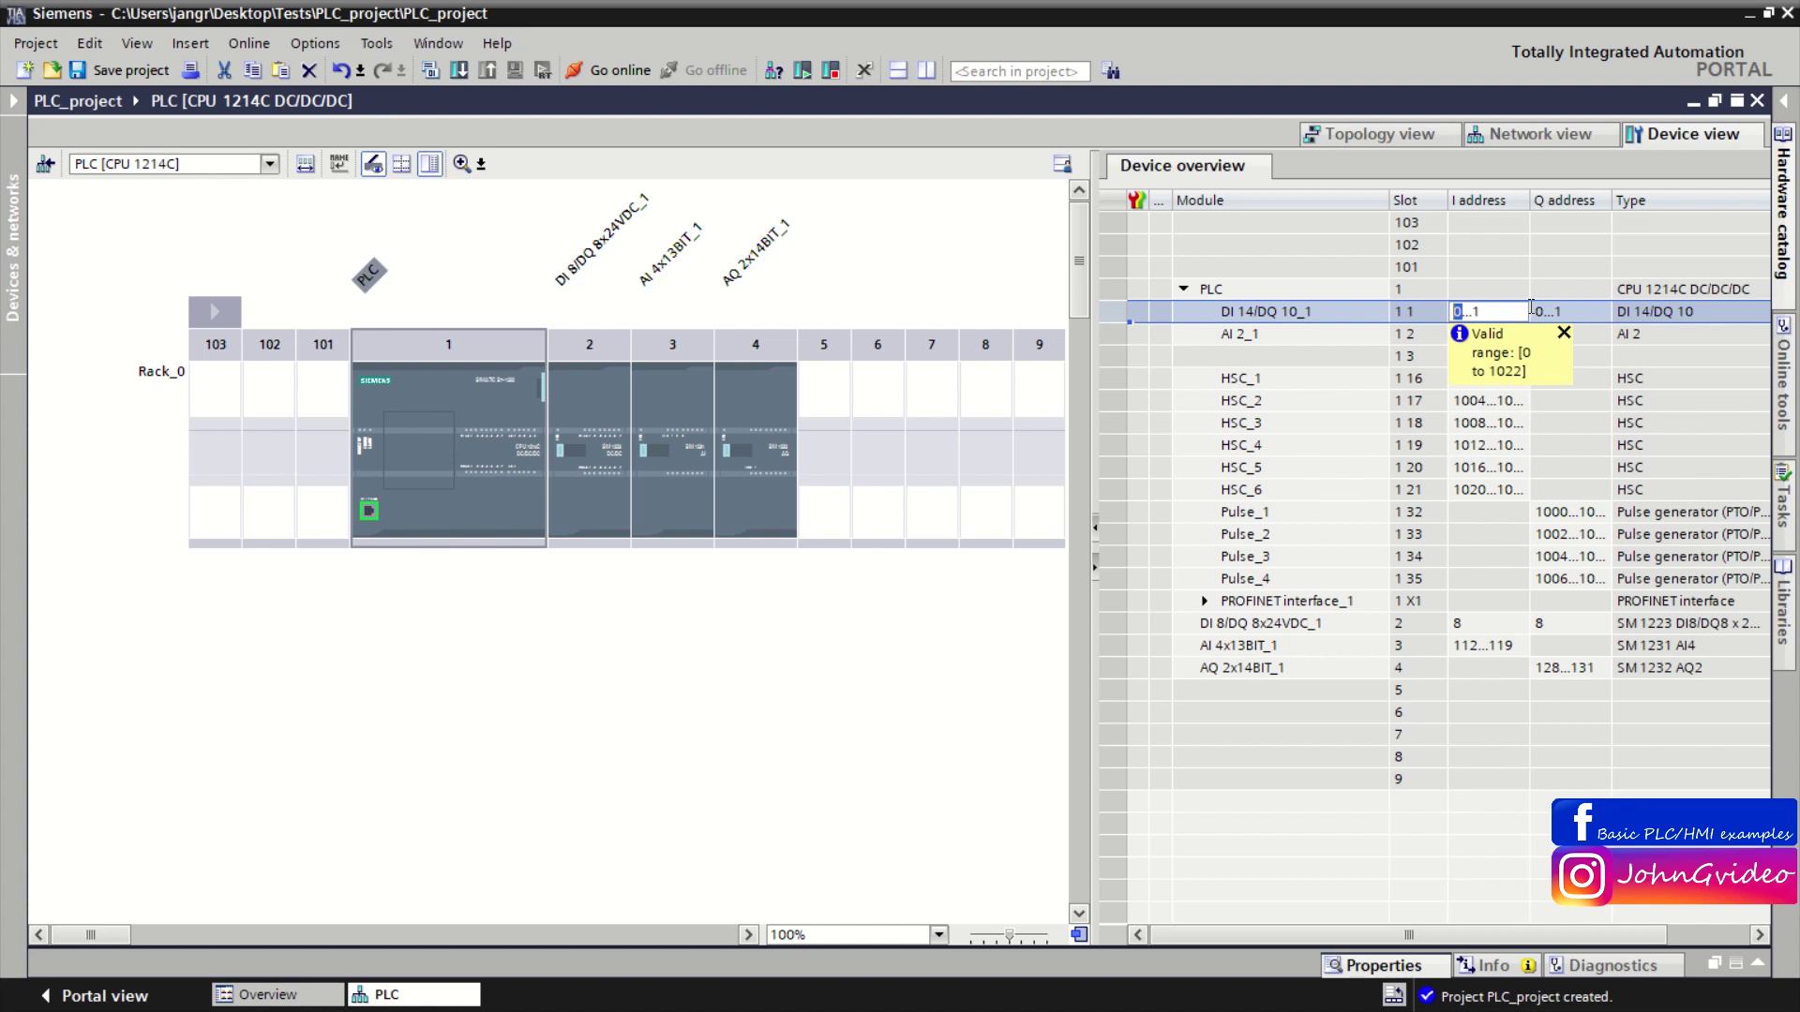
{"action": "type", "text": "10"}
{"action": "key", "text": "Tab"}
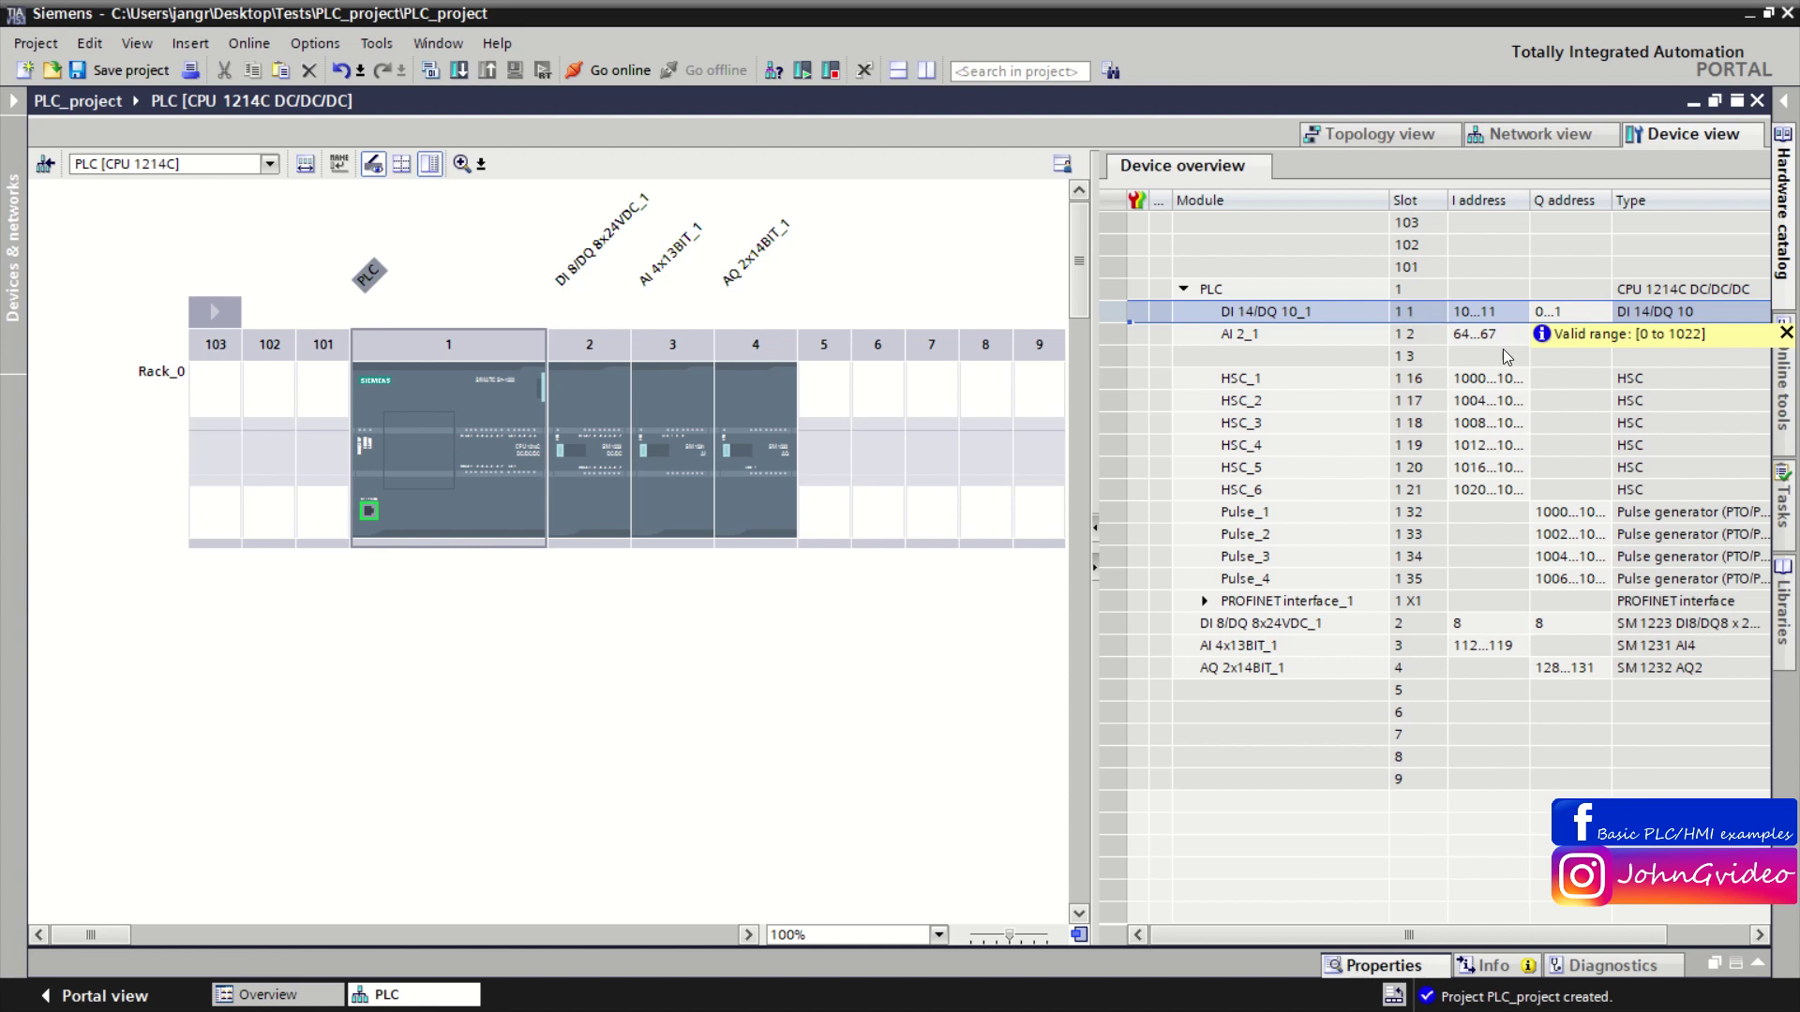
{"action": "double_click", "coordinate": [1542, 315]}
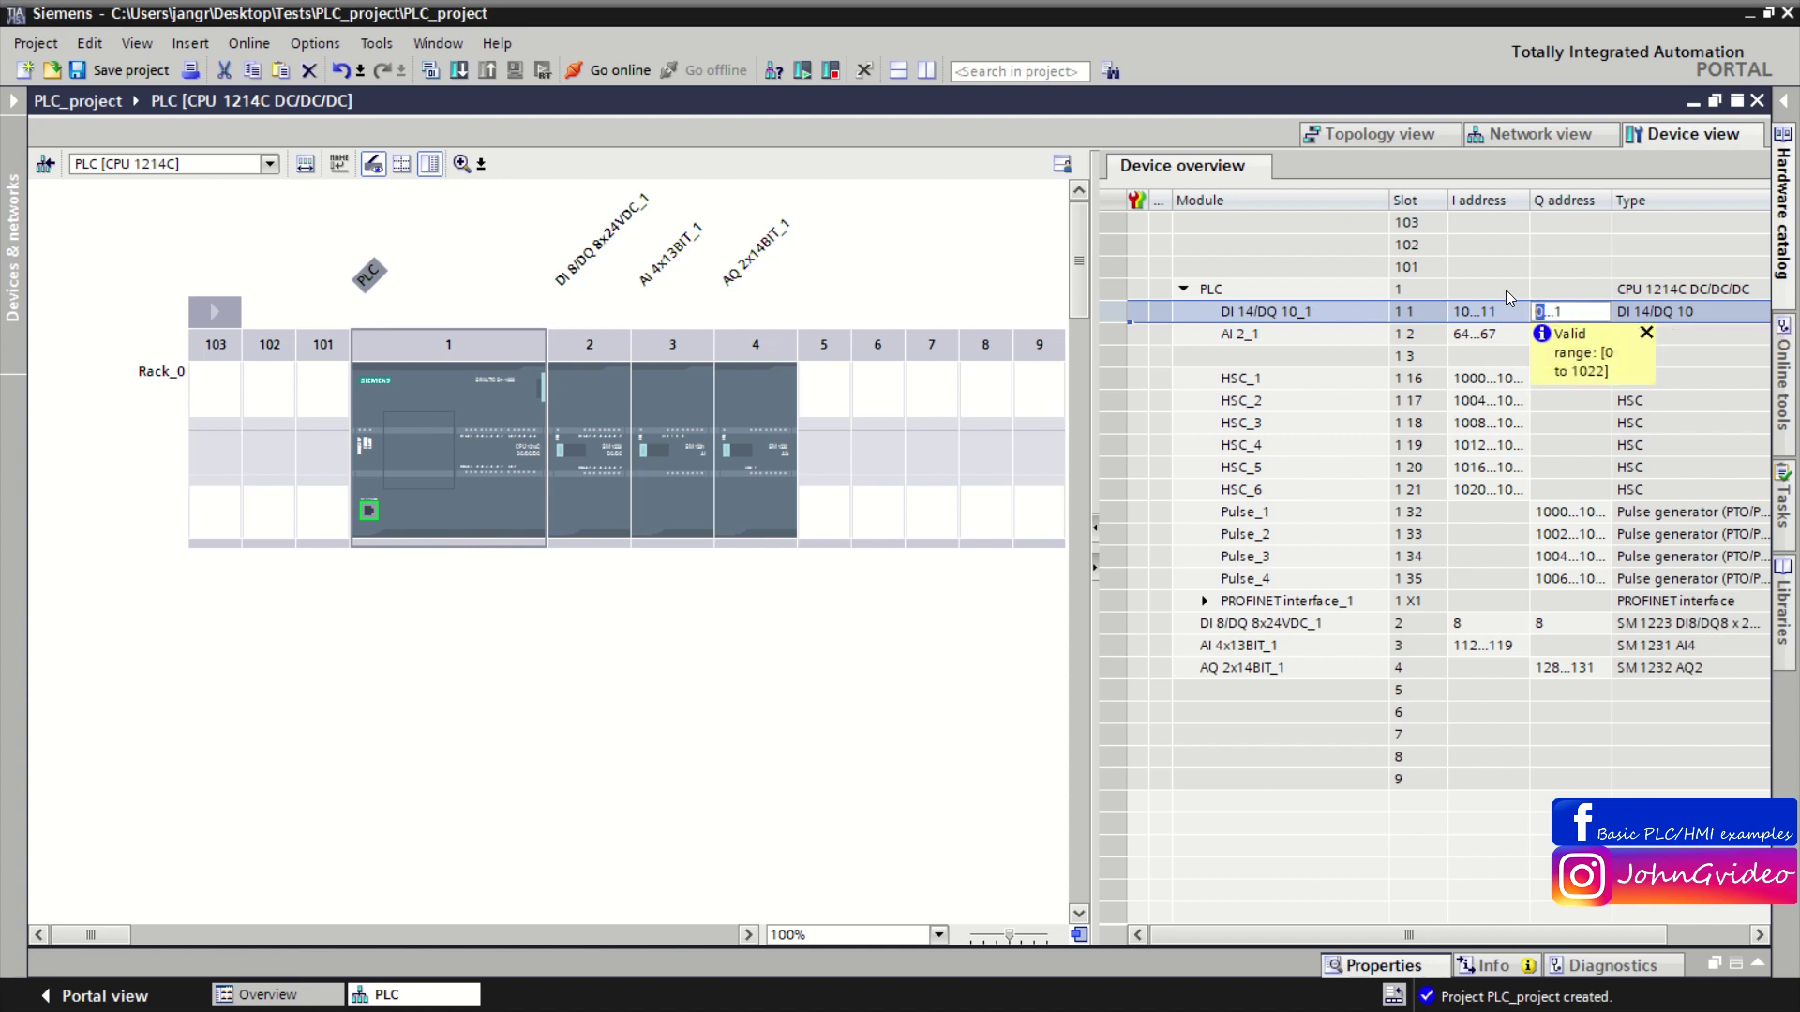
{"action": "type", "text": "10"}
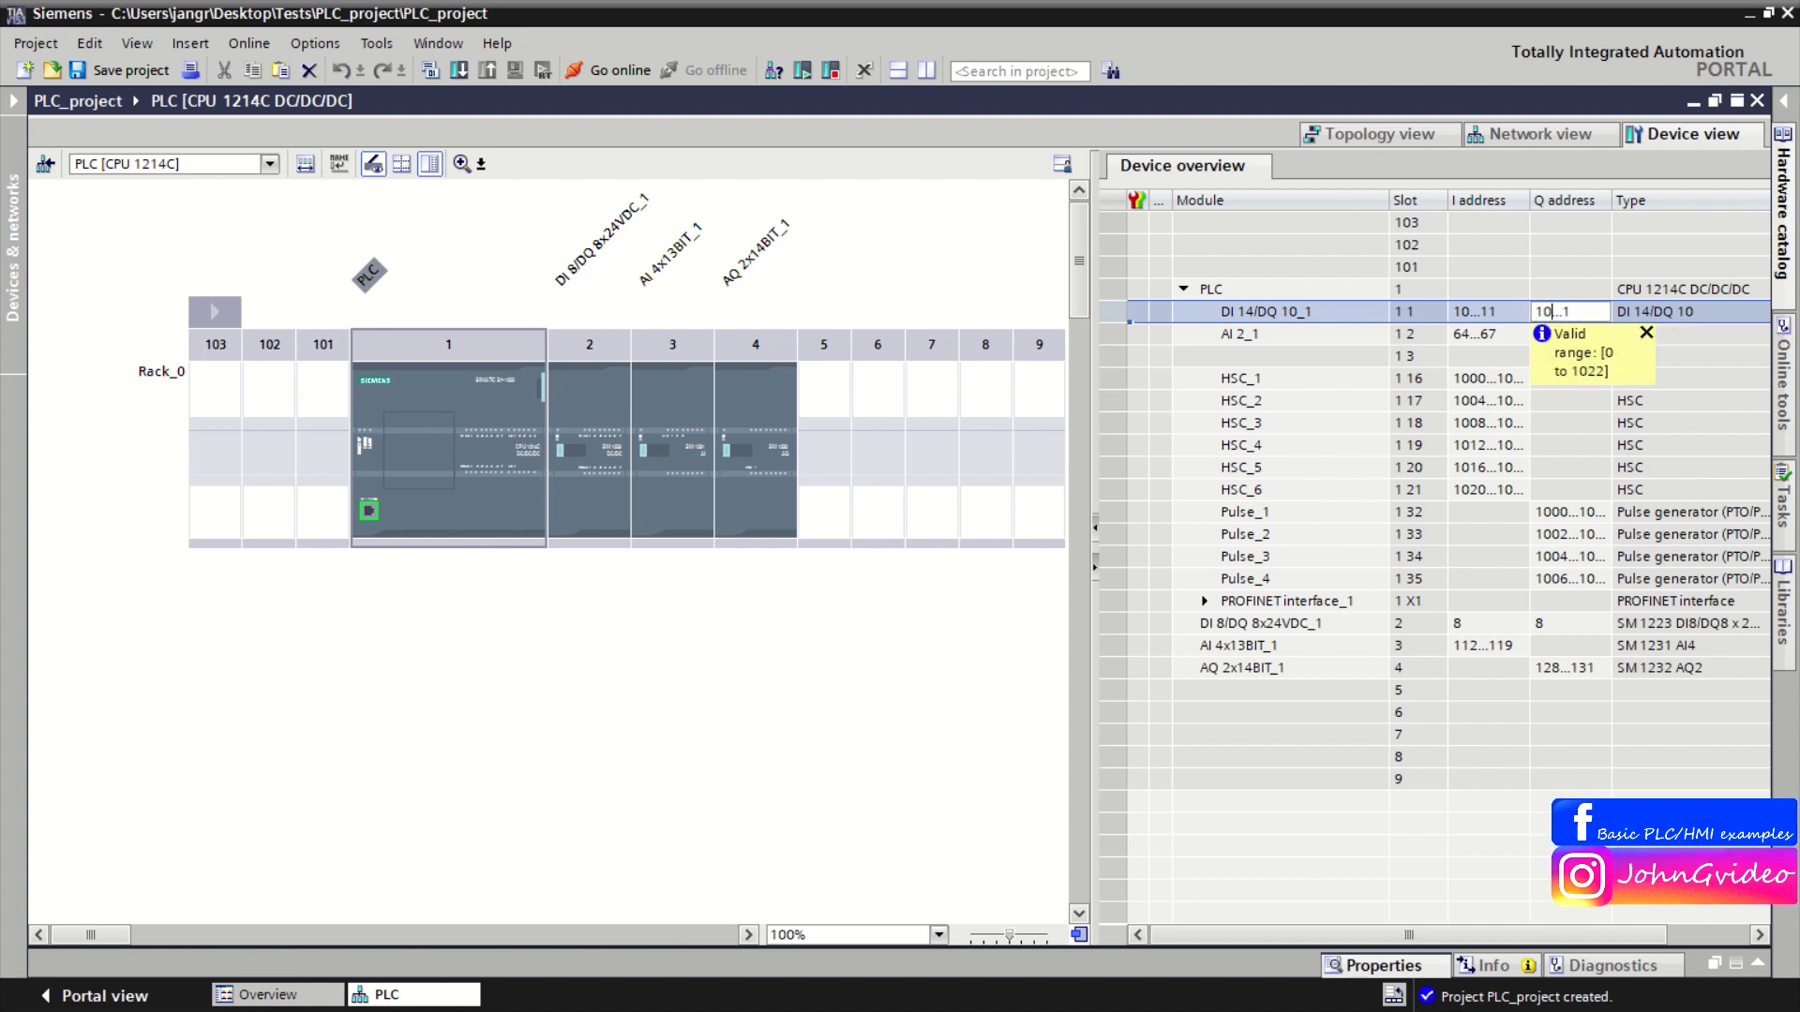
{"action": "key", "text": "Return"}
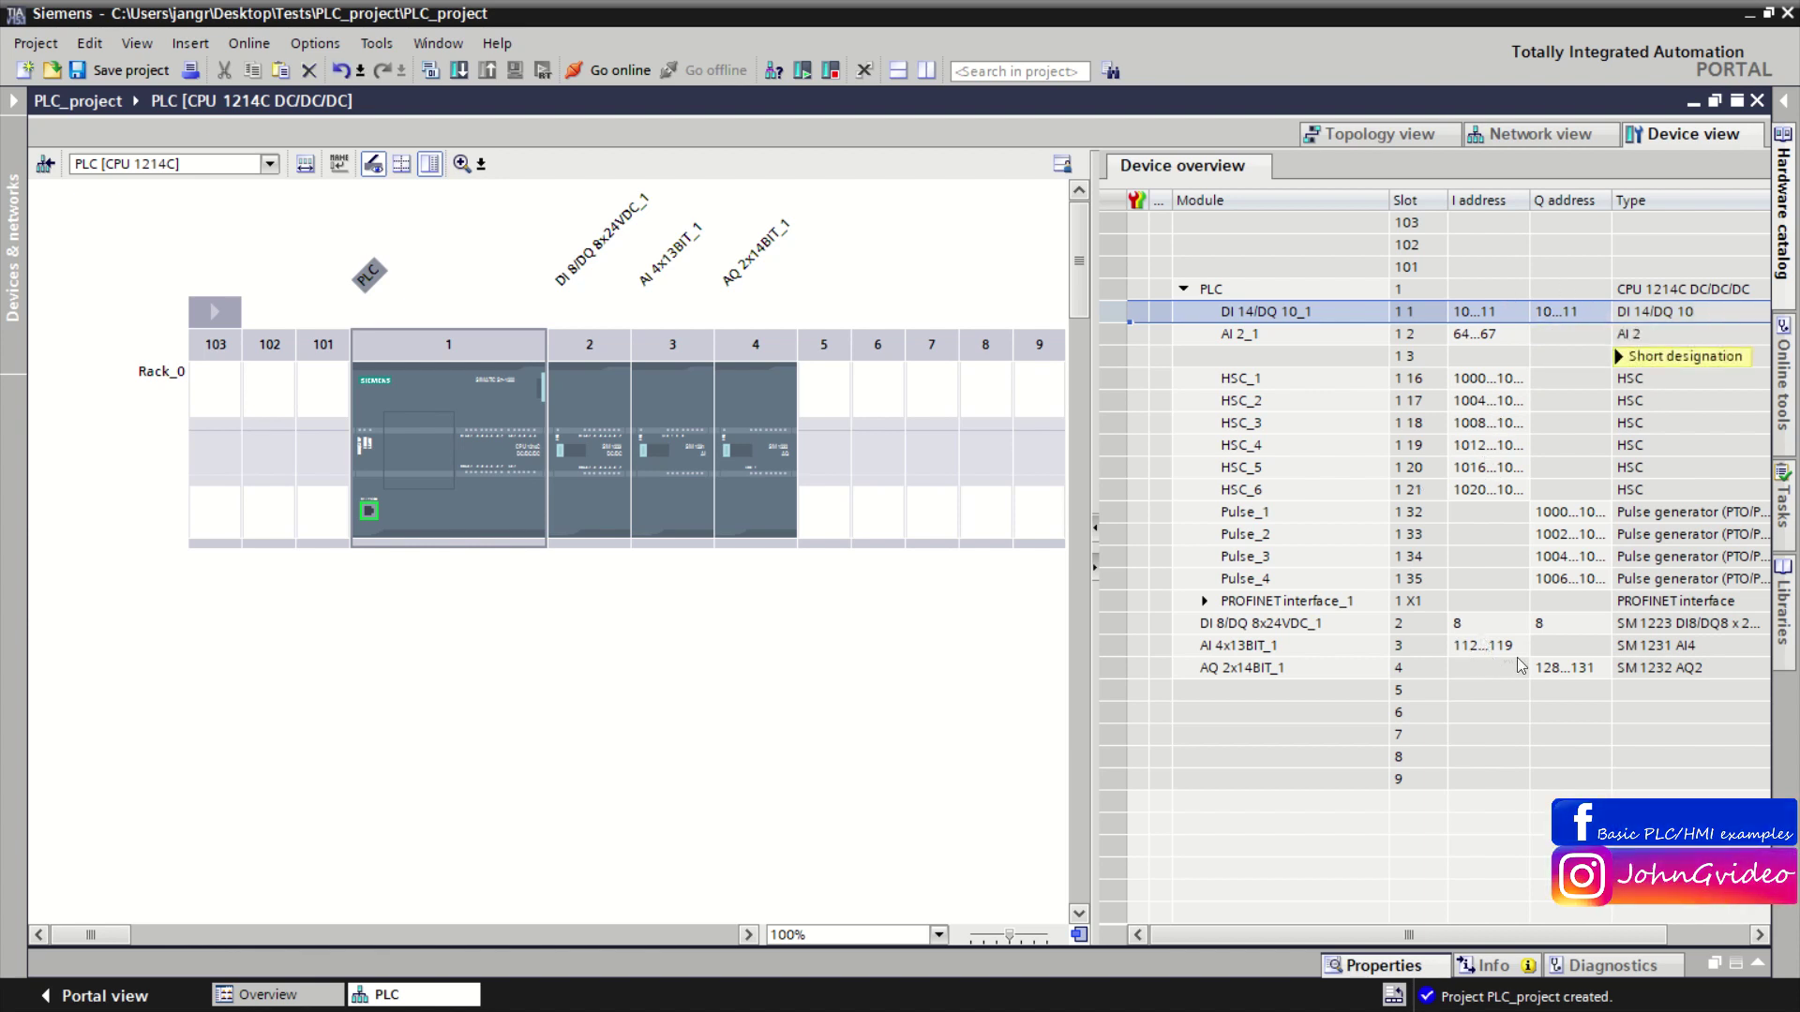
Set both the input and output address of the DI 8/DQ 8x24VDC module in slot 2 to 12.
{"action": "double_click", "coordinate": [1464, 624]}
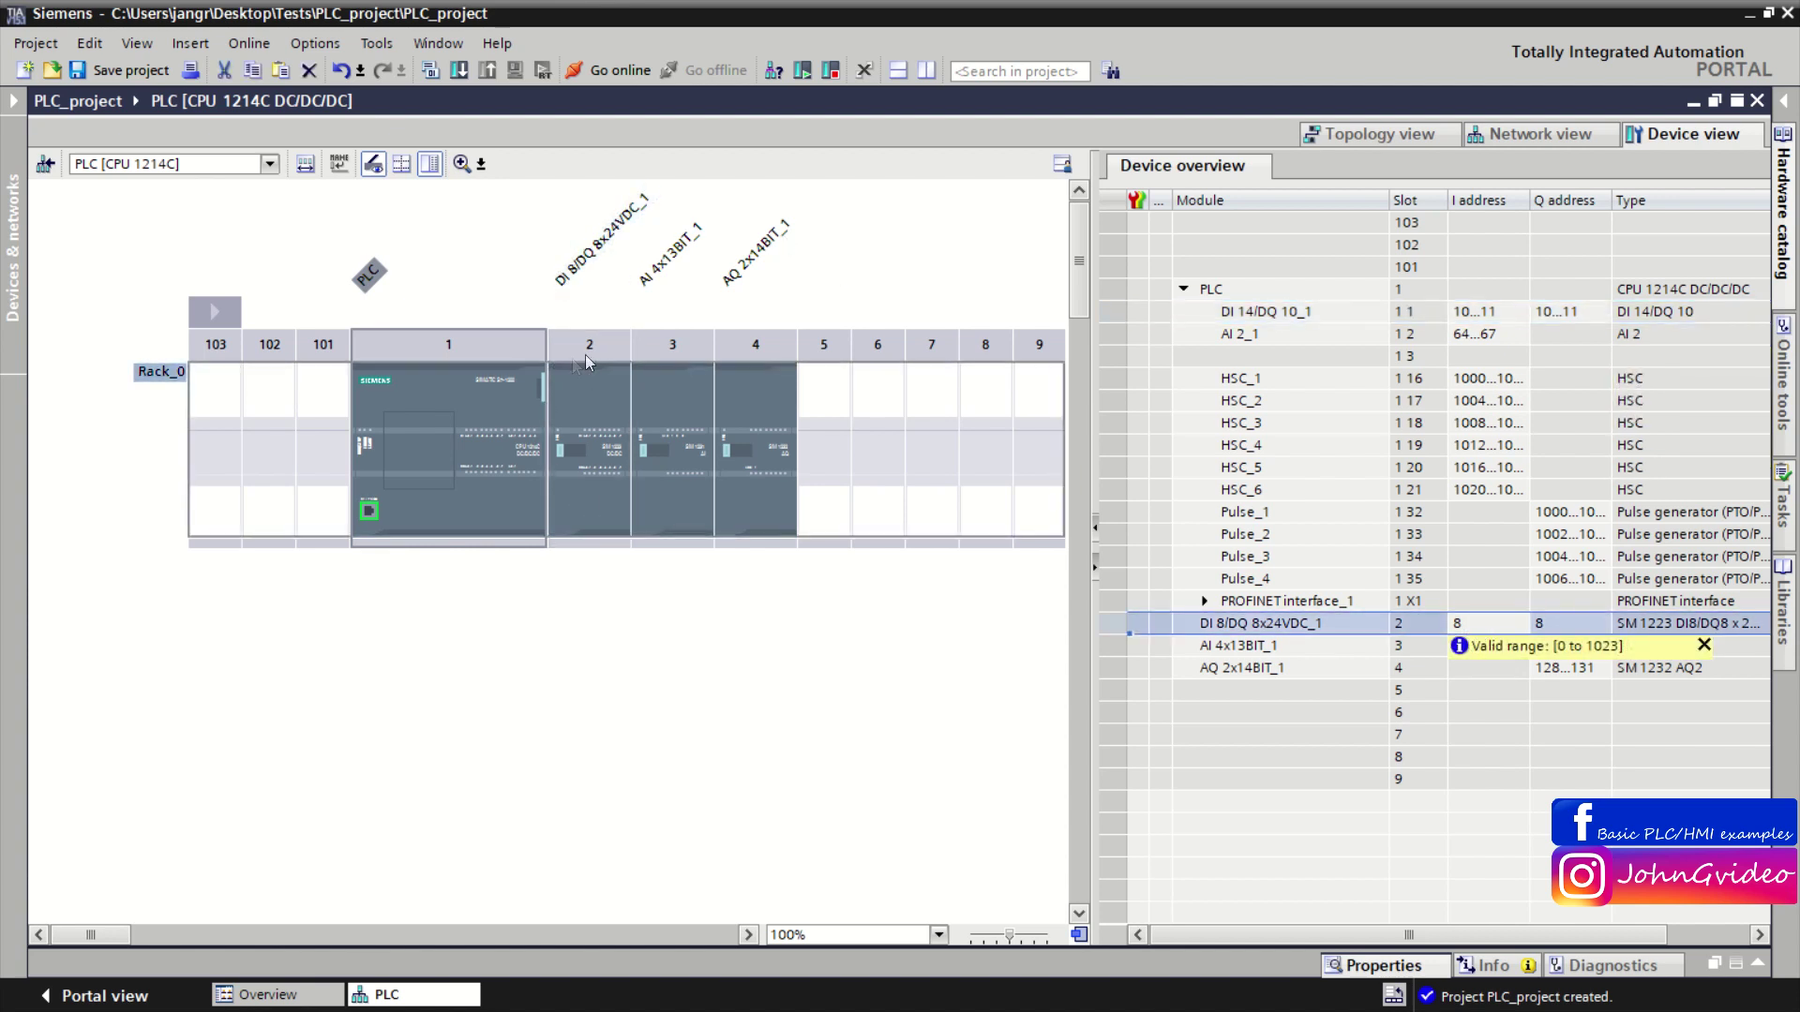
{"action": "left_click", "coordinate": [634, 515]}
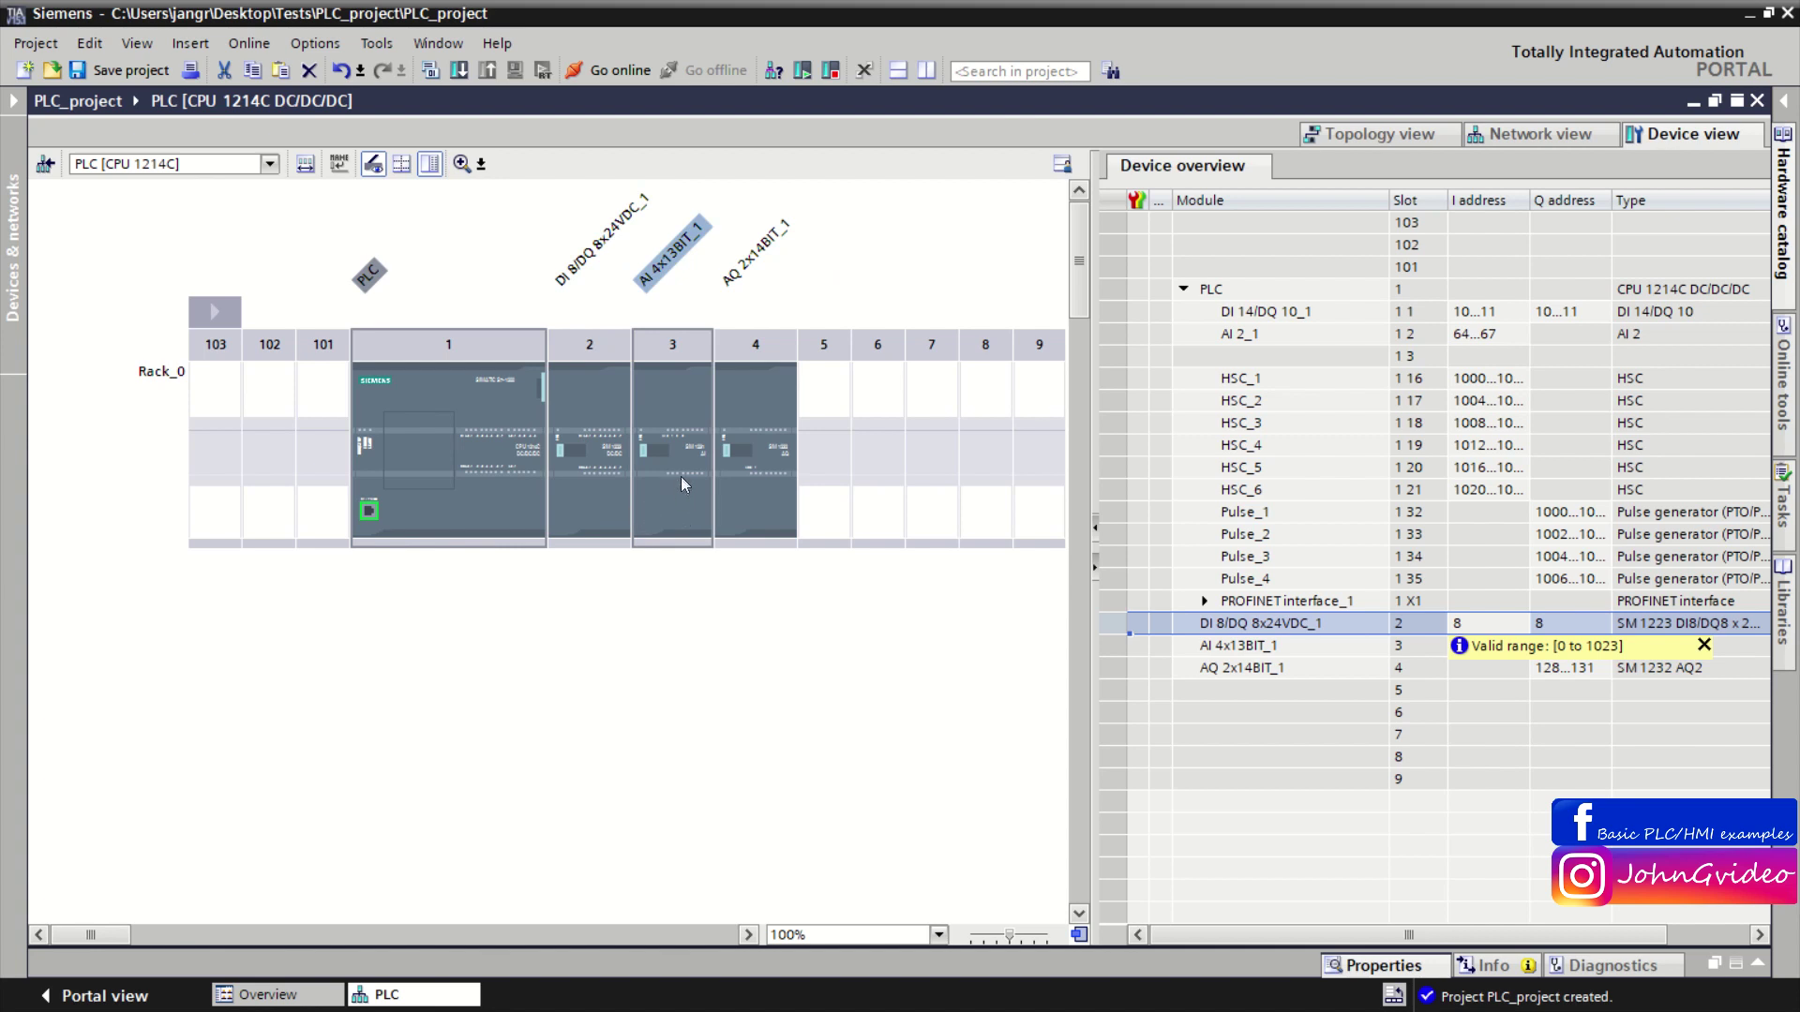
{"action": "left_click", "coordinate": [759, 417]}
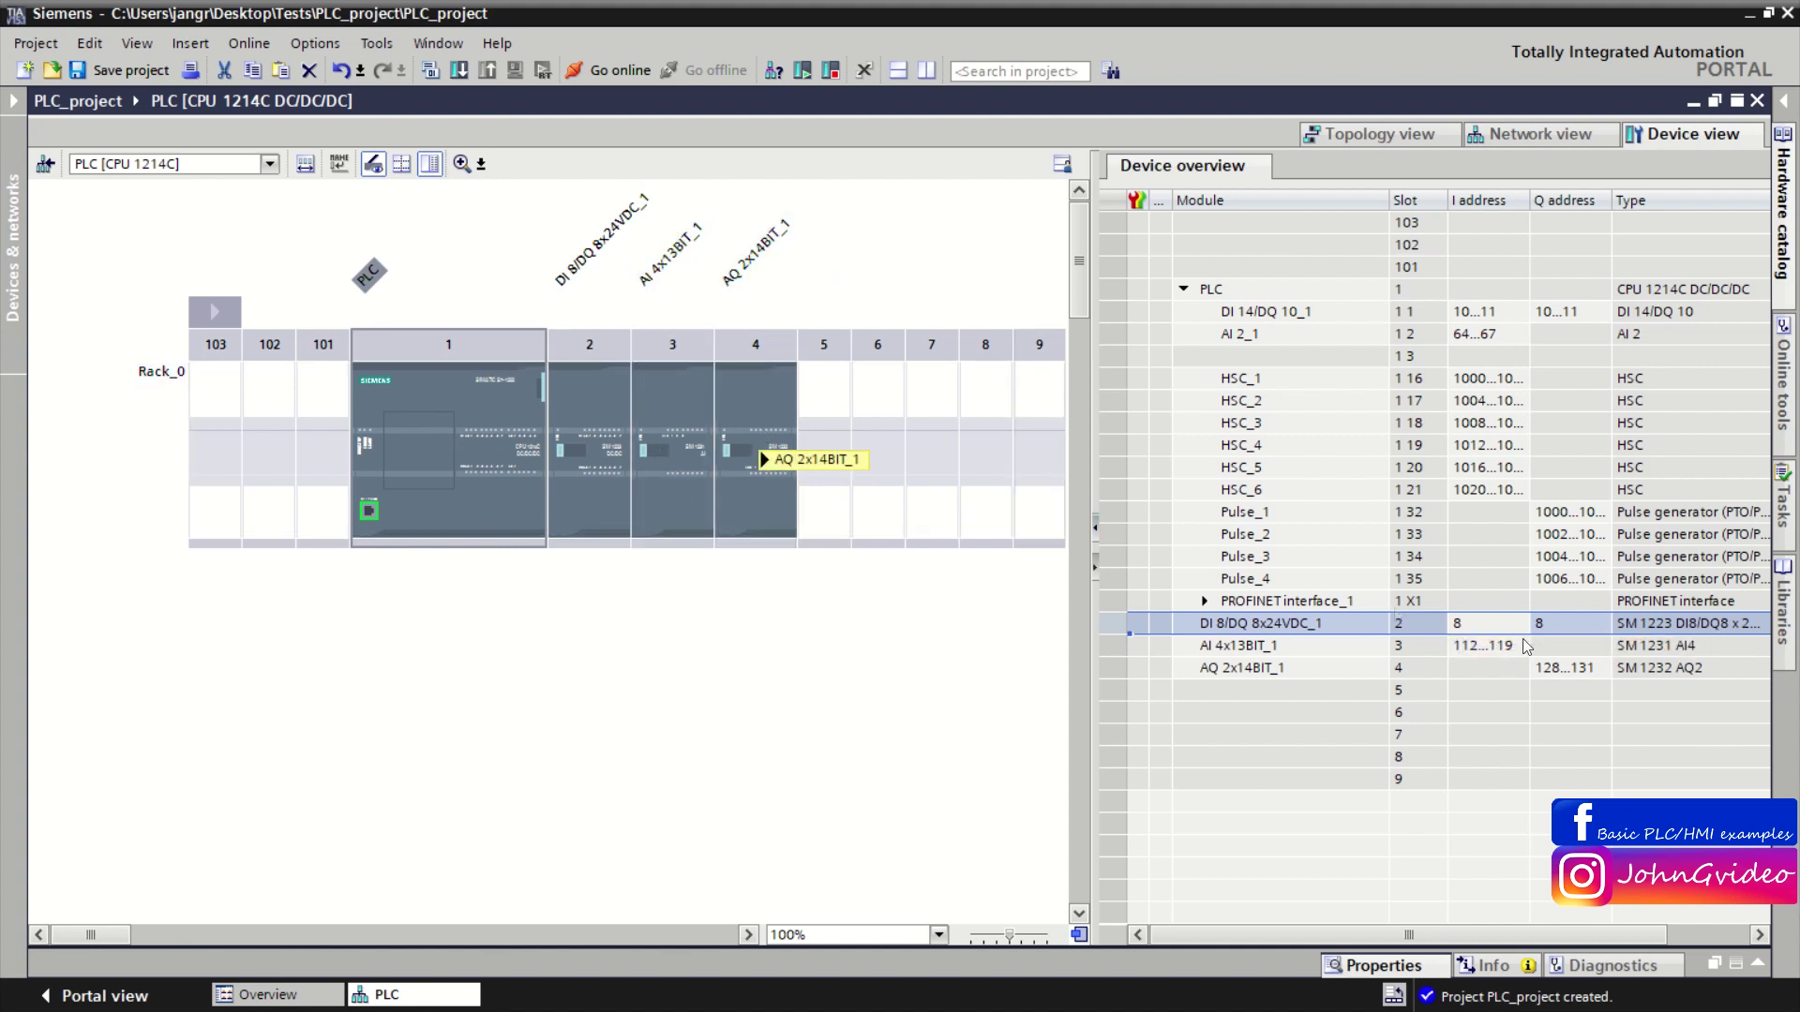
{"action": "double_click", "coordinate": [1466, 625]}
{"action": "key", "text": "ctrl+a"}
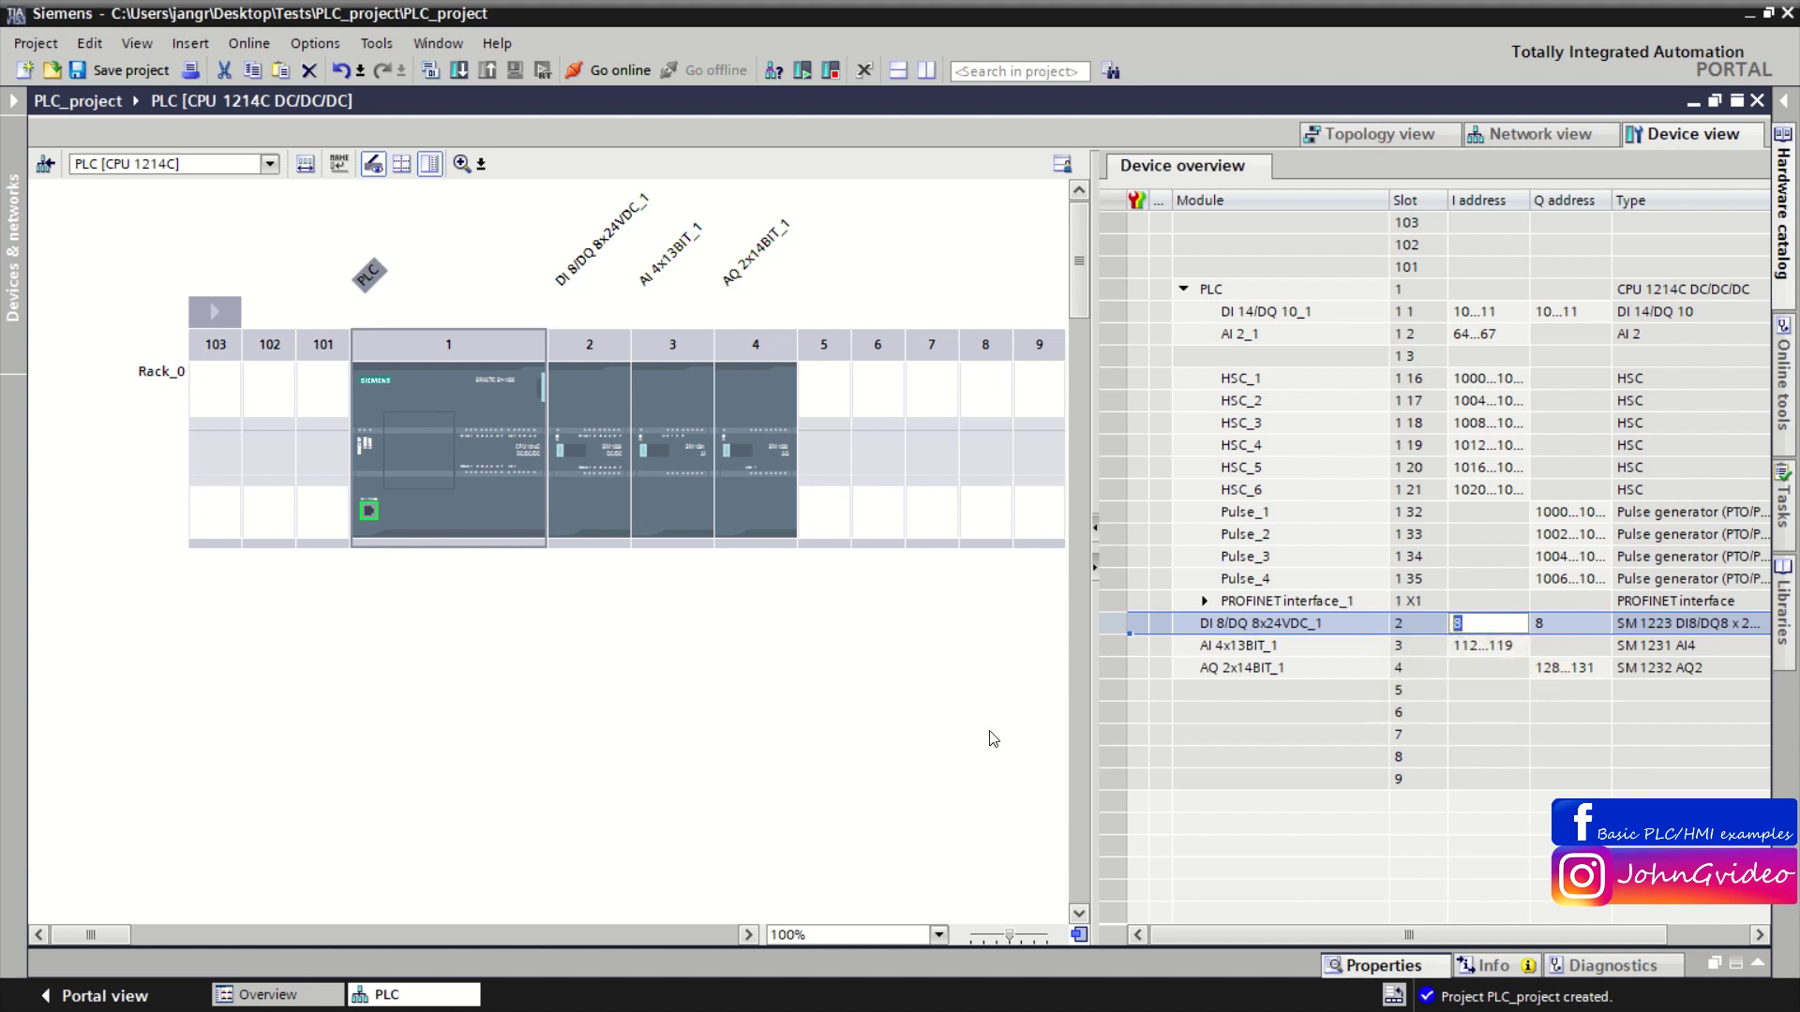
{"action": "type", "text": "12"}
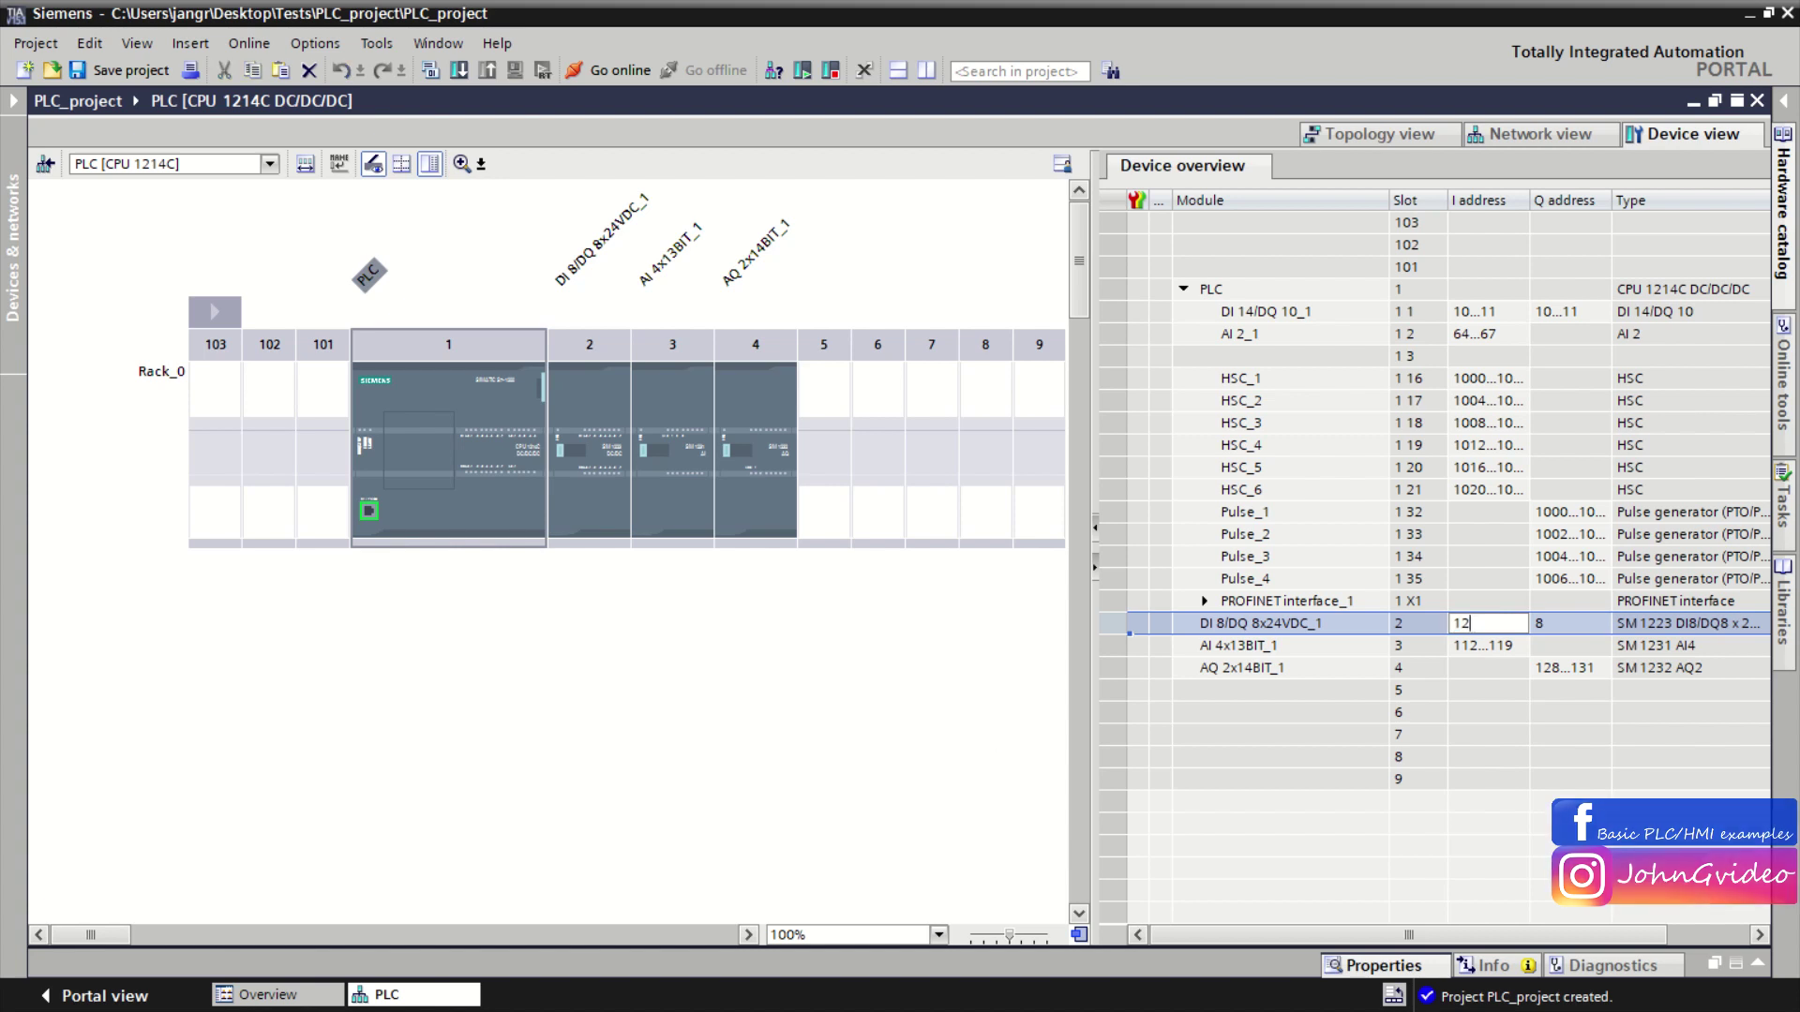
{"action": "left_click", "coordinate": [1551, 624]}
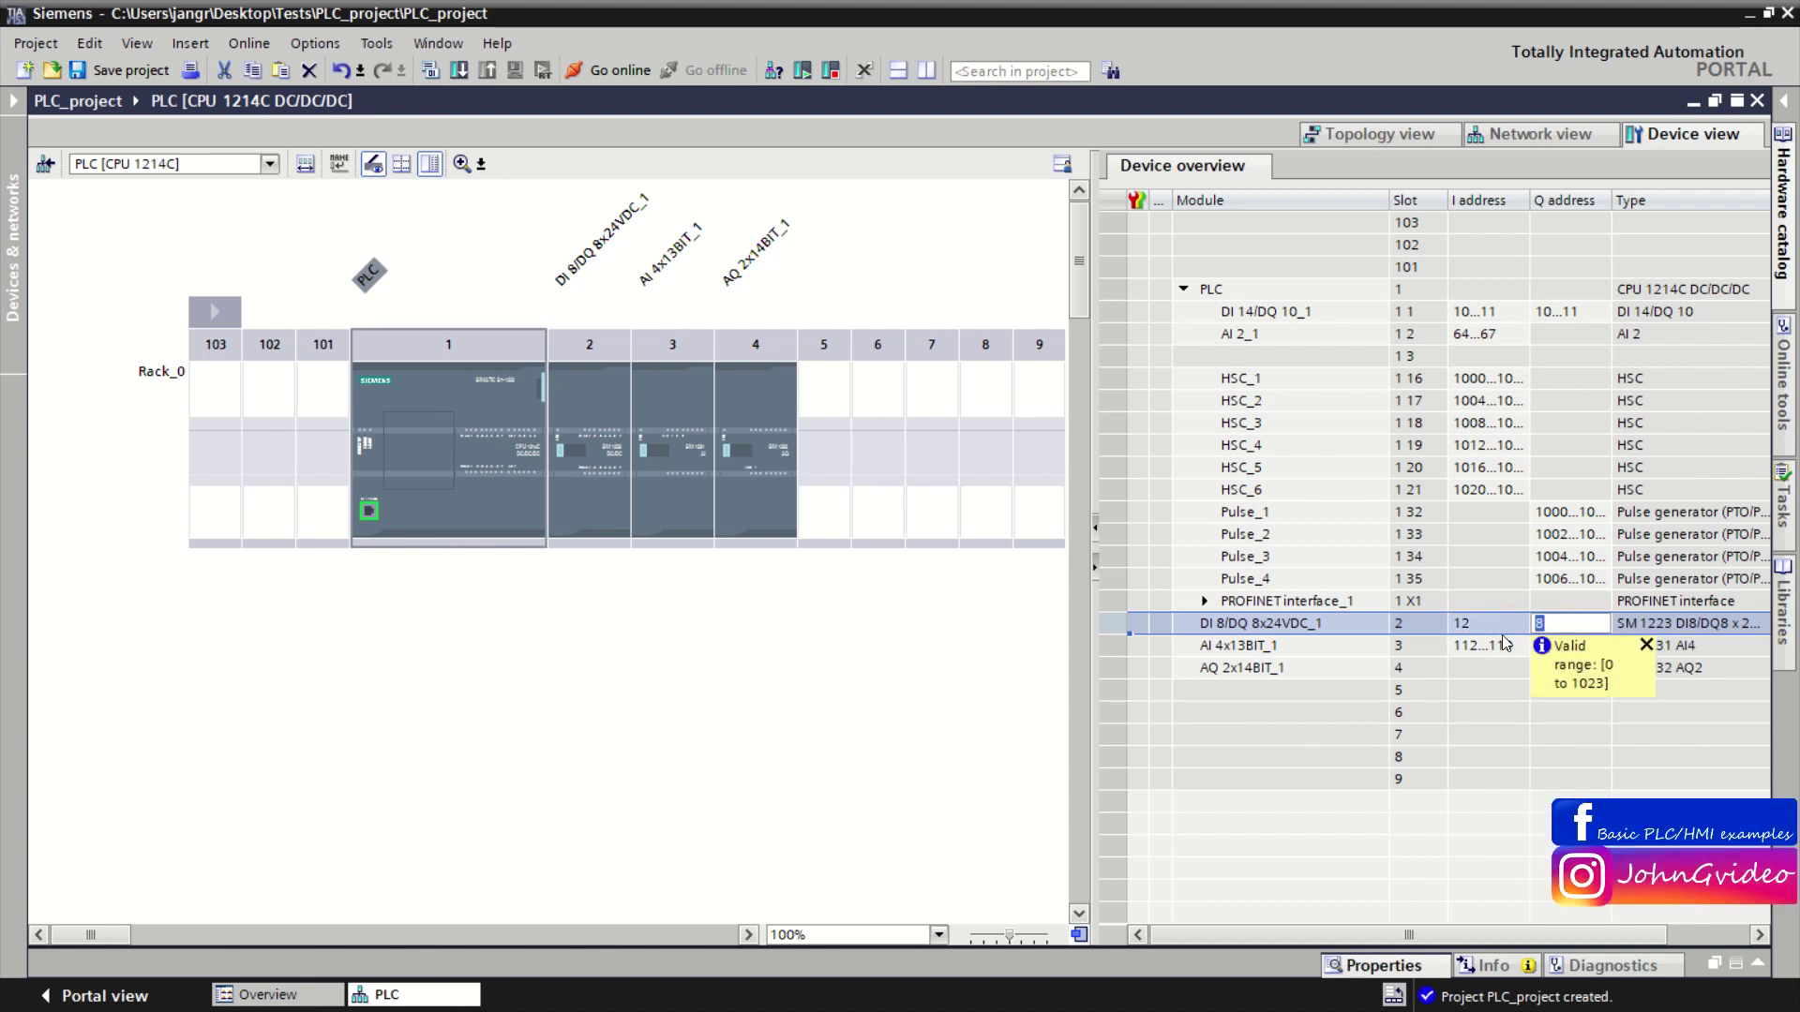
{"action": "type", "text": "12"}
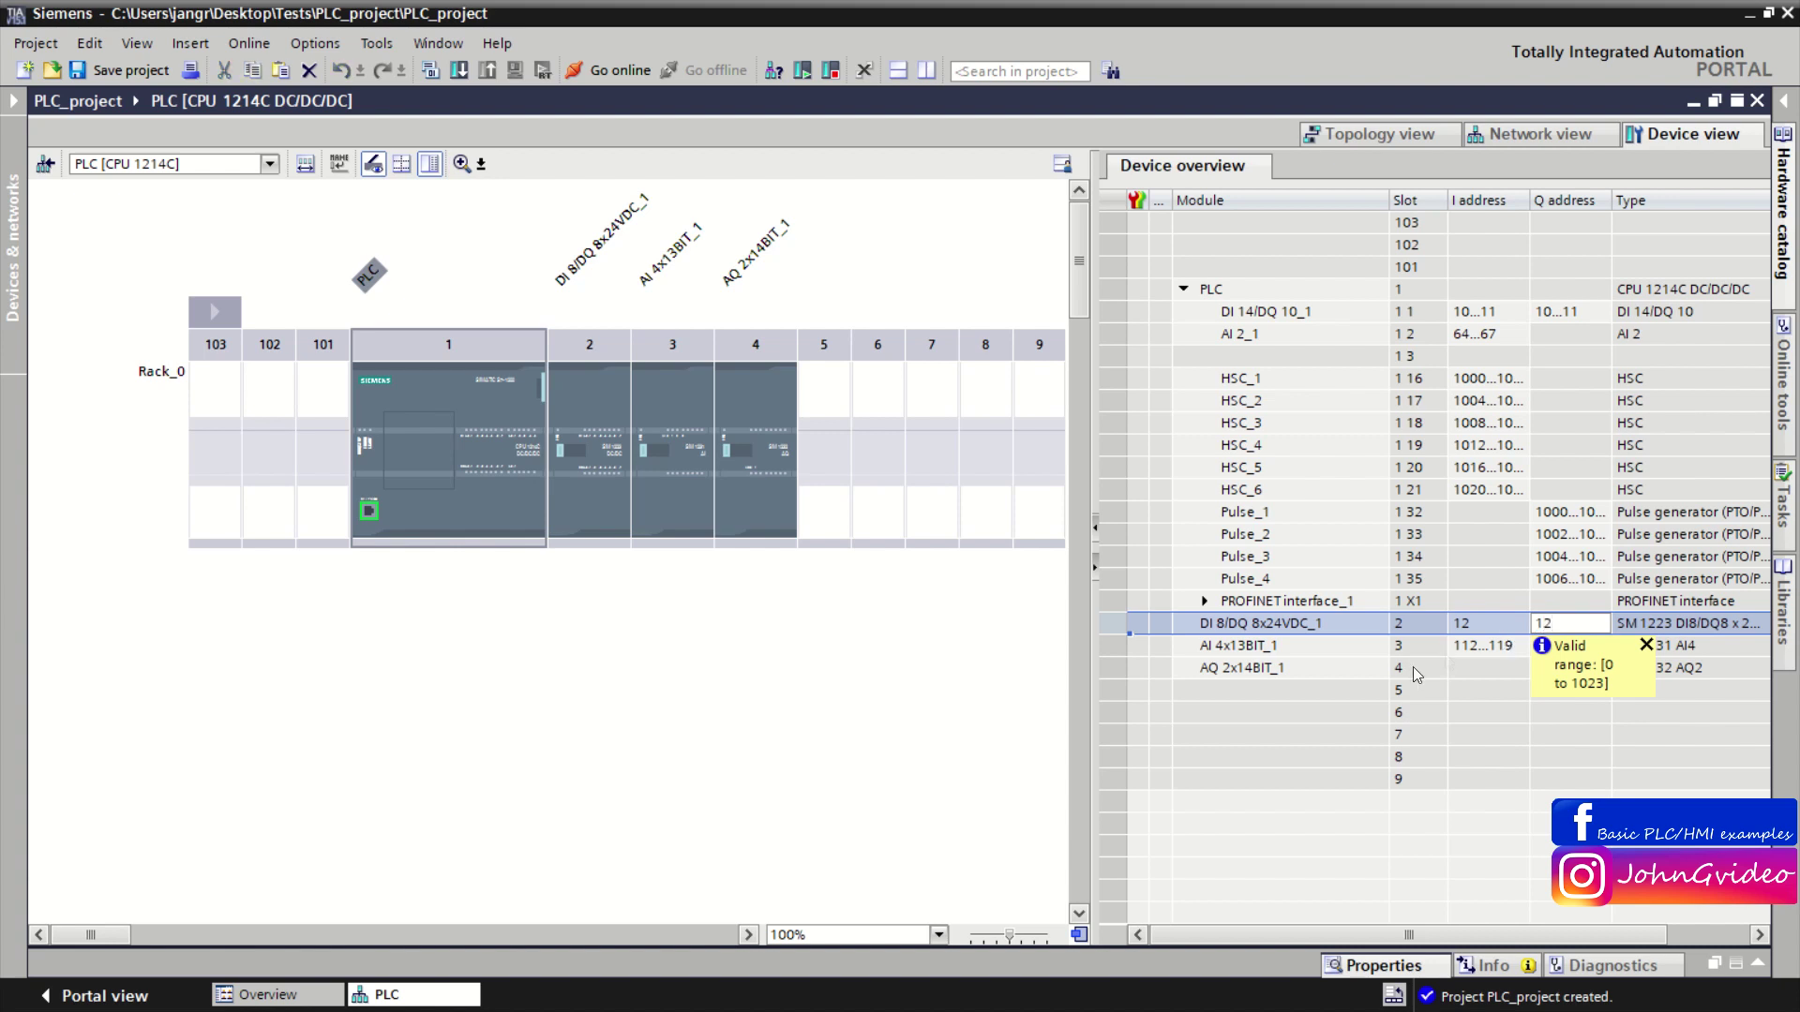
{"action": "left_click", "coordinate": [1459, 675]}
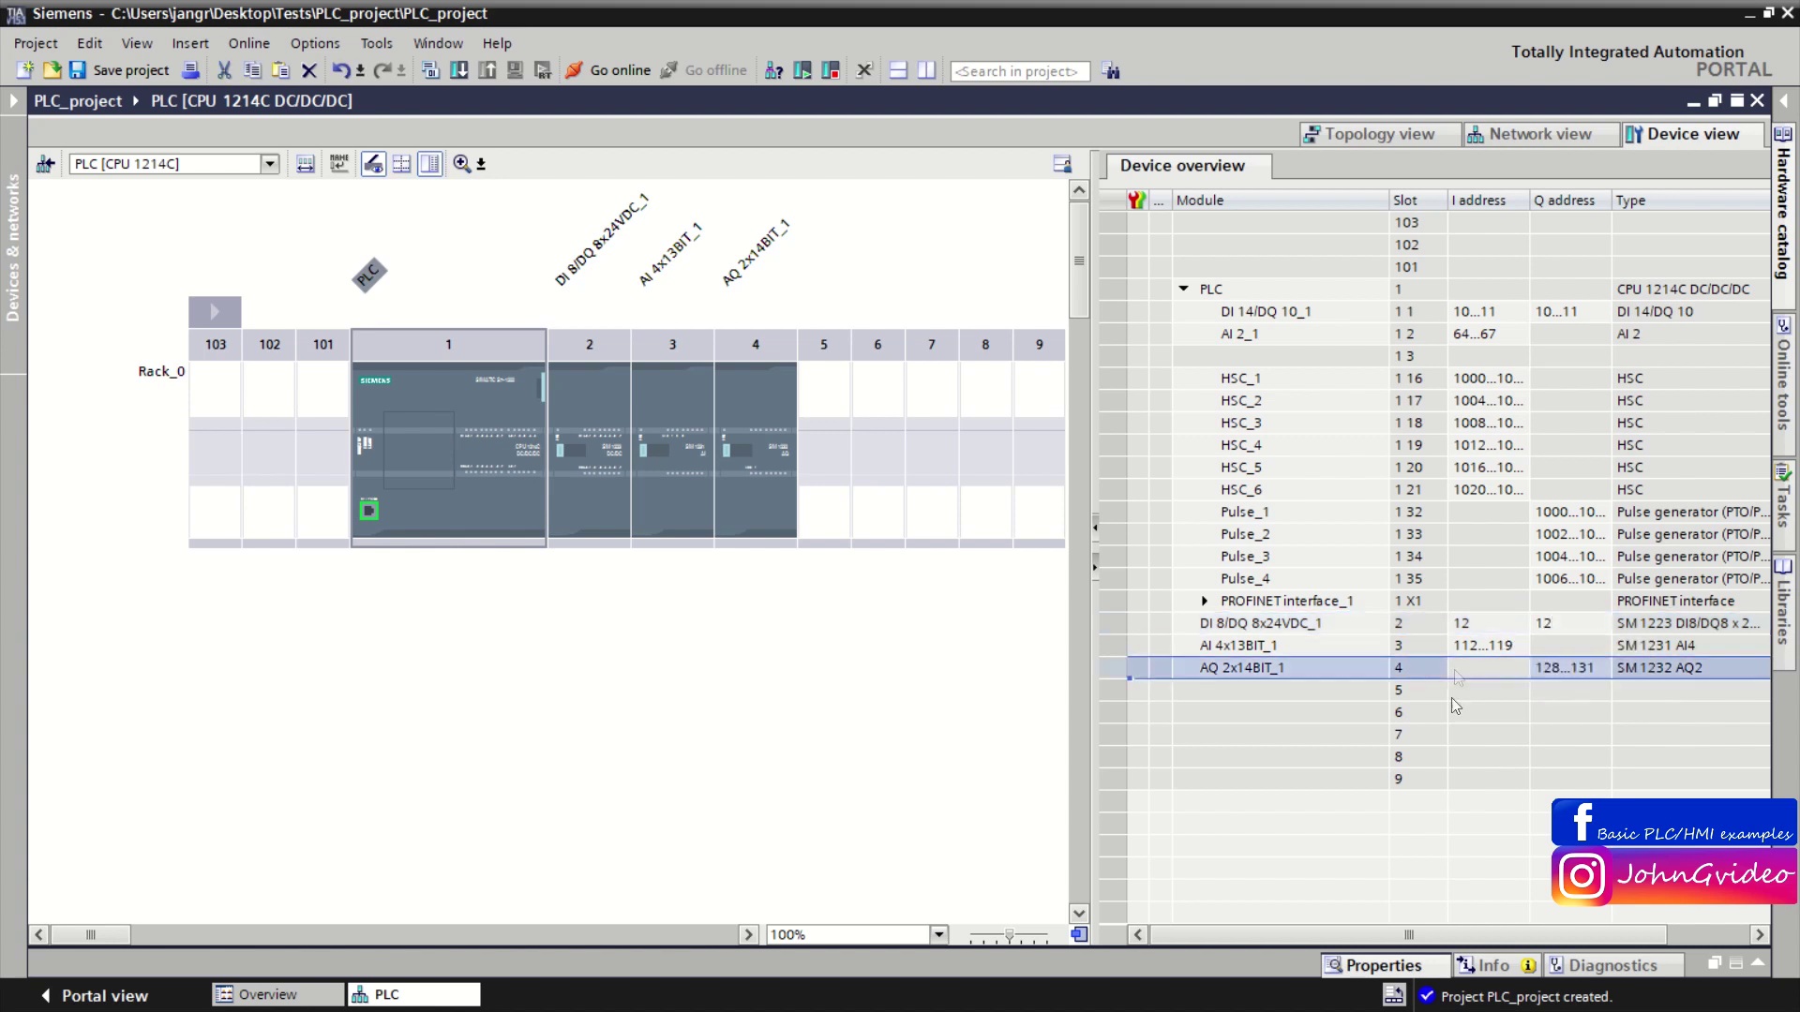
Look over the address ranges of the AI 4x13BIT and AQ 2x14BIT modules and close the device overview.
{"action": "left_click", "coordinate": [1485, 649]}
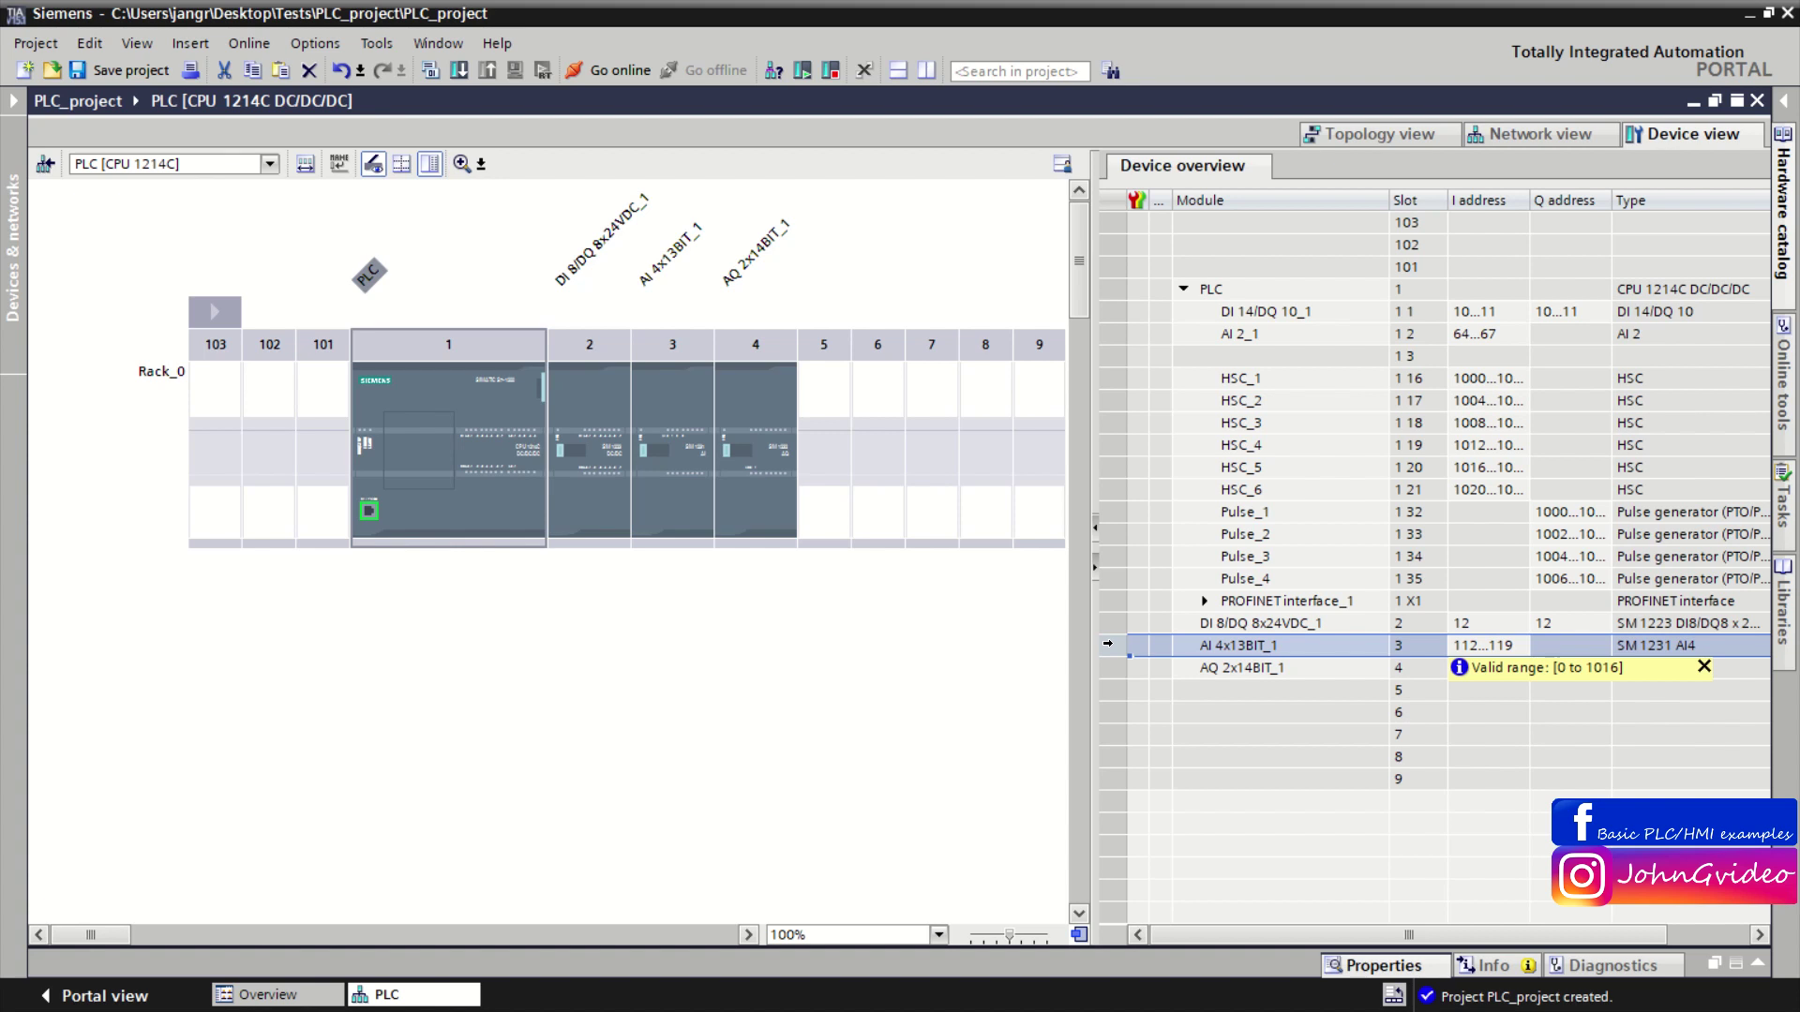
{"action": "left_click", "coordinate": [1115, 675]}
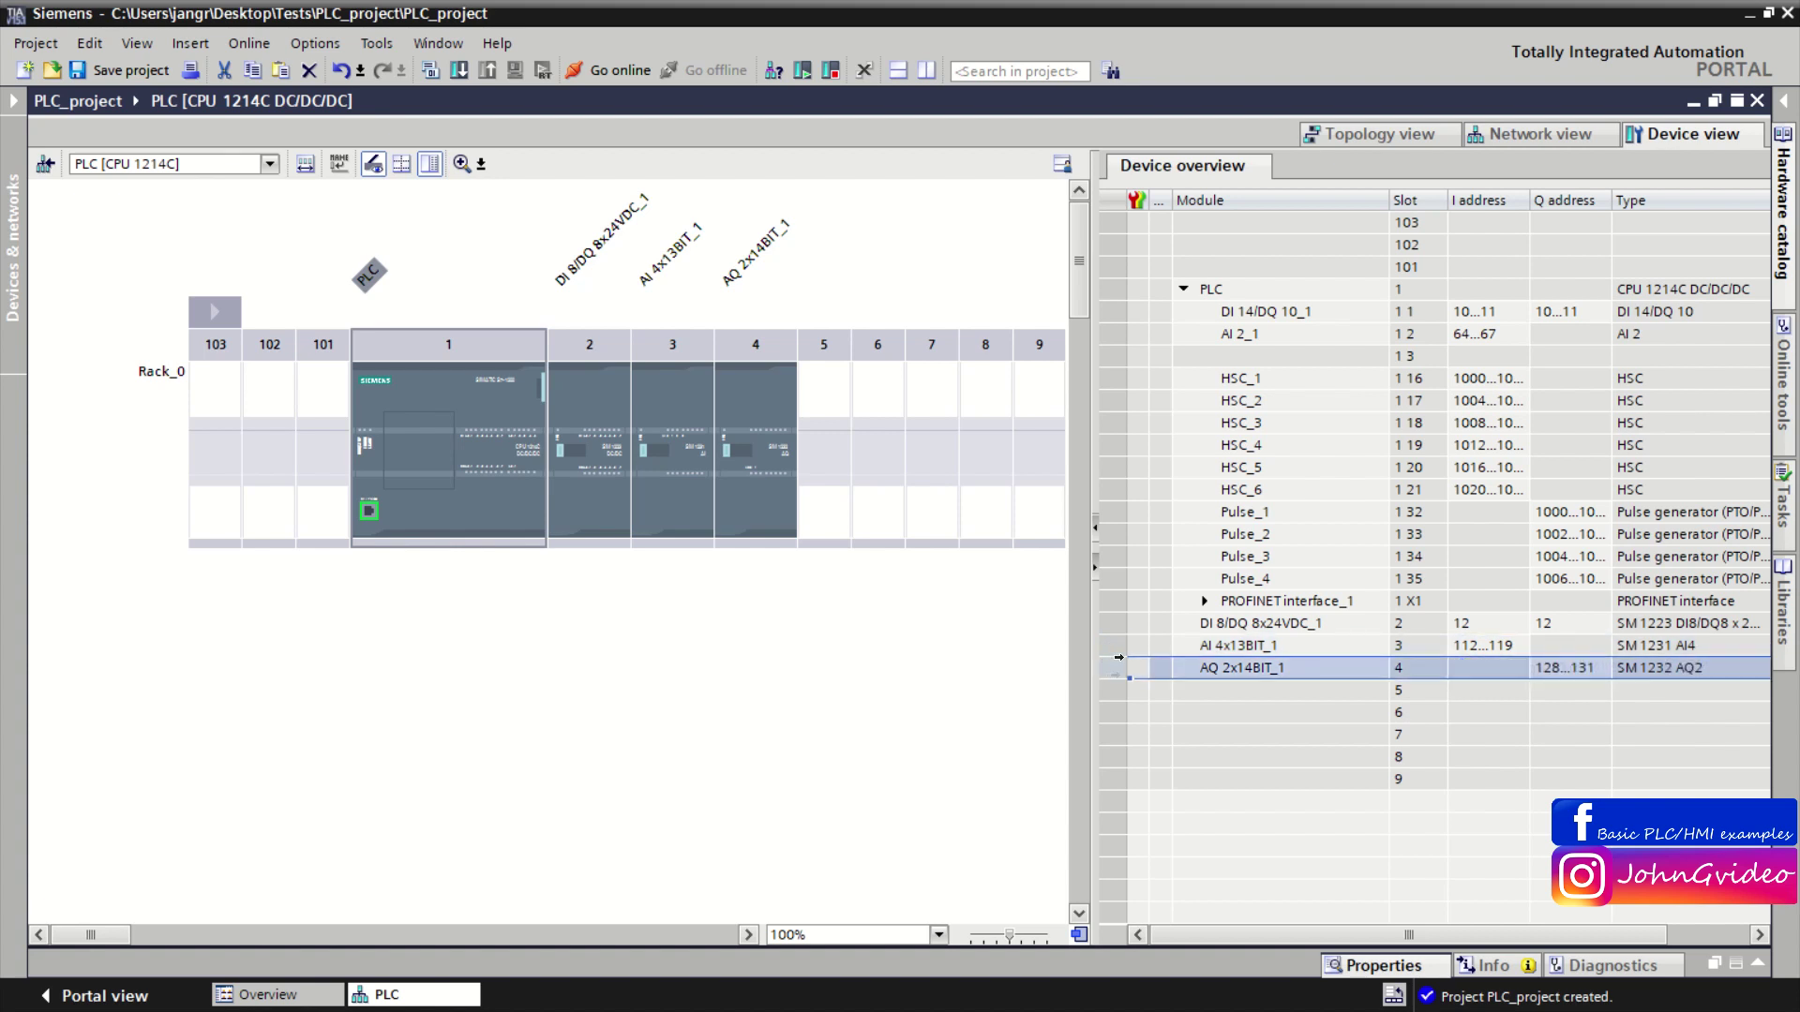
{"action": "left_click", "coordinate": [1117, 654]}
{"action": "left_click", "coordinate": [1117, 674]}
{"action": "left_click_drag", "start_coordinate": [1096, 414], "coordinate": [1005, 450]}
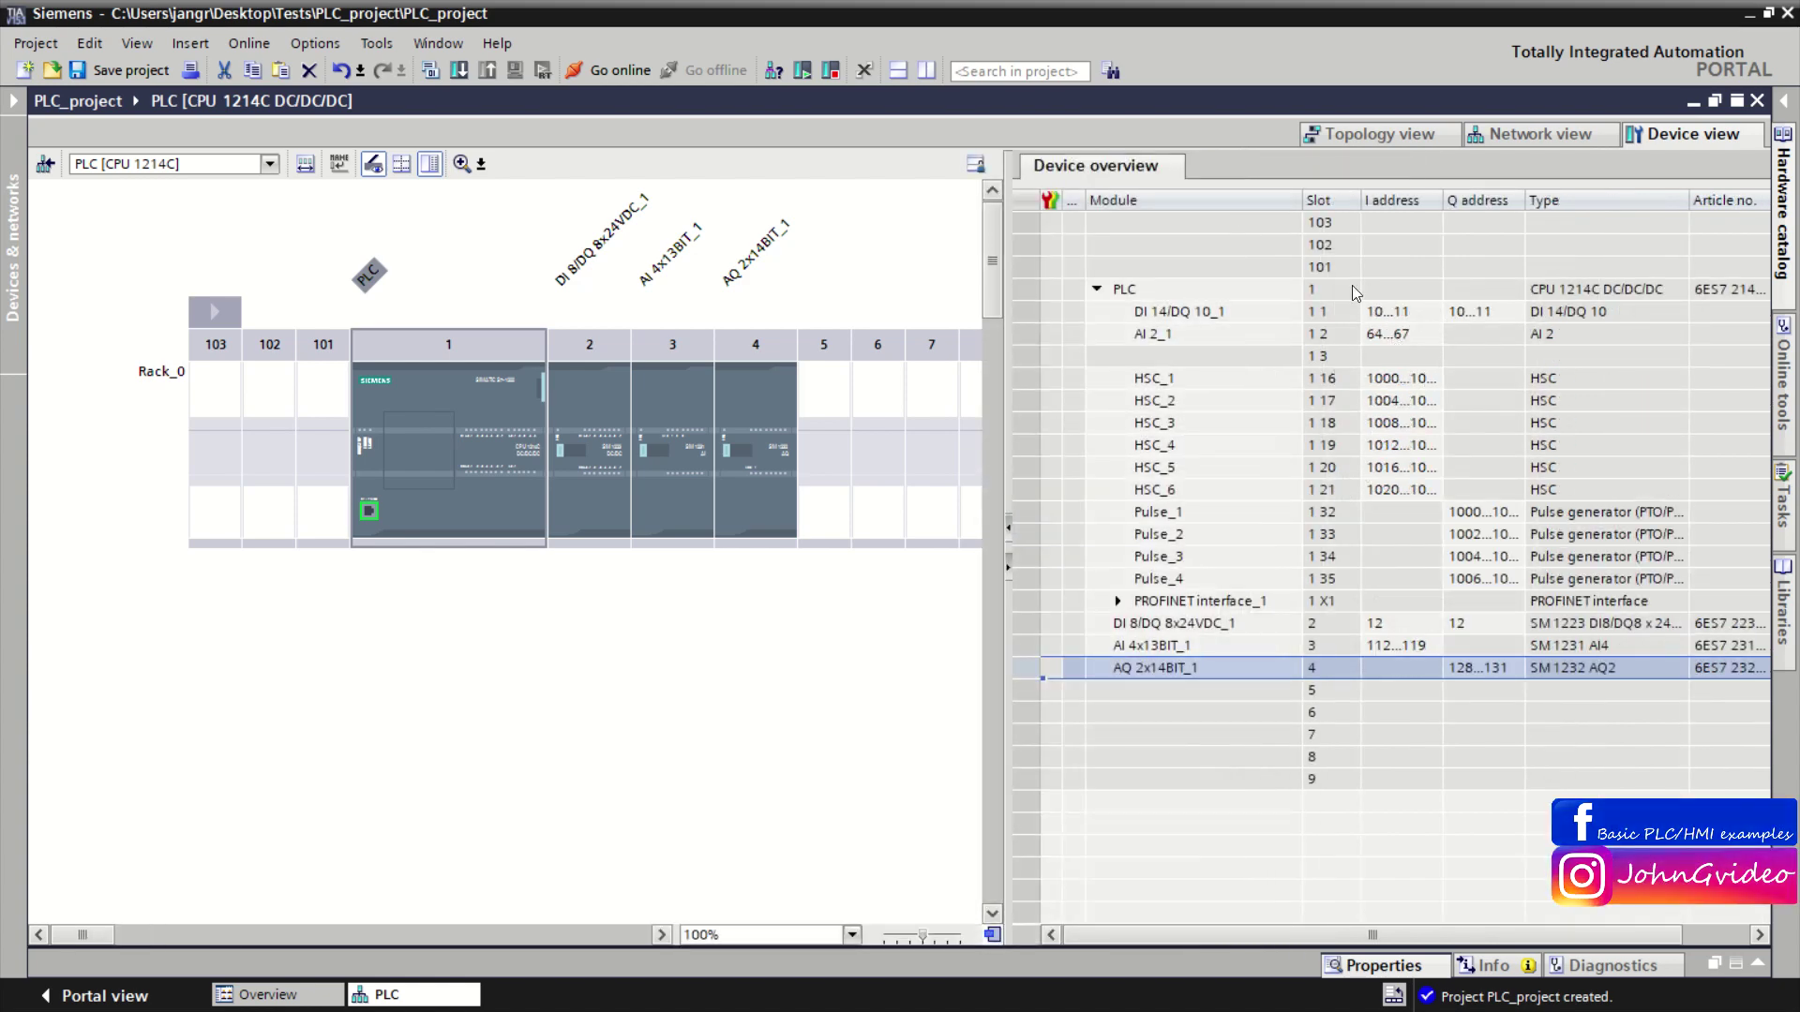
{"action": "left_click", "coordinate": [1007, 570]}
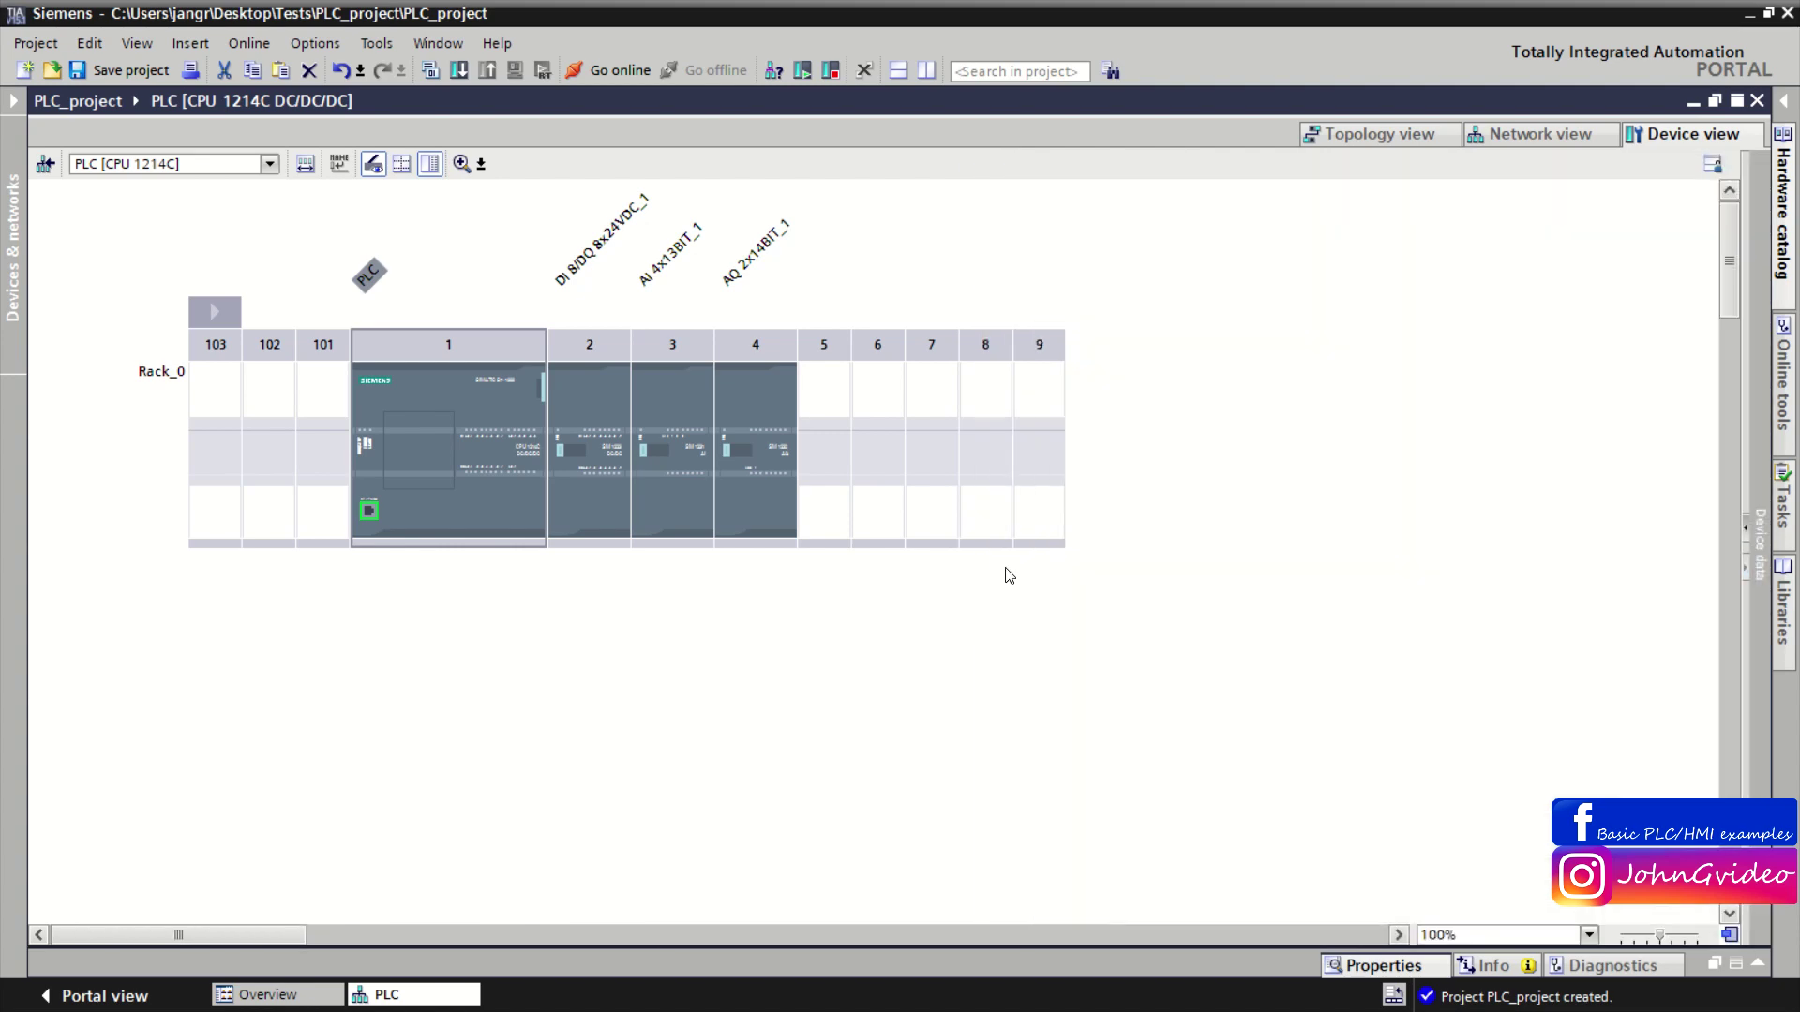
{"action": "left_click", "coordinate": [489, 252]}
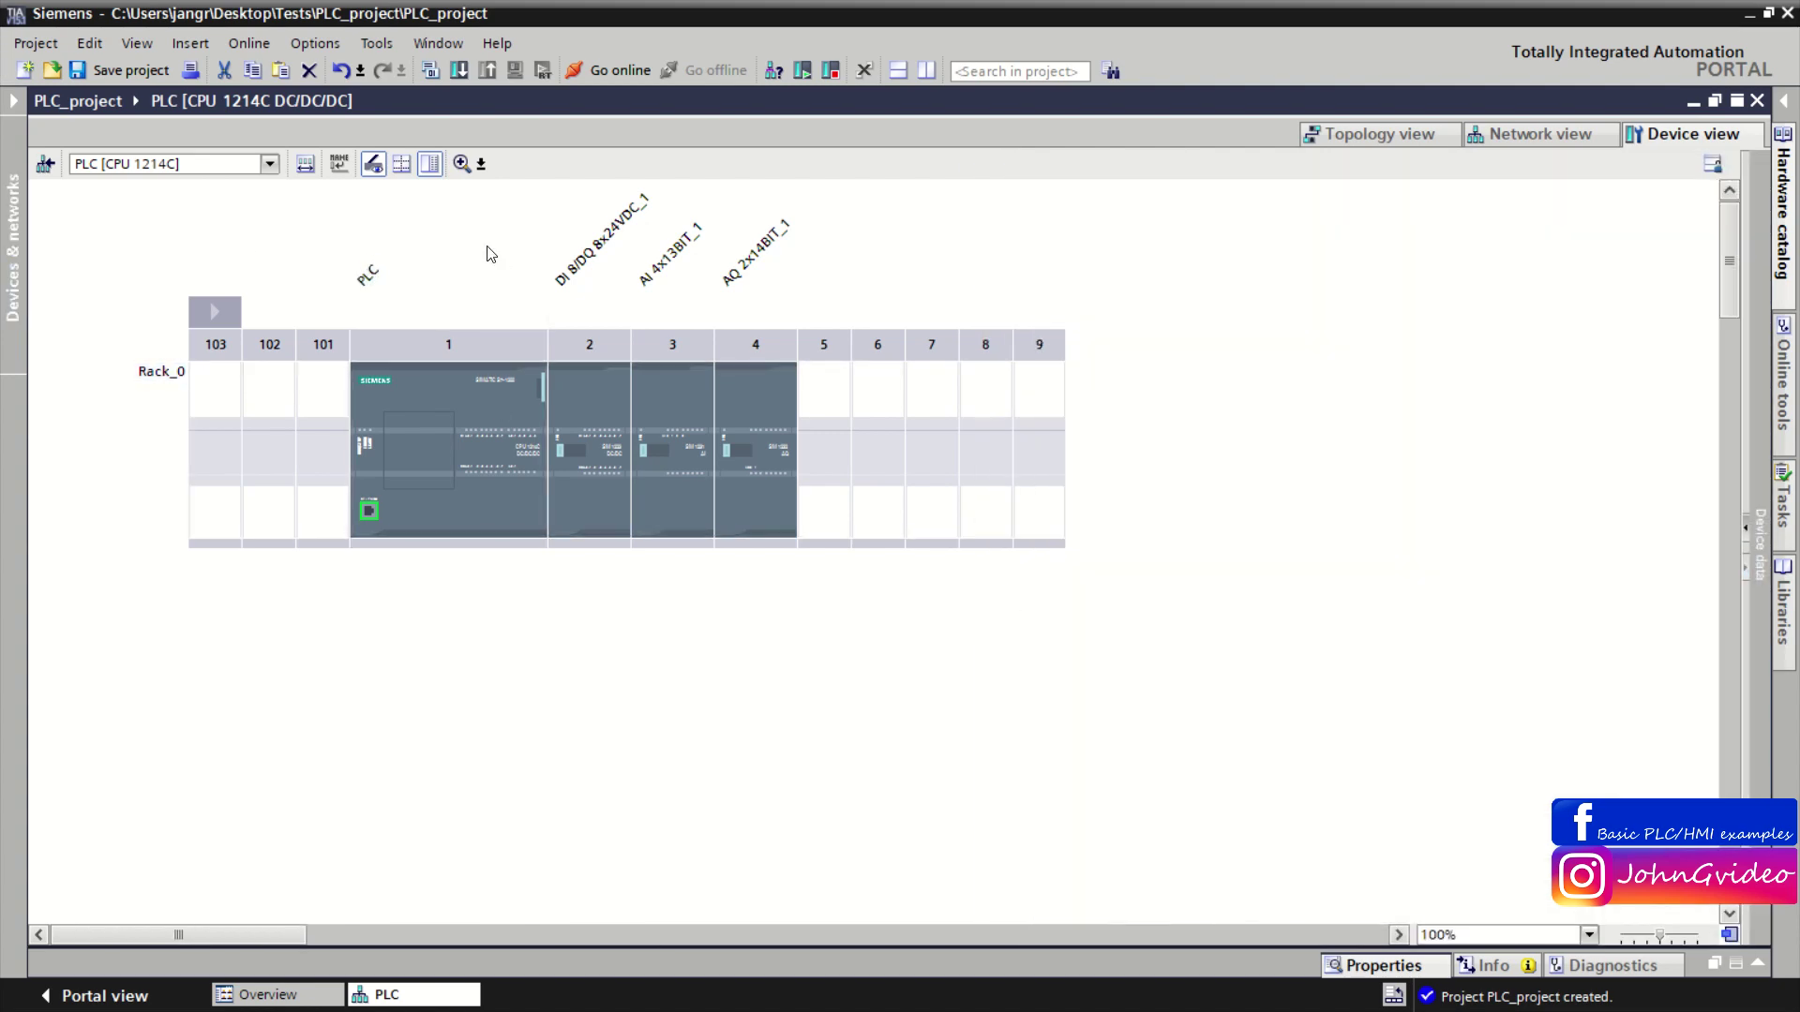
Open the properties of the AI 4x13BIT module in slot 3 and expand its analog input channel list.
{"action": "left_click", "coordinate": [661, 377]}
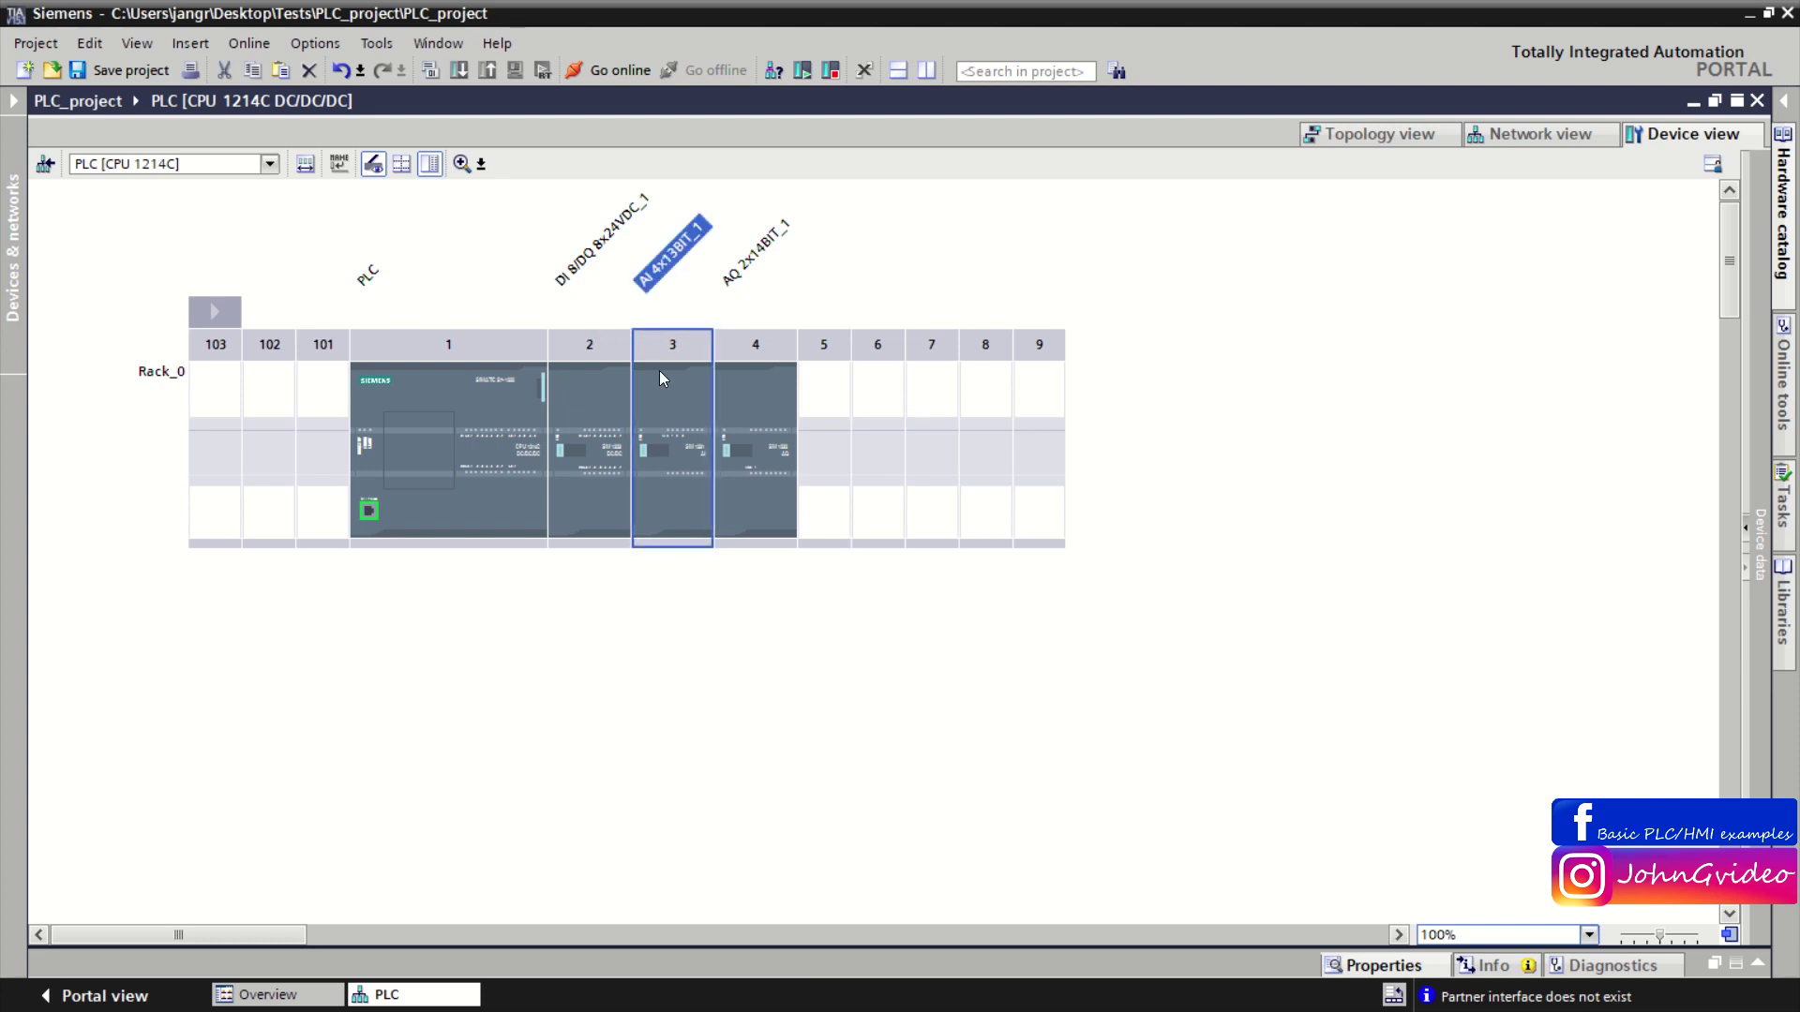
{"action": "right_click", "coordinate": [659, 377]}
{"action": "left_click", "coordinate": [786, 873]}
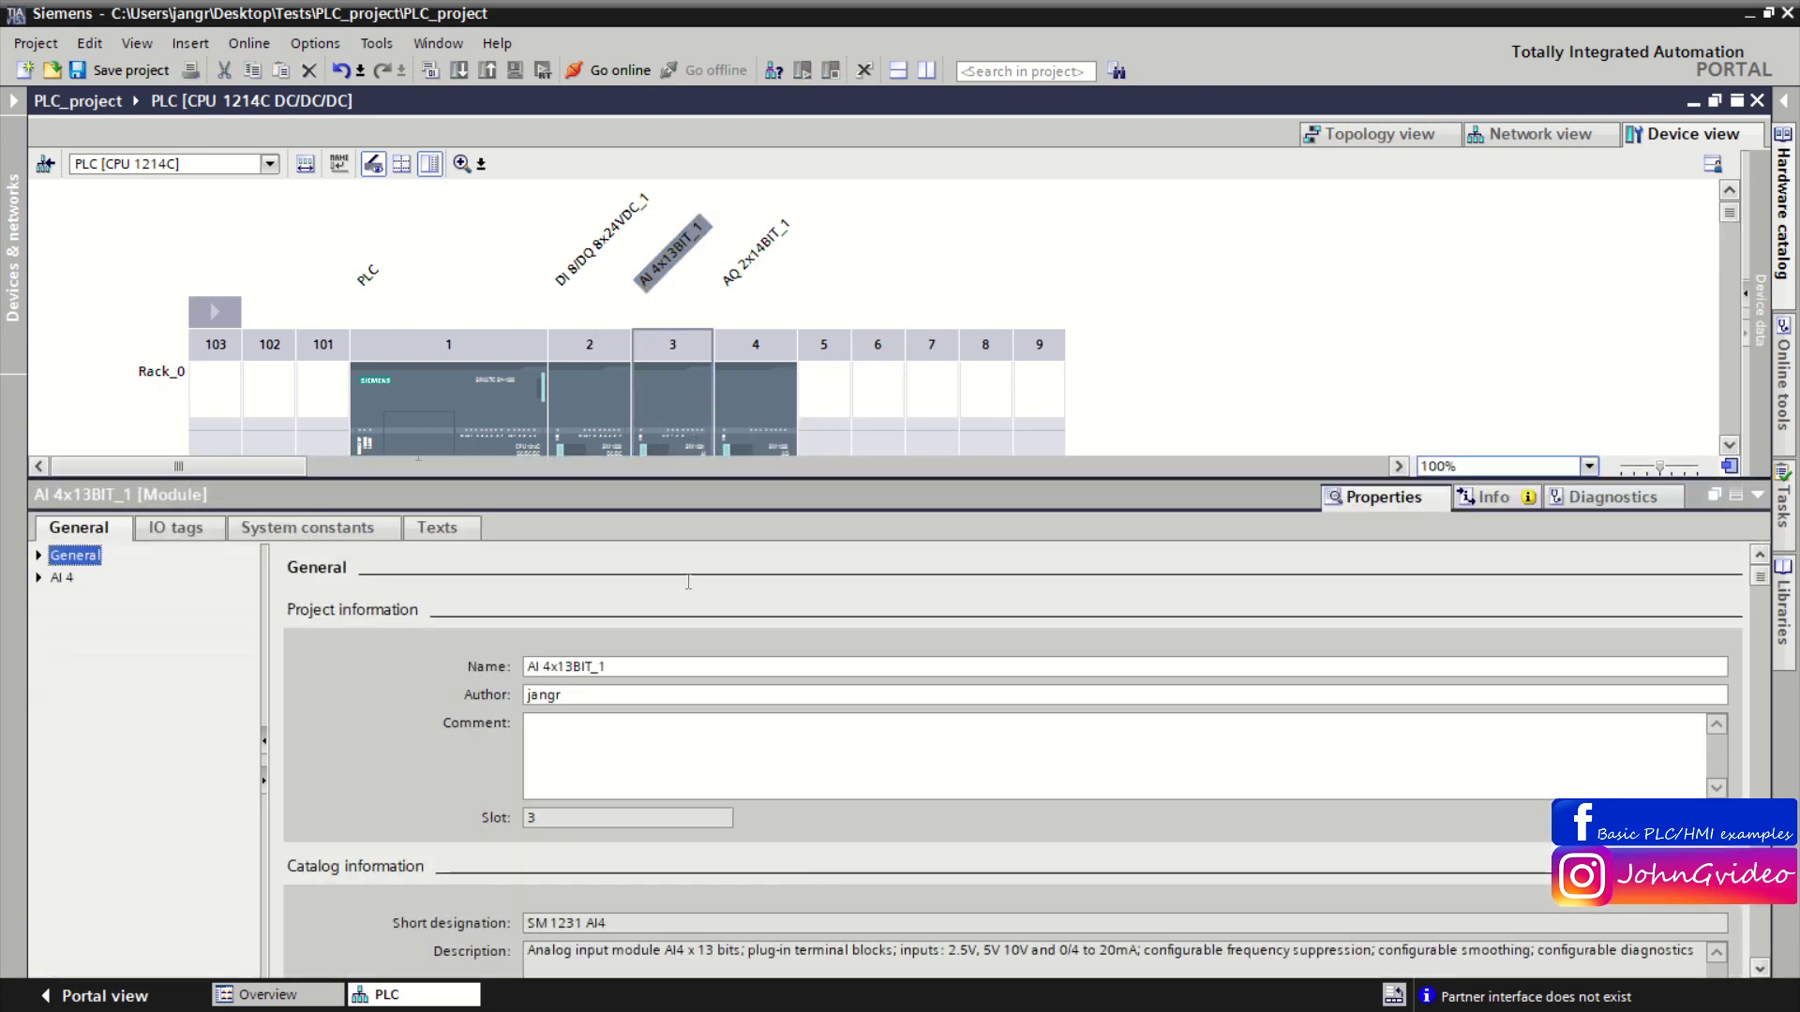
{"action": "left_click", "coordinate": [39, 577]}
{"action": "left_click", "coordinate": [57, 600]}
{"action": "left_click_drag", "start_coordinate": [837, 482], "coordinate": [836, 558]}
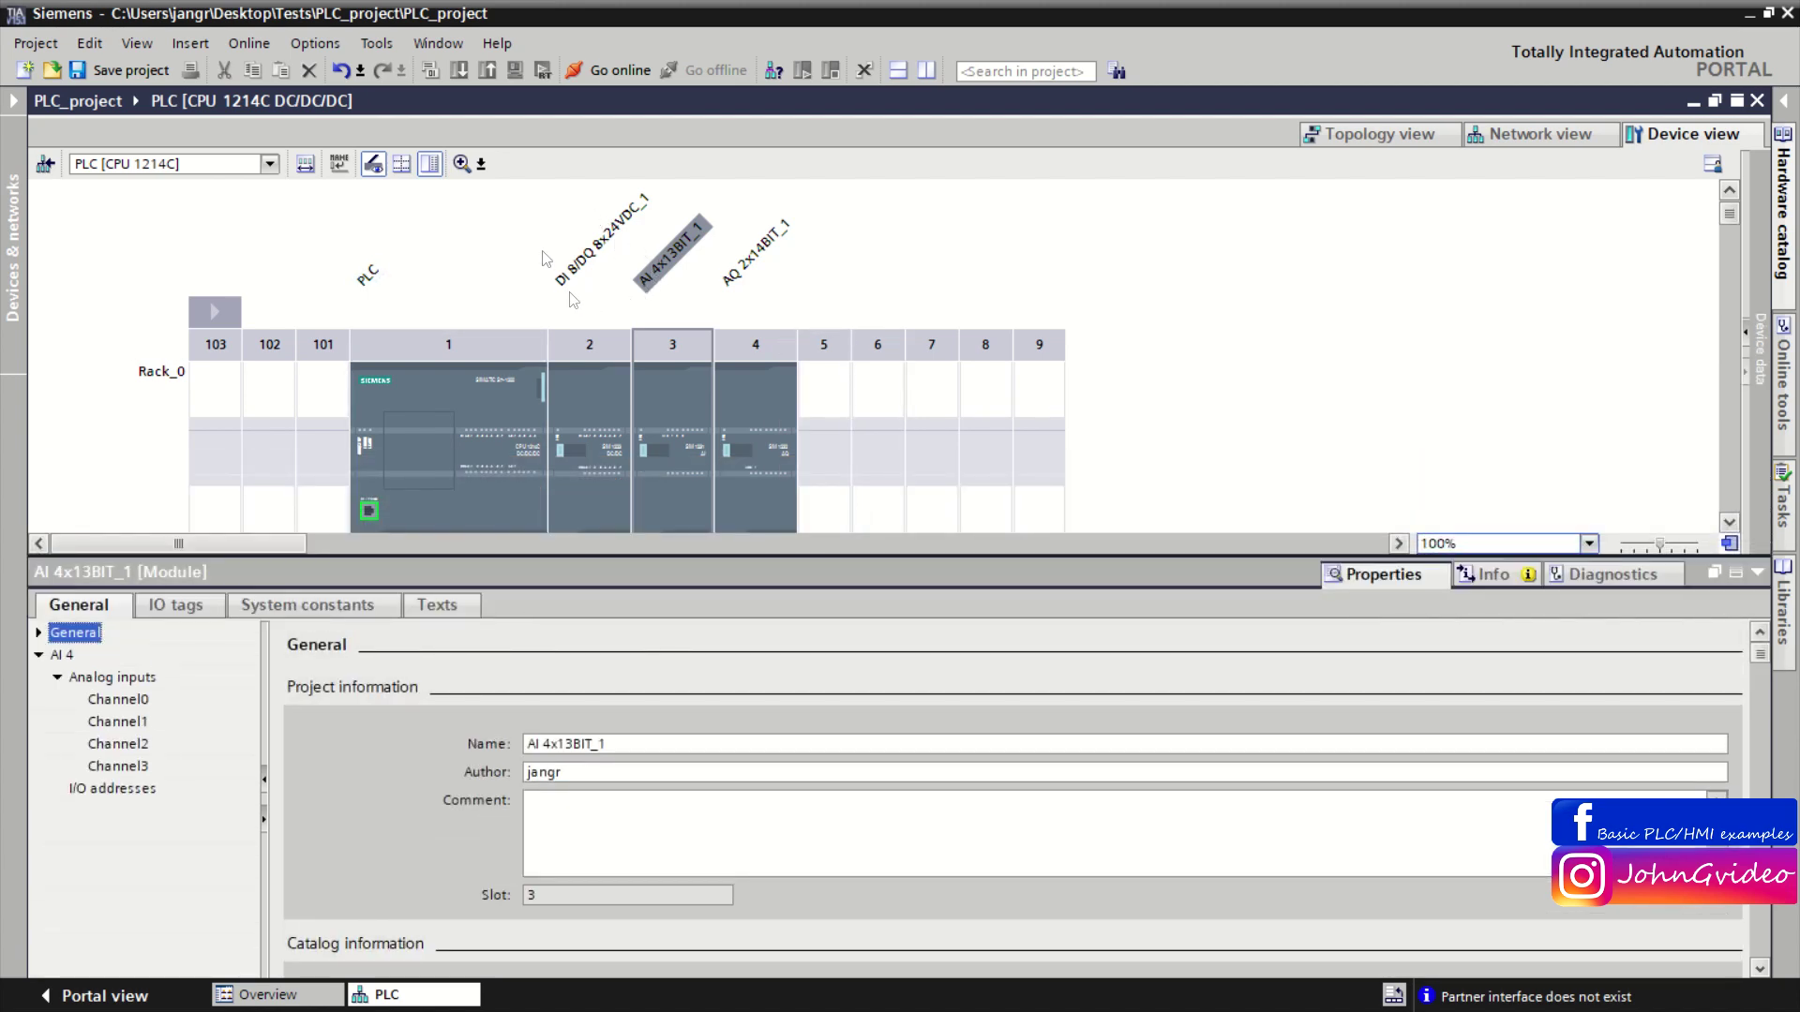
Review the voltage ranges offered for the AI module's Channel0 and keep +/- 10 V.
{"action": "left_click", "coordinate": [120, 701]}
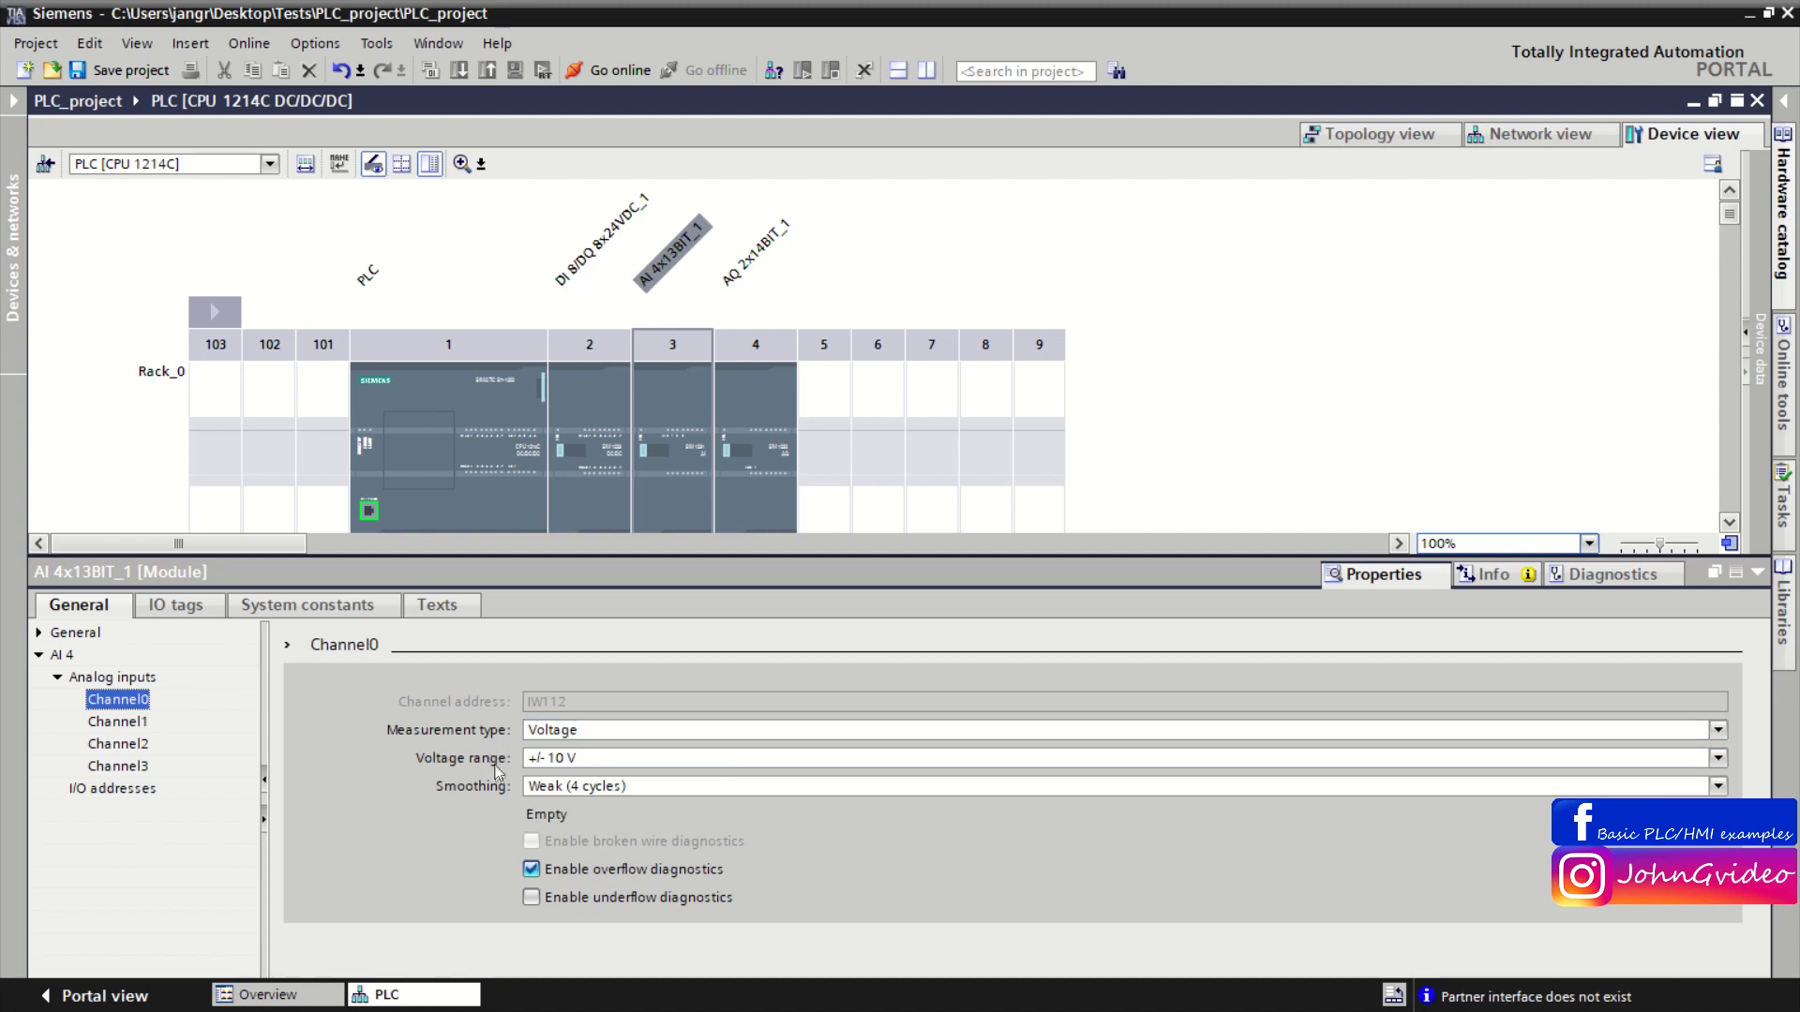
{"action": "left_click", "coordinate": [595, 757]}
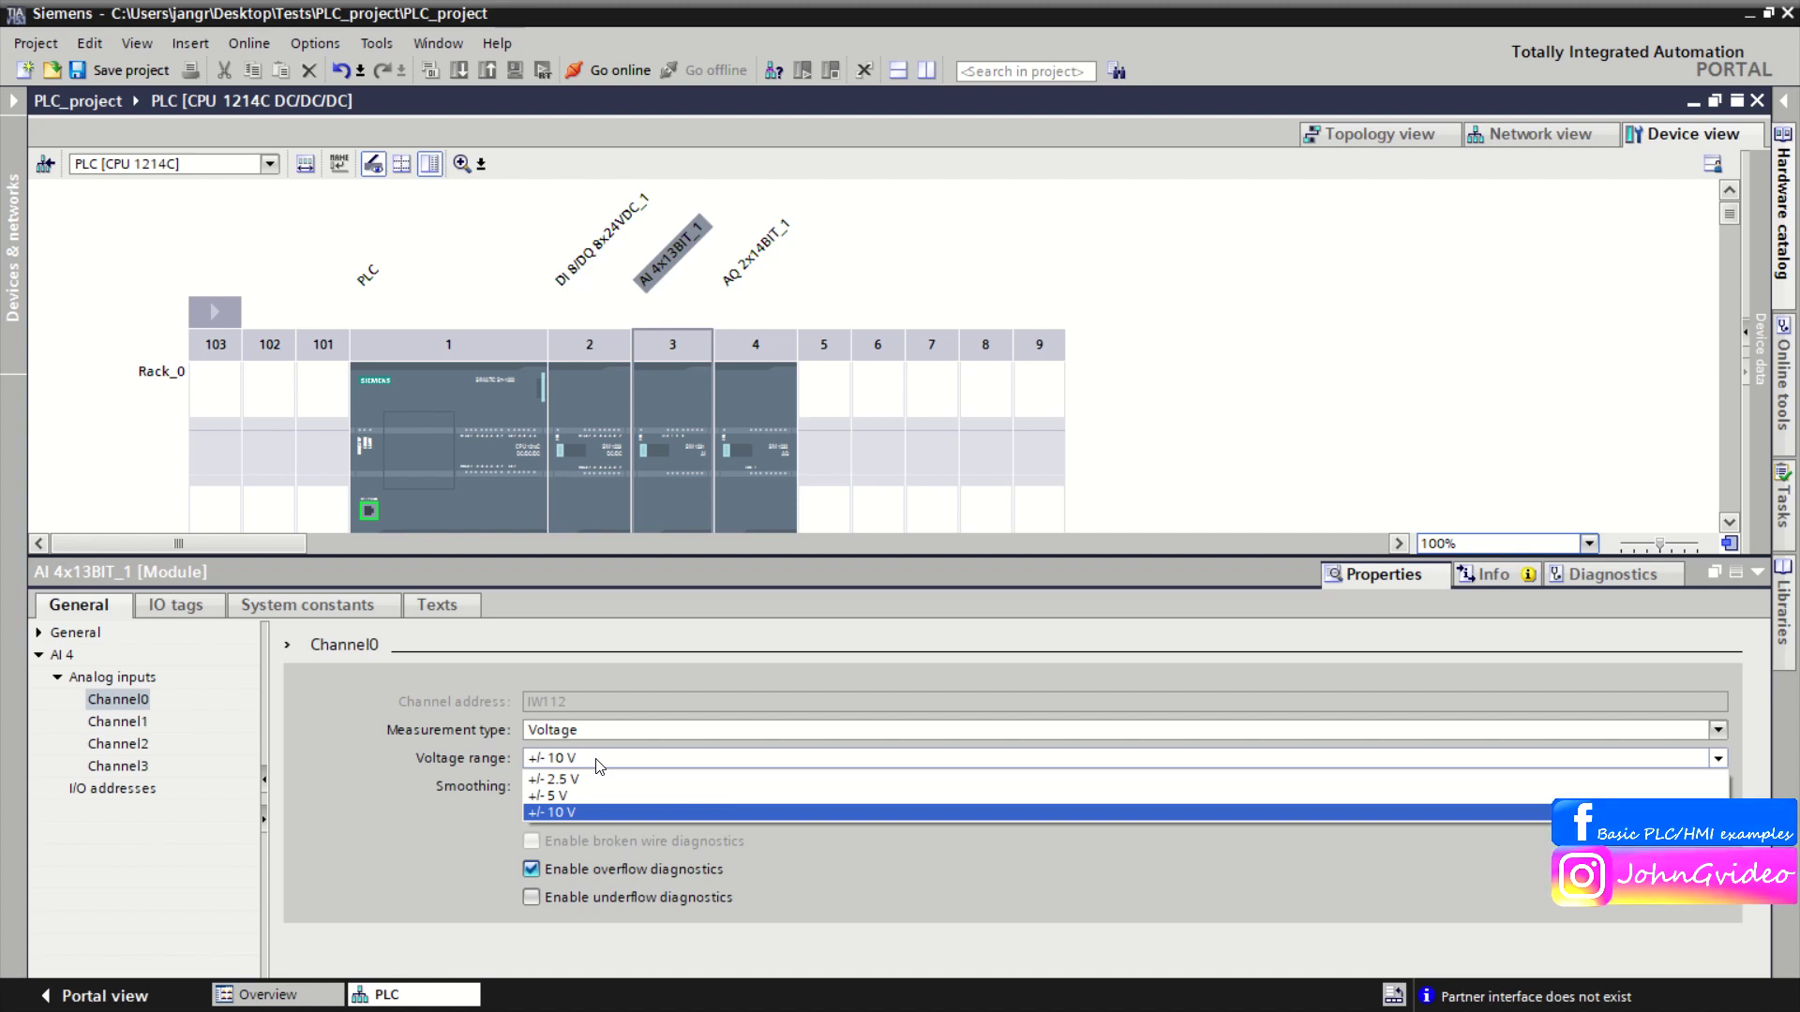
{"action": "left_click", "coordinate": [596, 761]}
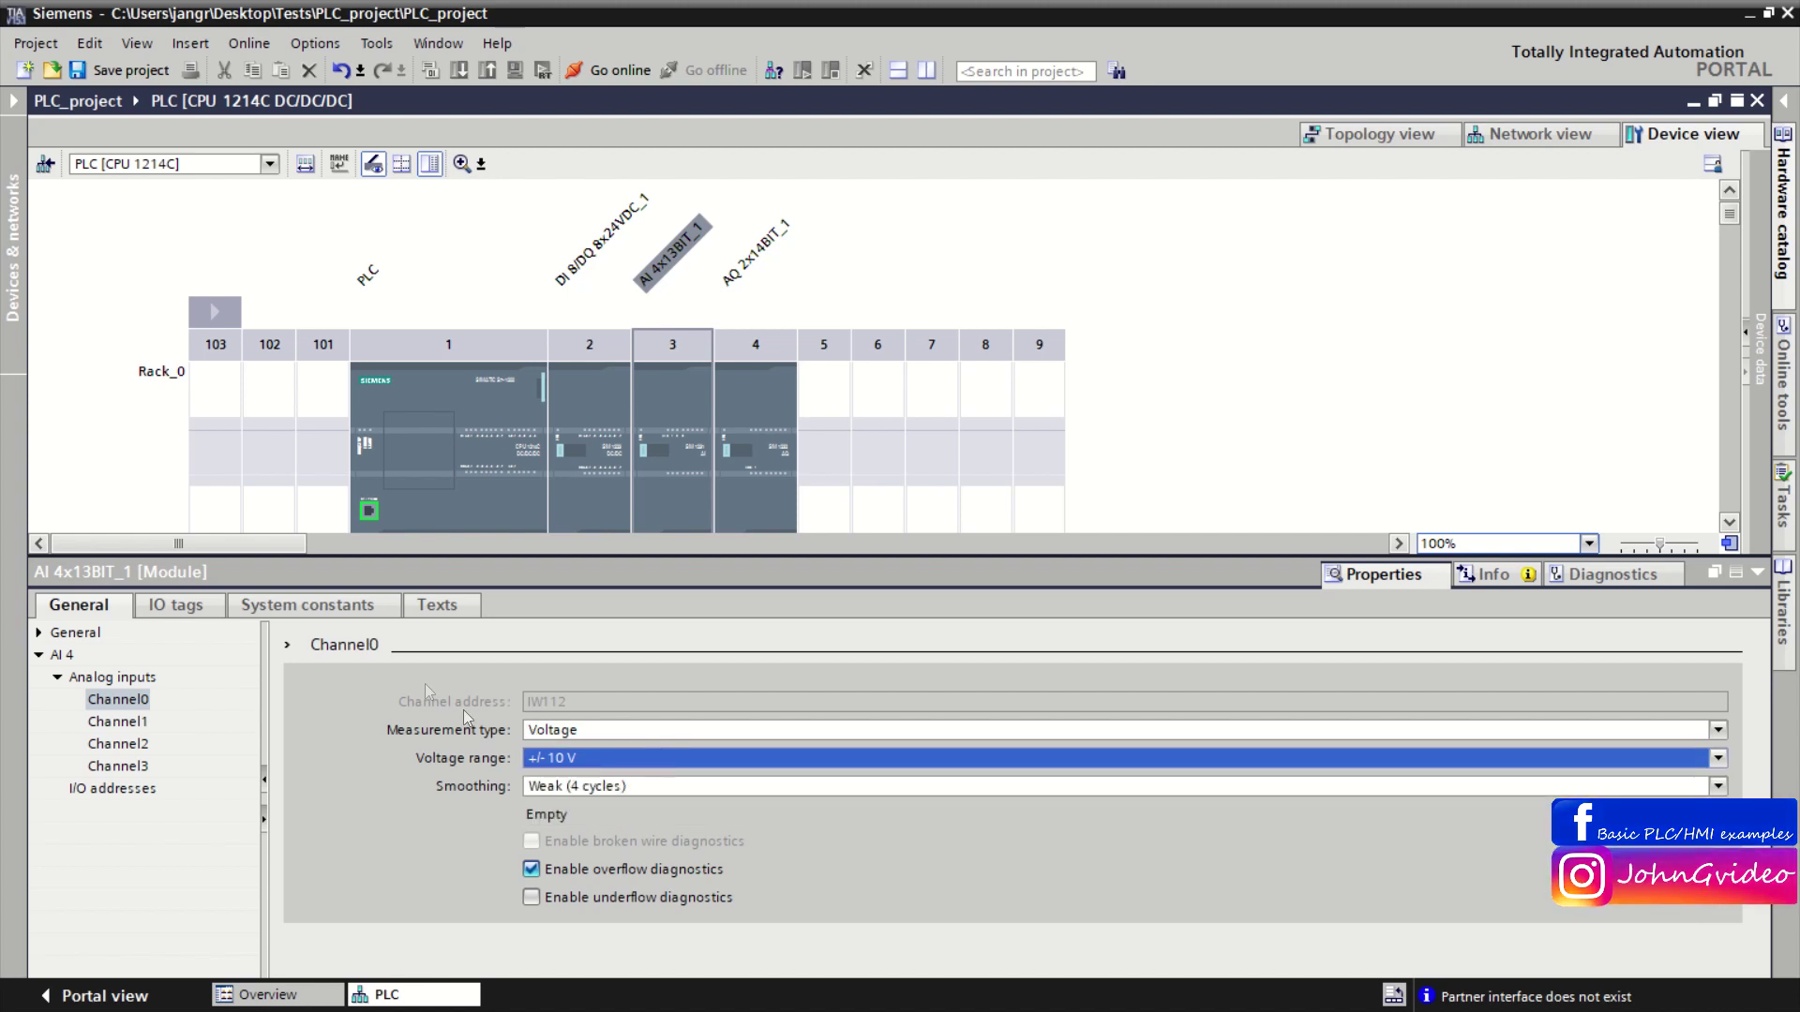
Set the AI module's Channel2 to measurement type Current with the 4..20 mA range, and open Channel3's settings.
{"action": "left_click", "coordinate": [136, 746]}
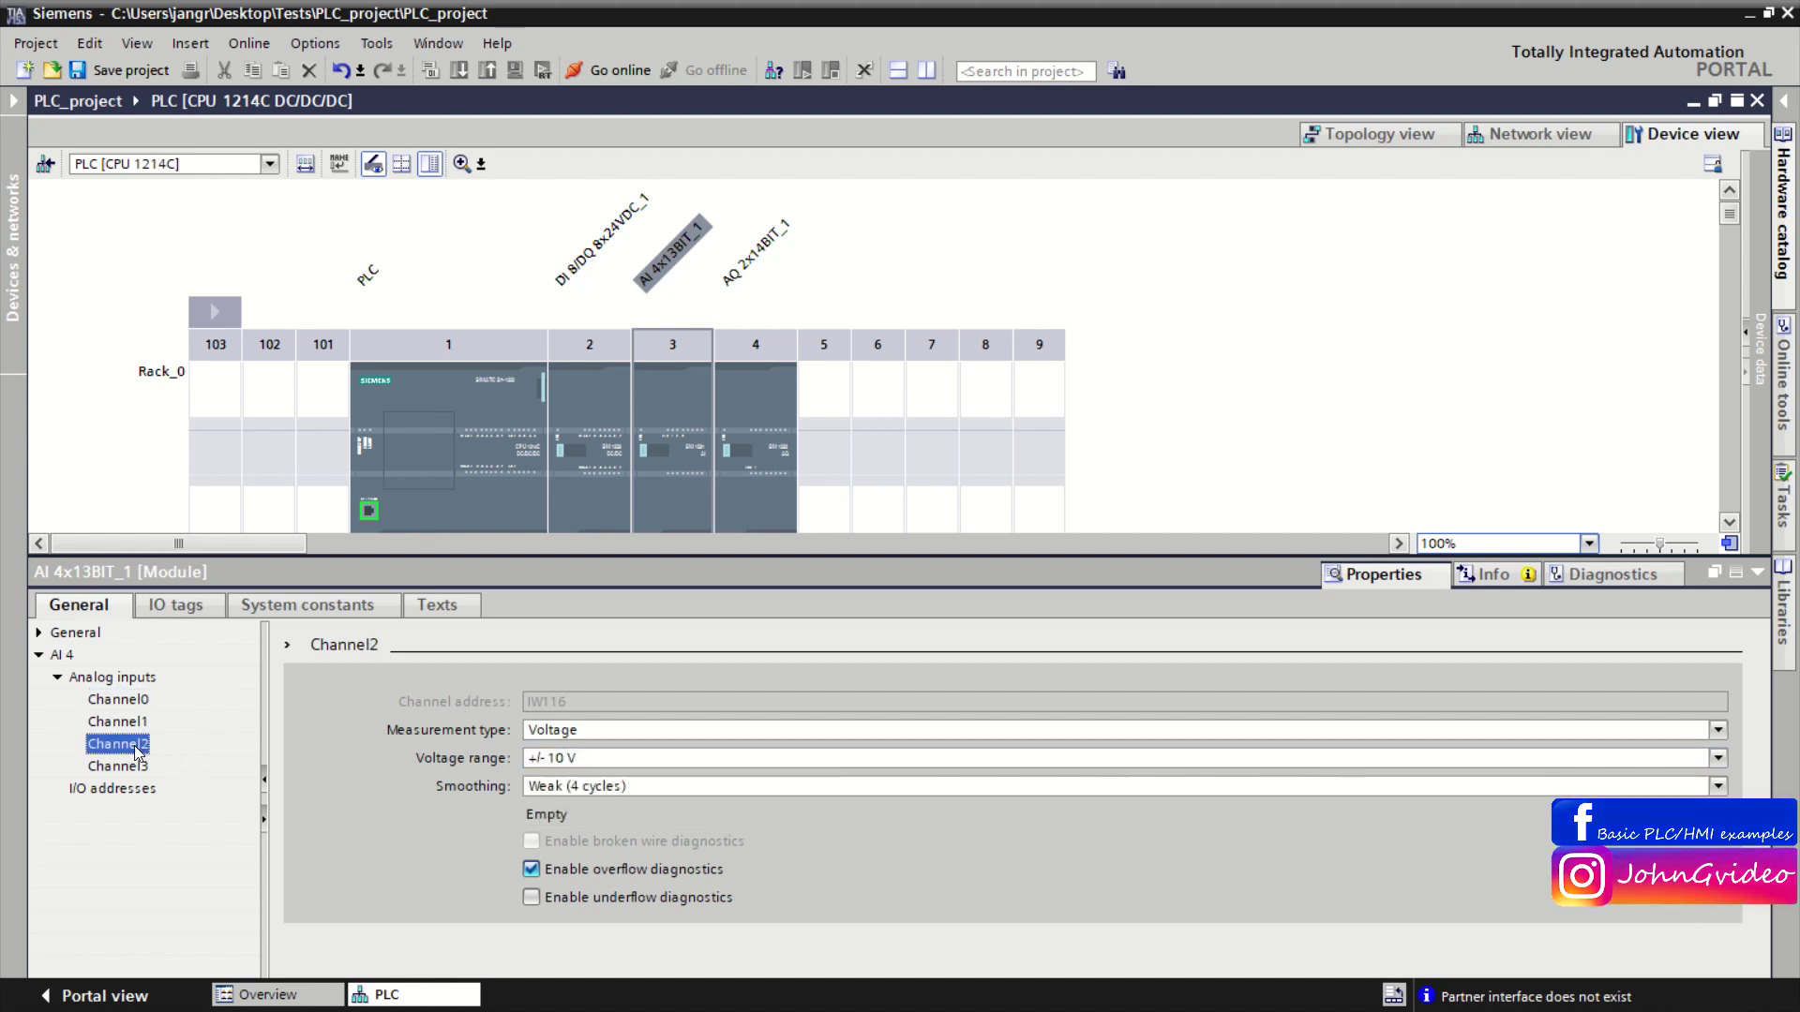
{"action": "left_click", "coordinate": [599, 735]}
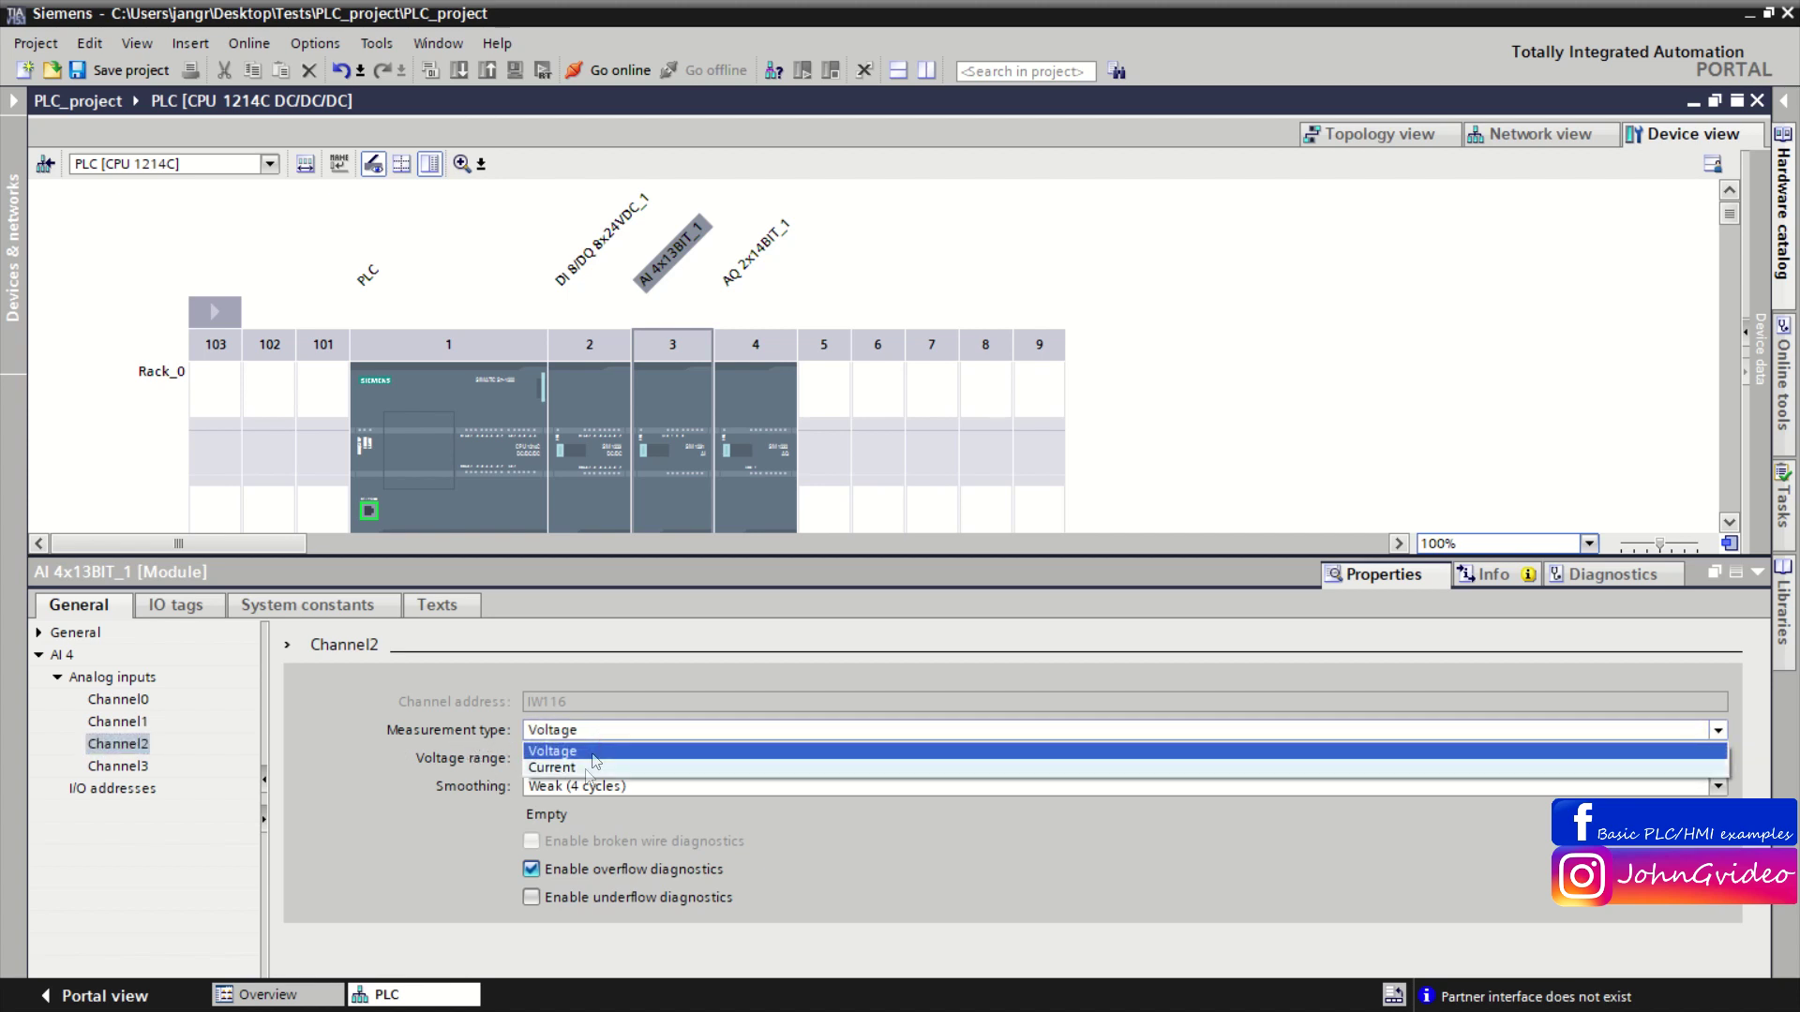
{"action": "left_click", "coordinate": [583, 769]}
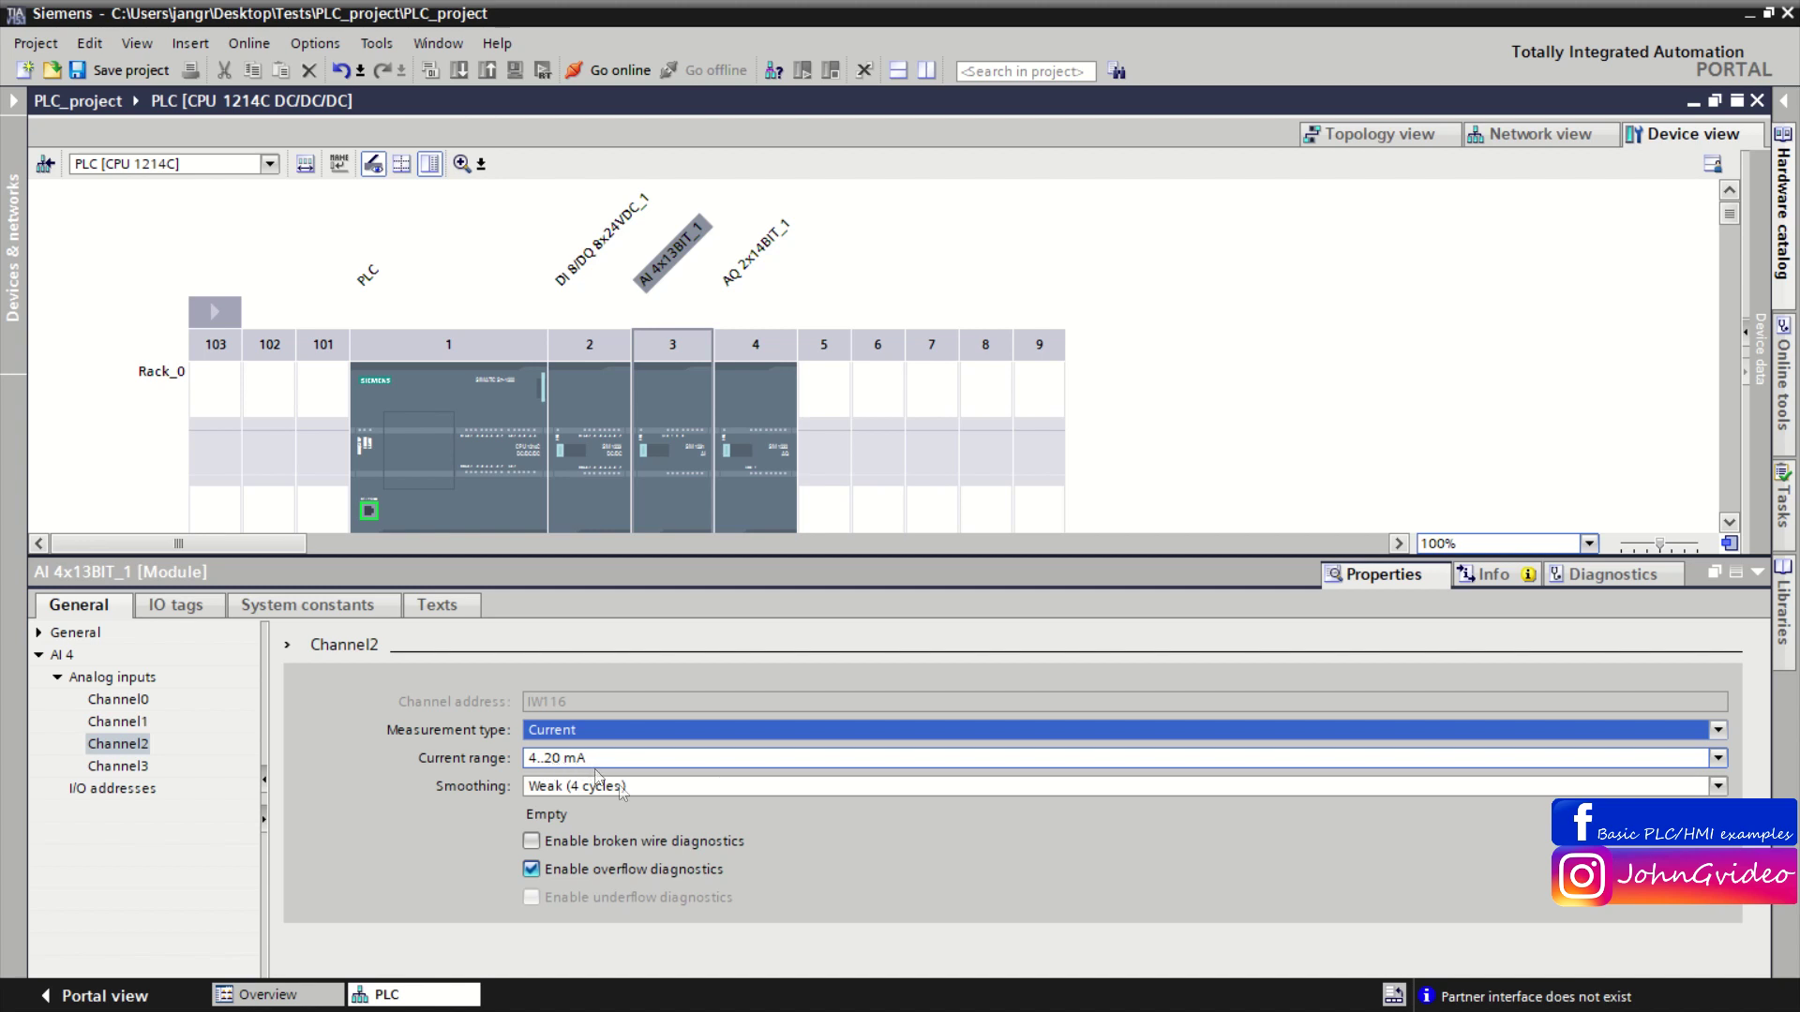
{"action": "left_click", "coordinate": [134, 767]}
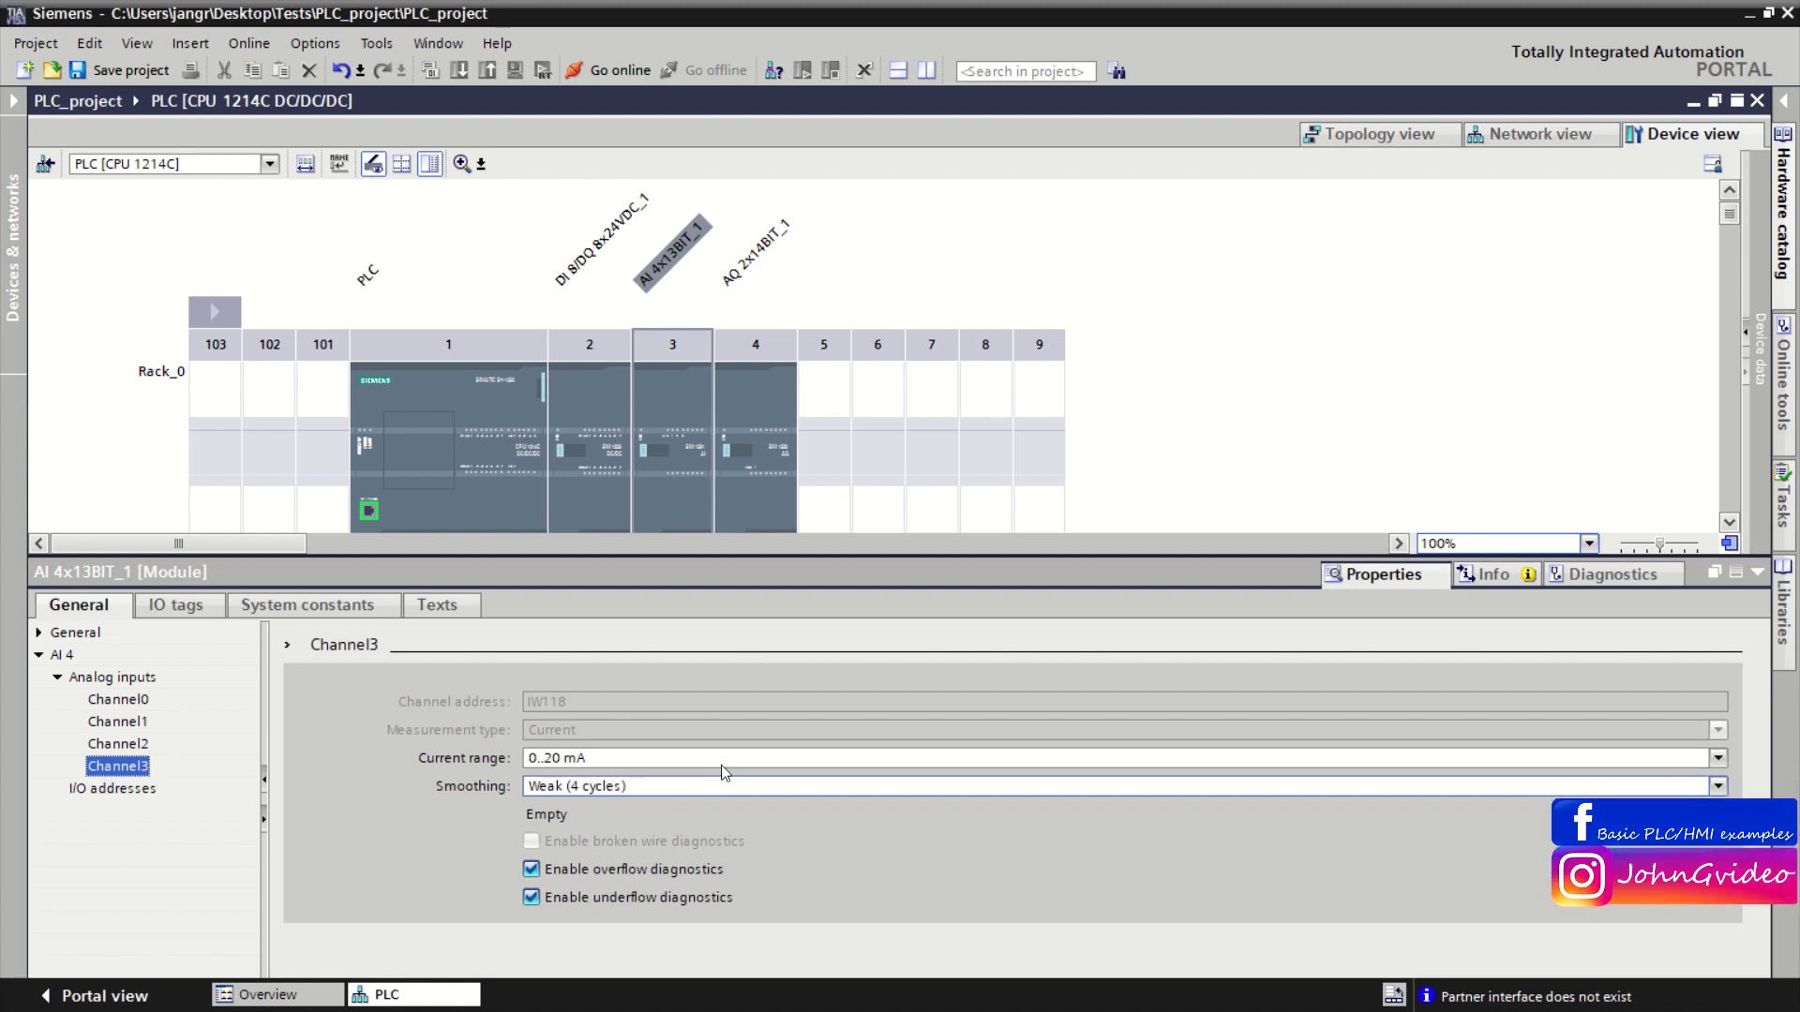
Open the Channel0 settings of the AQ 2x14BIT module in slot 4 and keep its analog output type as Voltage.
{"action": "left_click", "coordinate": [132, 745]}
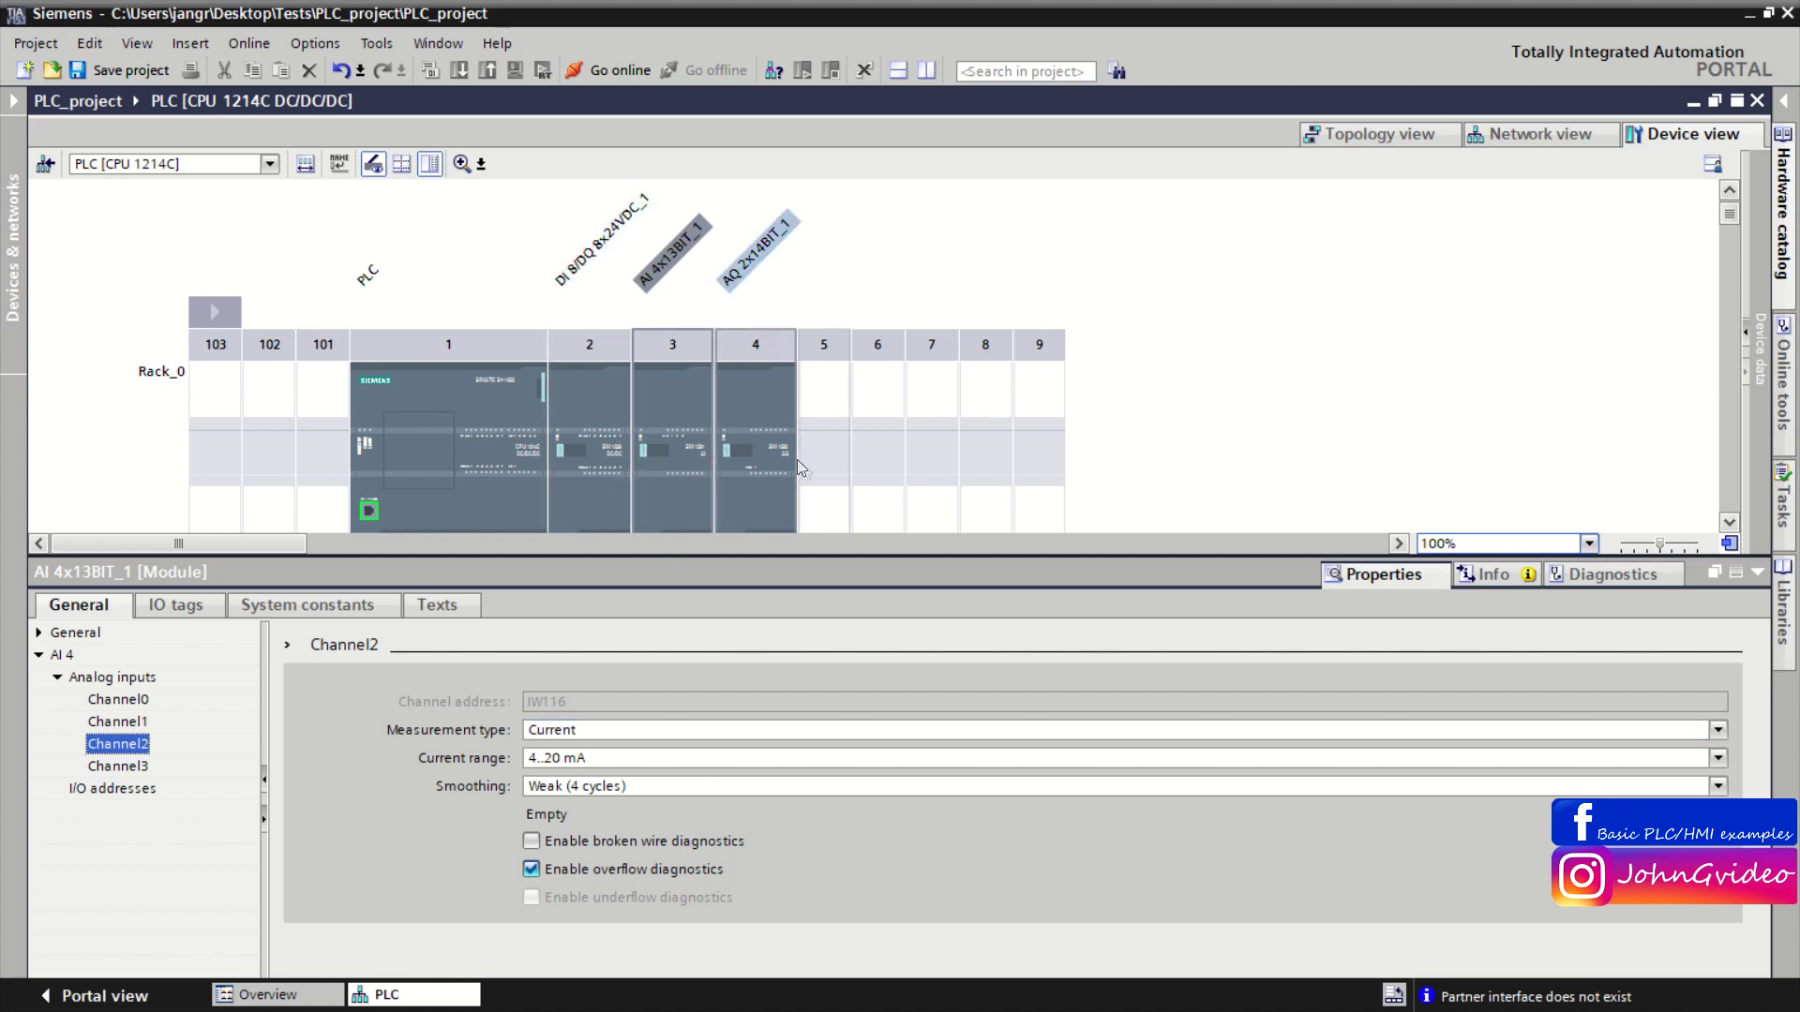
{"action": "left_click", "coordinate": [853, 284]}
{"action": "left_click", "coordinate": [768, 378]}
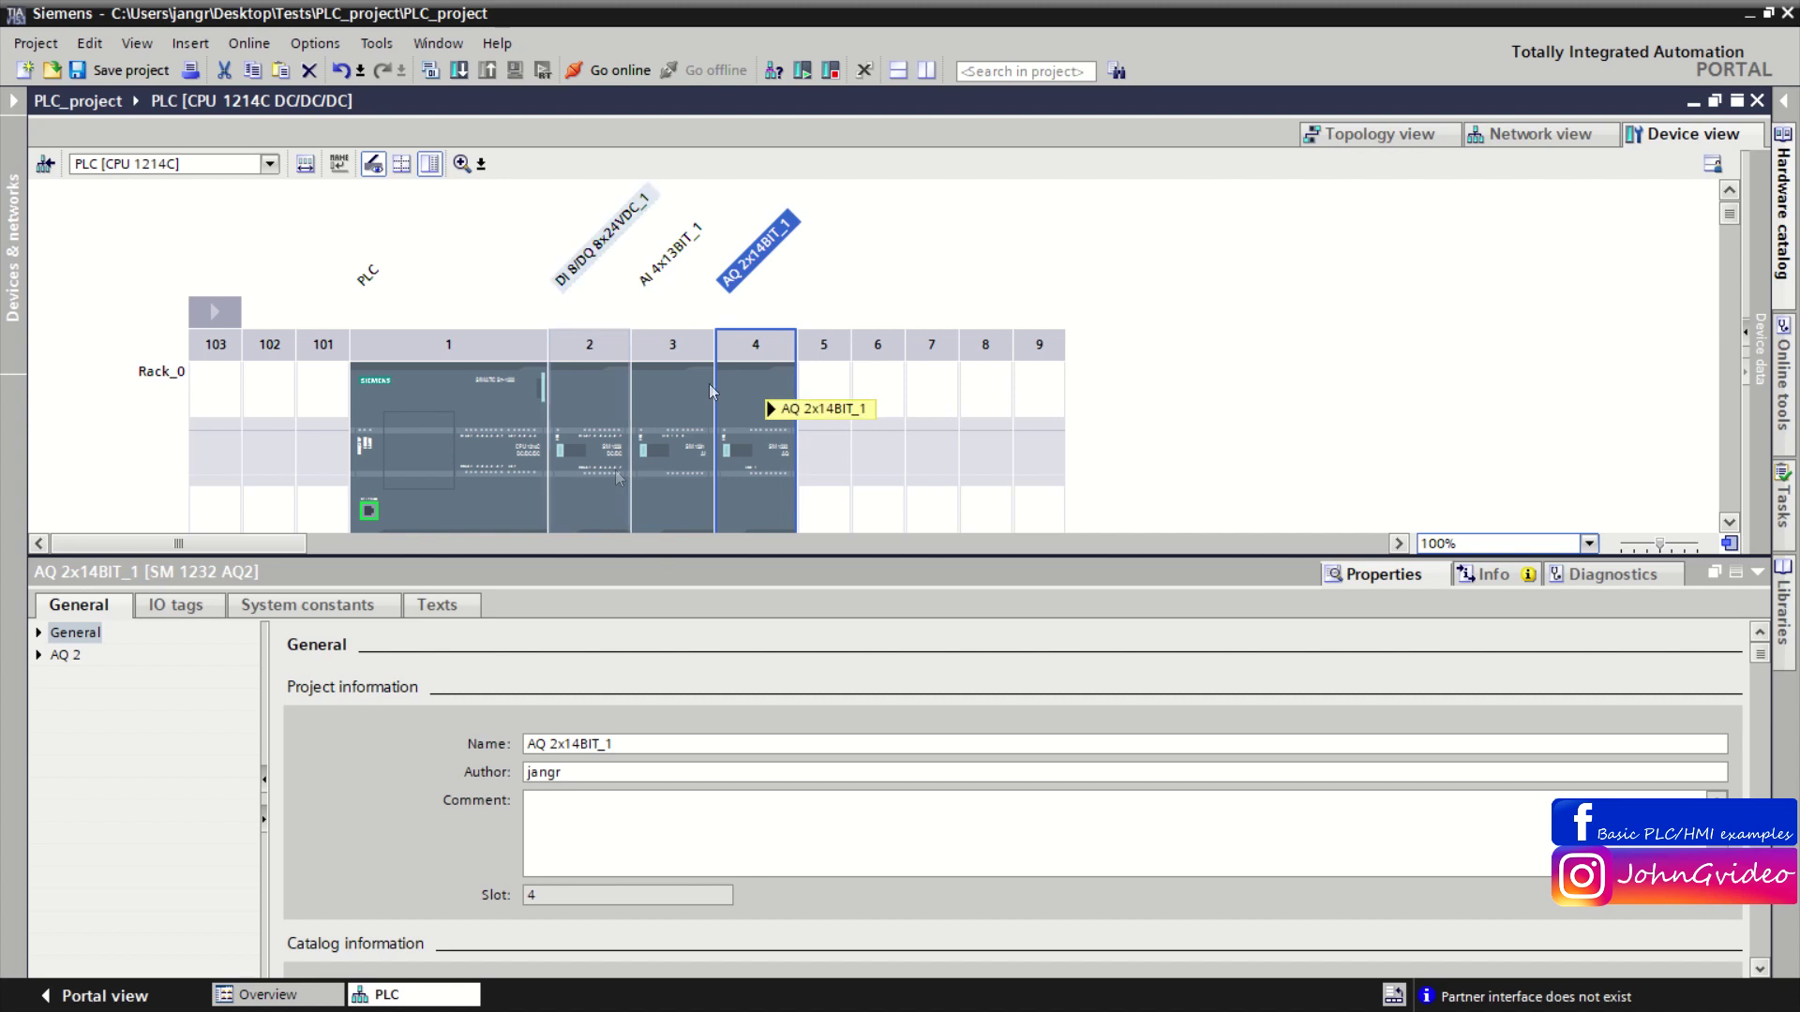
{"action": "left_click", "coordinate": [38, 655]}
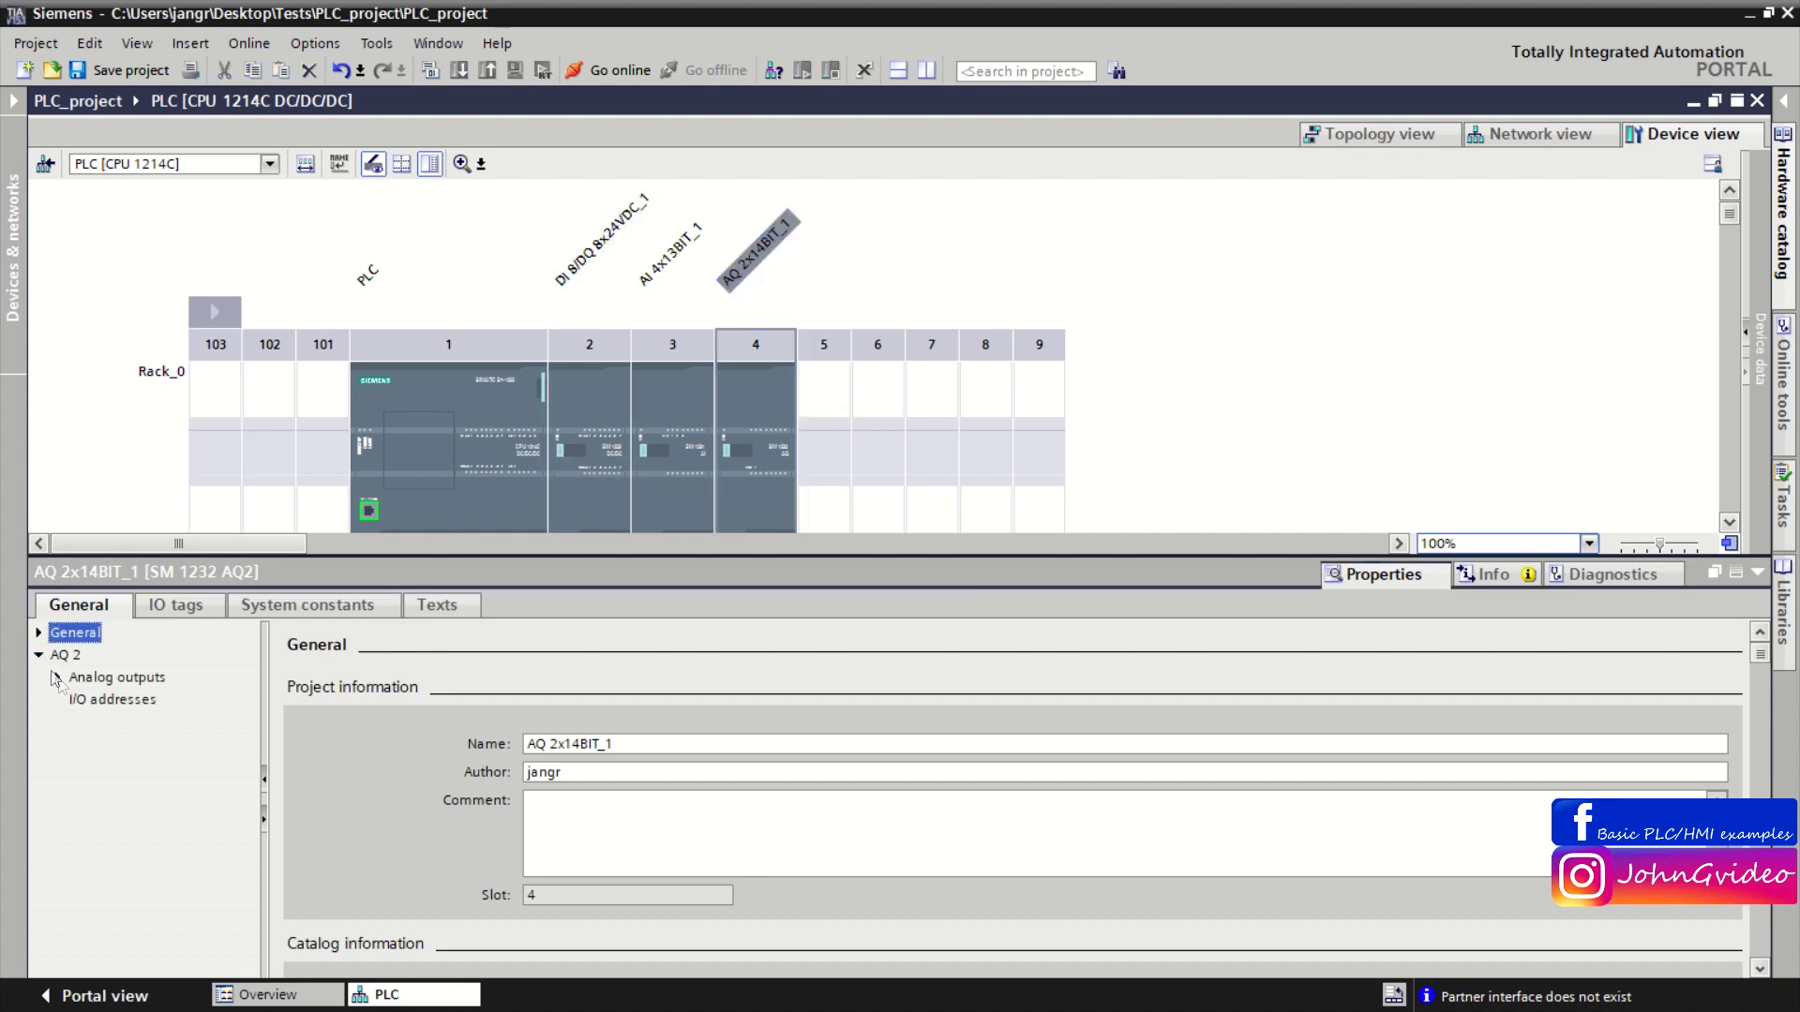
{"action": "left_click", "coordinate": [57, 676]}
{"action": "left_click", "coordinate": [101, 705]}
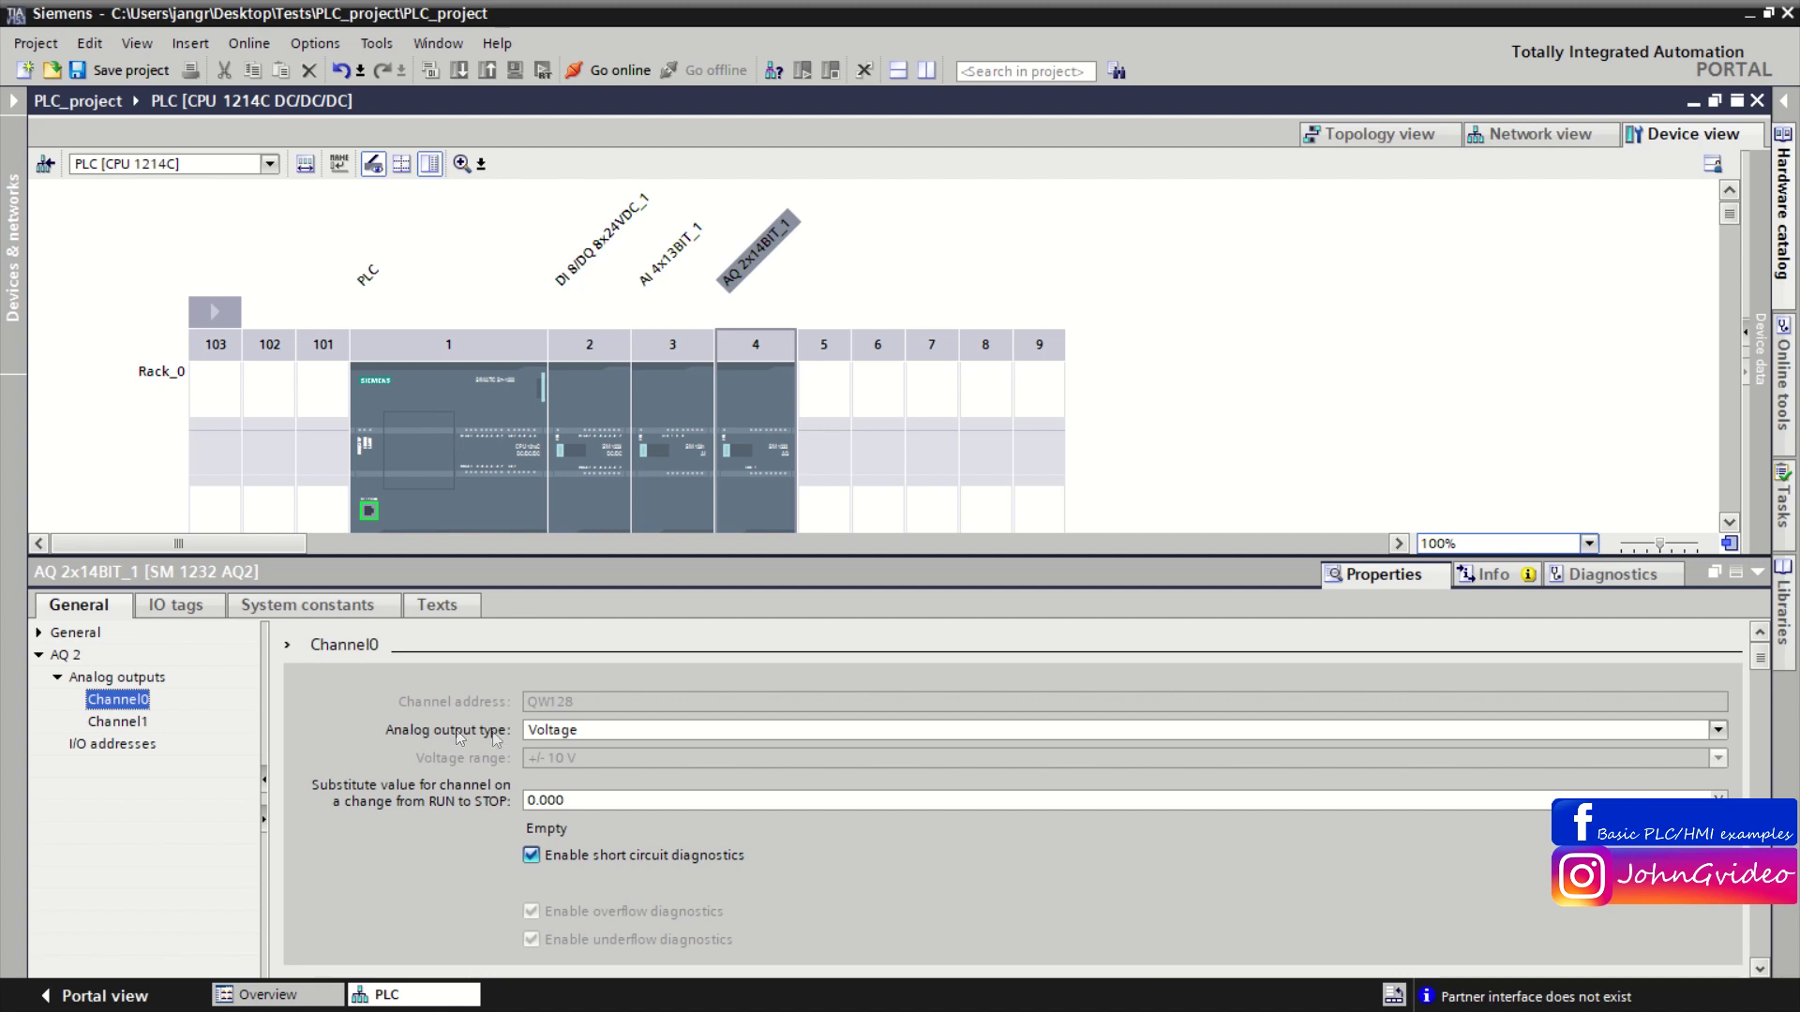
{"action": "left_click", "coordinate": [590, 739]}
{"action": "left_click", "coordinate": [589, 733]}
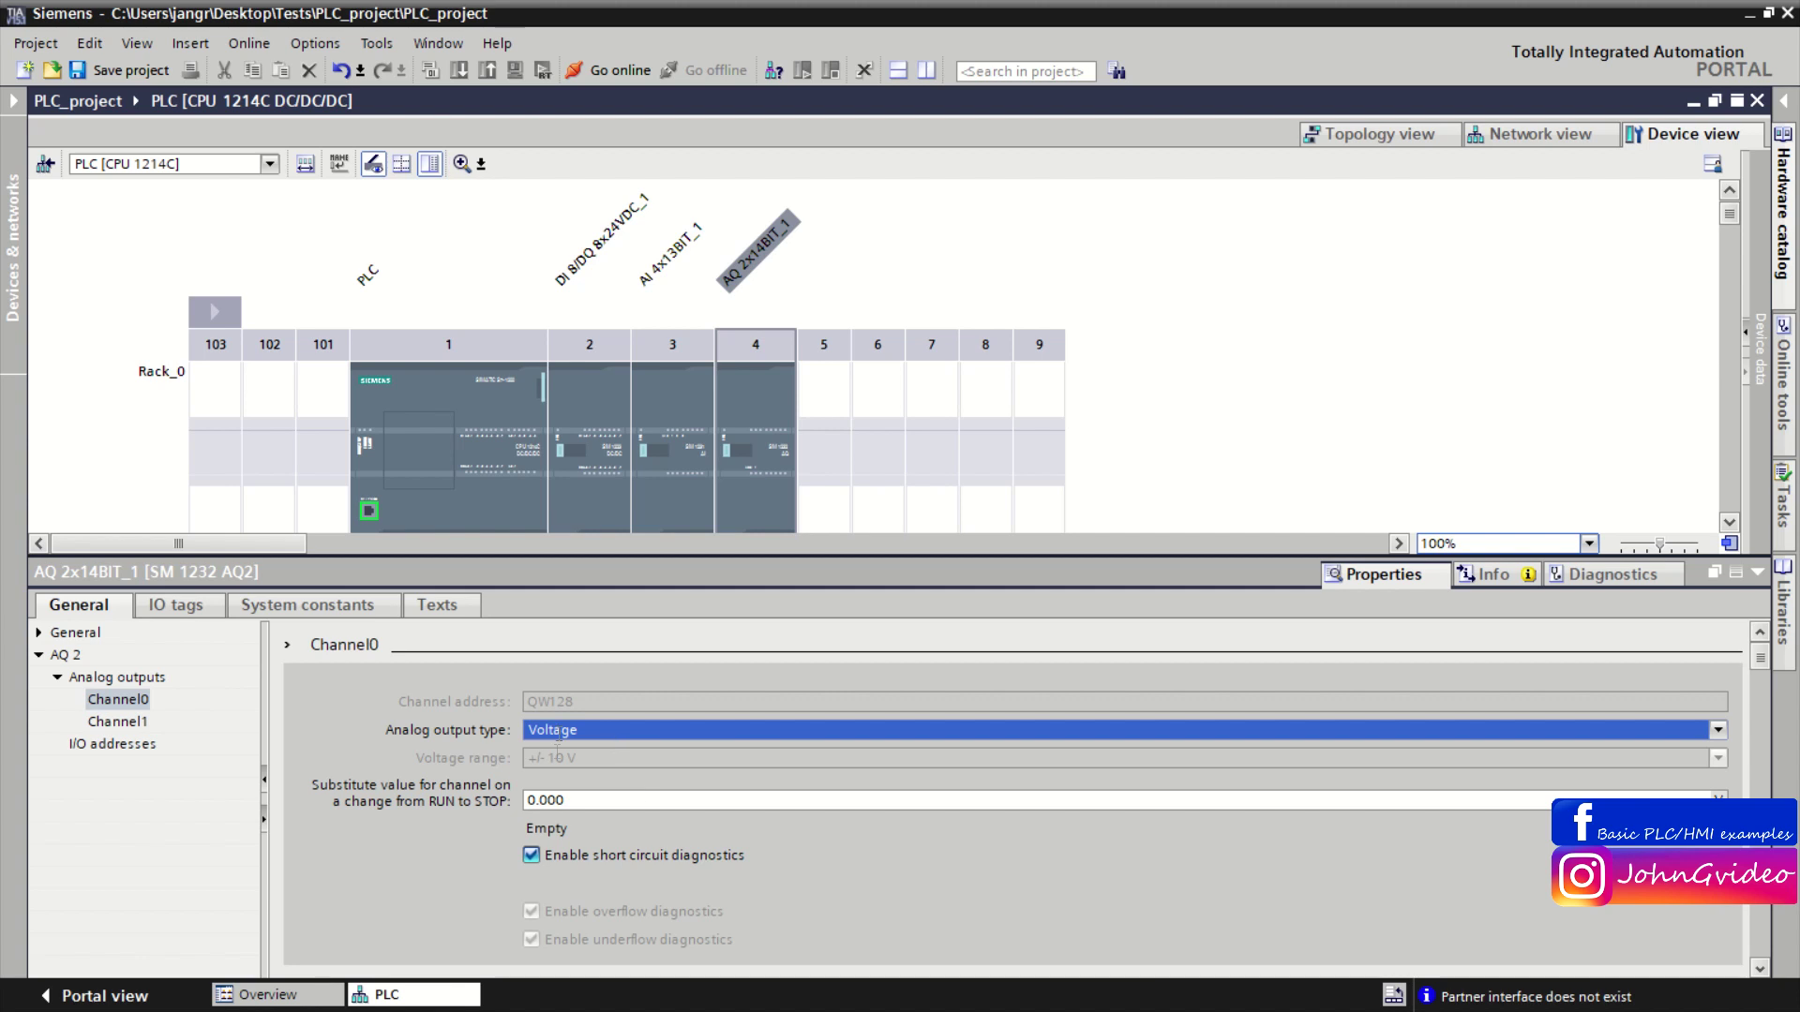
Set the AQ module's Channel1 to output type Current with the 4 to 20 mA range, and collapse the module properties.
{"action": "left_click", "coordinate": [132, 726]}
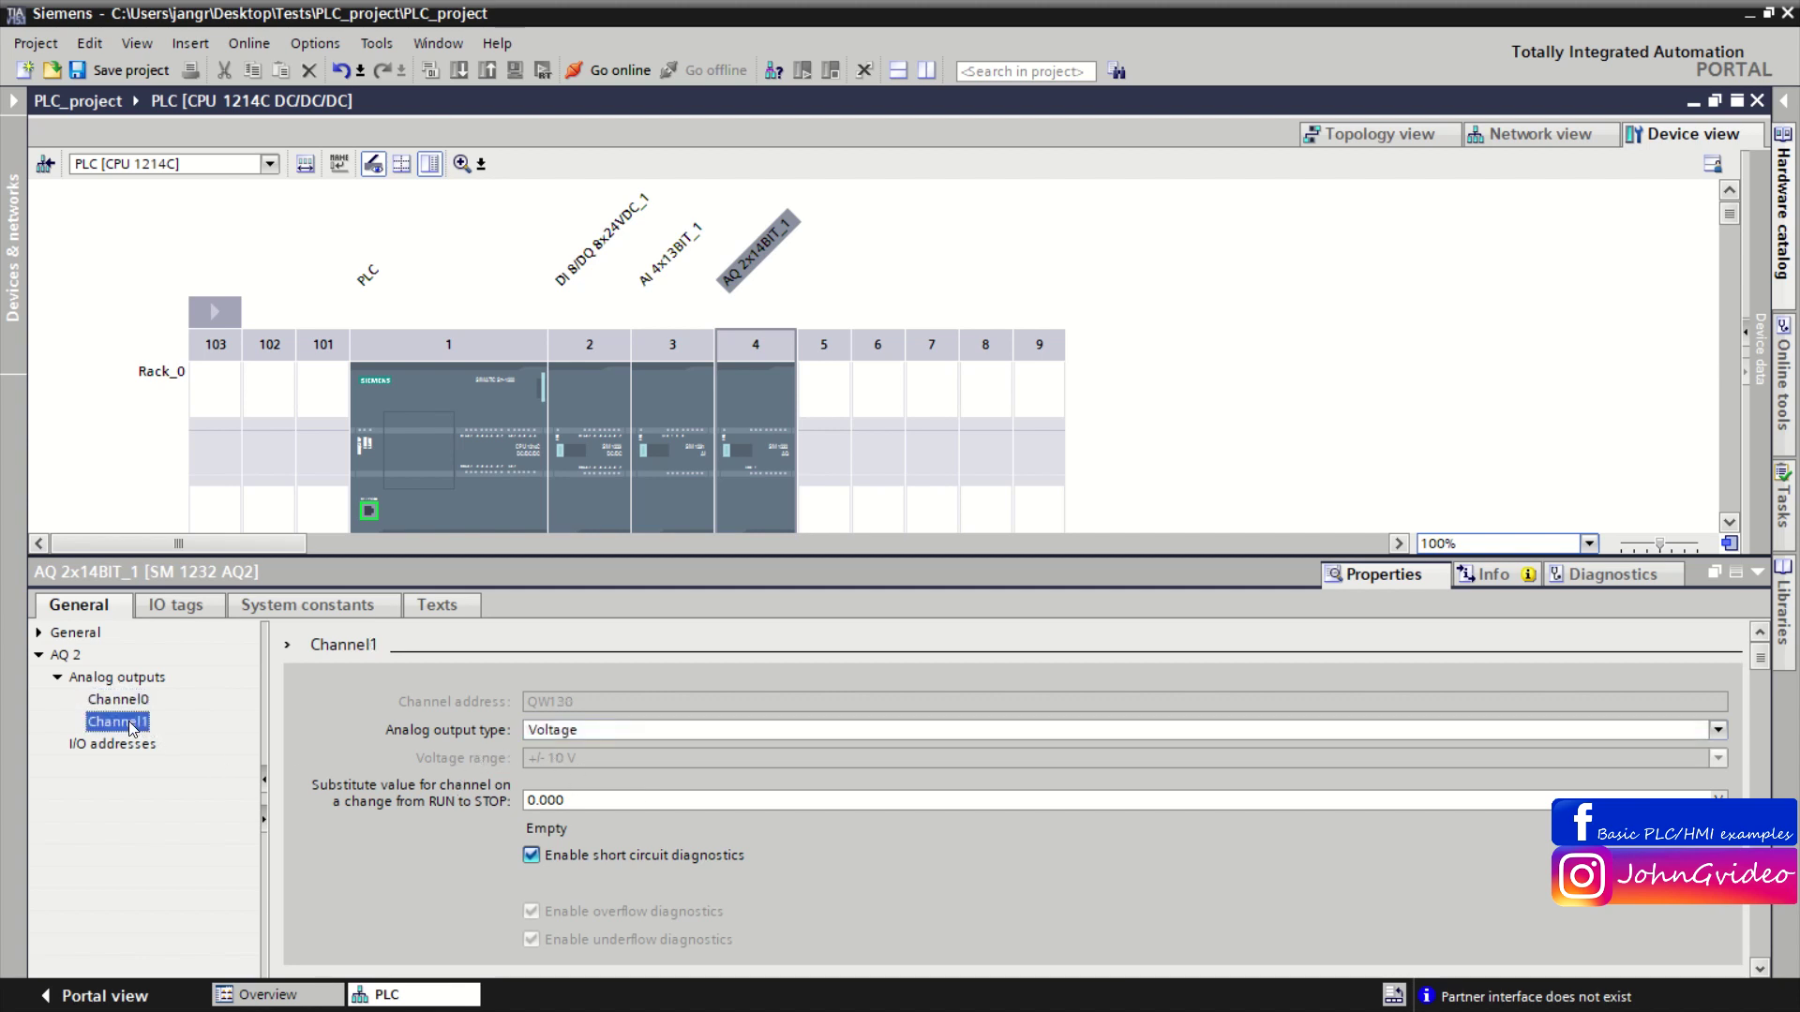
{"action": "left_click", "coordinate": [592, 733]}
{"action": "left_click", "coordinate": [582, 763]}
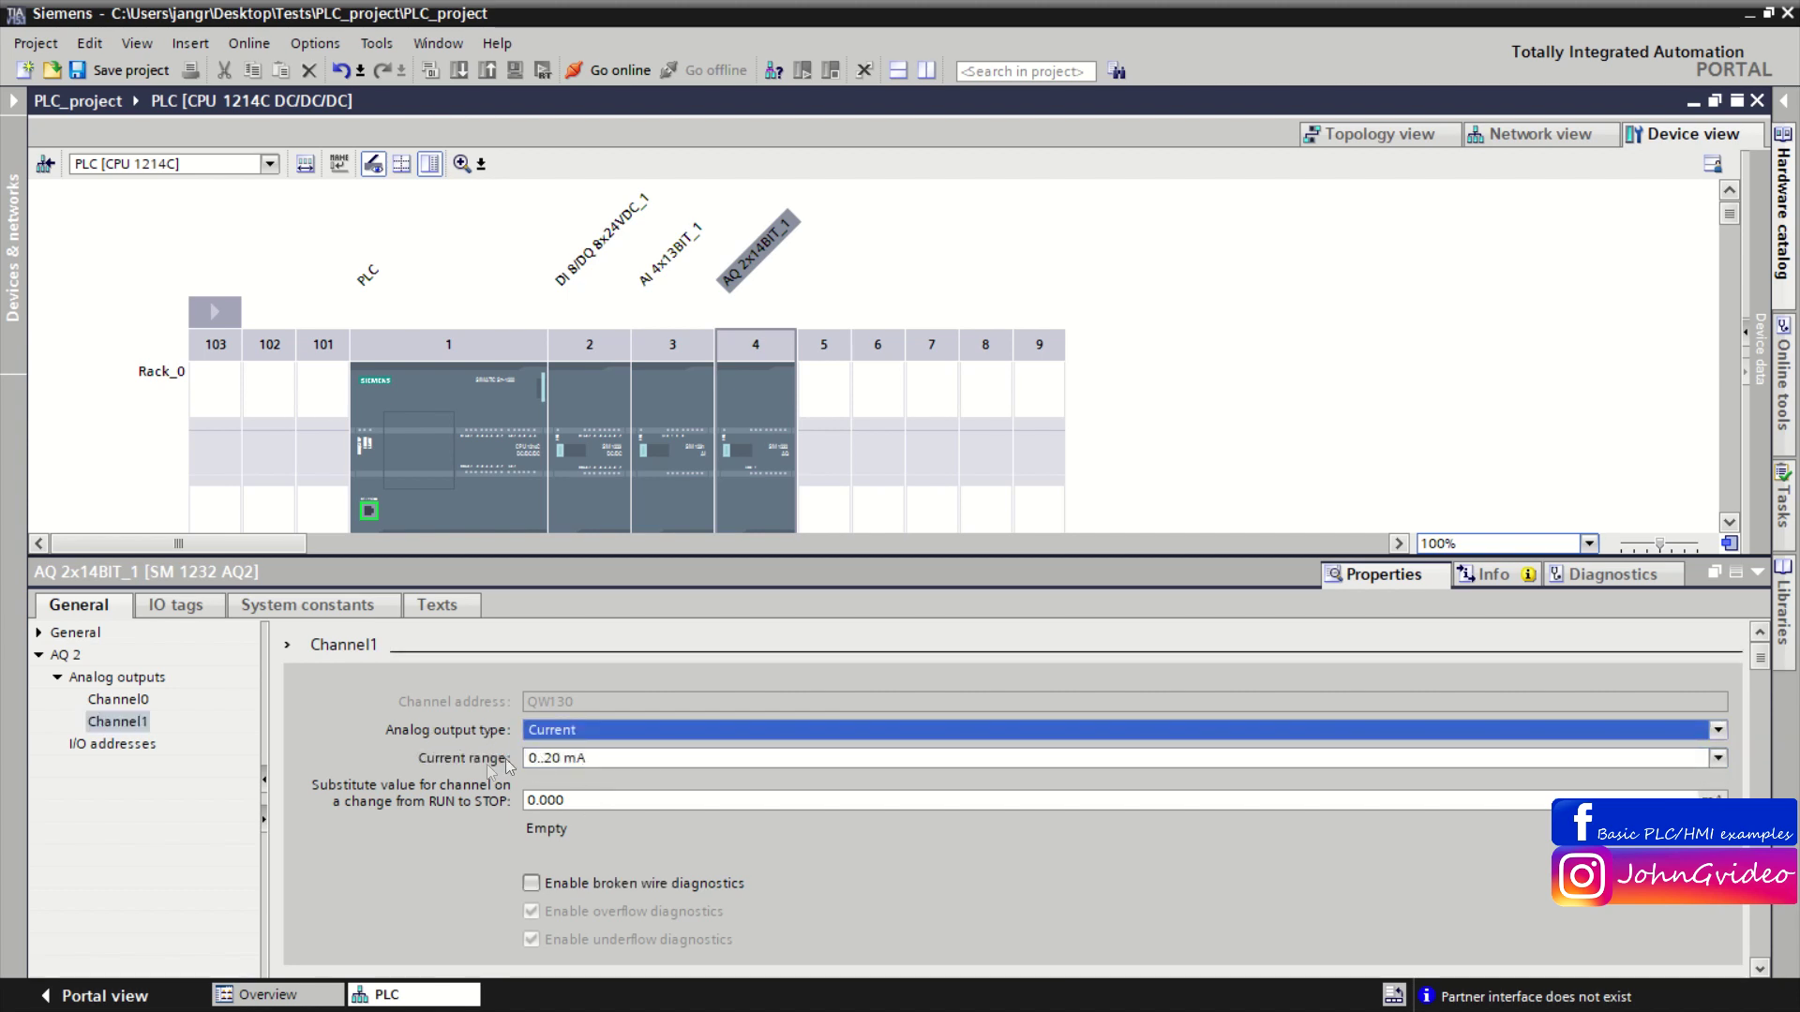
{"action": "left_click", "coordinate": [1717, 757]}
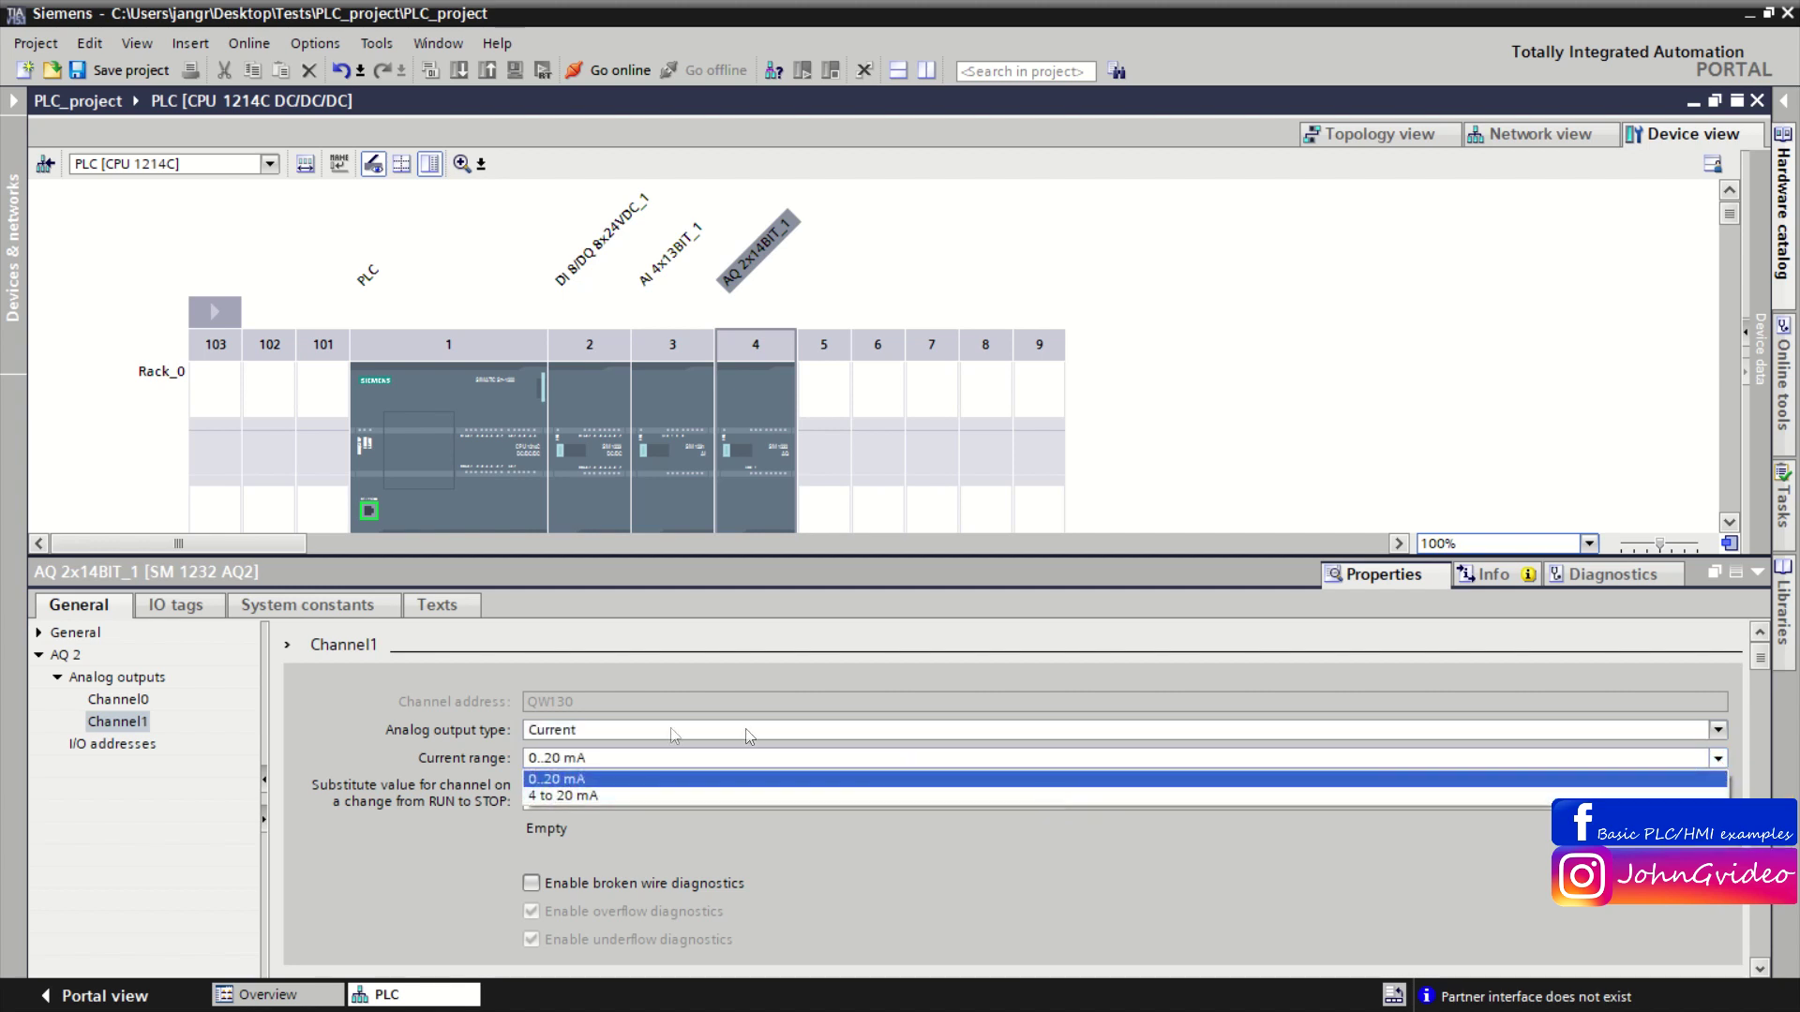
{"action": "left_click", "coordinate": [573, 797]}
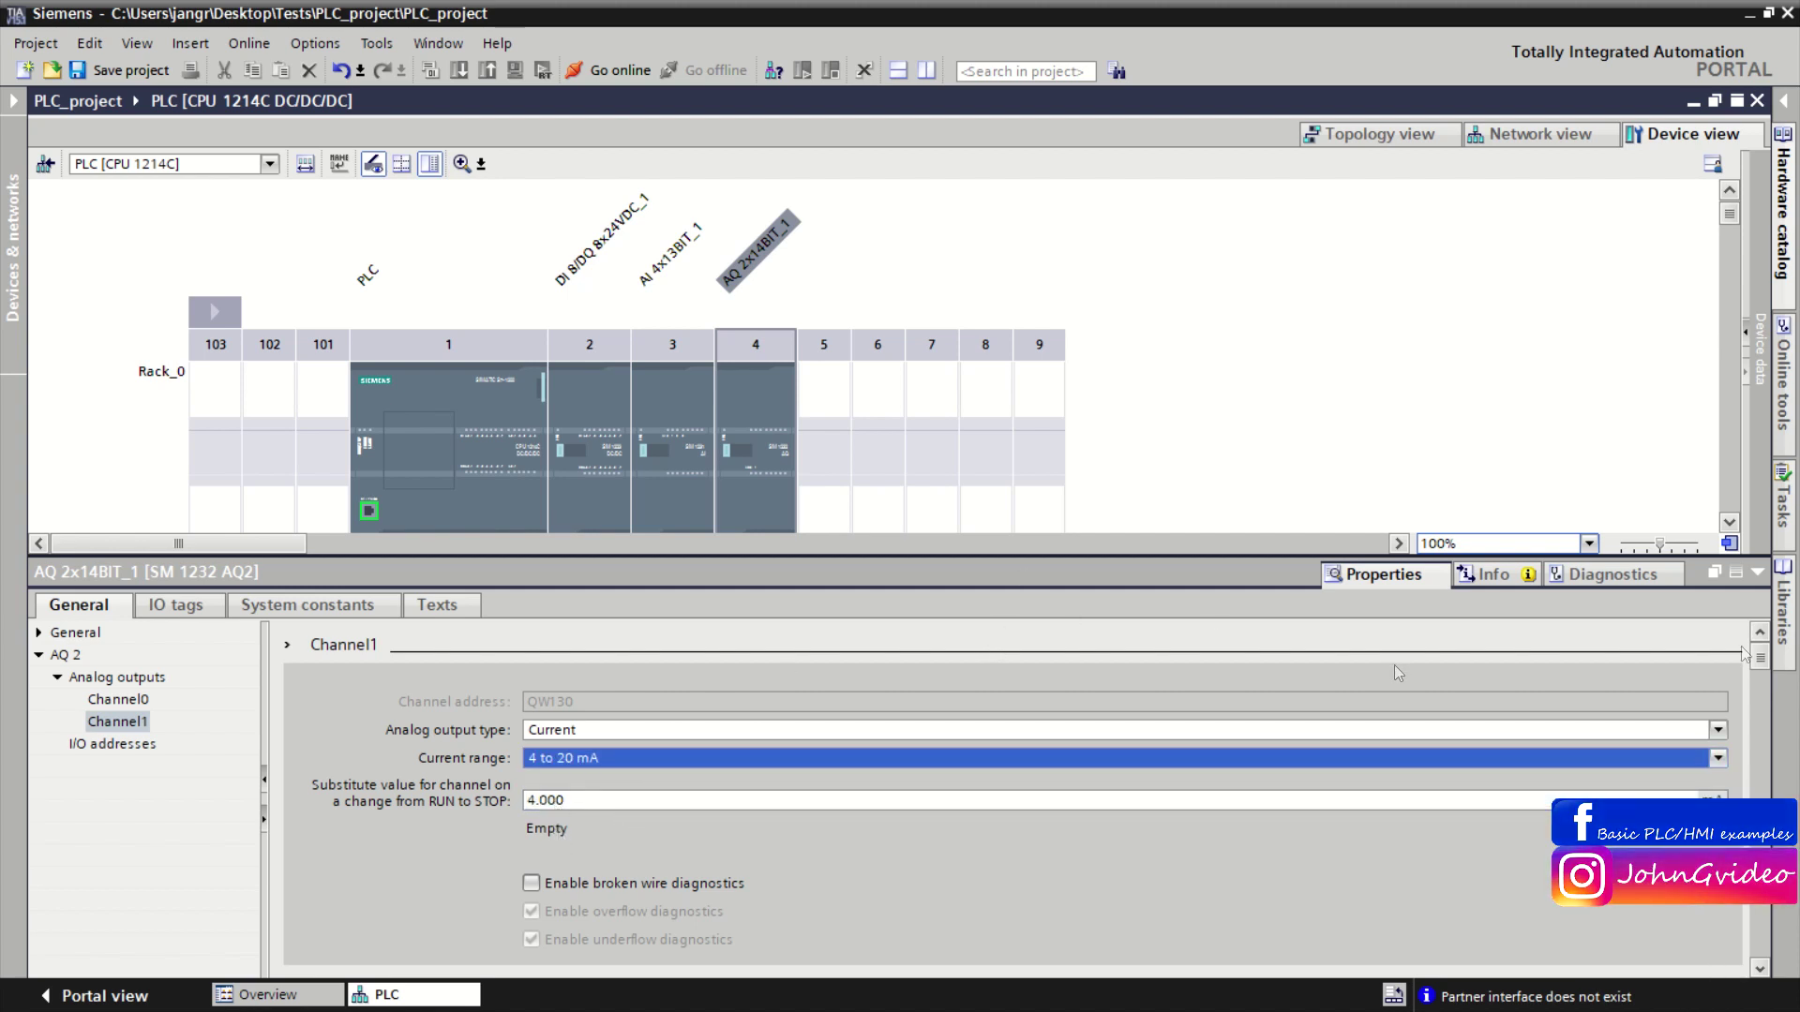
{"action": "left_click", "coordinate": [1755, 573]}
{"action": "left_click", "coordinate": [1507, 490]}
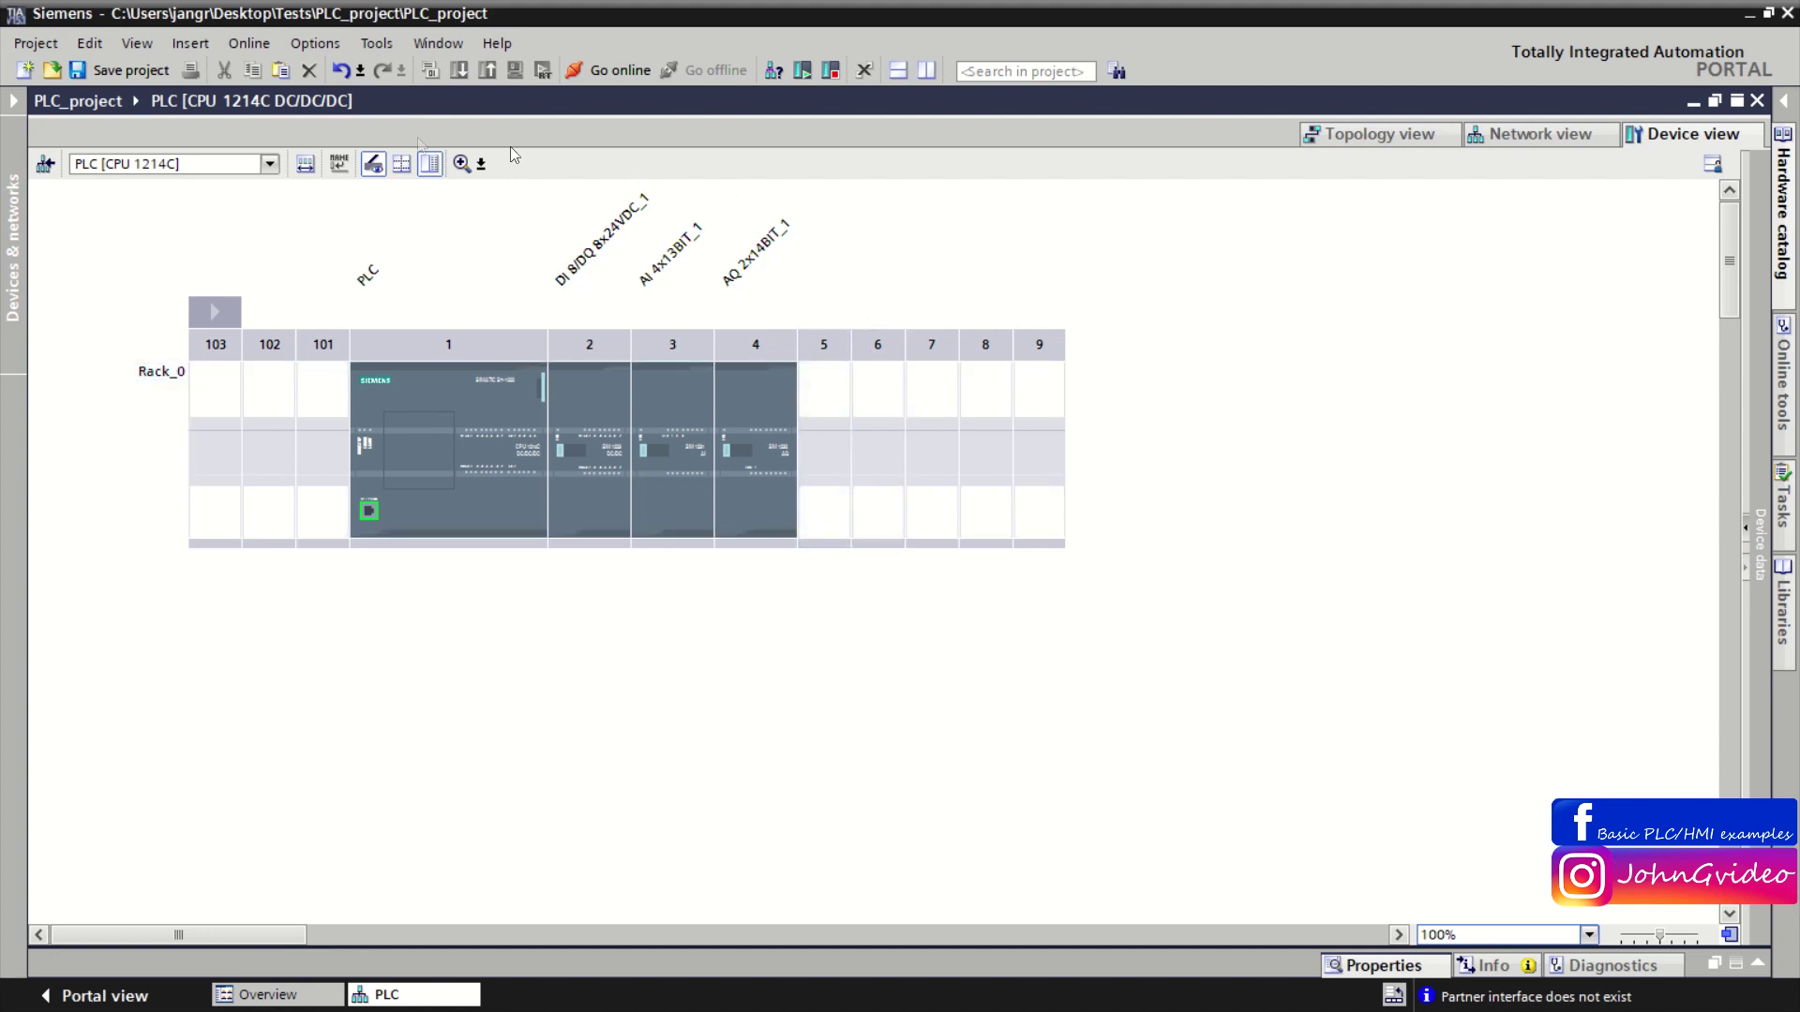
Add a TP700 Comfort panel, article 6AV2 124-0GC01-0AX0, beside the PLC in the network view.
{"action": "left_click", "coordinate": [1509, 136]}
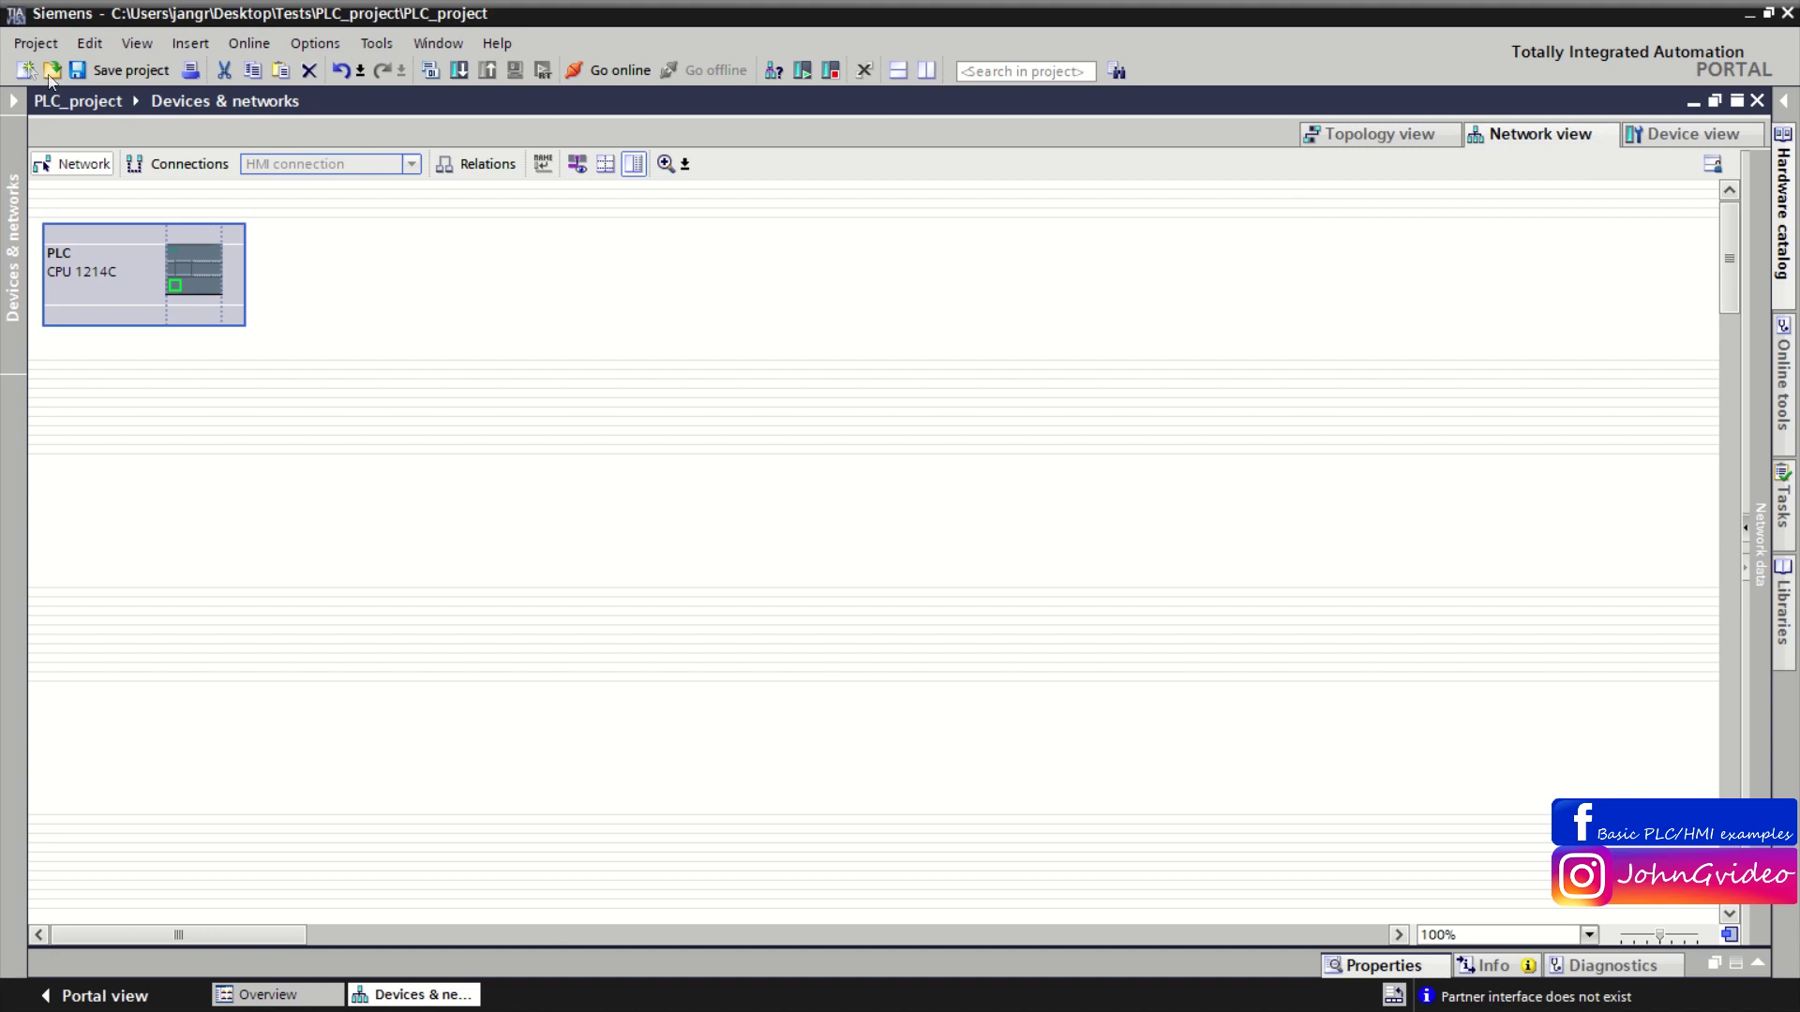
{"action": "left_click", "coordinate": [13, 100]}
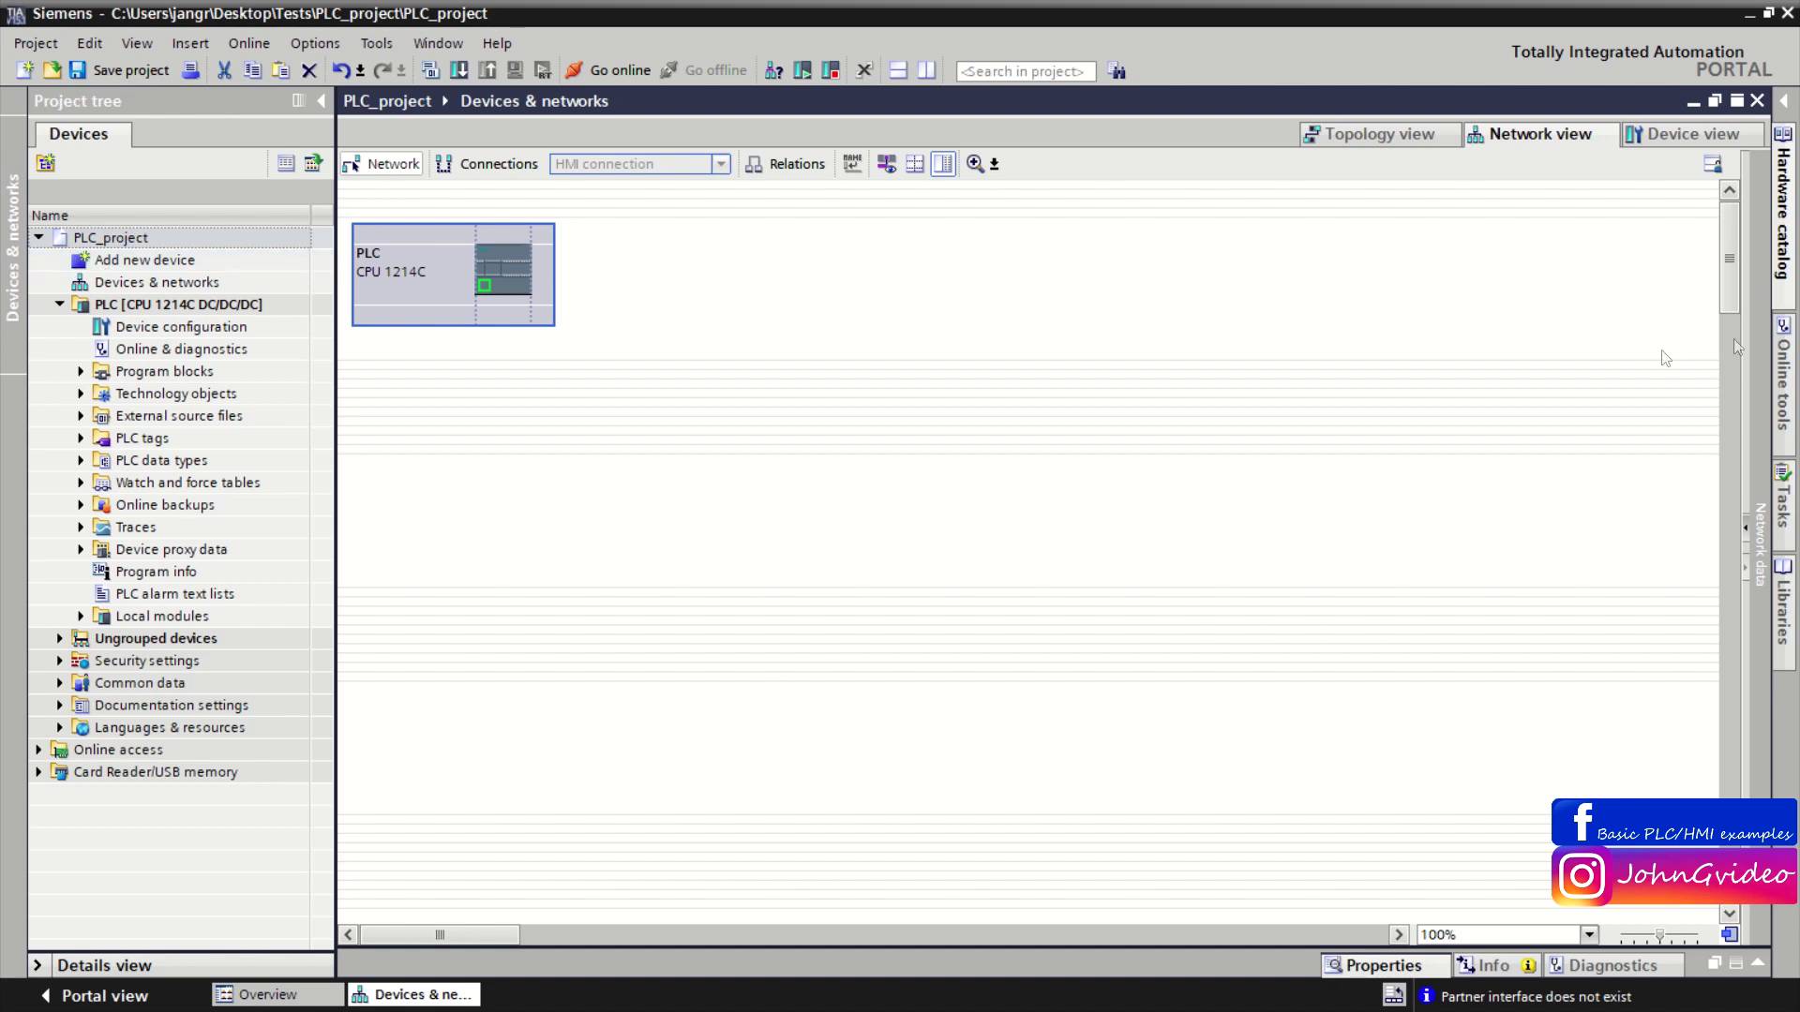
{"action": "left_click", "coordinate": [1775, 107]}
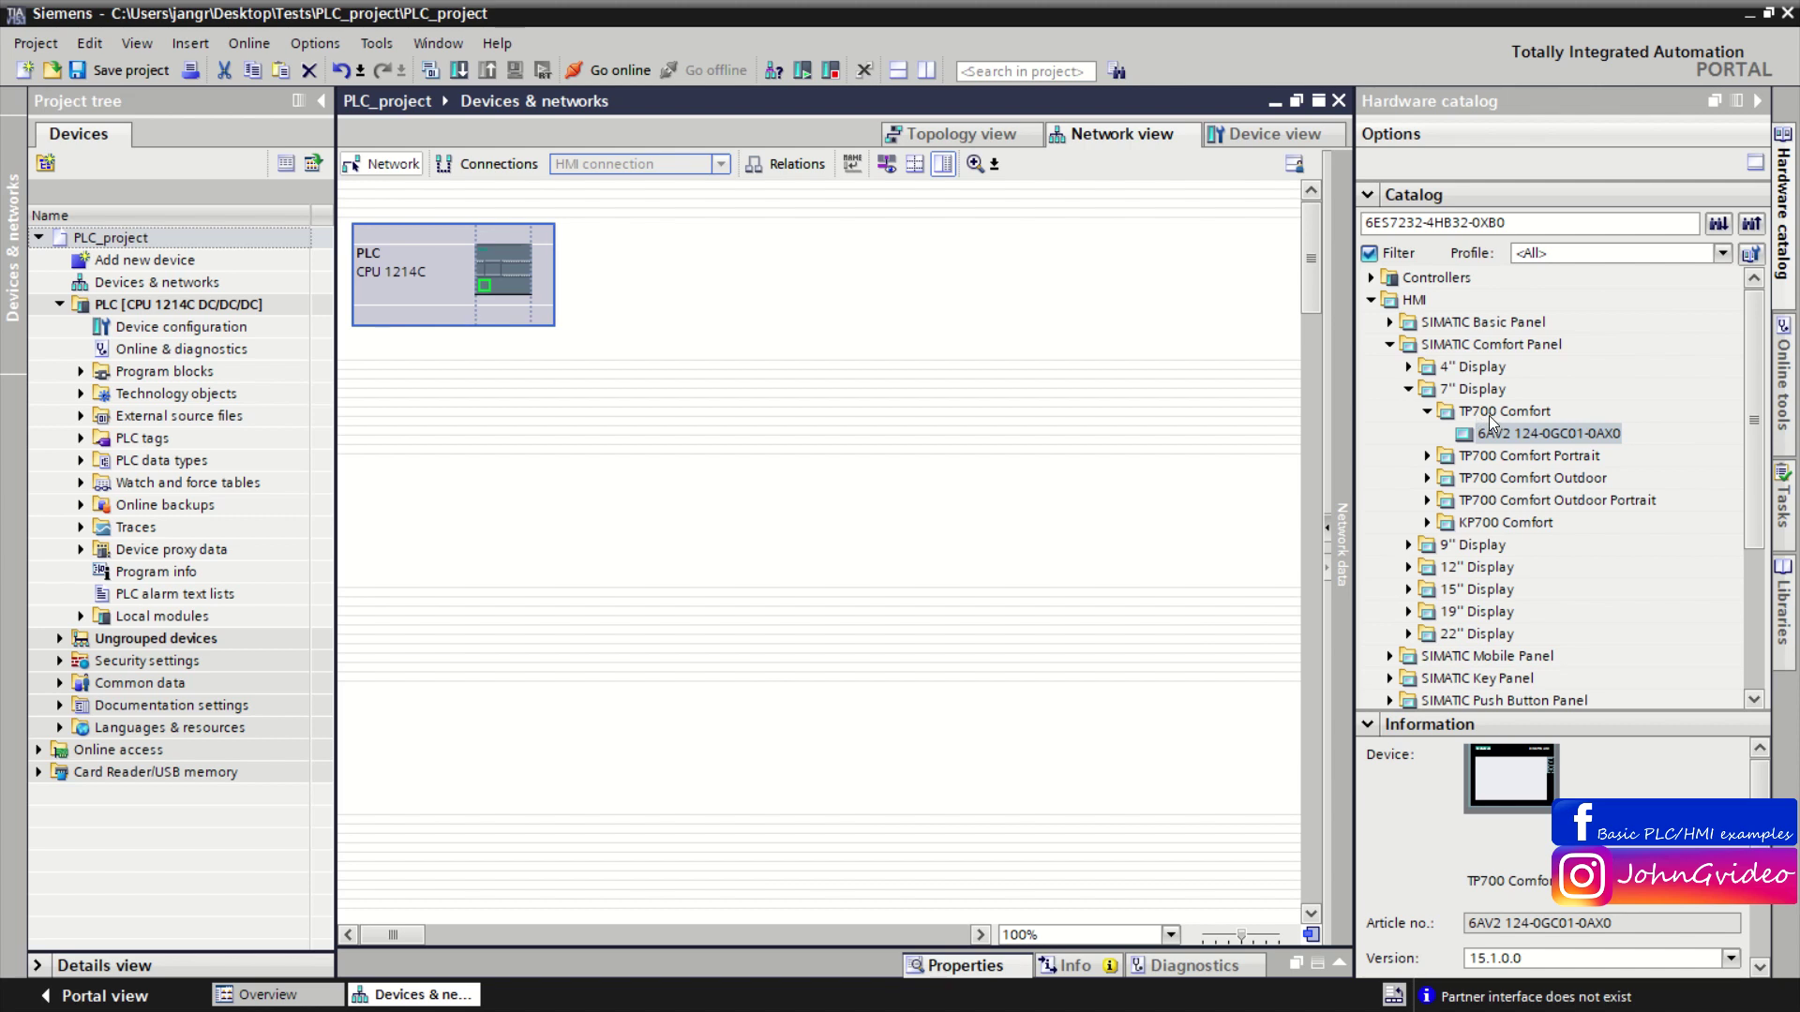
{"action": "left_click", "coordinate": [1523, 434]}
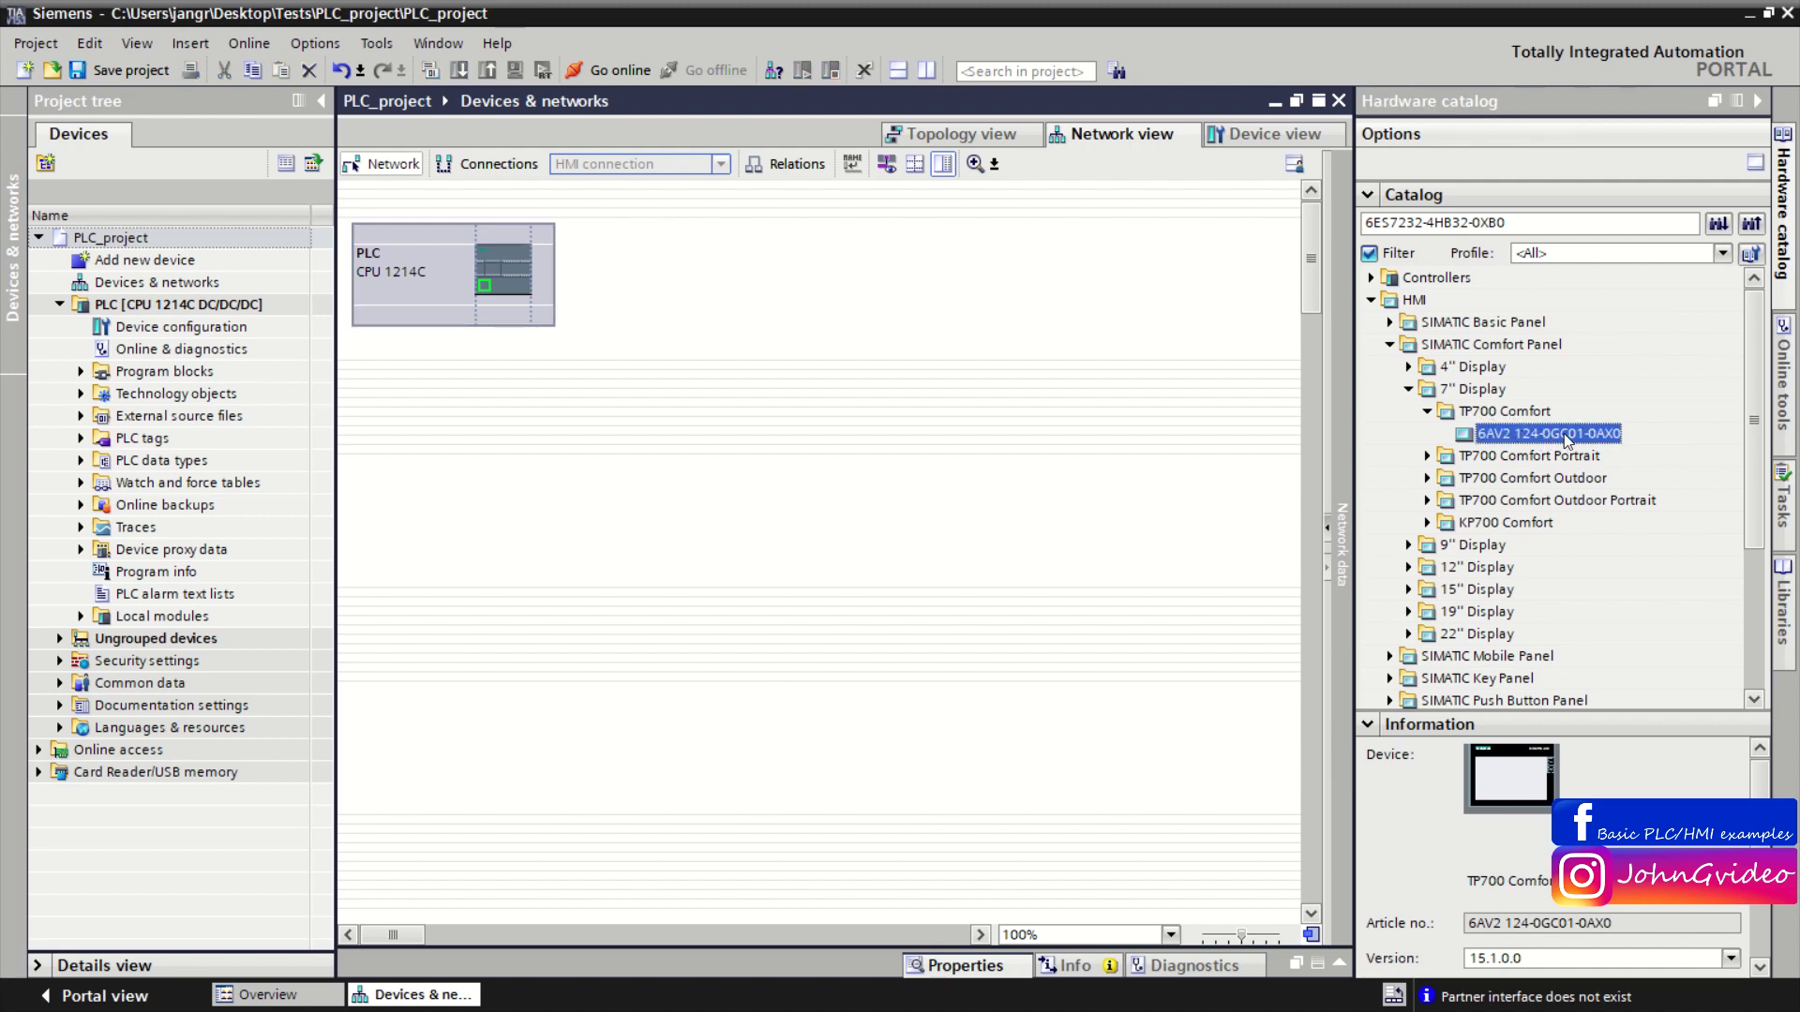
{"action": "left_click_drag", "start_coordinate": [1560, 441], "coordinate": [783, 272]}
{"action": "left_click", "coordinate": [1753, 101]}
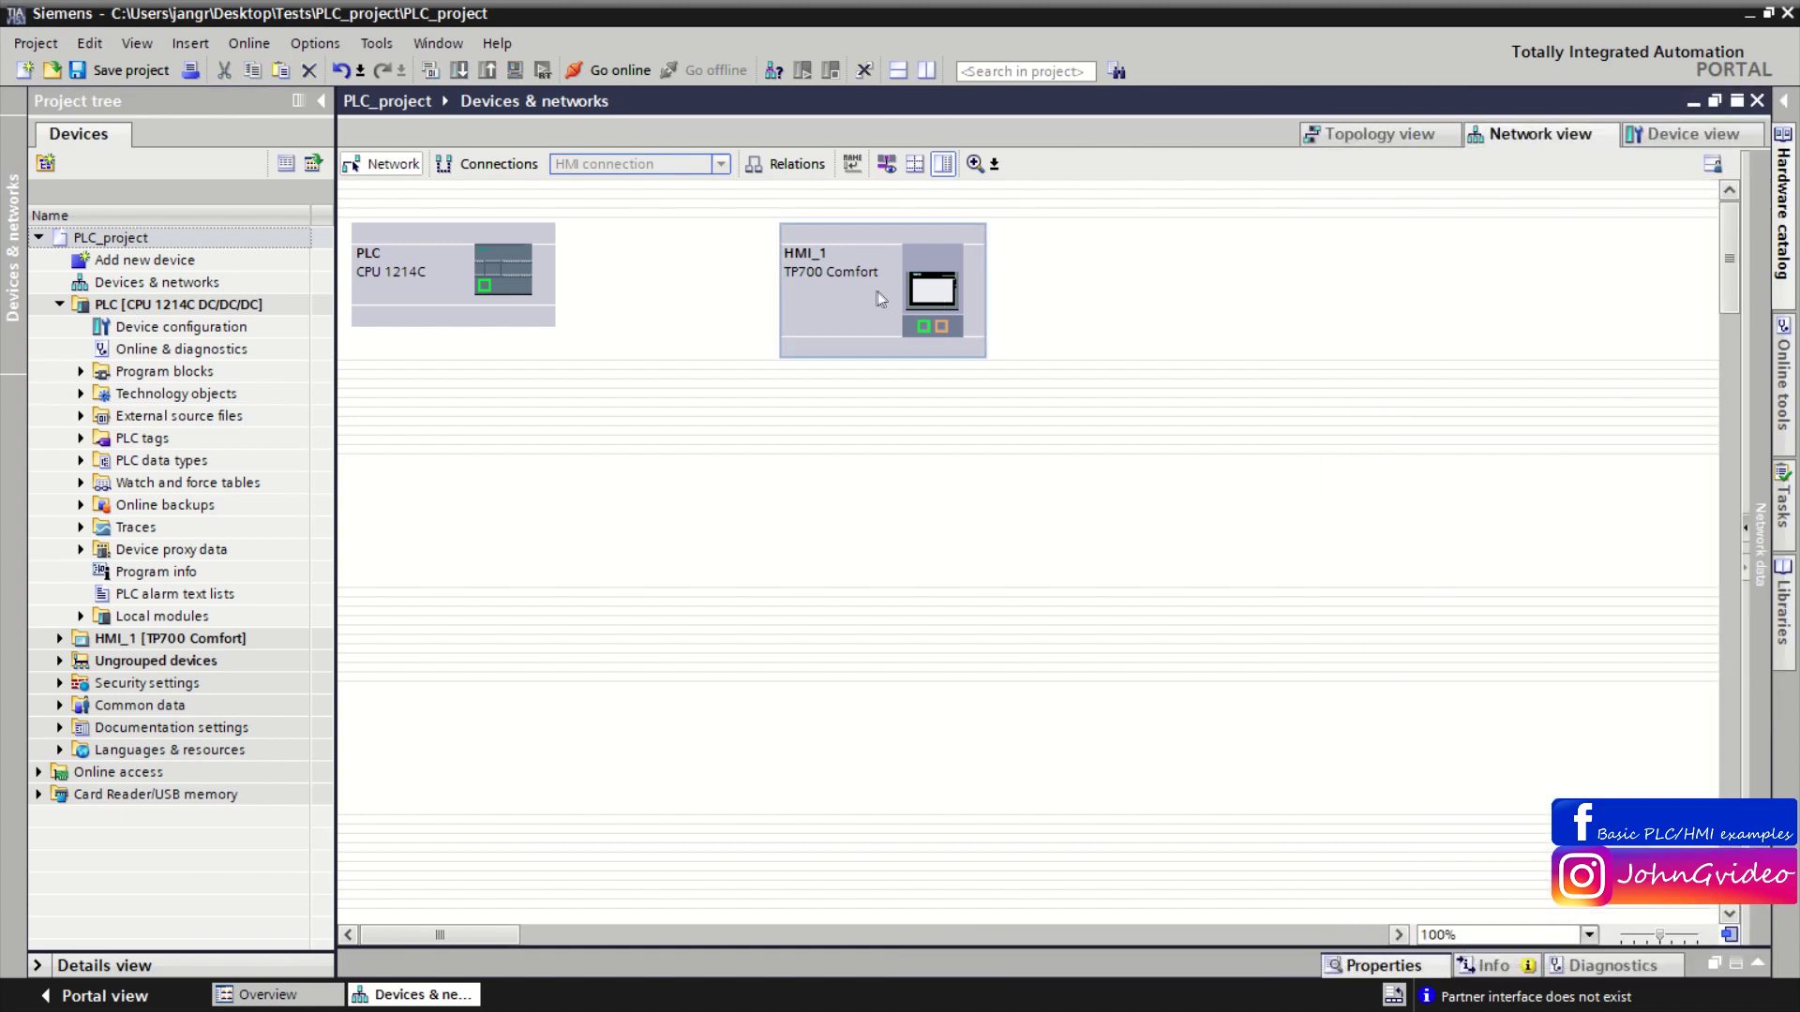
Set the IP address of the TP700 Comfort's PROFINET interface to 192.168.10.12 and save the project.
{"action": "right_click", "coordinate": [843, 299]}
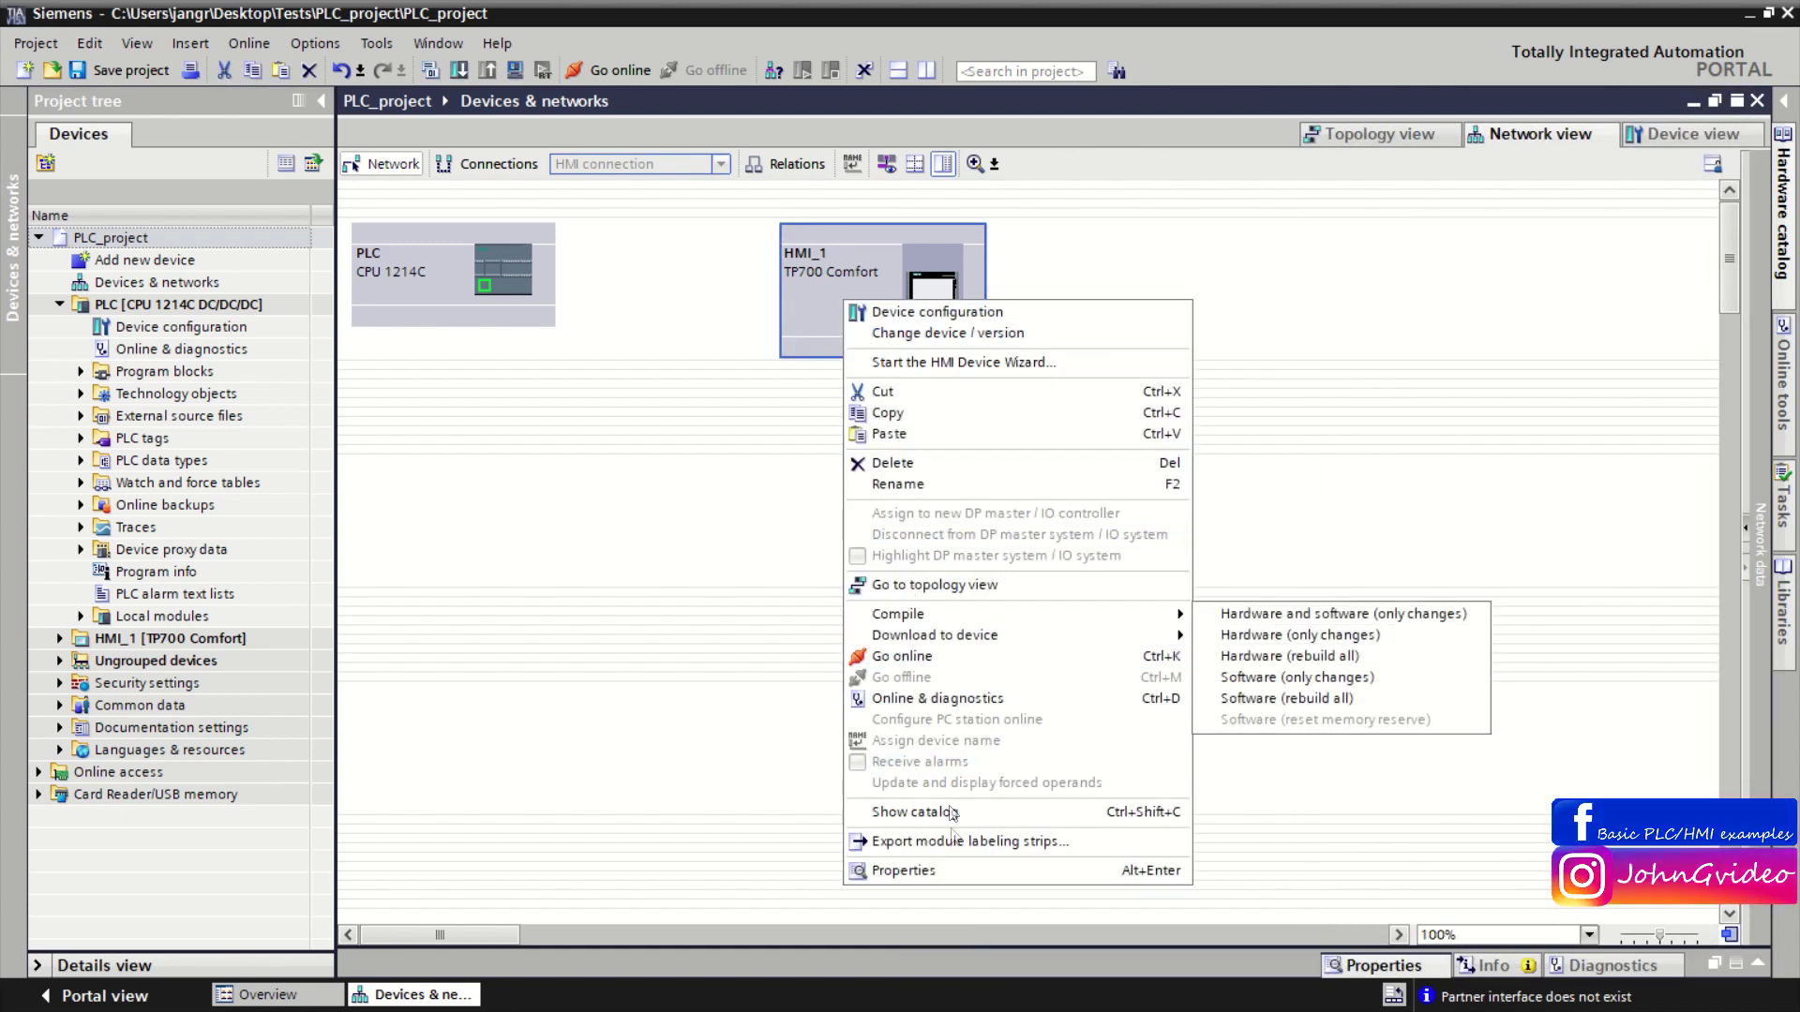
{"action": "left_click", "coordinate": [963, 872]}
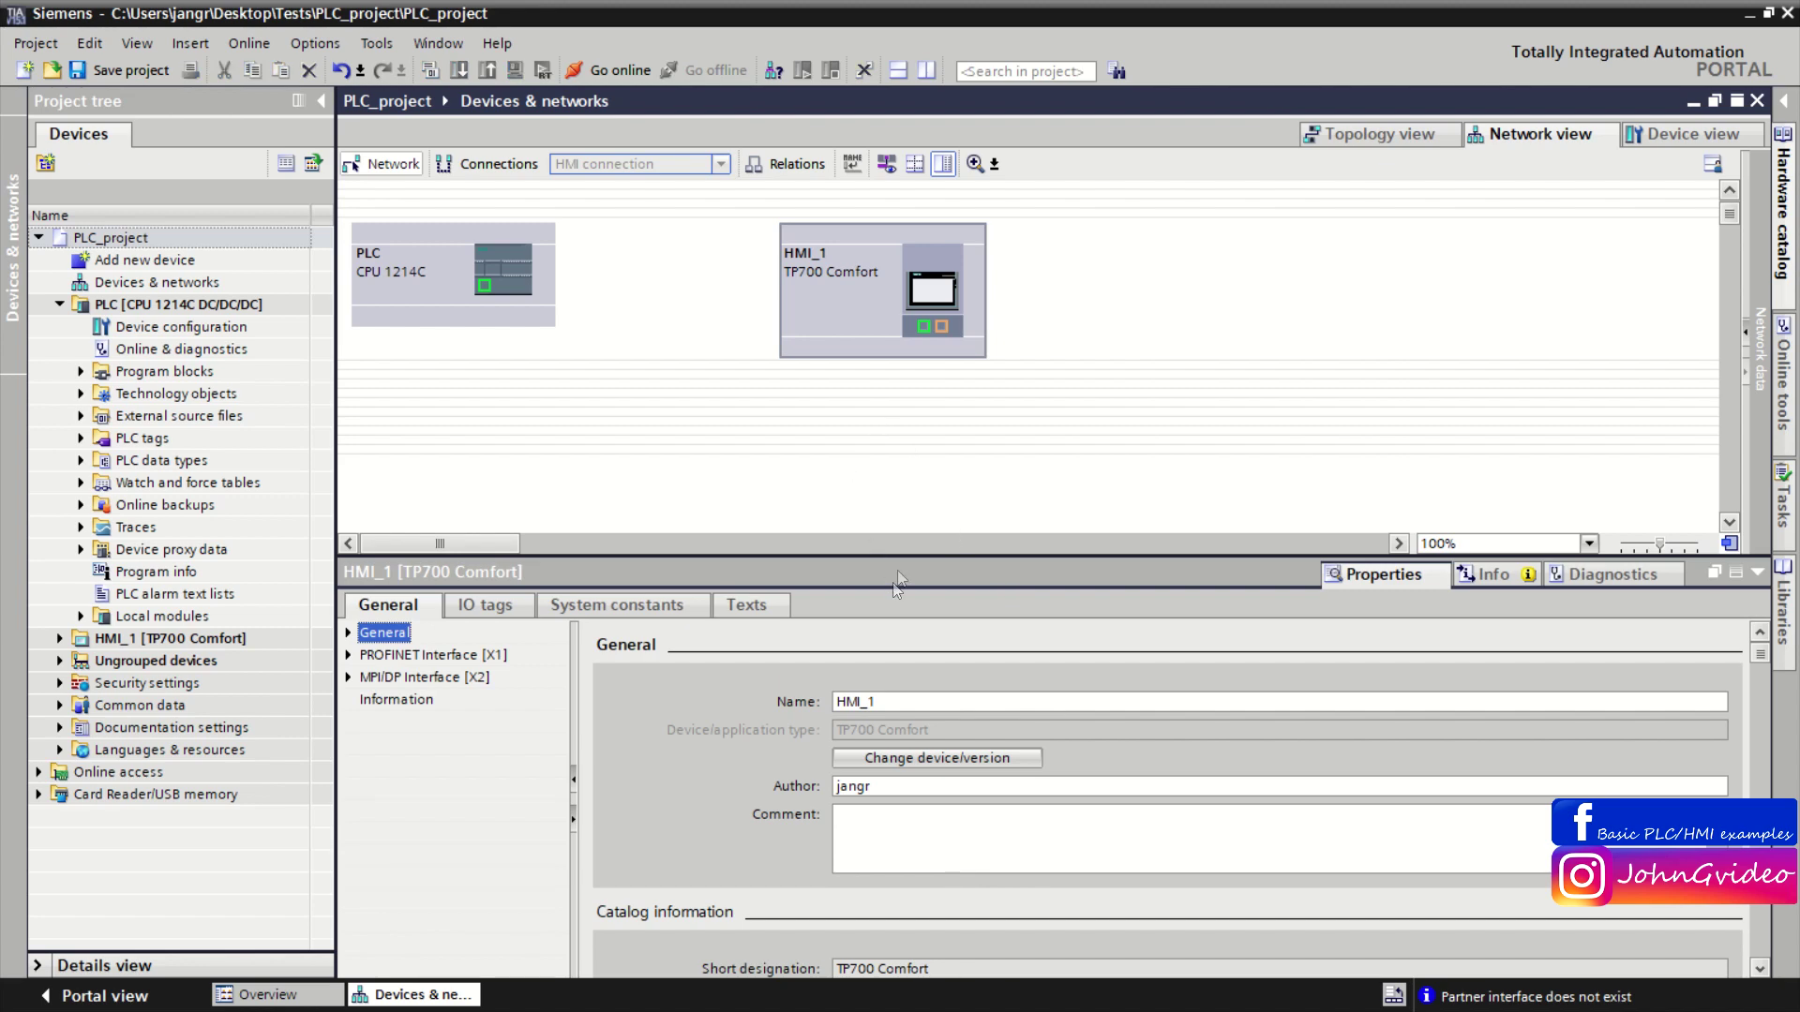
{"action": "left_click_drag", "start_coordinate": [897, 557], "coordinate": [862, 396]}
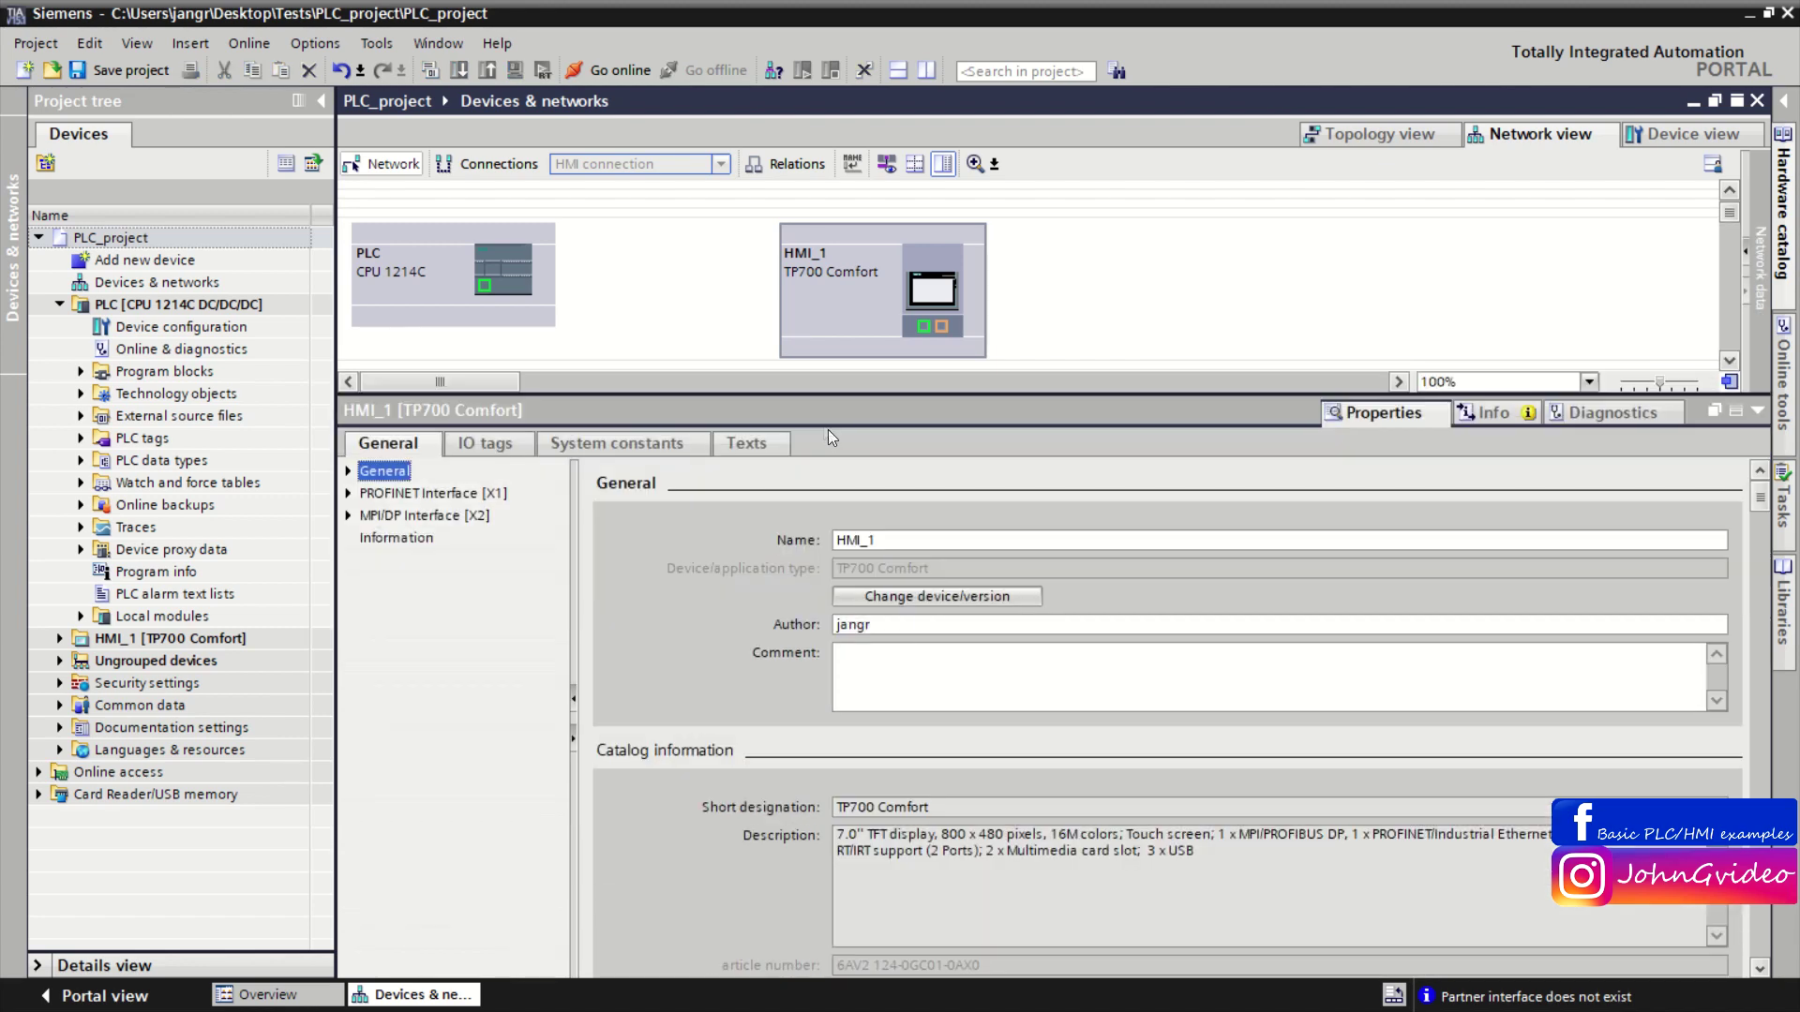
{"action": "left_click", "coordinate": [348, 494]}
{"action": "left_click", "coordinate": [397, 539]}
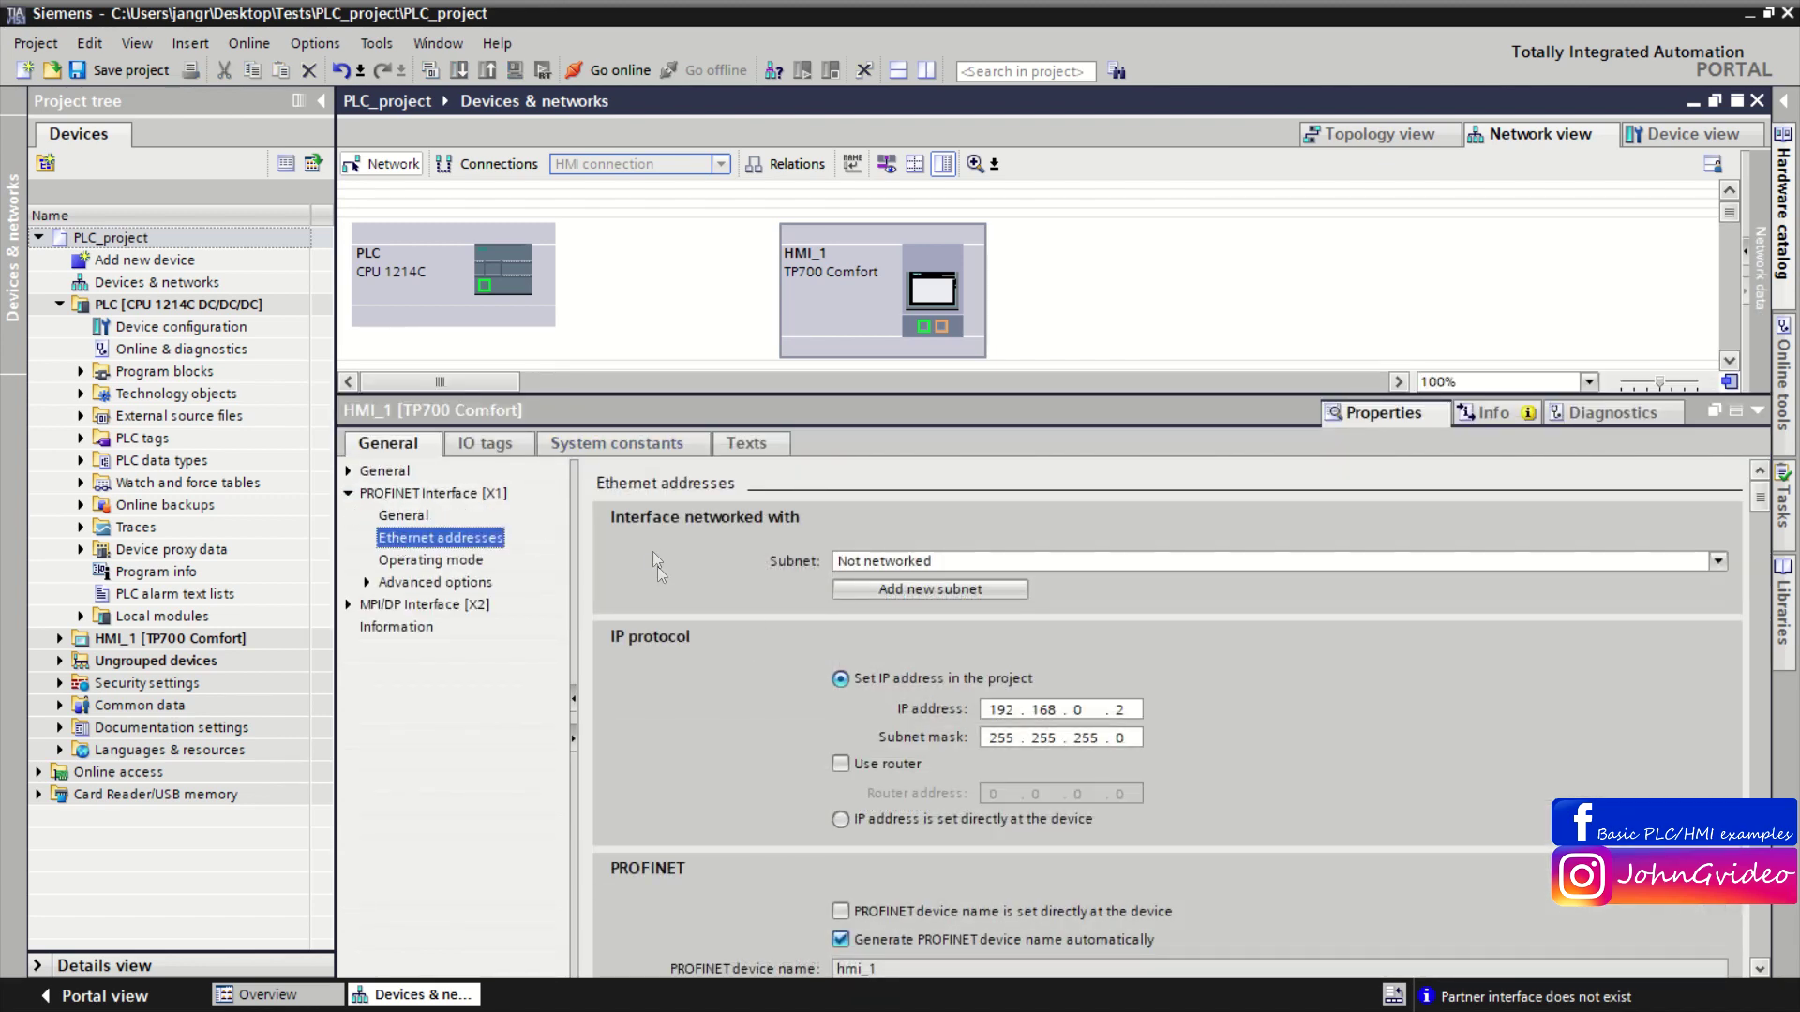
{"action": "left_click", "coordinate": [1074, 711]}
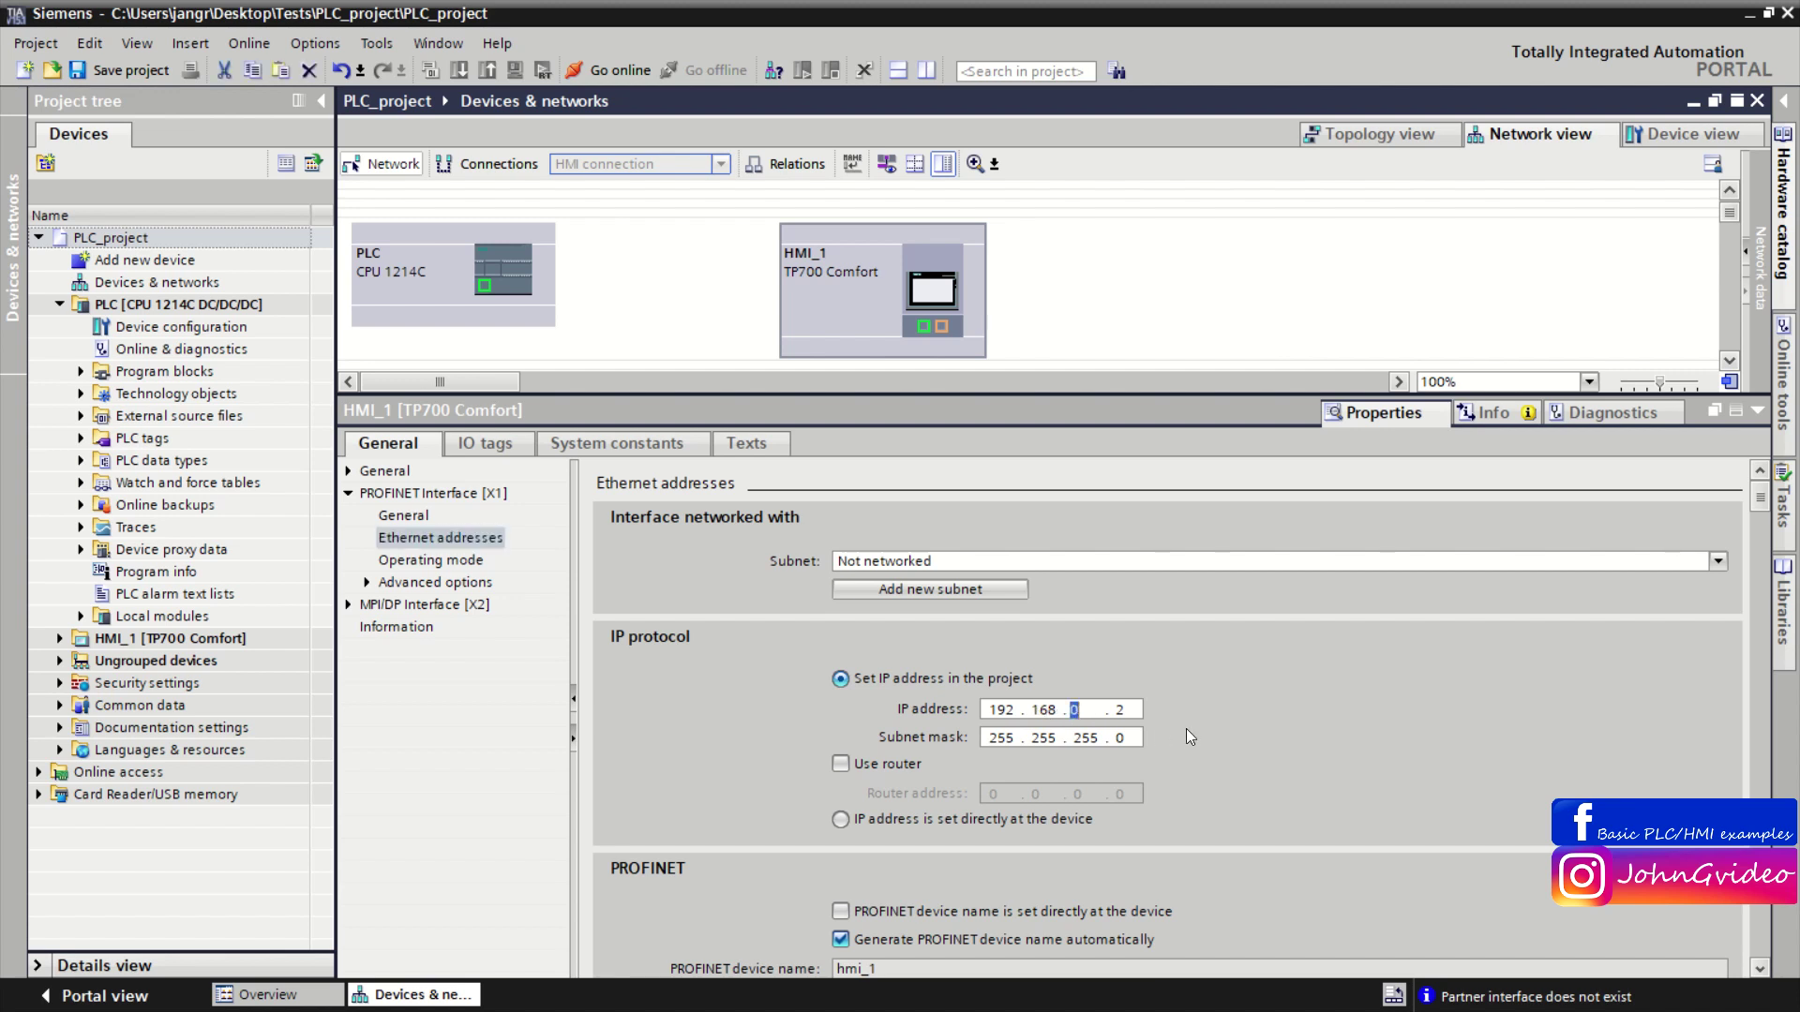
{"action": "type", "text": "10"}
{"action": "key", "text": "period"}
{"action": "type", "text": "12"}
{"action": "left_click", "coordinate": [93, 73]}
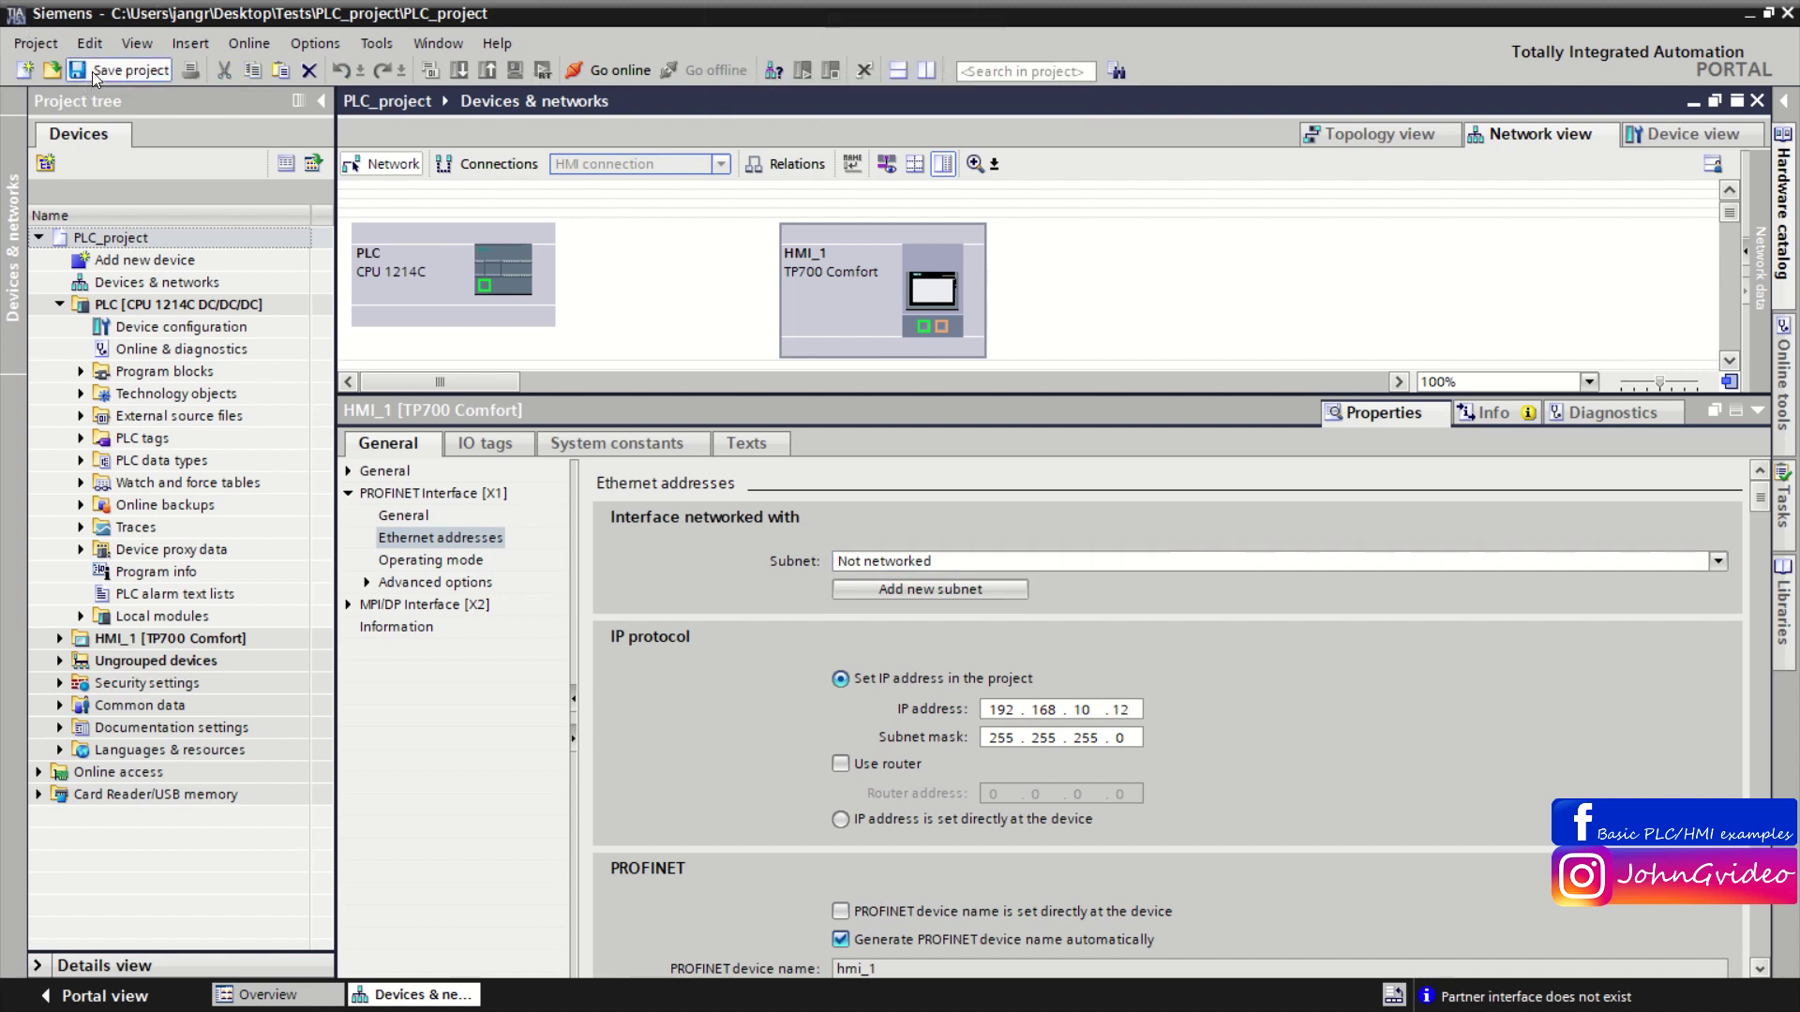
{"action": "left_click", "coordinate": [1756, 413]}
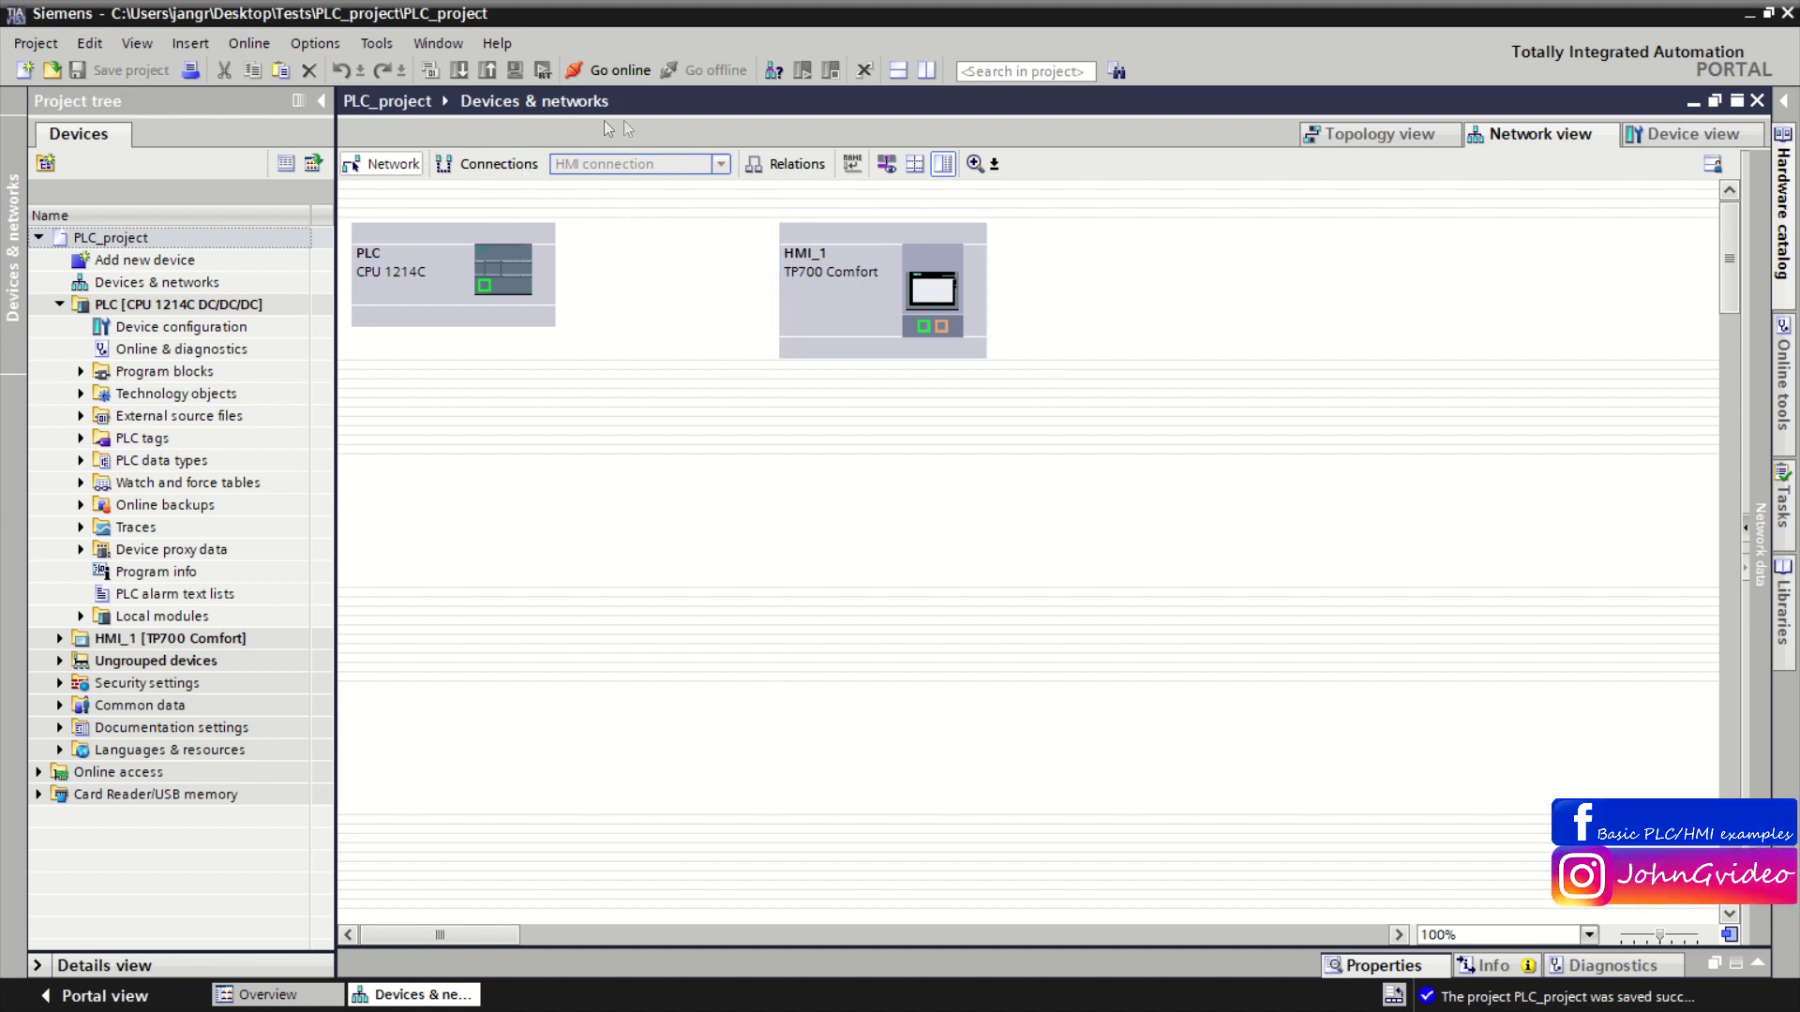
Create an HMI connection from the PLC's PROFINET port to the TP700 Comfort's PROFINET port.
{"action": "left_click", "coordinate": [489, 167]}
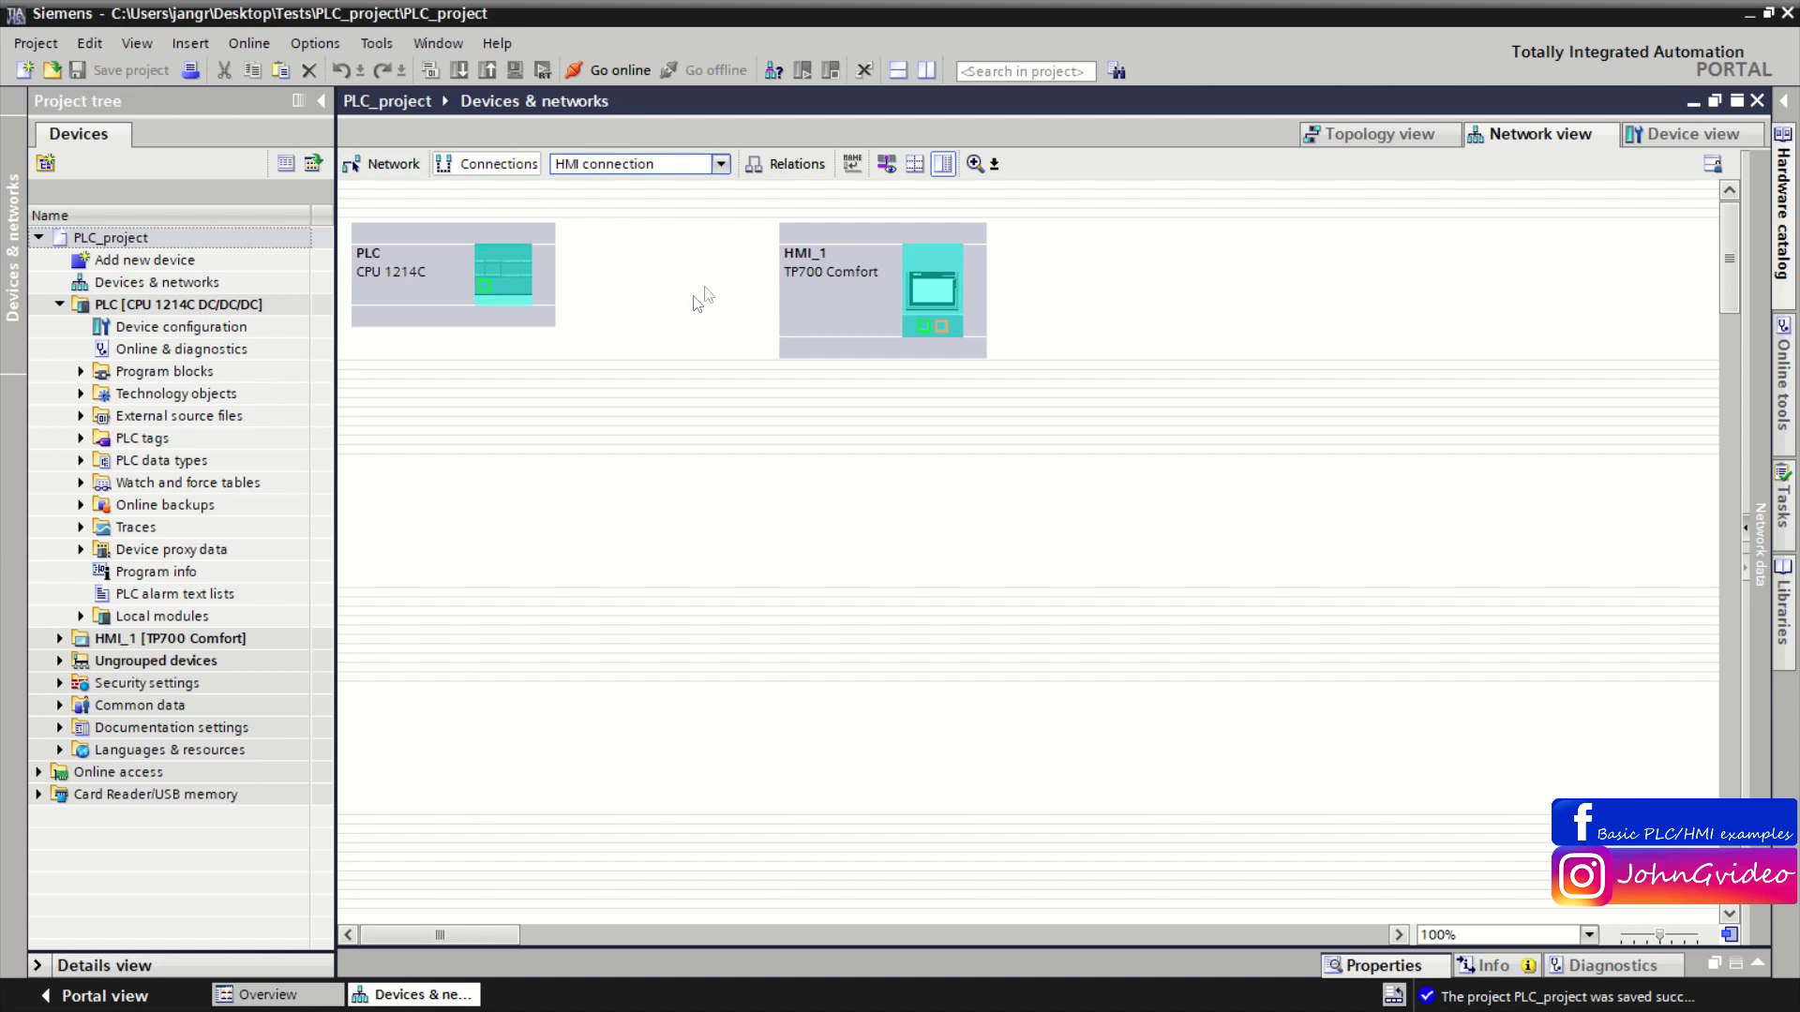
{"action": "left_click_drag", "start_coordinate": [483, 287], "coordinate": [487, 340]}
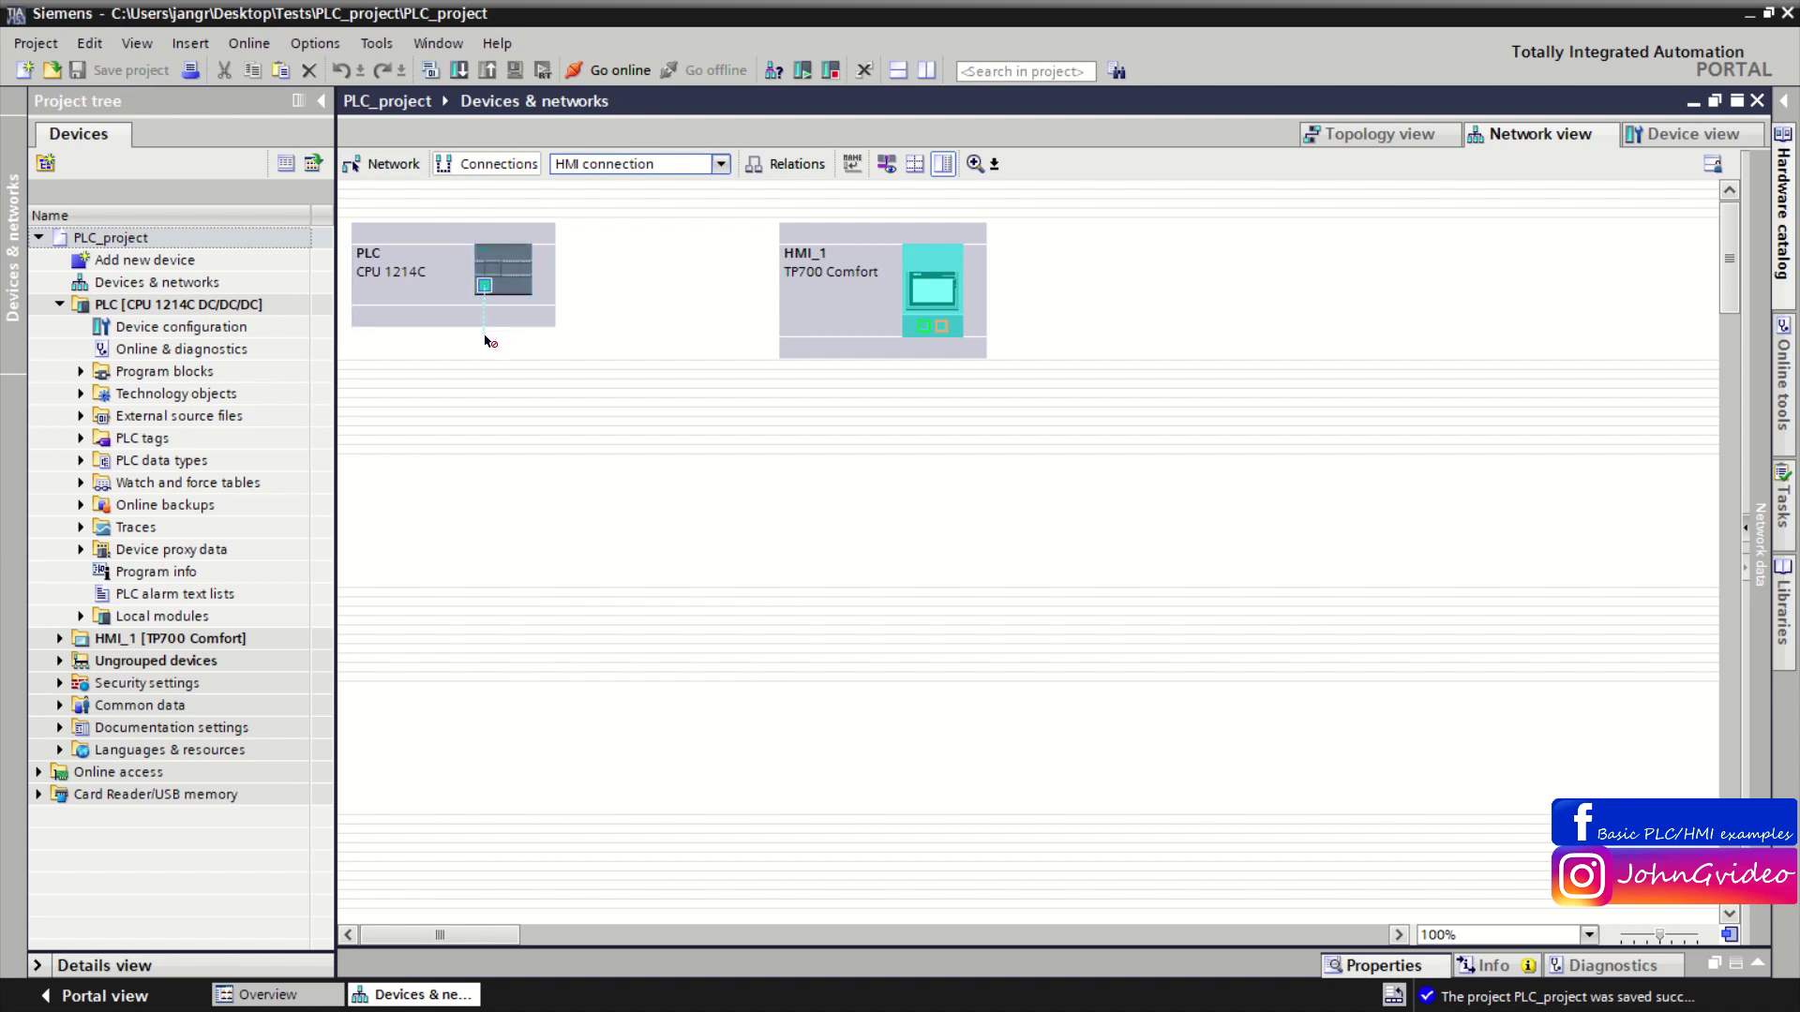
{"action": "left_click_drag", "start_coordinate": [486, 341], "coordinate": [924, 325]}
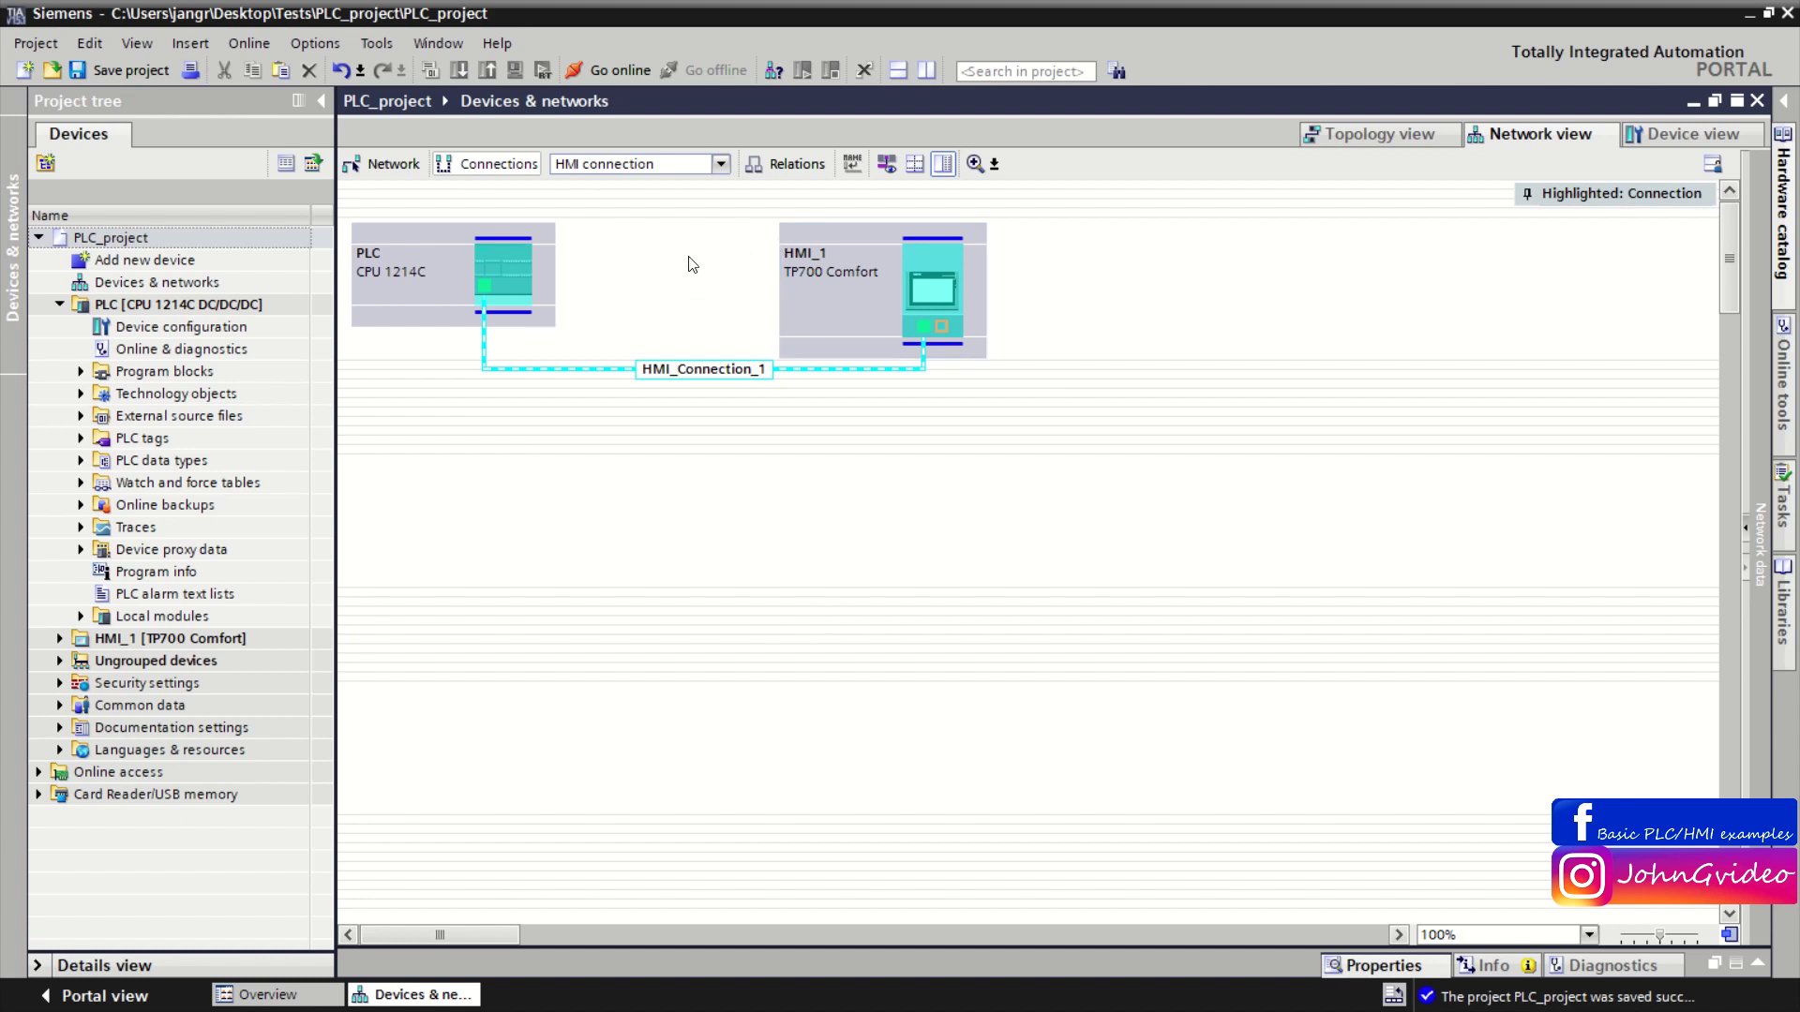
Check the parameters of the HMI-to-PLC connection in the TP700 Comfort's Connections editor, and close the editor.
{"action": "left_click", "coordinate": [59, 305]}
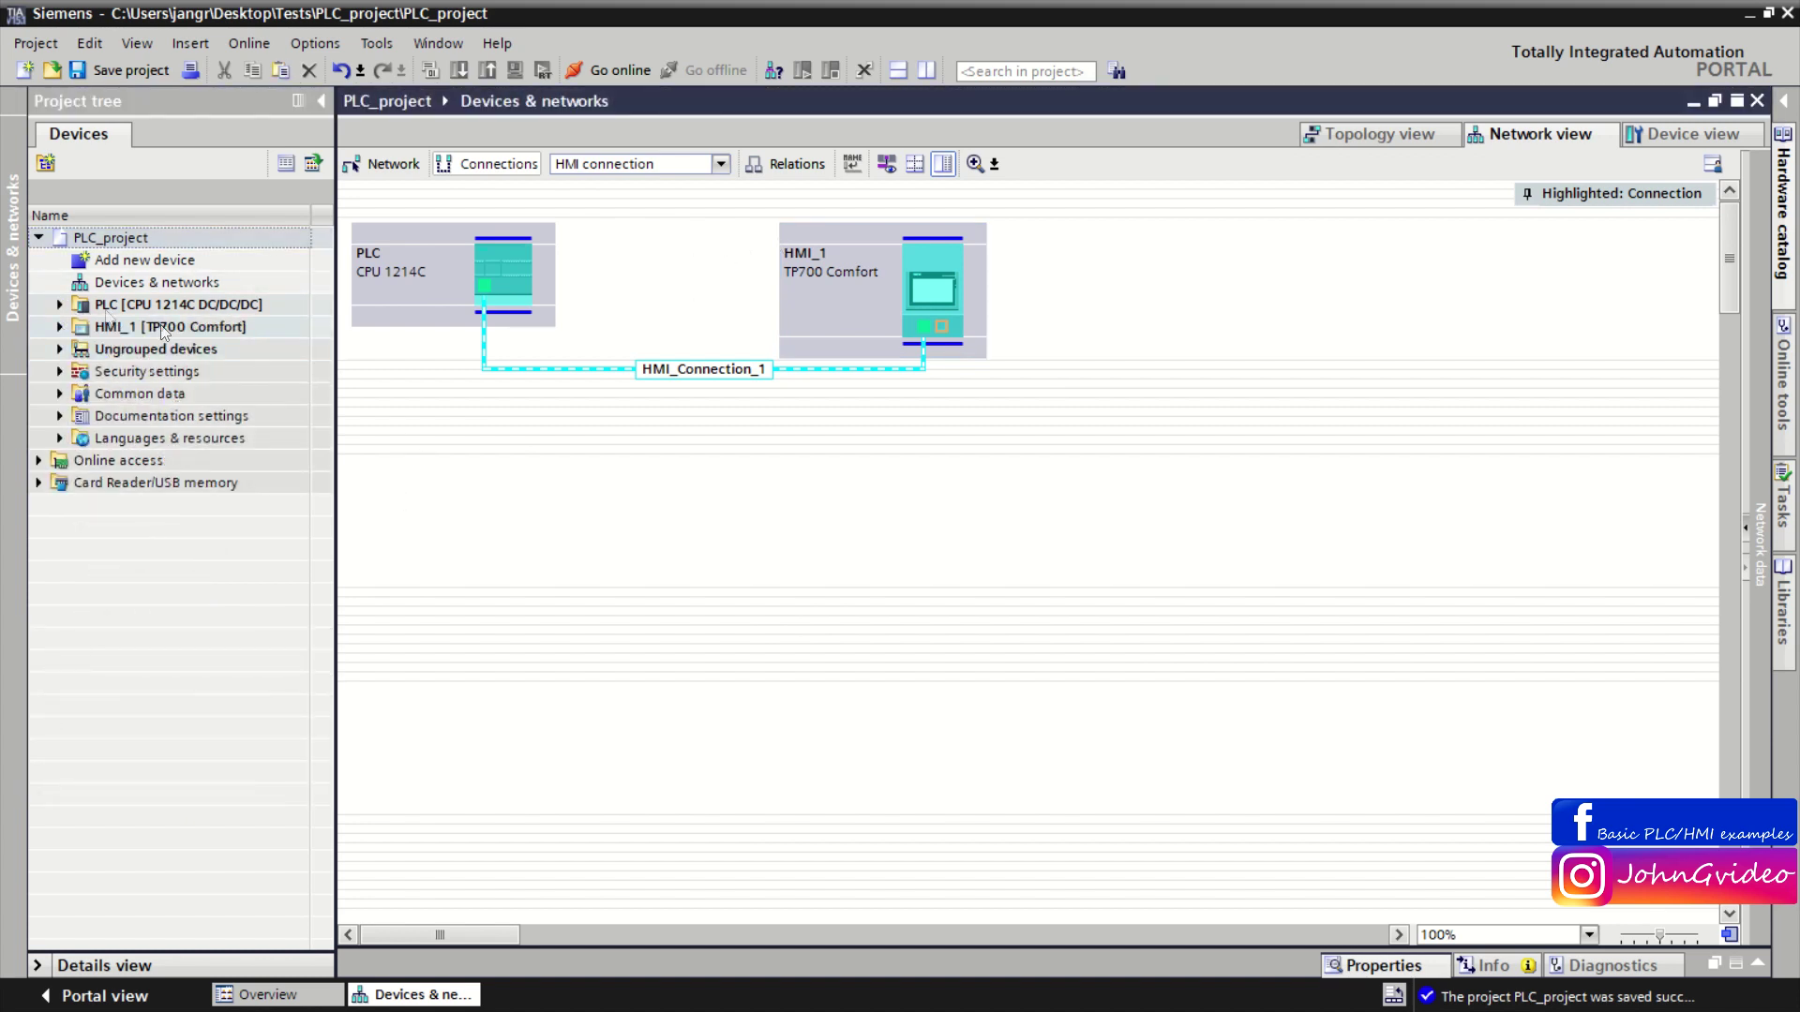
{"action": "left_click", "coordinate": [59, 327]}
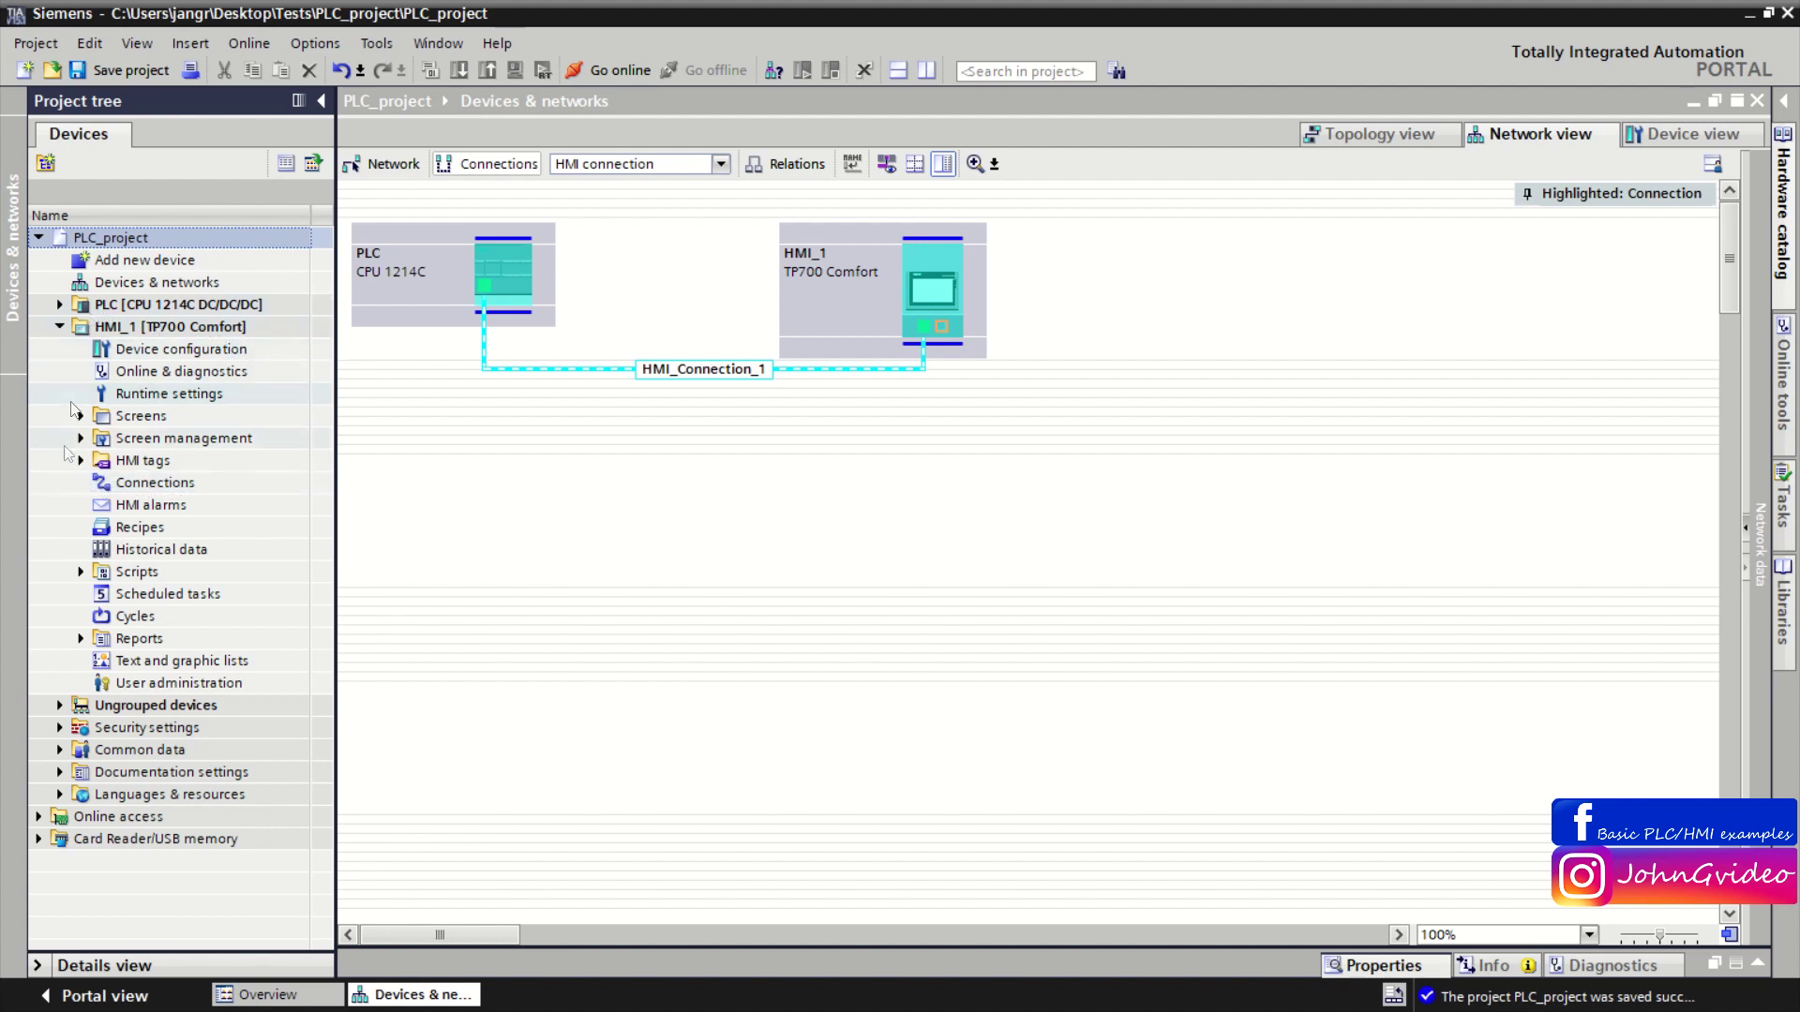
{"action": "double_click", "coordinate": [154, 483]}
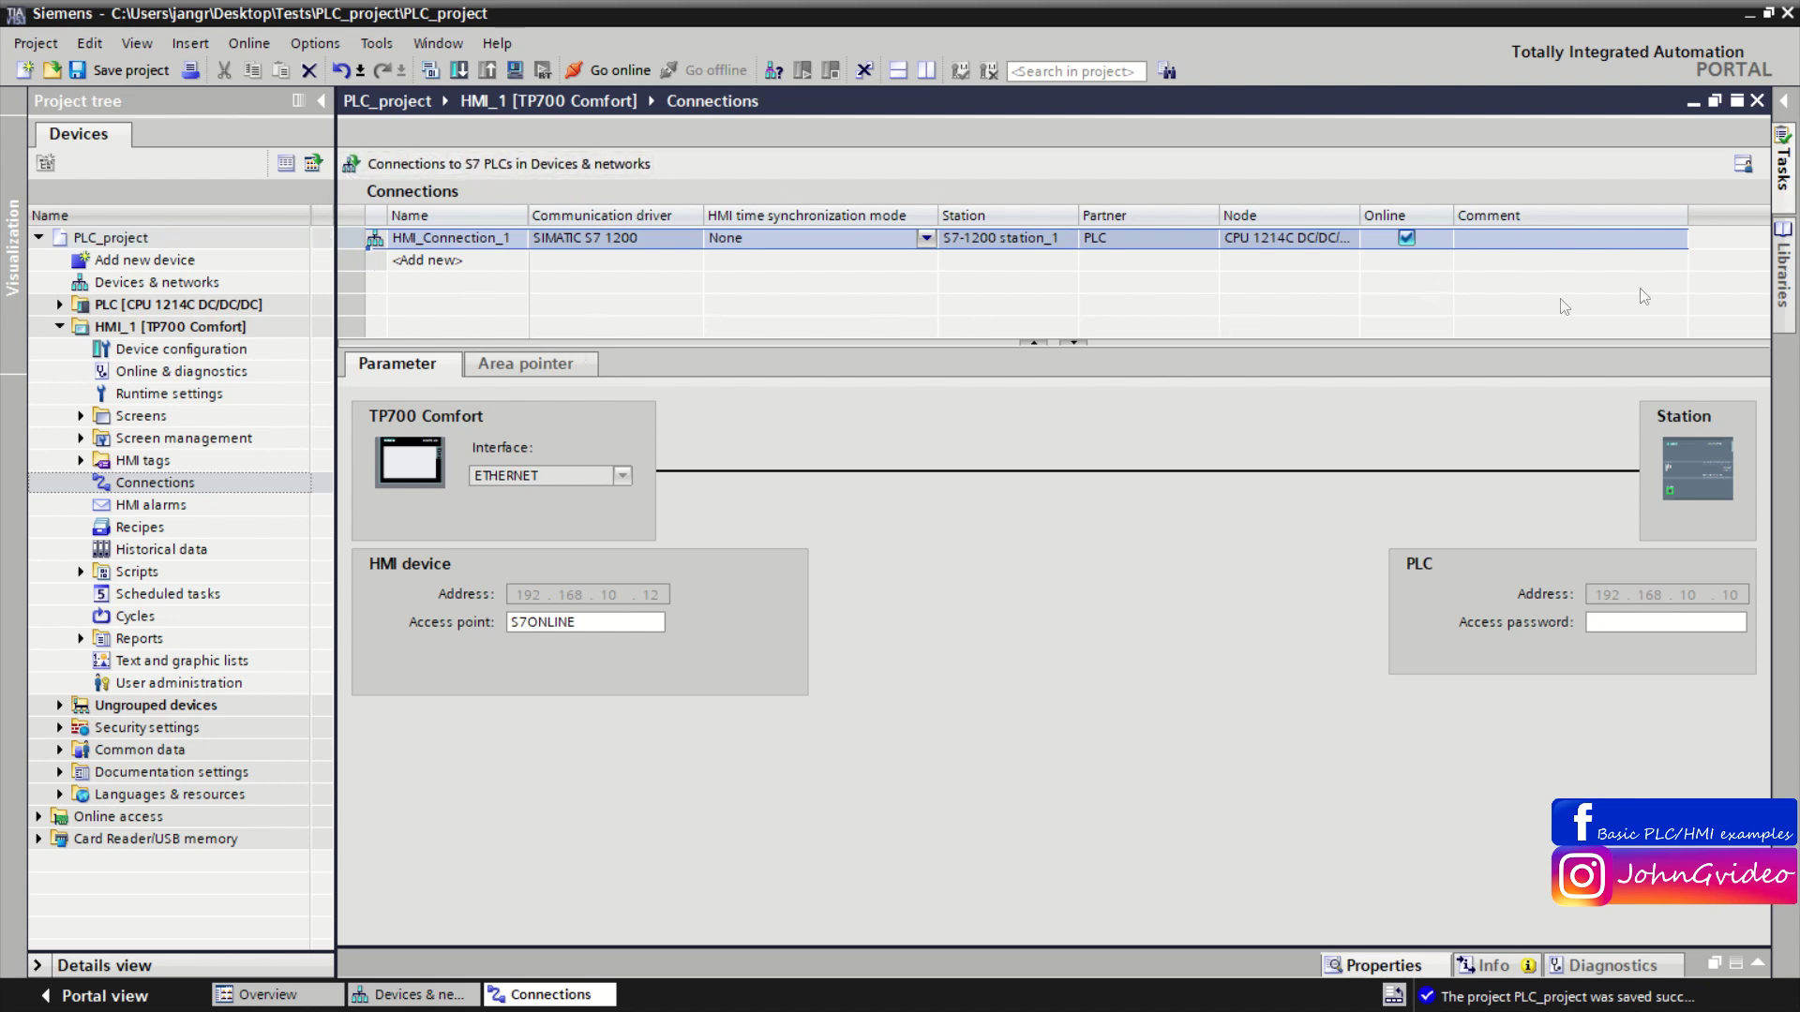
{"action": "left_click", "coordinate": [1756, 102]}
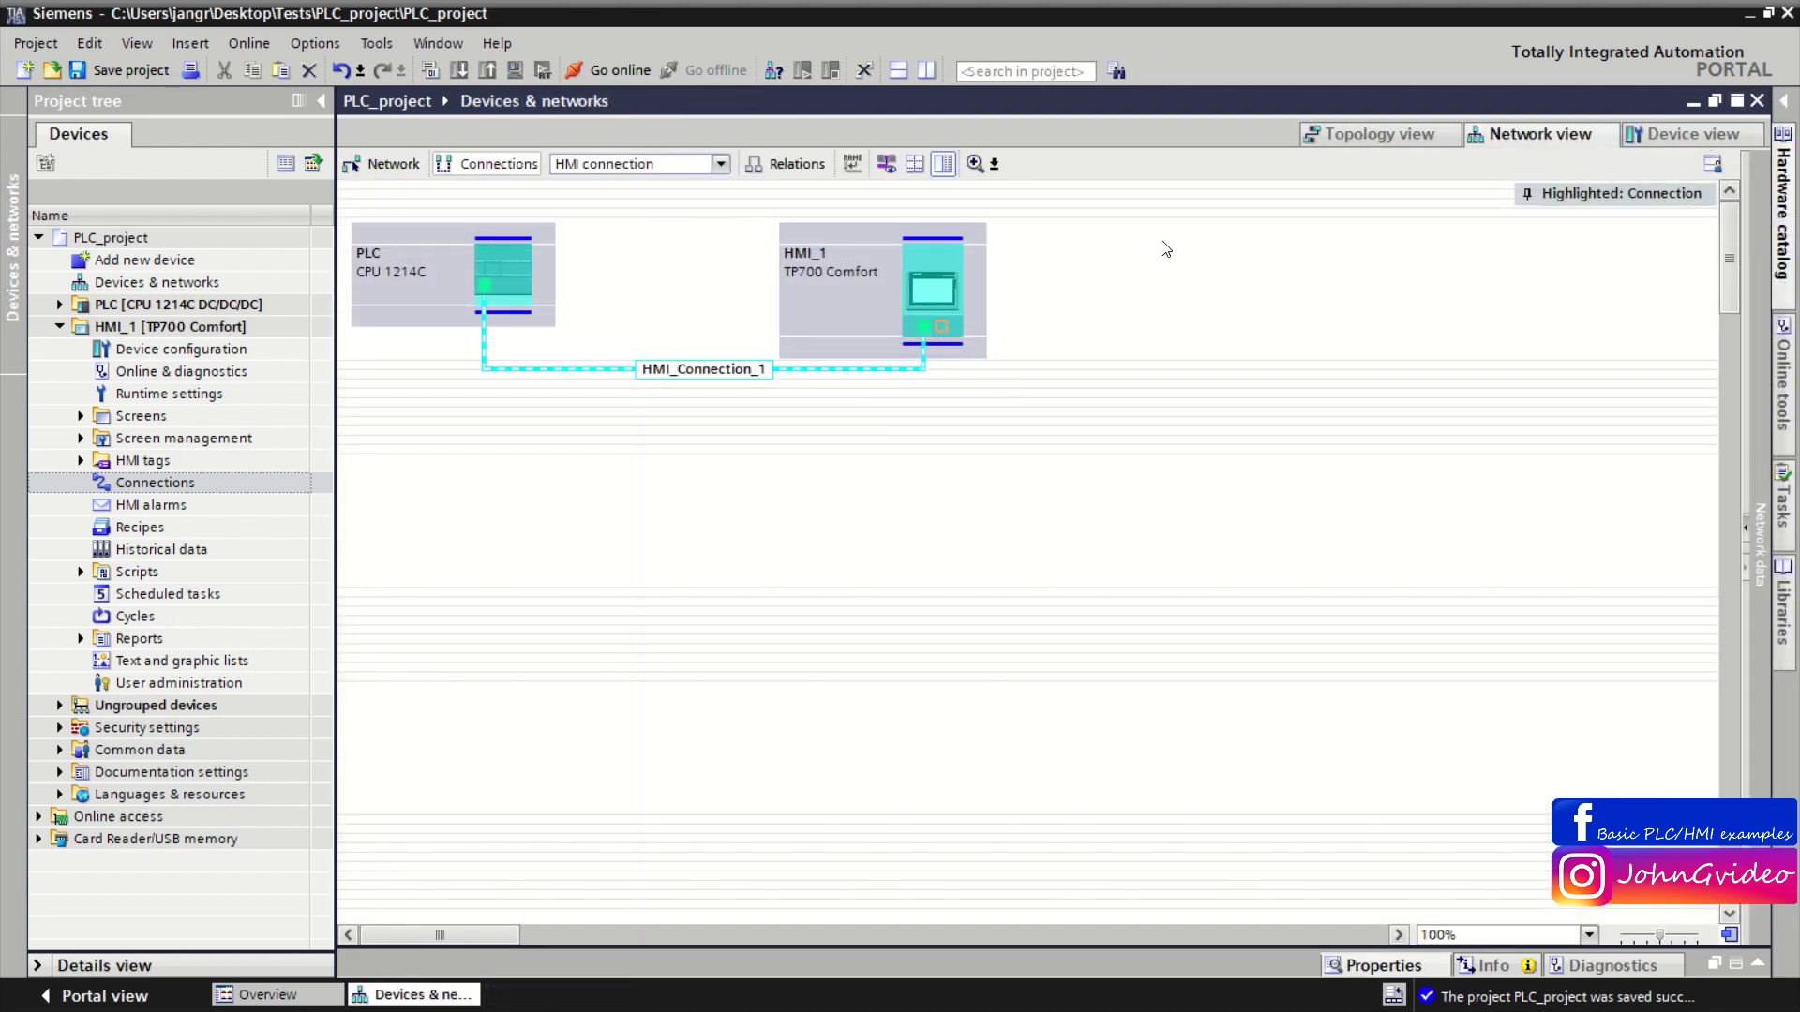